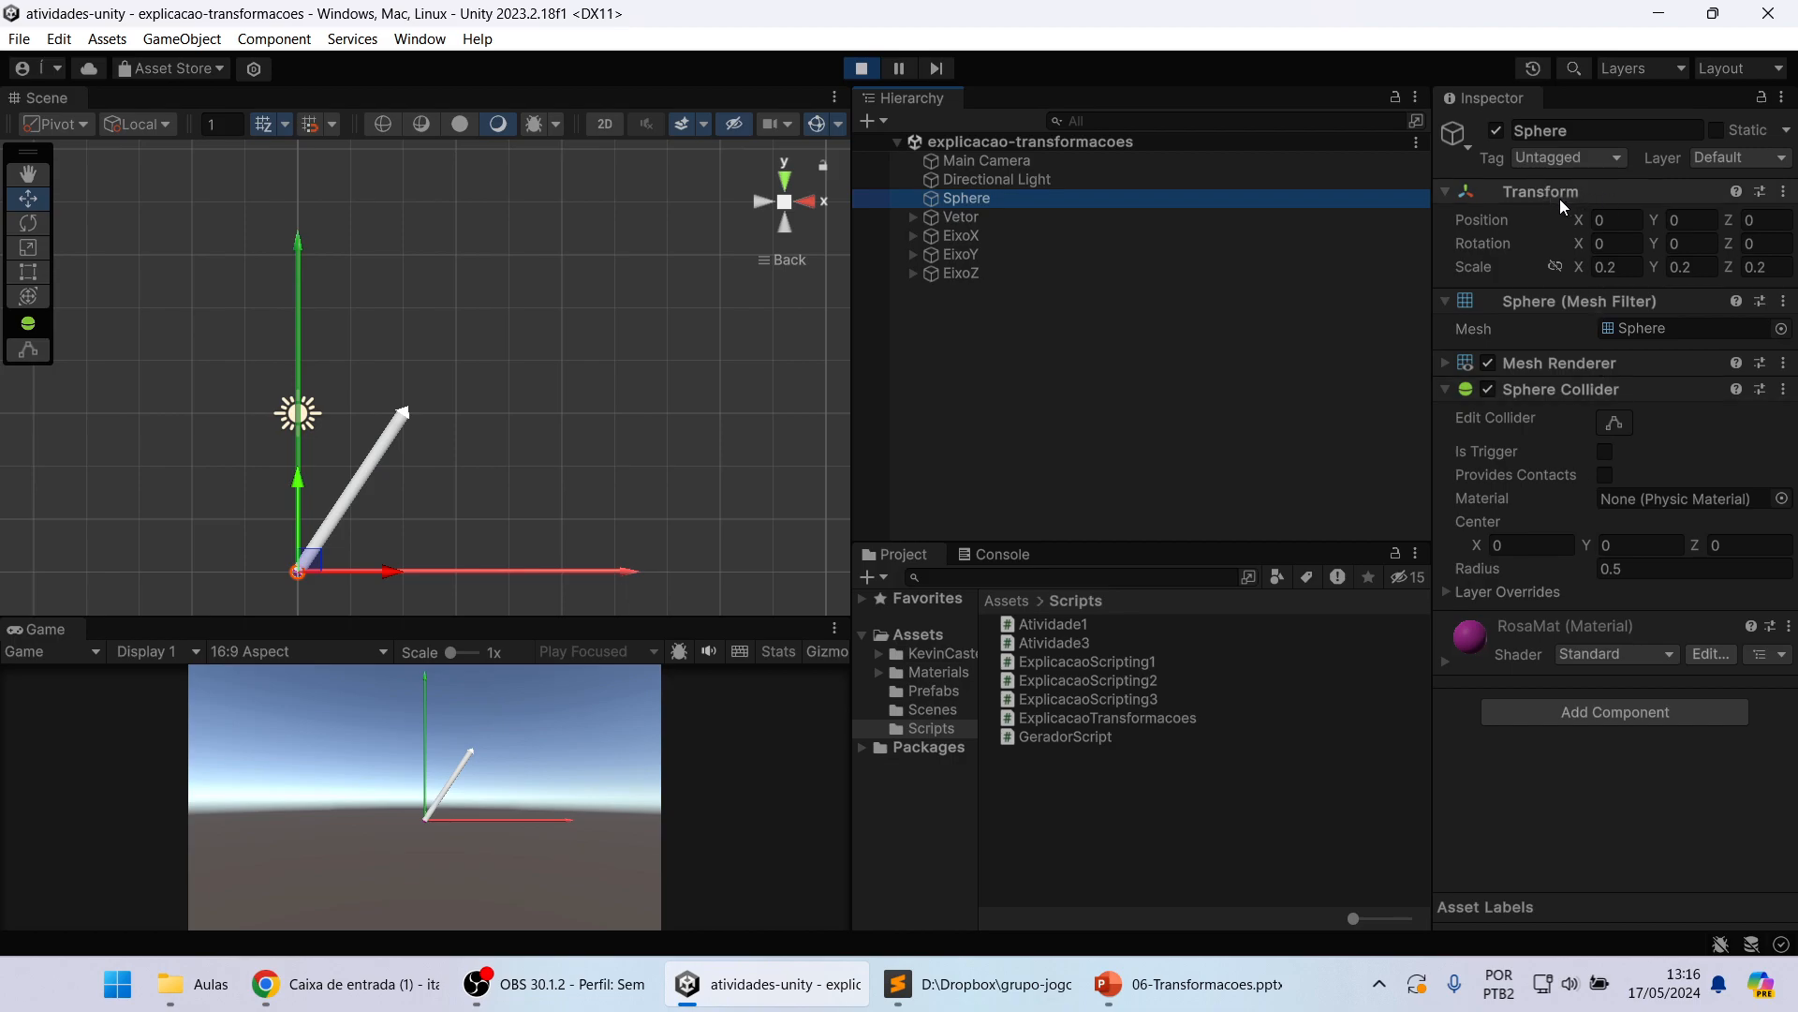
# Step: Examine the Sphere's Transform, covering its position, rotation and scale fields
pyautogui.click(1618, 220)
pyautogui.click(1692, 243)
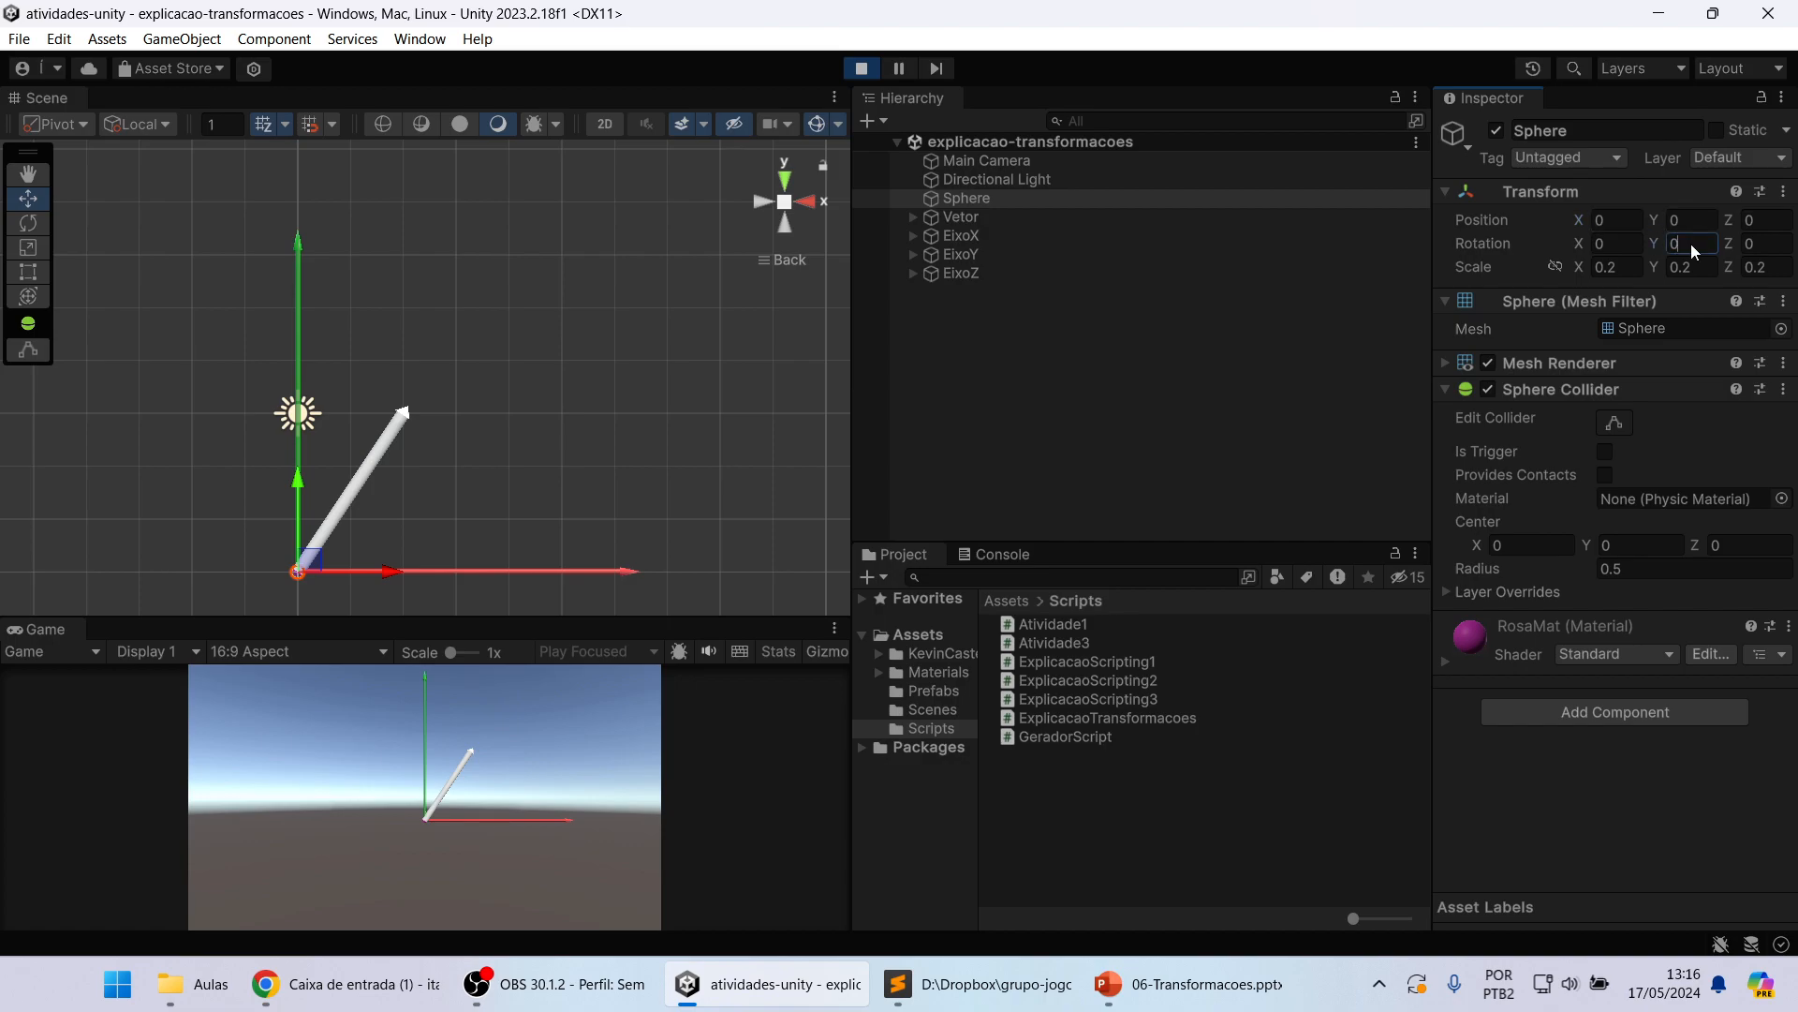
pyautogui.click(1695, 267)
pyautogui.click(1630, 245)
# Step: Examine the Transform values of the EixoX, EixoY and EixoZ objects one after another in the hierarchy
pyautogui.click(980, 291)
pyautogui.click(980, 253)
pyautogui.click(983, 234)
pyautogui.click(982, 255)
pyautogui.click(985, 221)
pyautogui.click(986, 236)
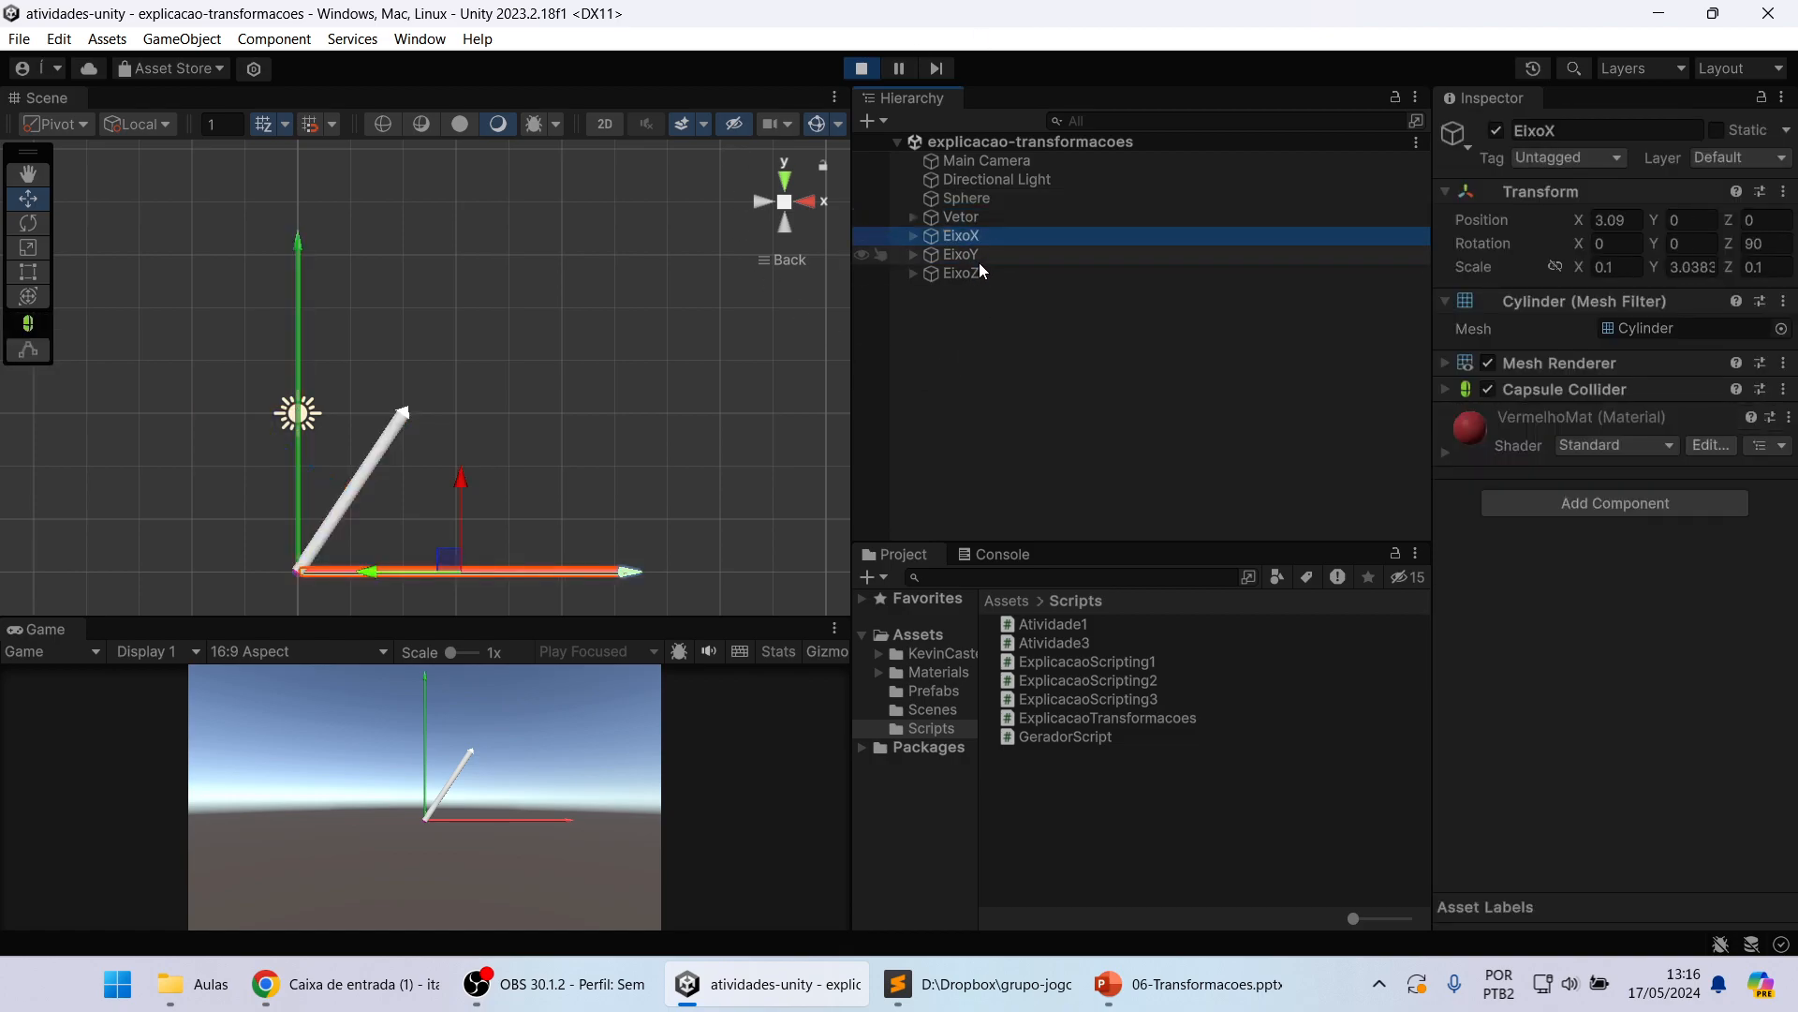
pyautogui.click(979, 255)
pyautogui.click(974, 274)
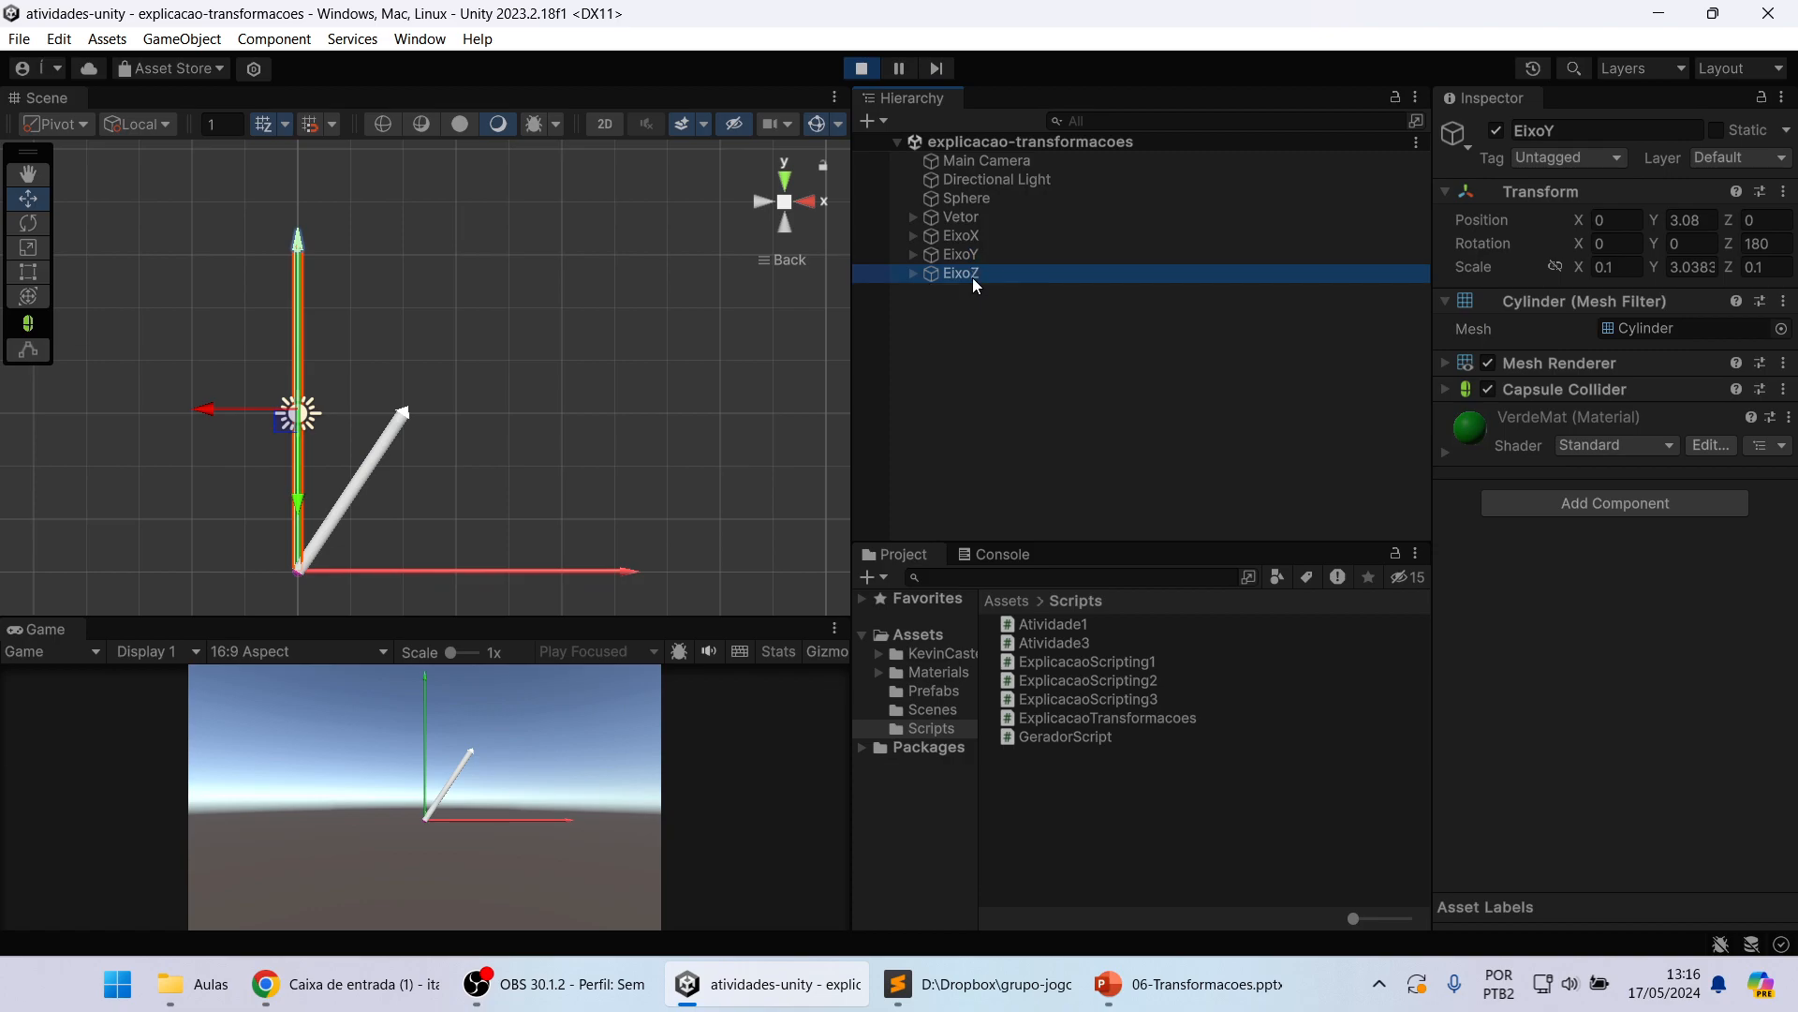
pyautogui.click(1040, 415)
# Step: Examine the red, green and blue axis cylinders in perspective by selecting each one directly in the scene
pyautogui.keyDown('alt'); pyautogui.moveTo(489, 433); pyautogui.dragTo(513, 473); pyautogui.keyUp('alt')
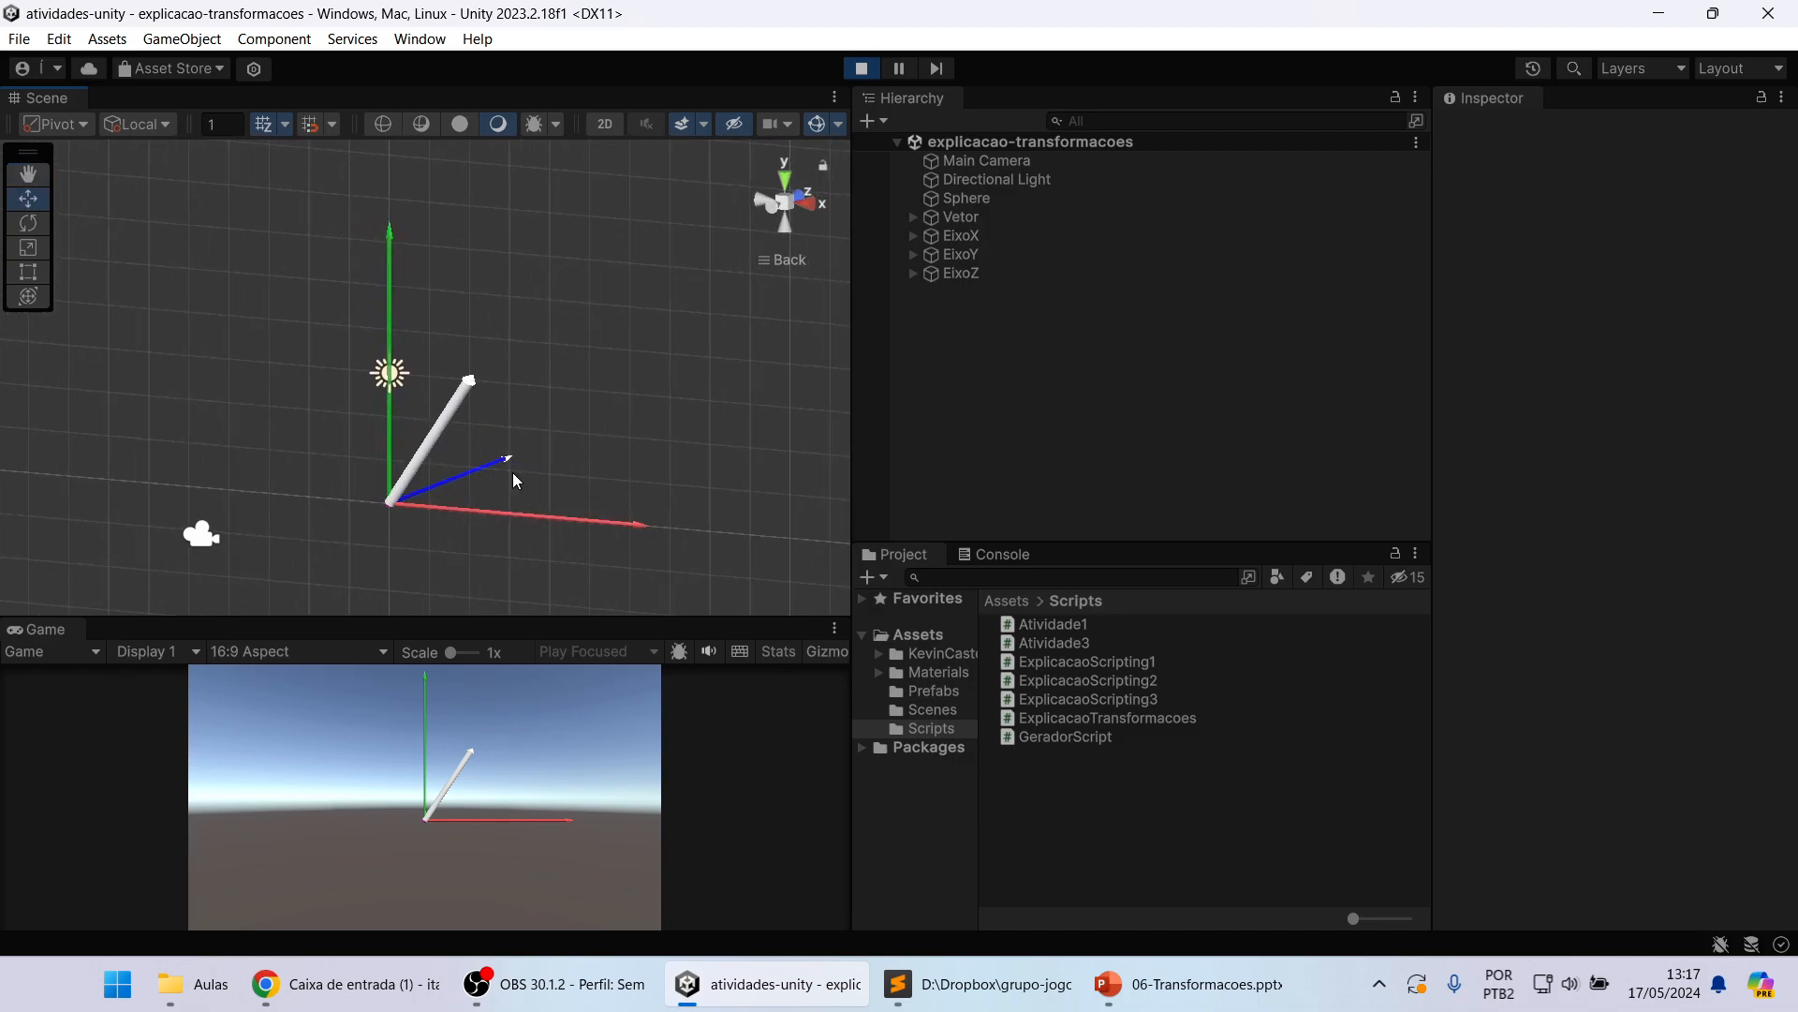
pyautogui.click(468, 511)
pyautogui.click(392, 340)
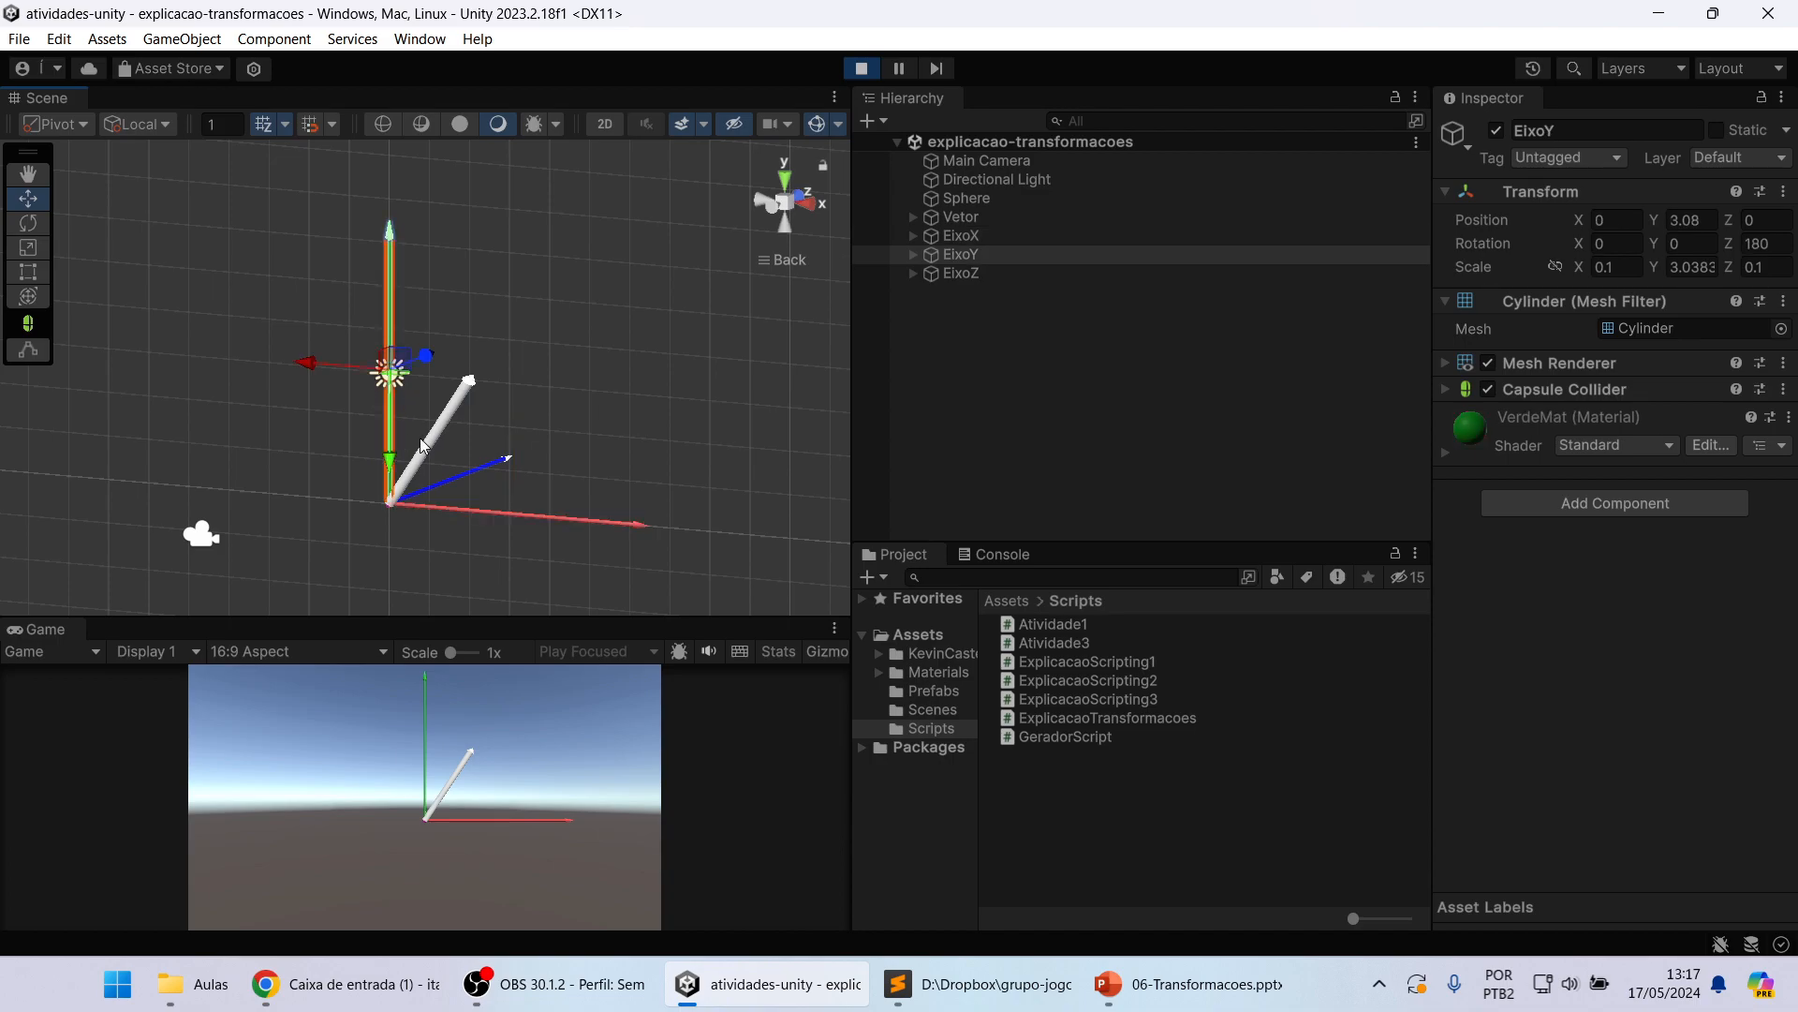
pyautogui.click(447, 480)
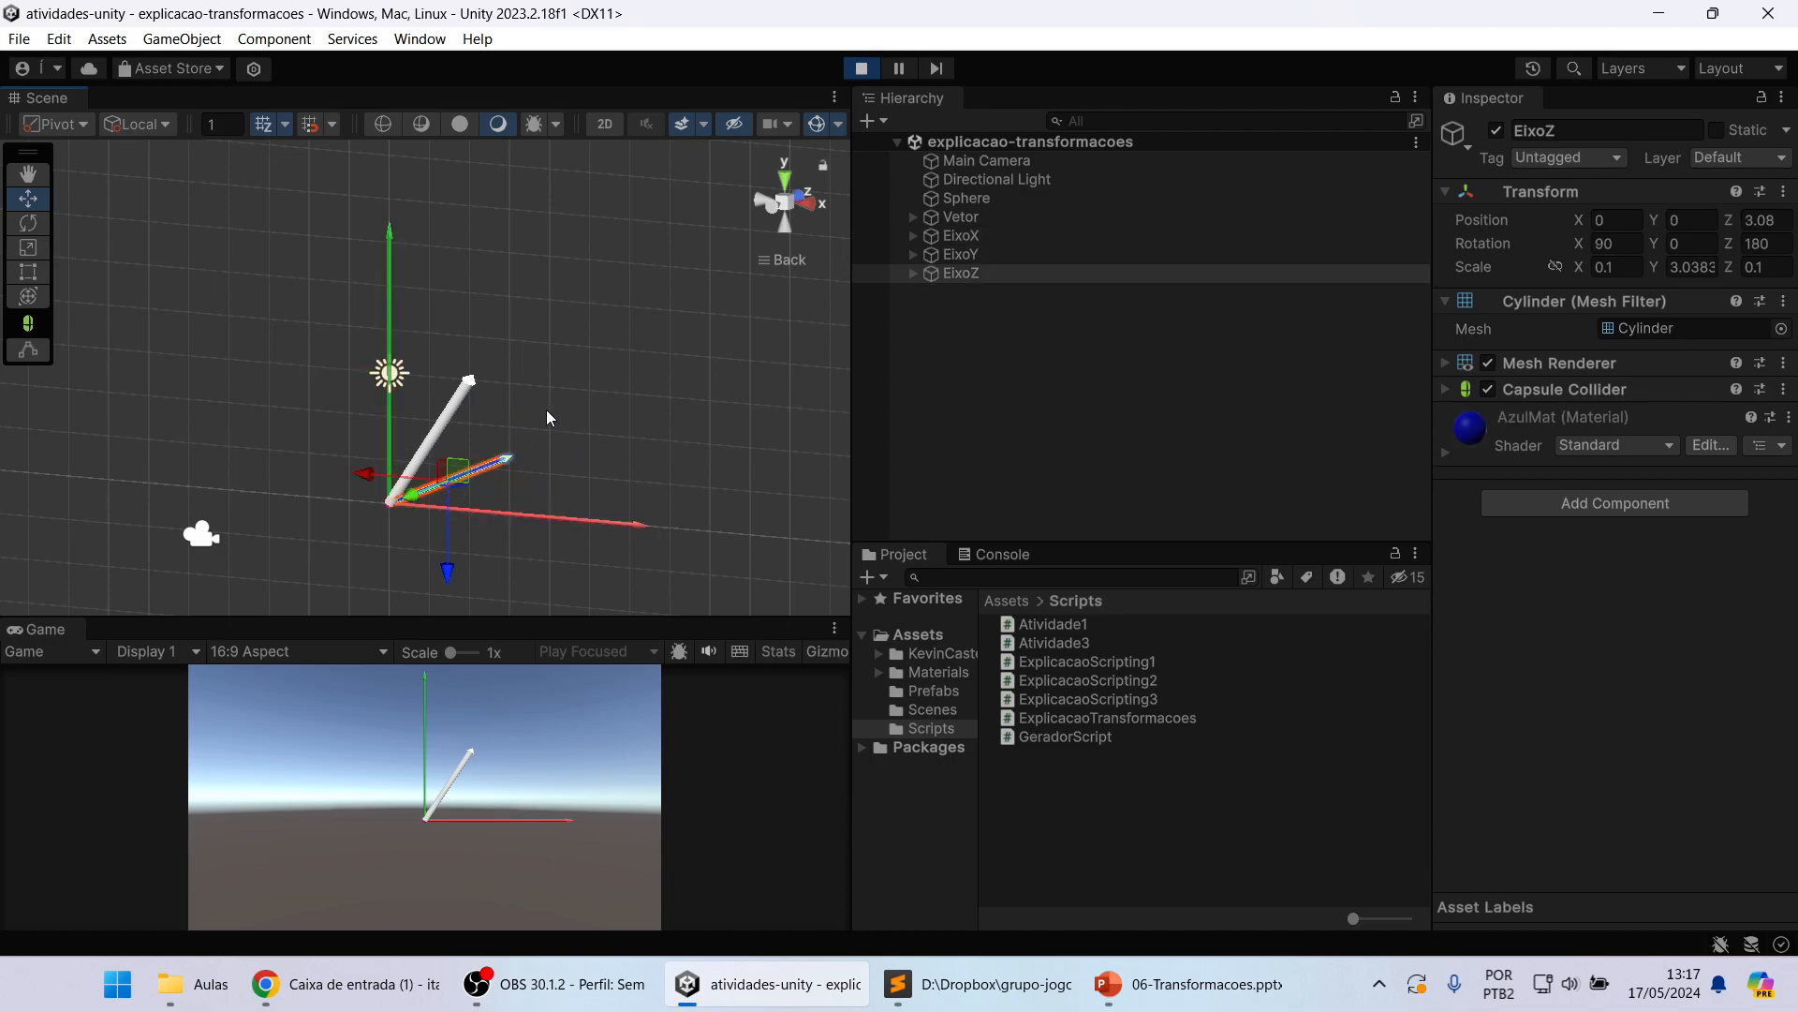
pyautogui.moveTo(502, 369); pyautogui.dragTo(530, 363, button='middle')
pyautogui.keyDown('alt'); pyautogui.moveTo(485, 423); pyautogui.dragTo(568, 417); pyautogui.keyUp('alt')
pyautogui.moveTo(541, 415); pyautogui.dragTo(574, 407, button='middle')
pyautogui.click(612, 502)
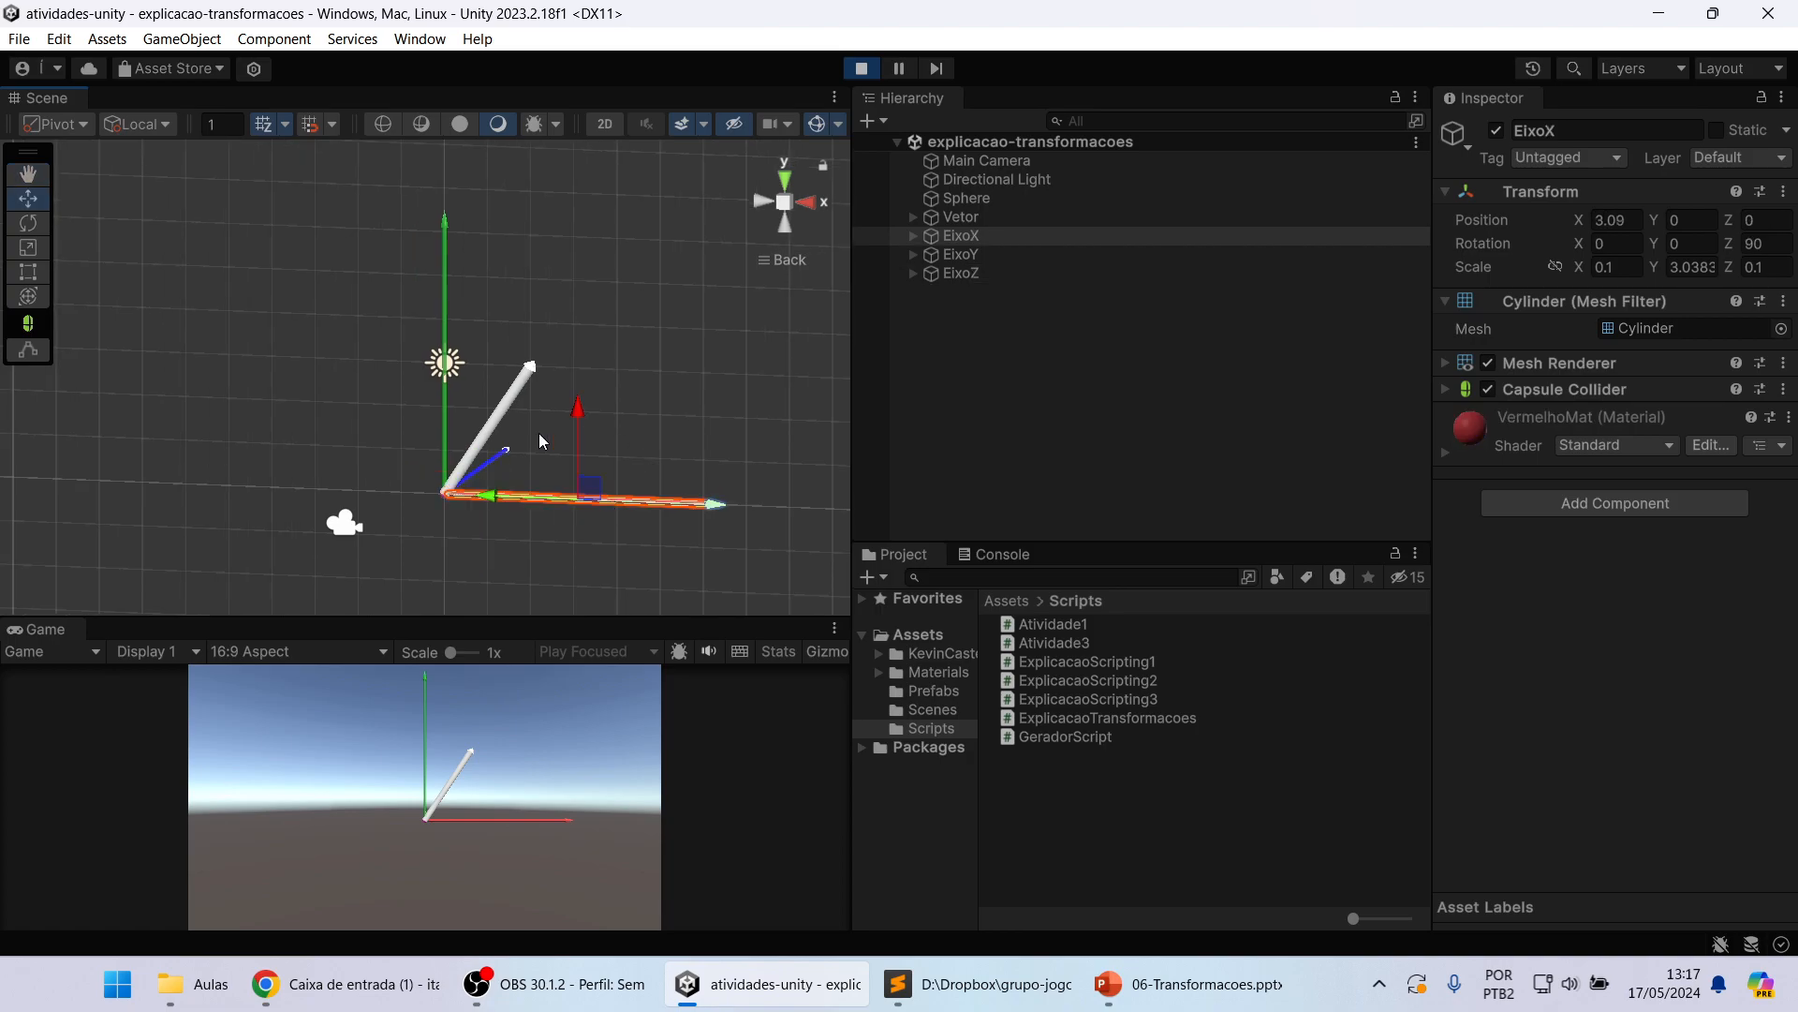
pyautogui.click(444, 298)
pyautogui.keyDown('alt'); pyautogui.moveTo(635, 337); pyautogui.dragTo(547, 418); pyautogui.keyUp('alt')
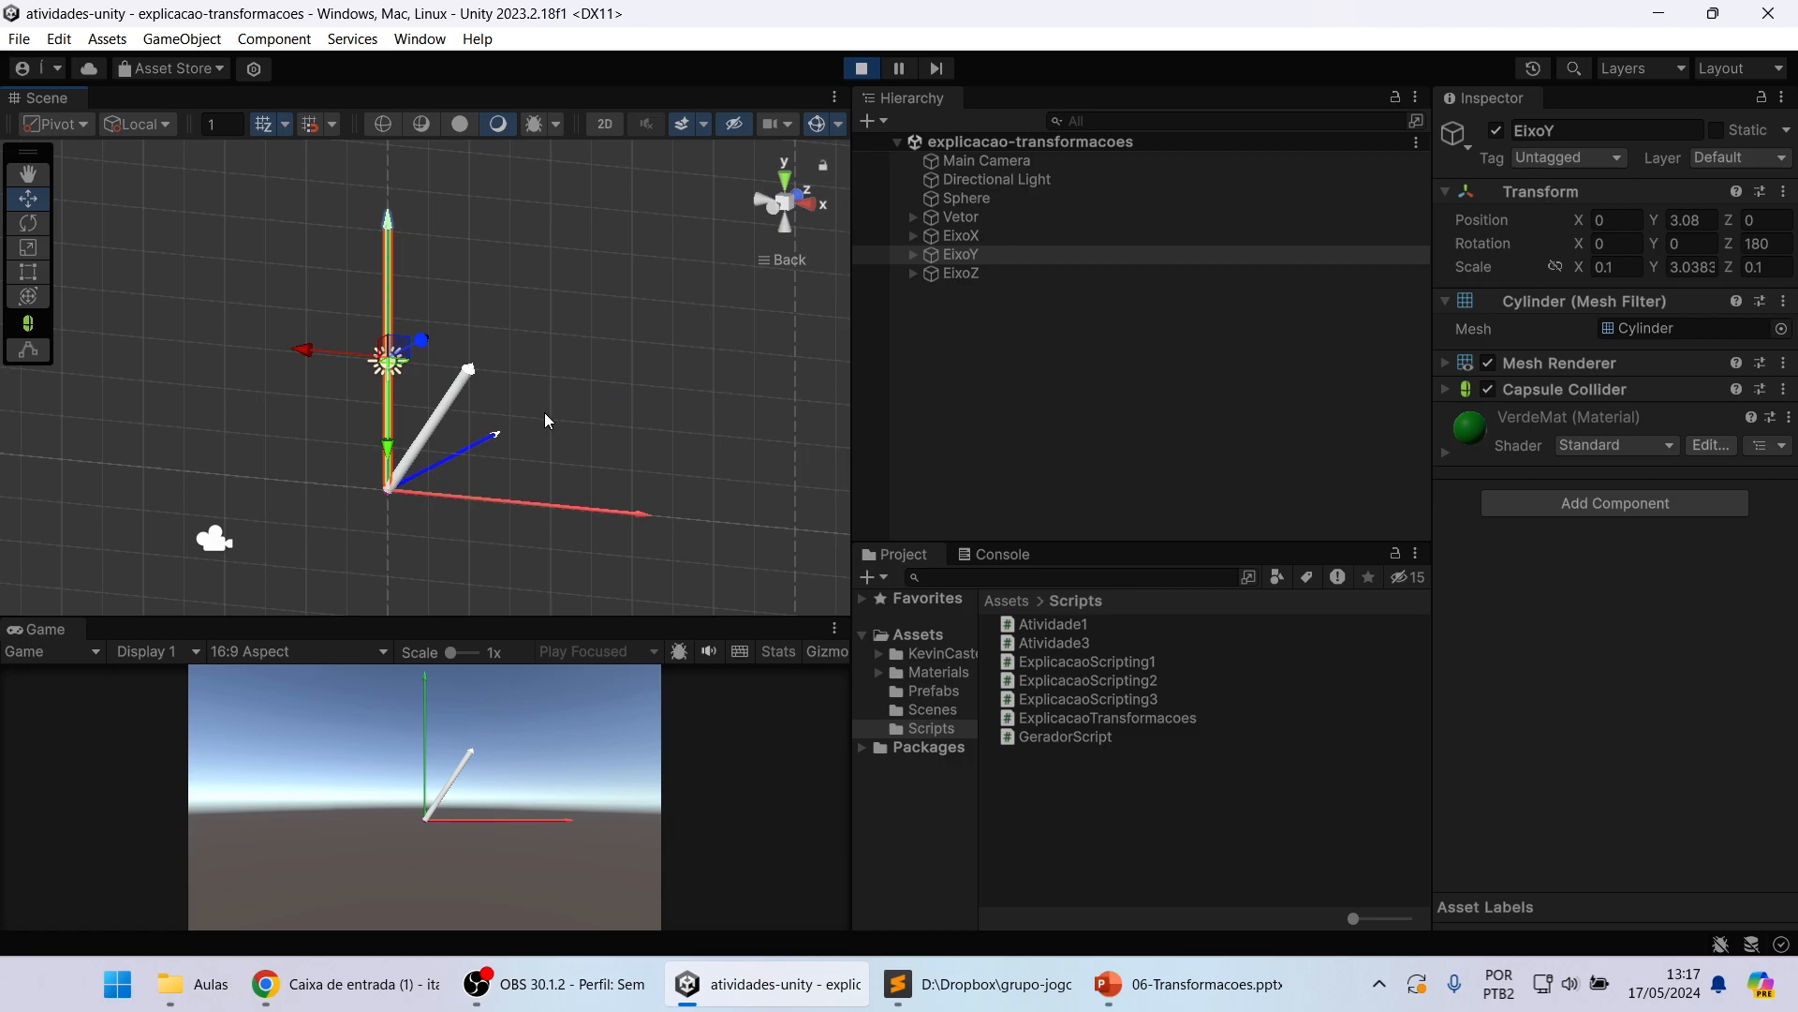
# Step: Compare the Sphere at the origin with Vetor, EixoX and EixoZ by inspecting each object, and clear the selection
pyautogui.click(969, 368)
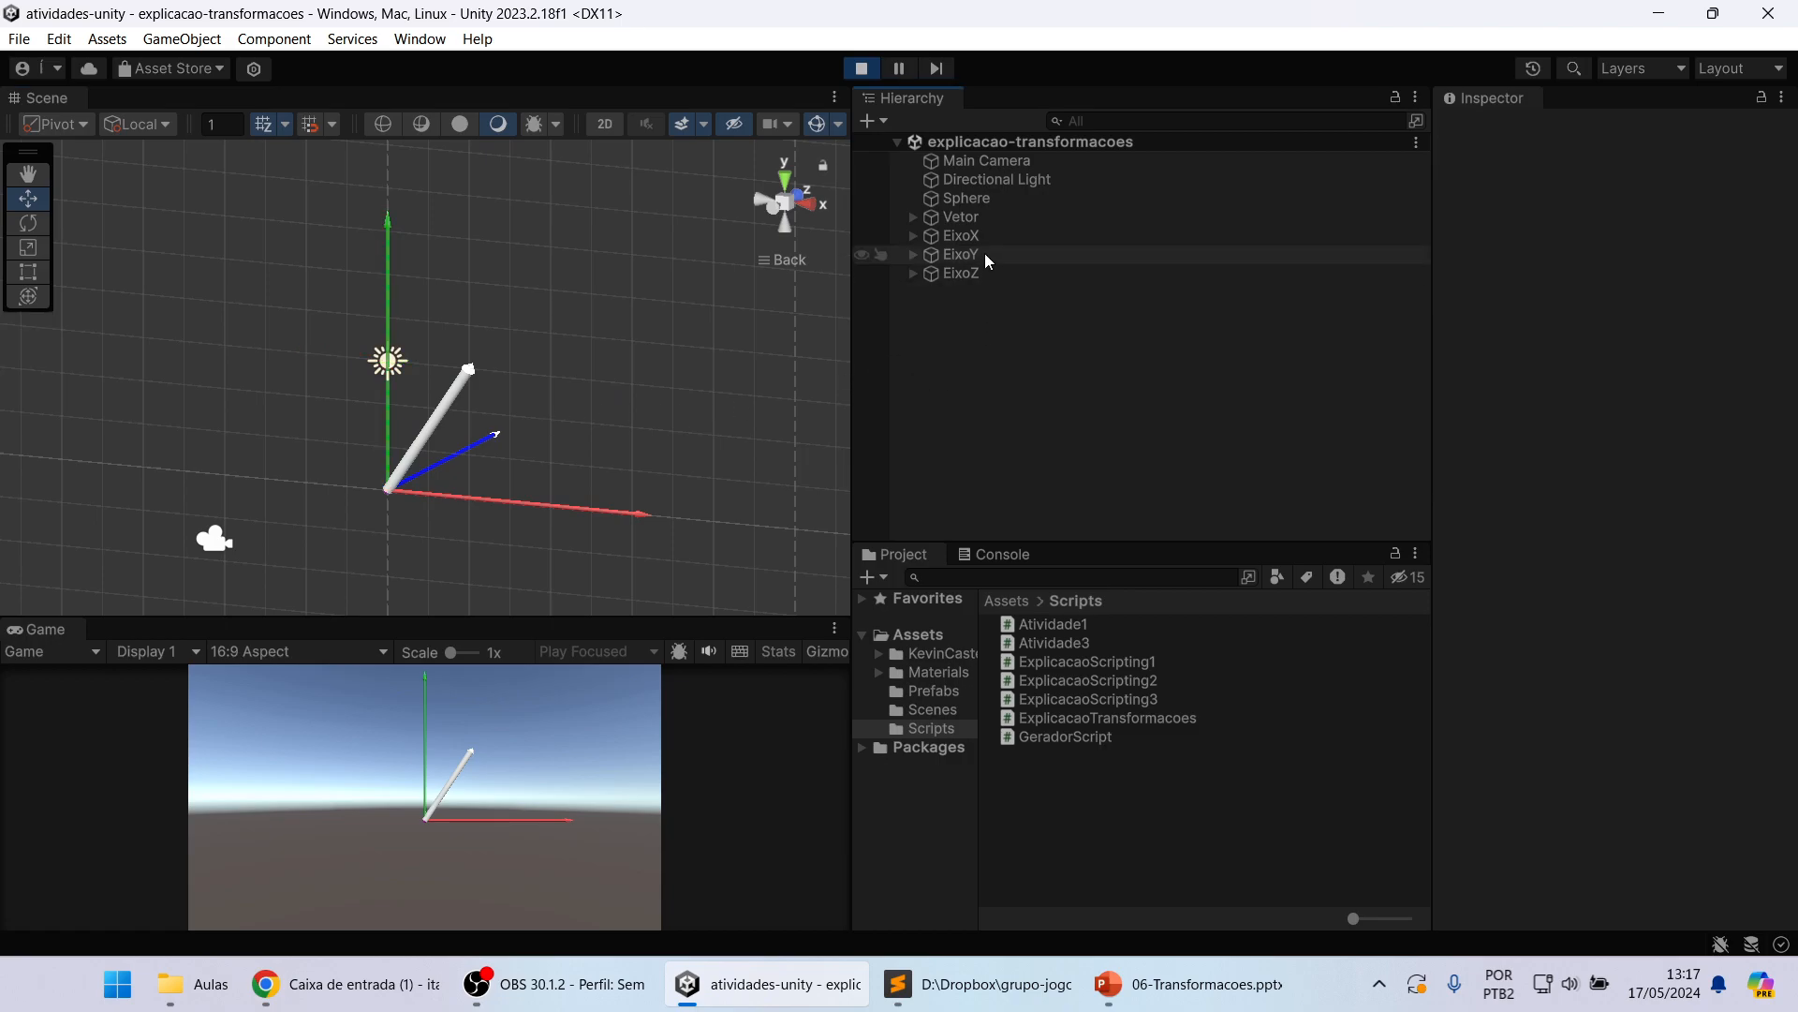
pyautogui.click(989, 199)
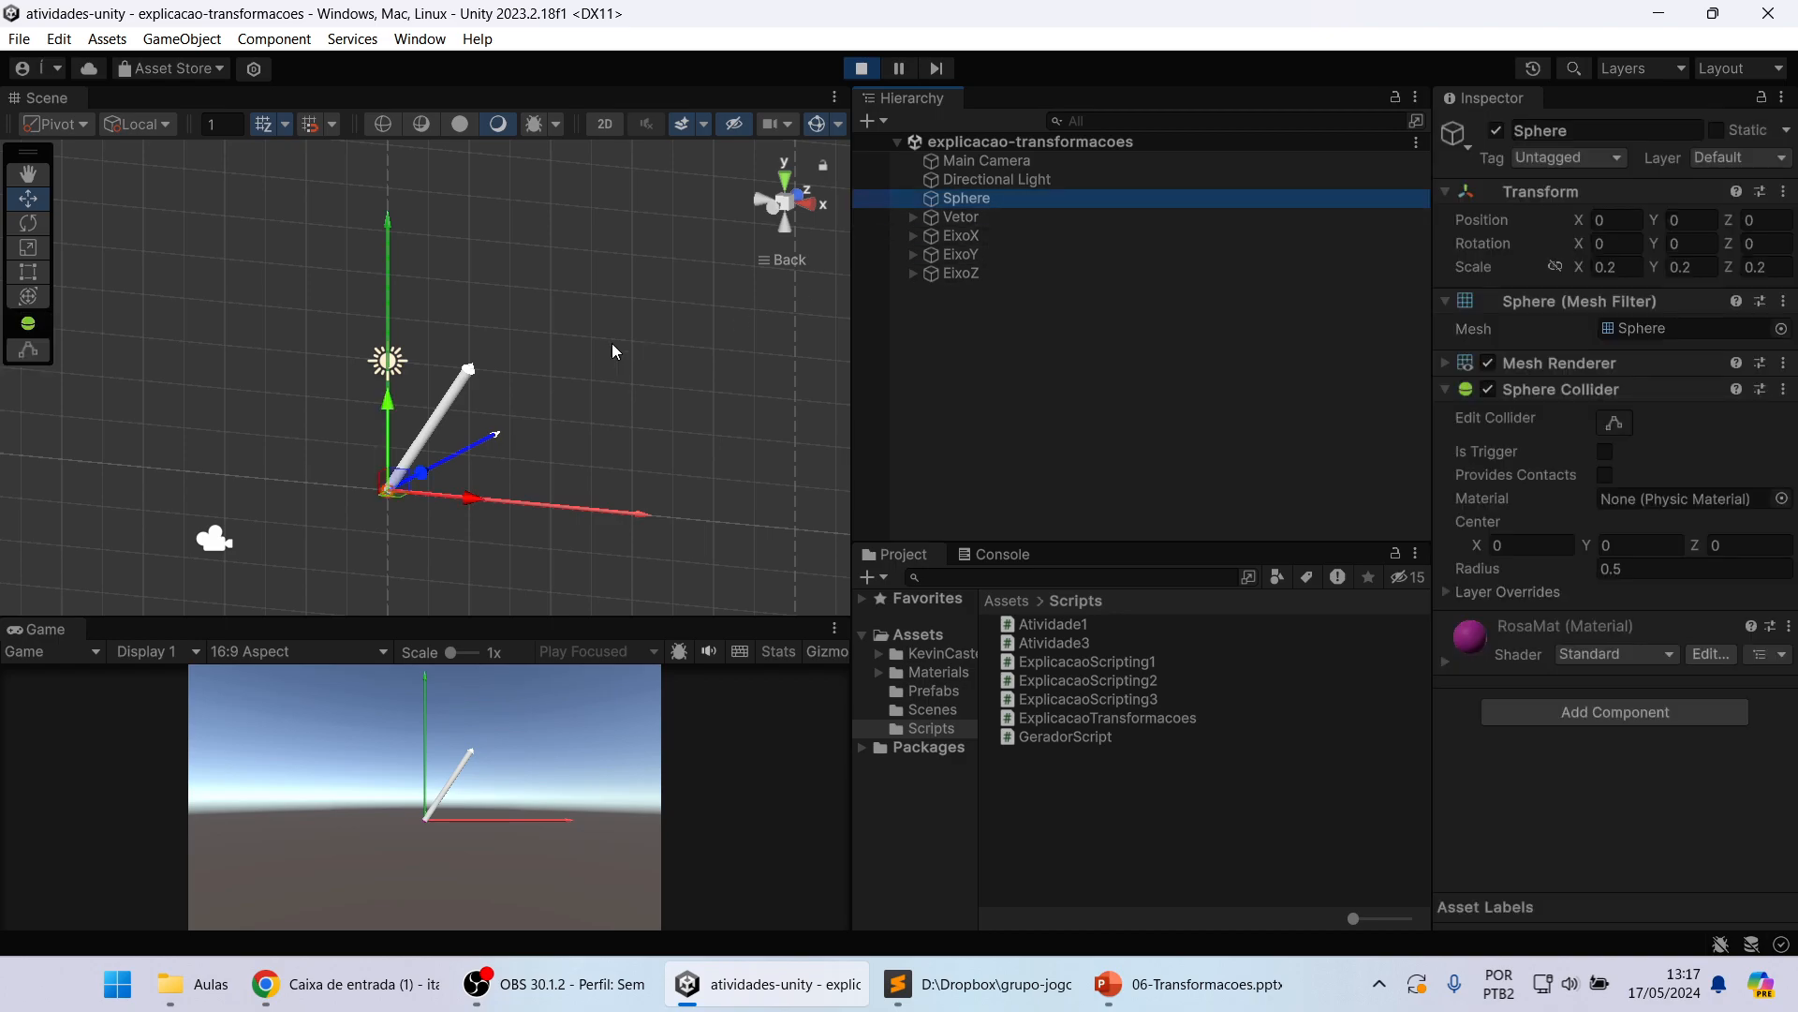
pyautogui.scroll(2, 577, 386)
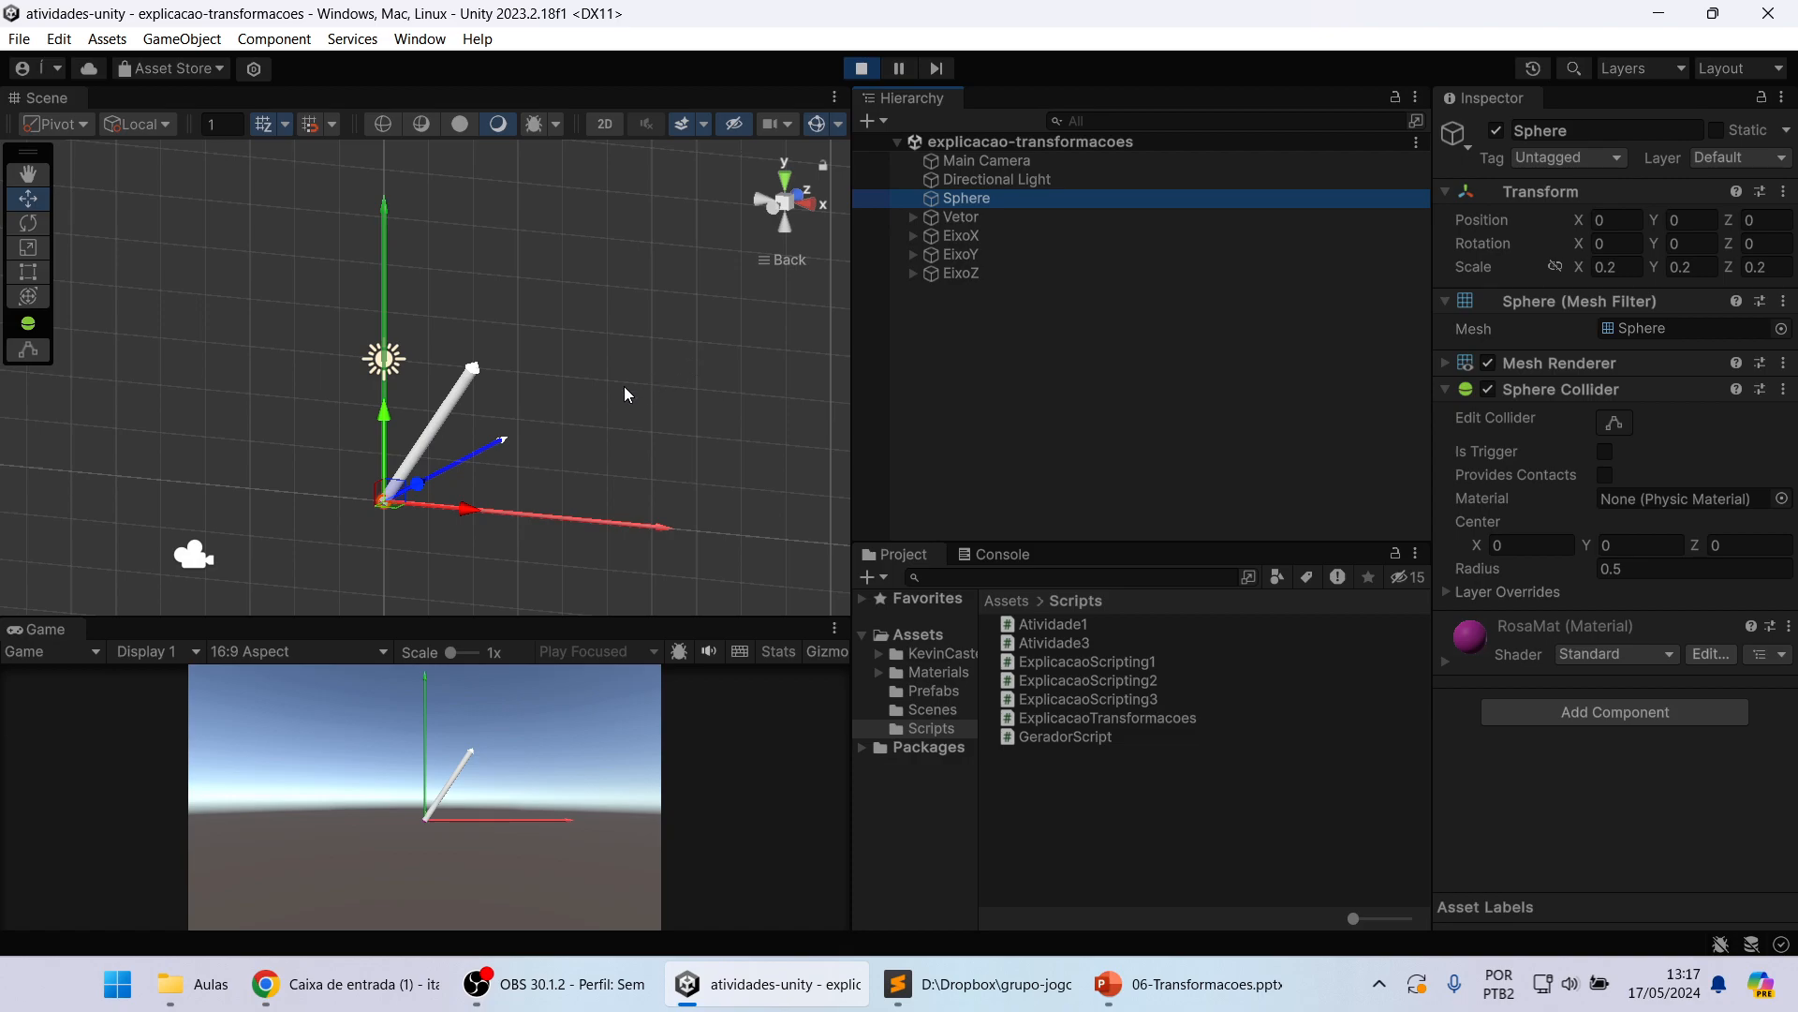
pyautogui.moveTo(519, 401); pyautogui.dragTo(503, 434, button='middle')
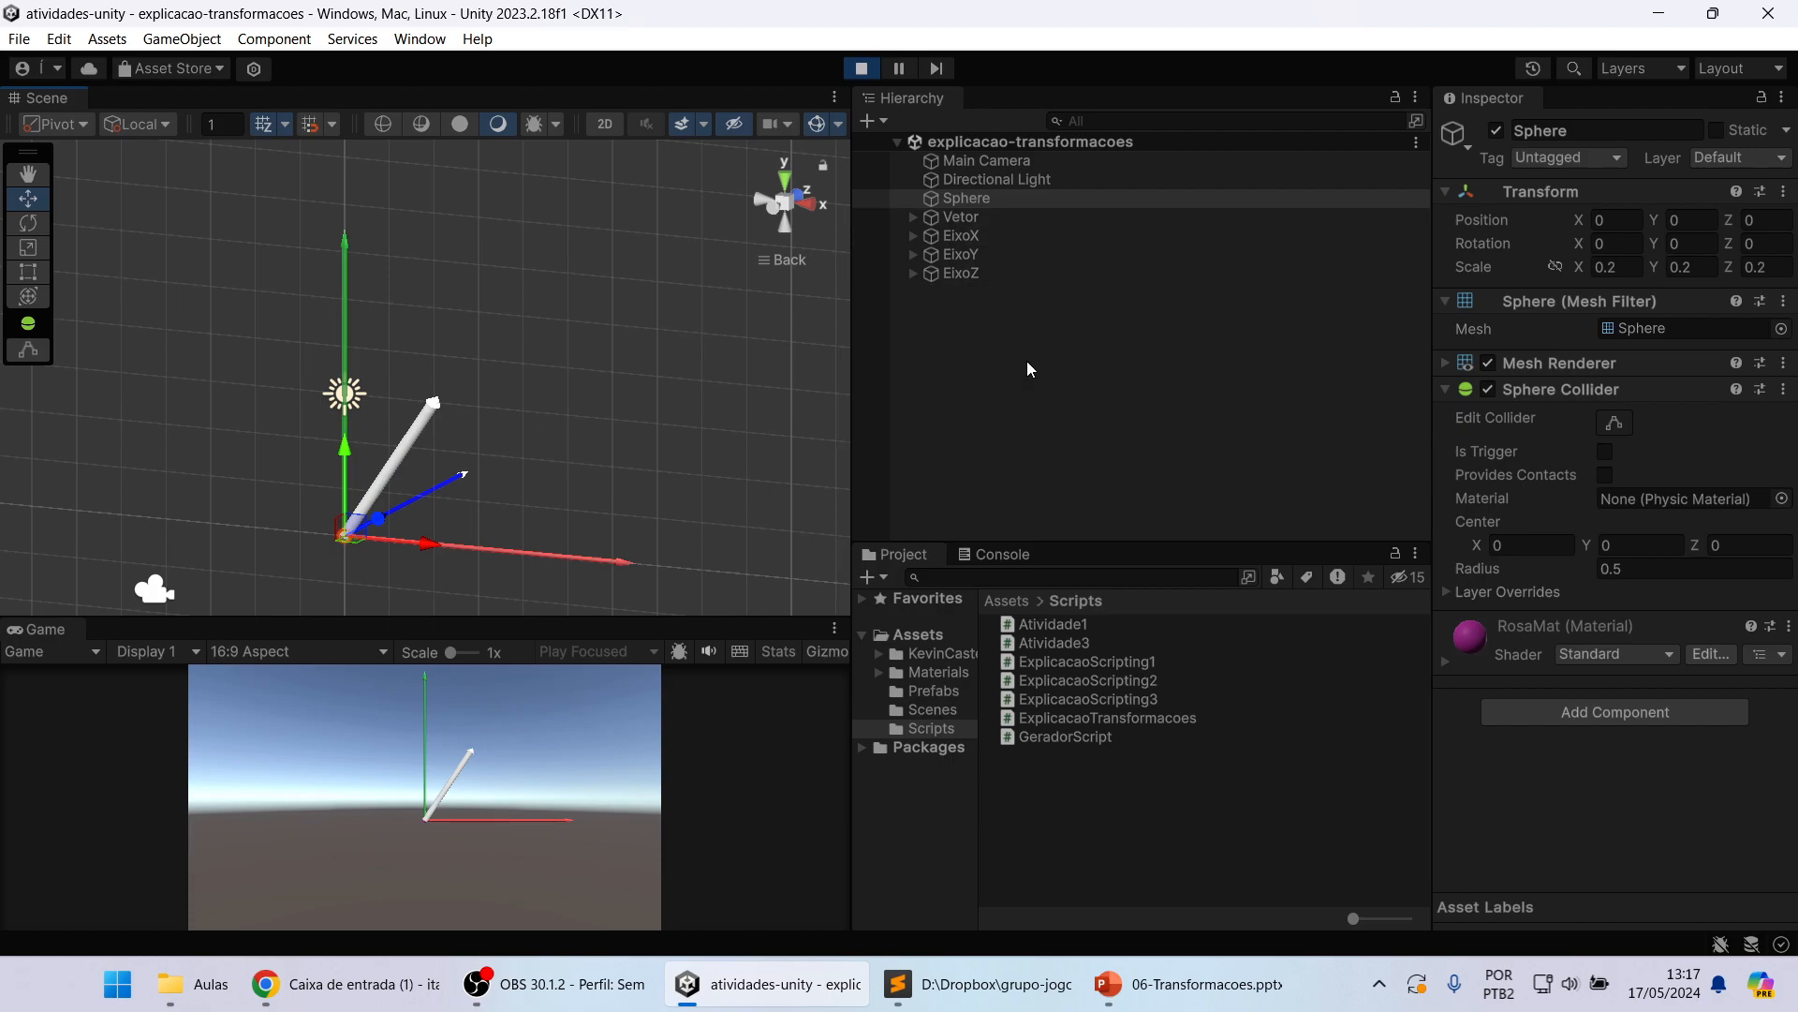
pyautogui.click(1029, 242)
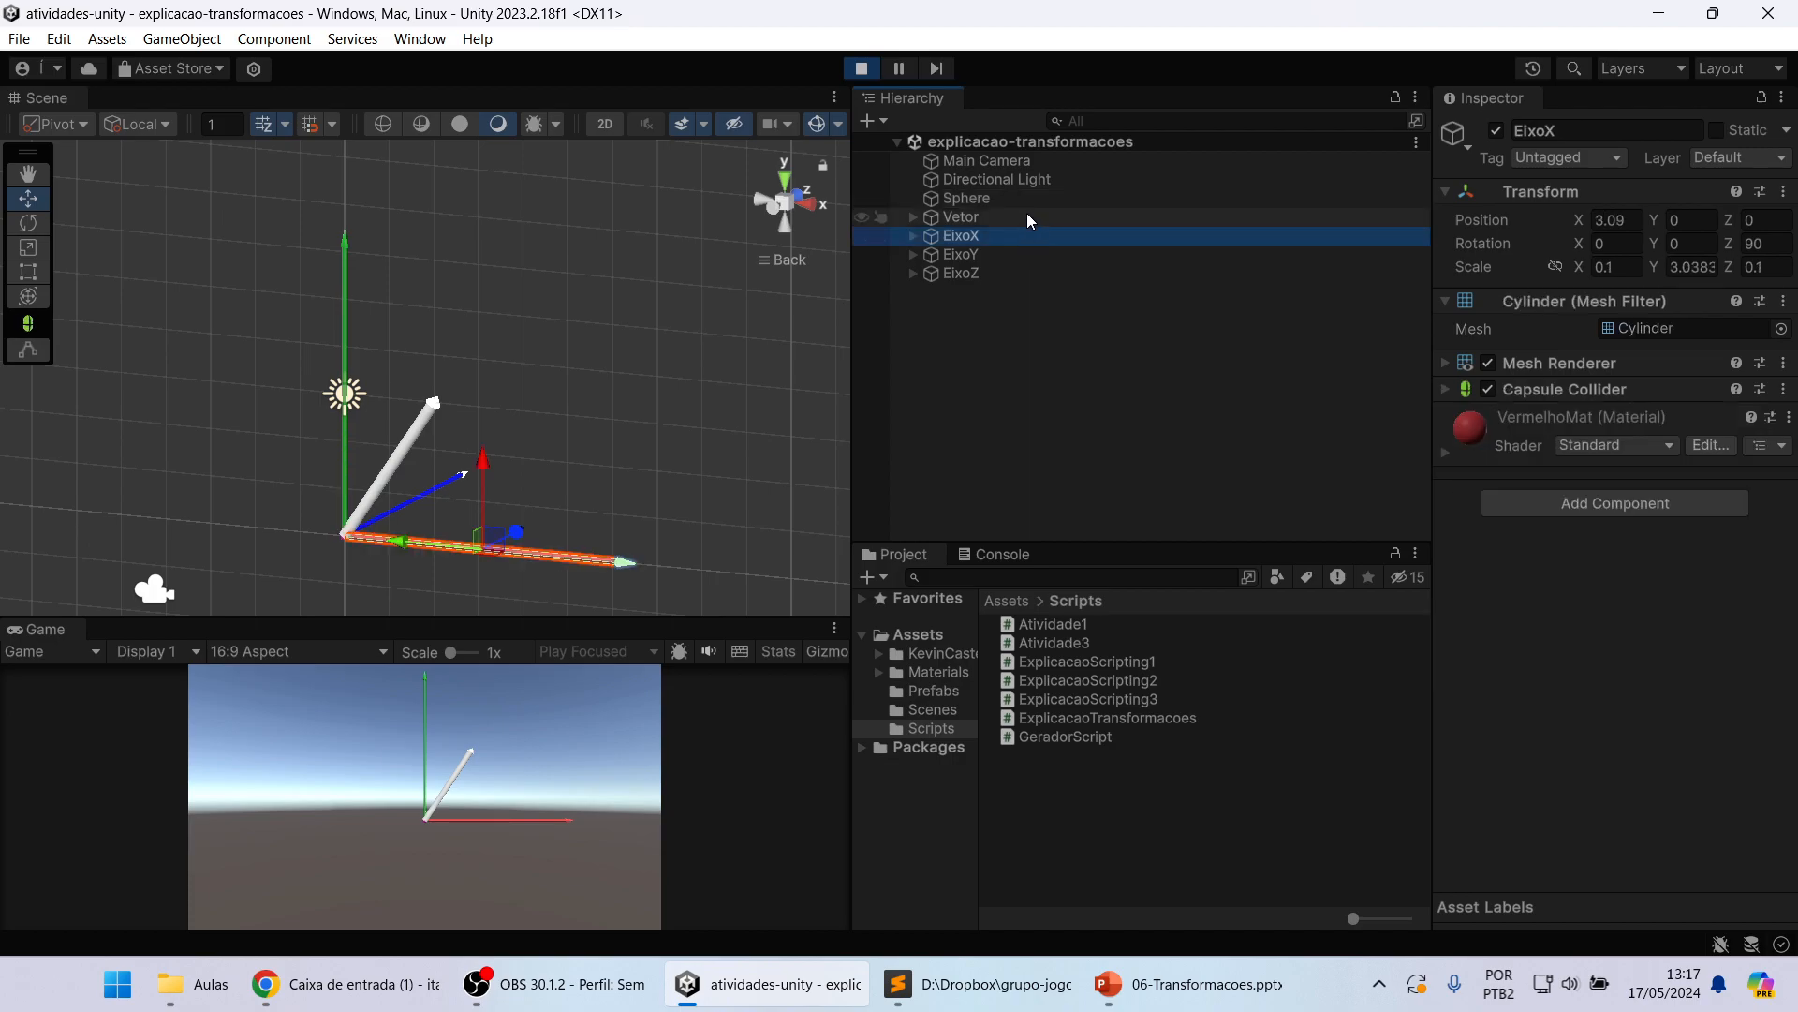
pyautogui.click(1026, 202)
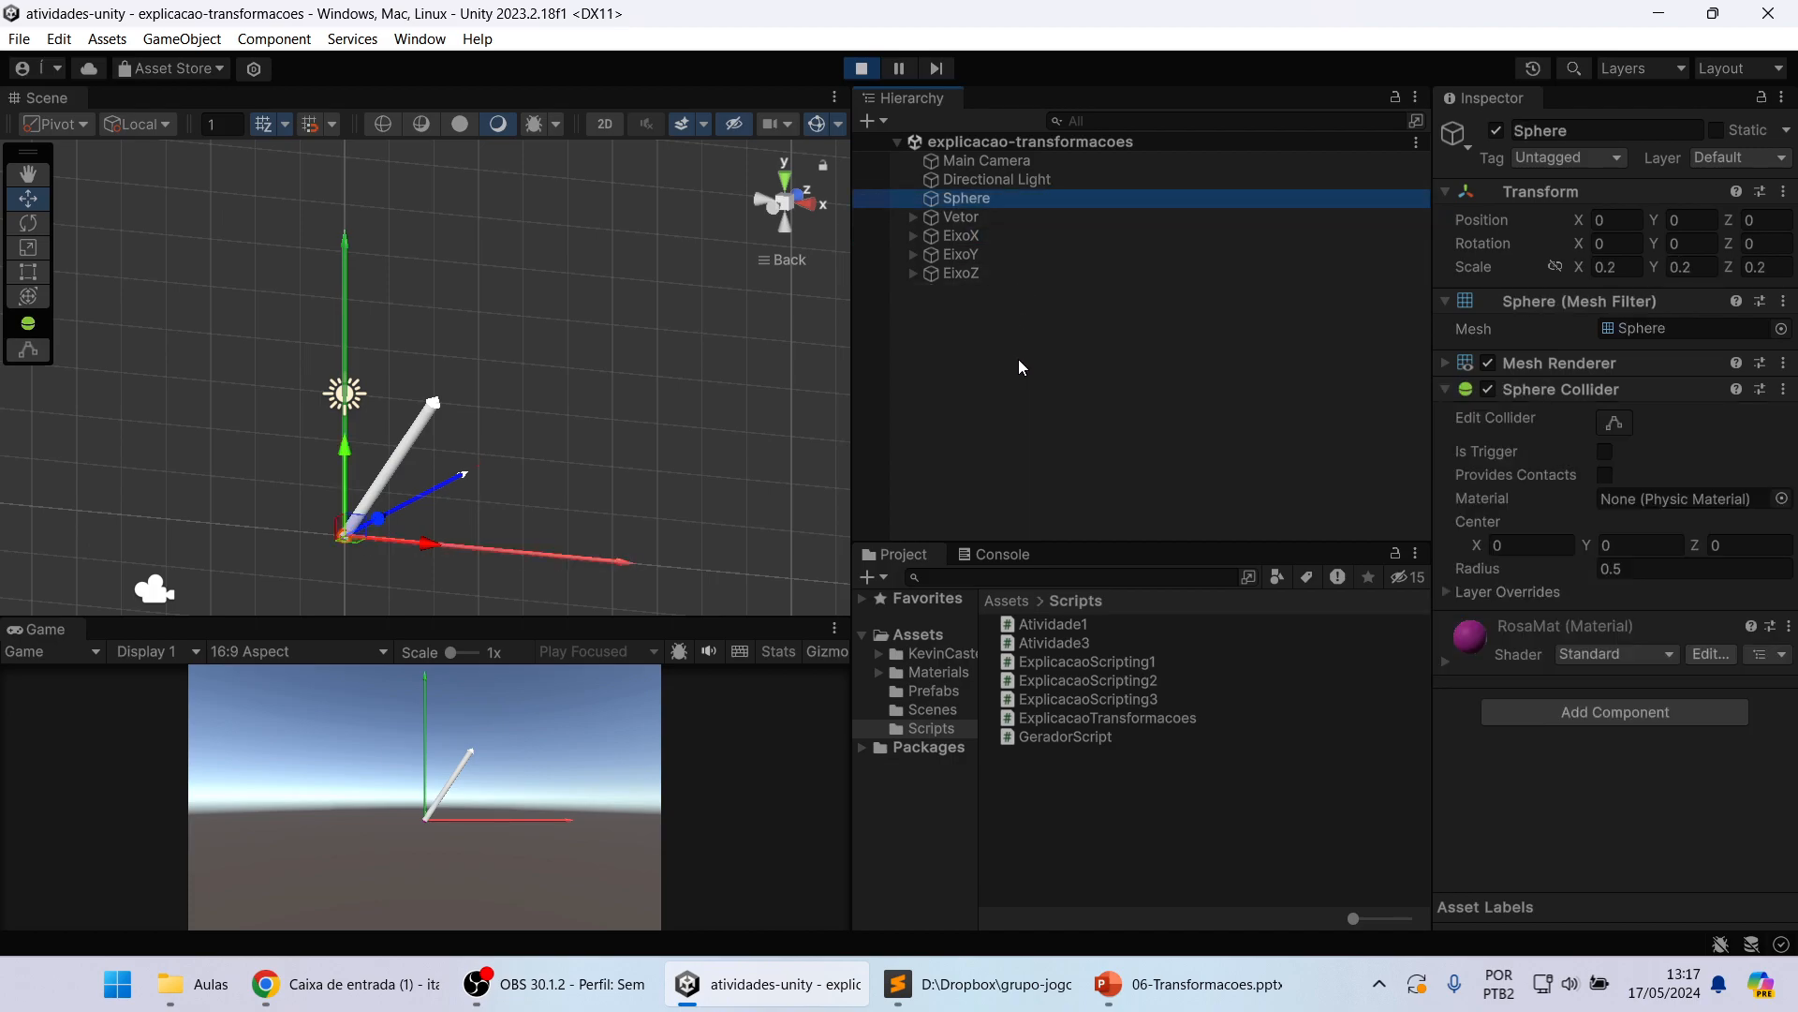
pyautogui.click(1031, 221)
pyautogui.click(1026, 240)
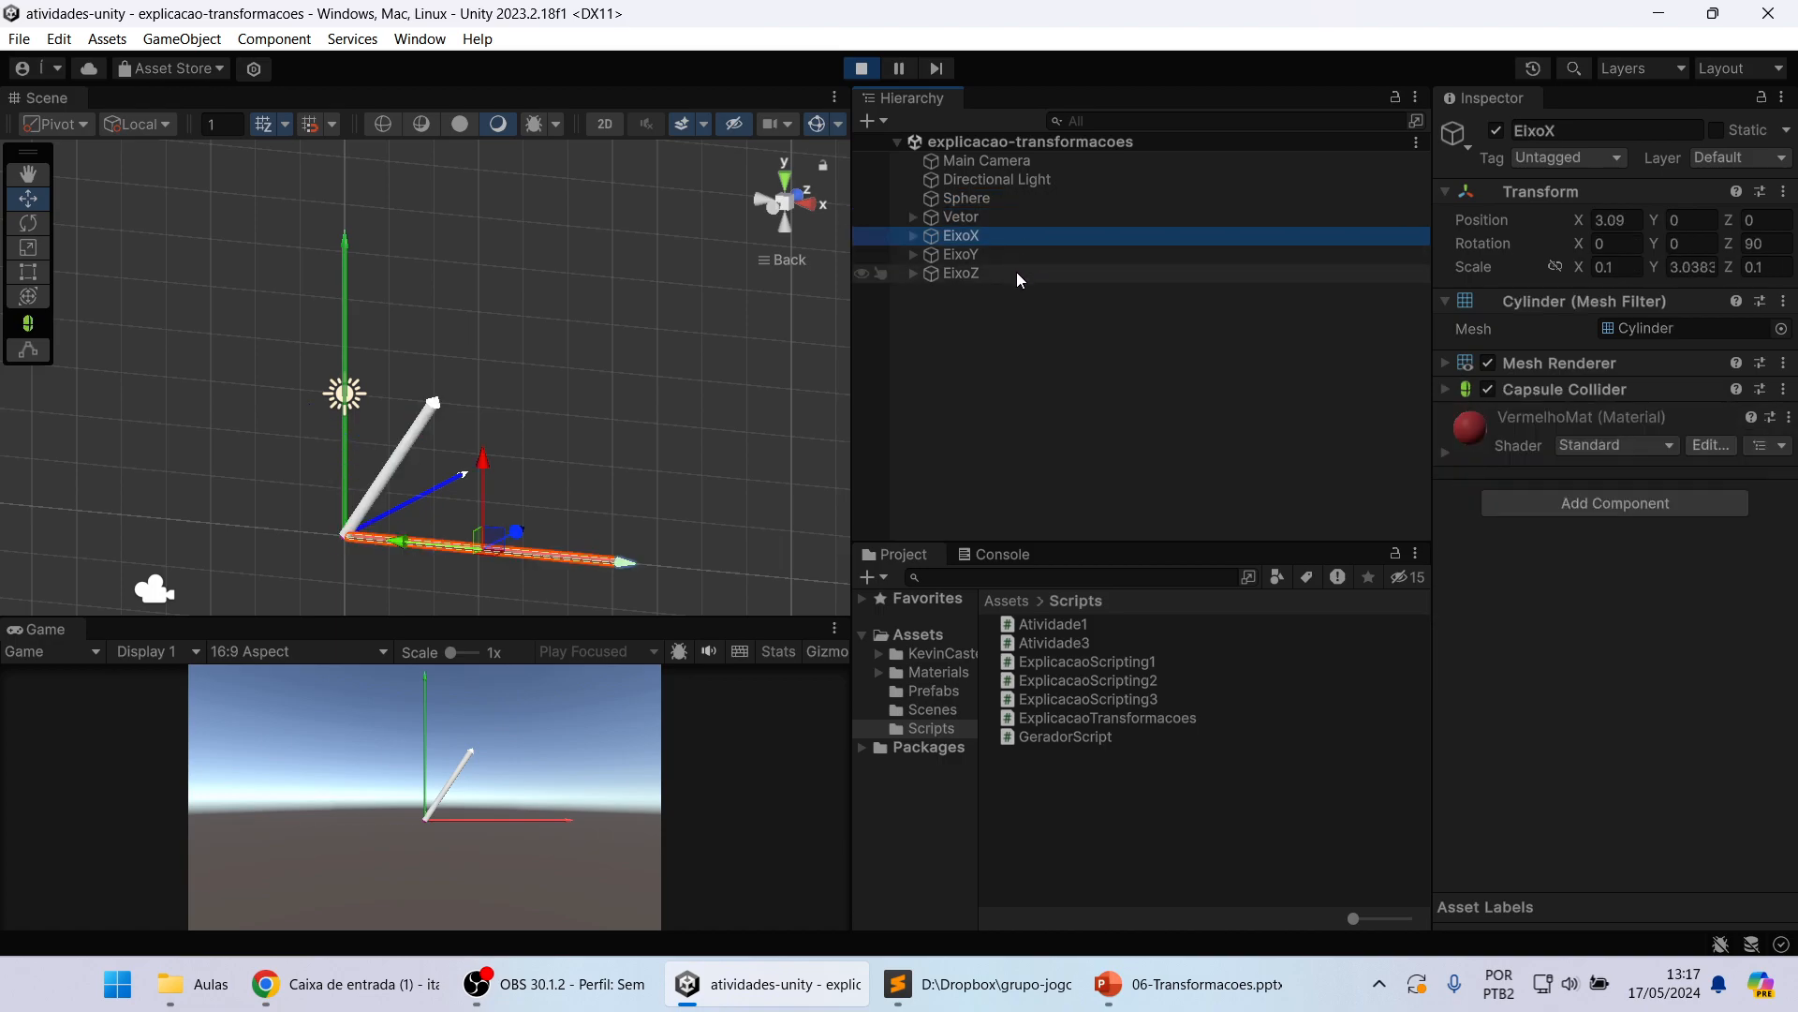
pyautogui.click(1017, 272)
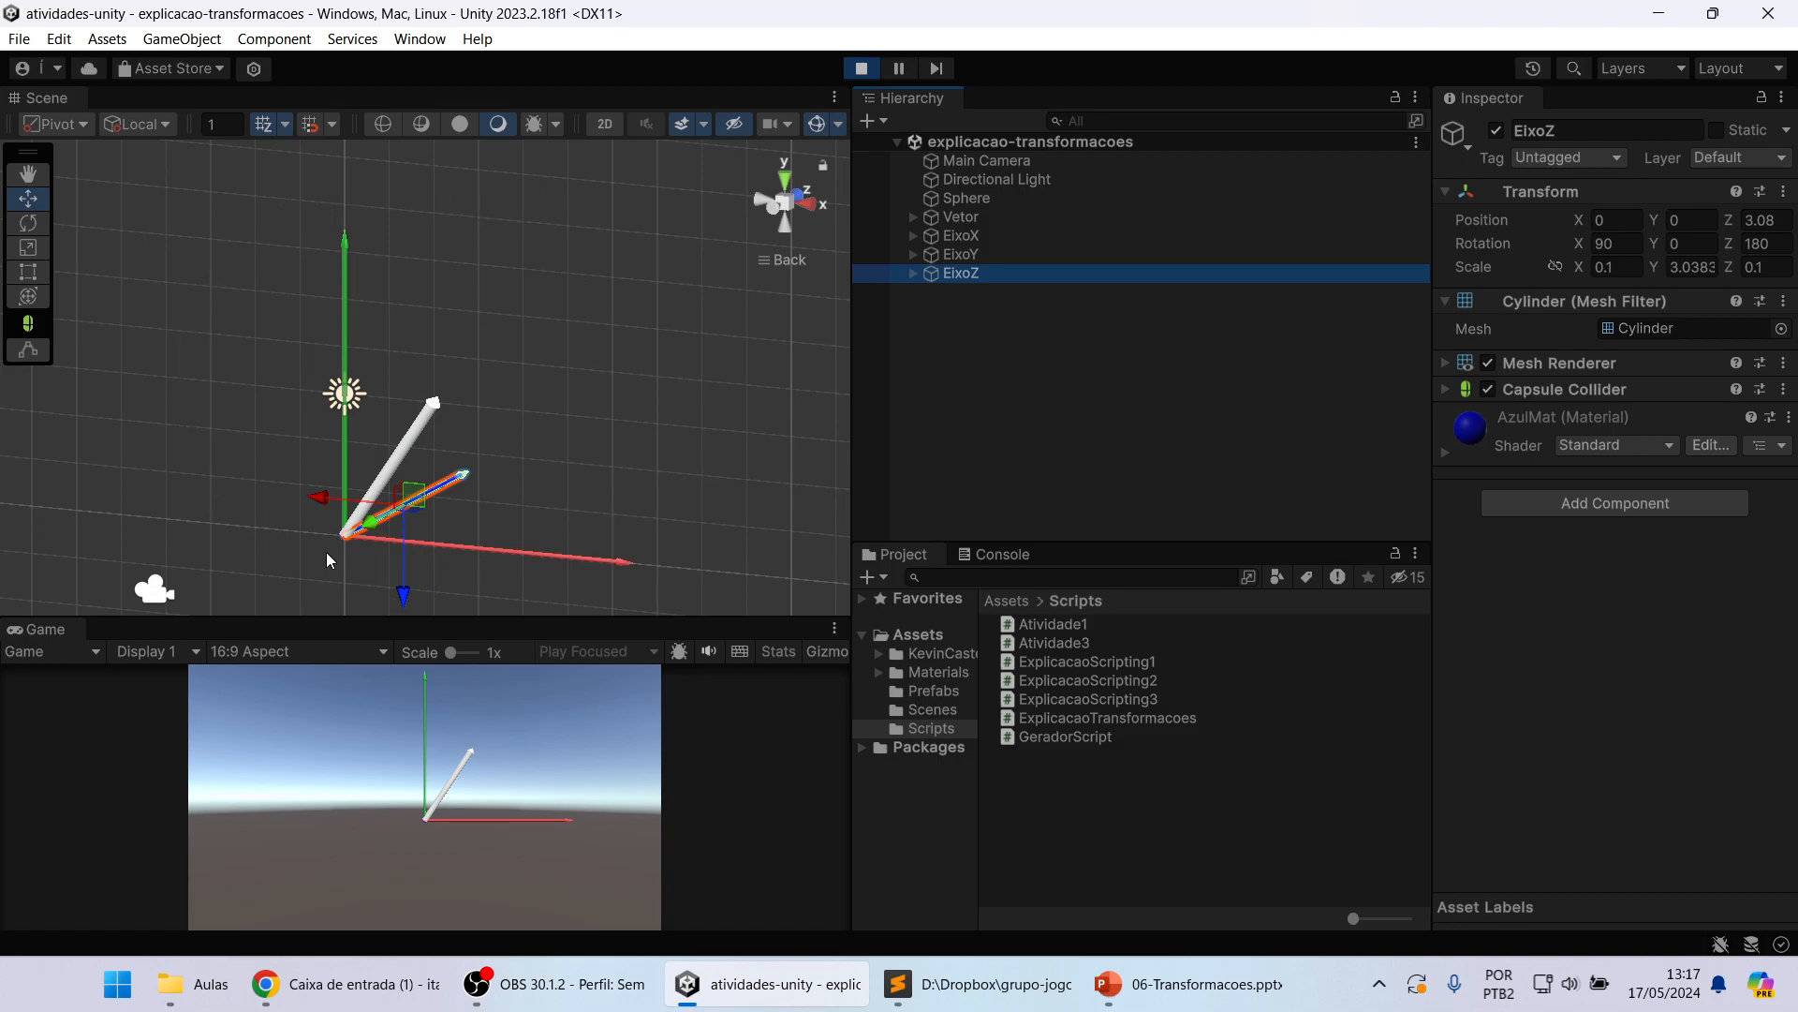
pyautogui.click(1000, 340)
pyautogui.click(1002, 279)
pyautogui.click(991, 340)
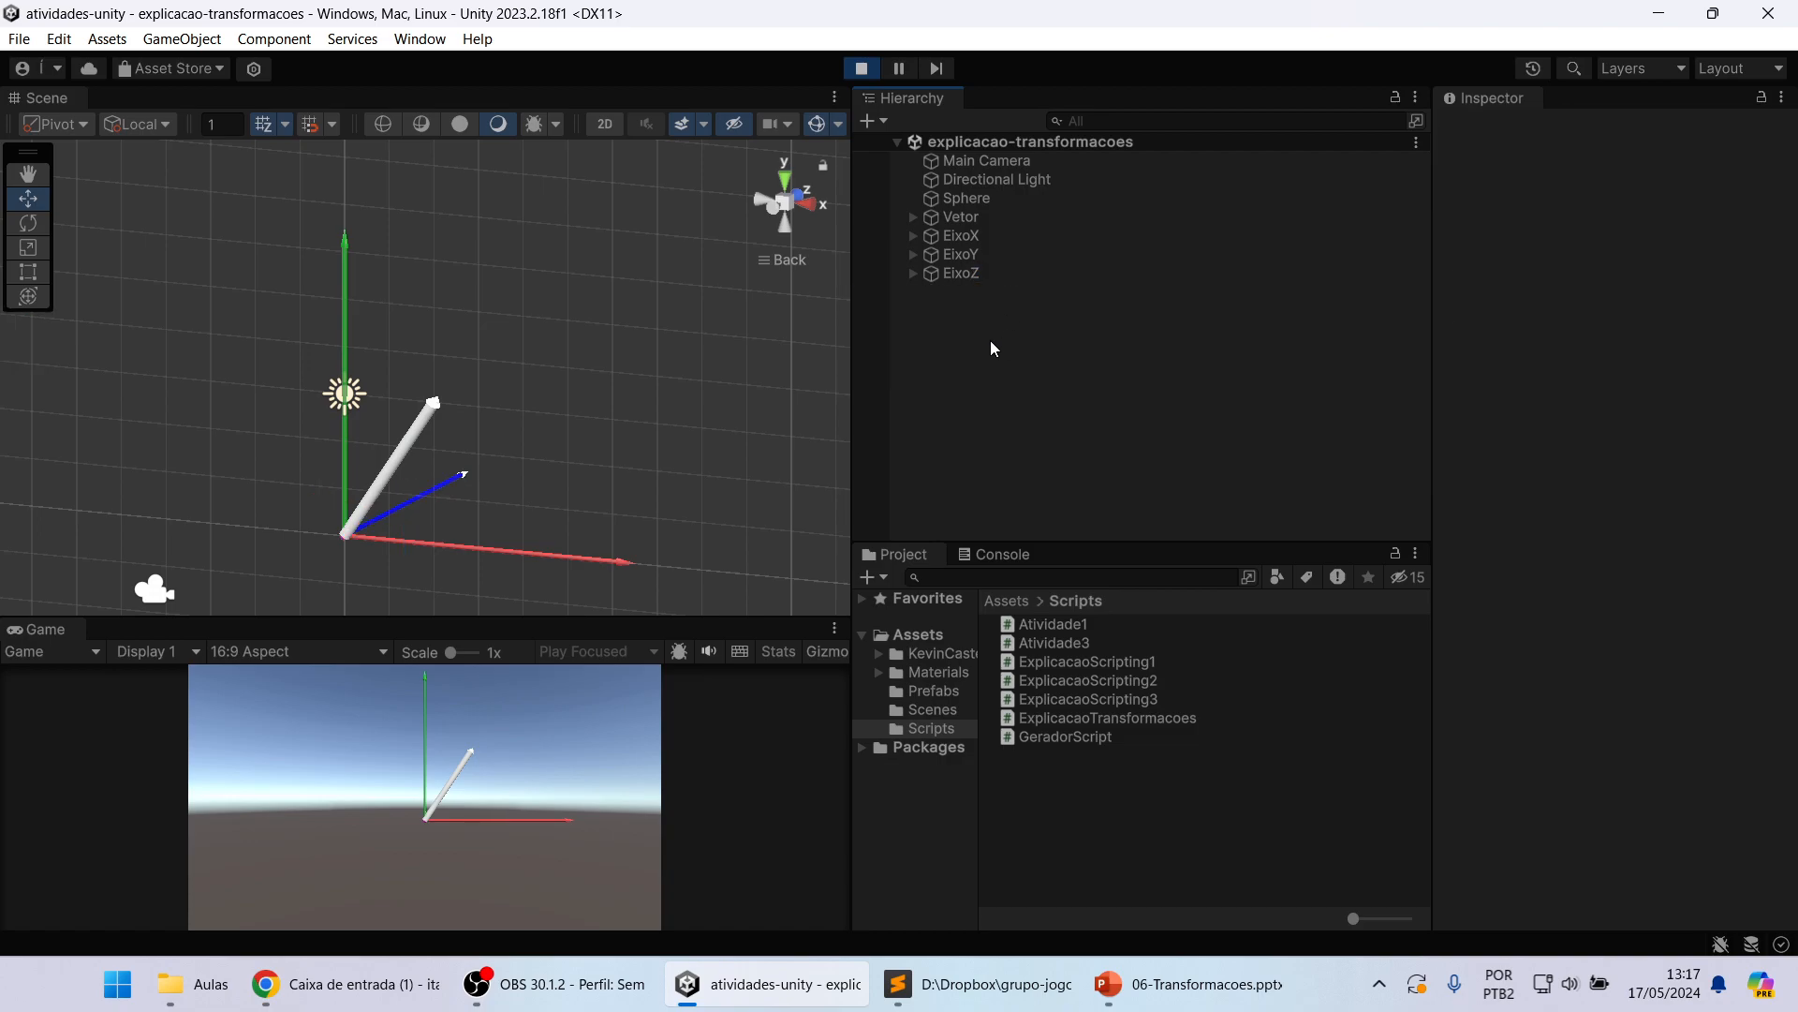
# Step: Deactivate the Main Camera object with the scene shown in its straight-on Back view
pyautogui.moveTo(557, 386); pyautogui.dragTo(587, 377, button='middle')
pyautogui.click(785, 184)
pyautogui.click(785, 225)
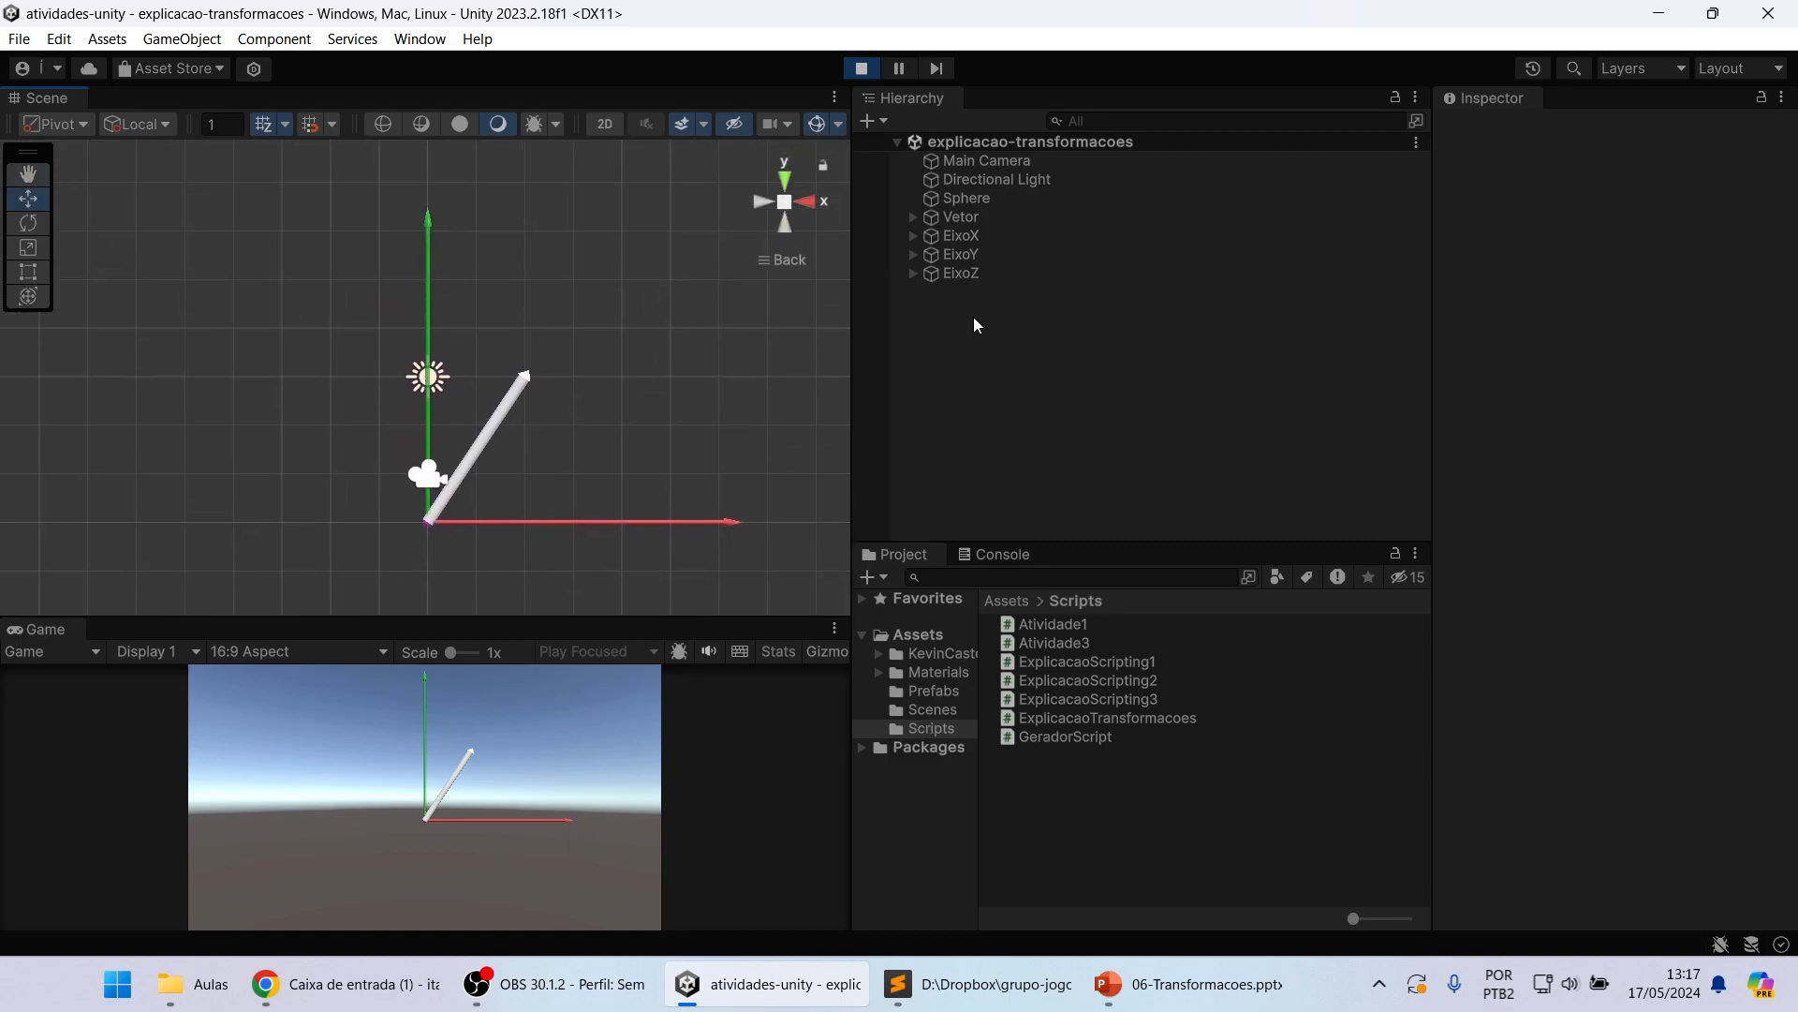
pyautogui.click(1032, 167)
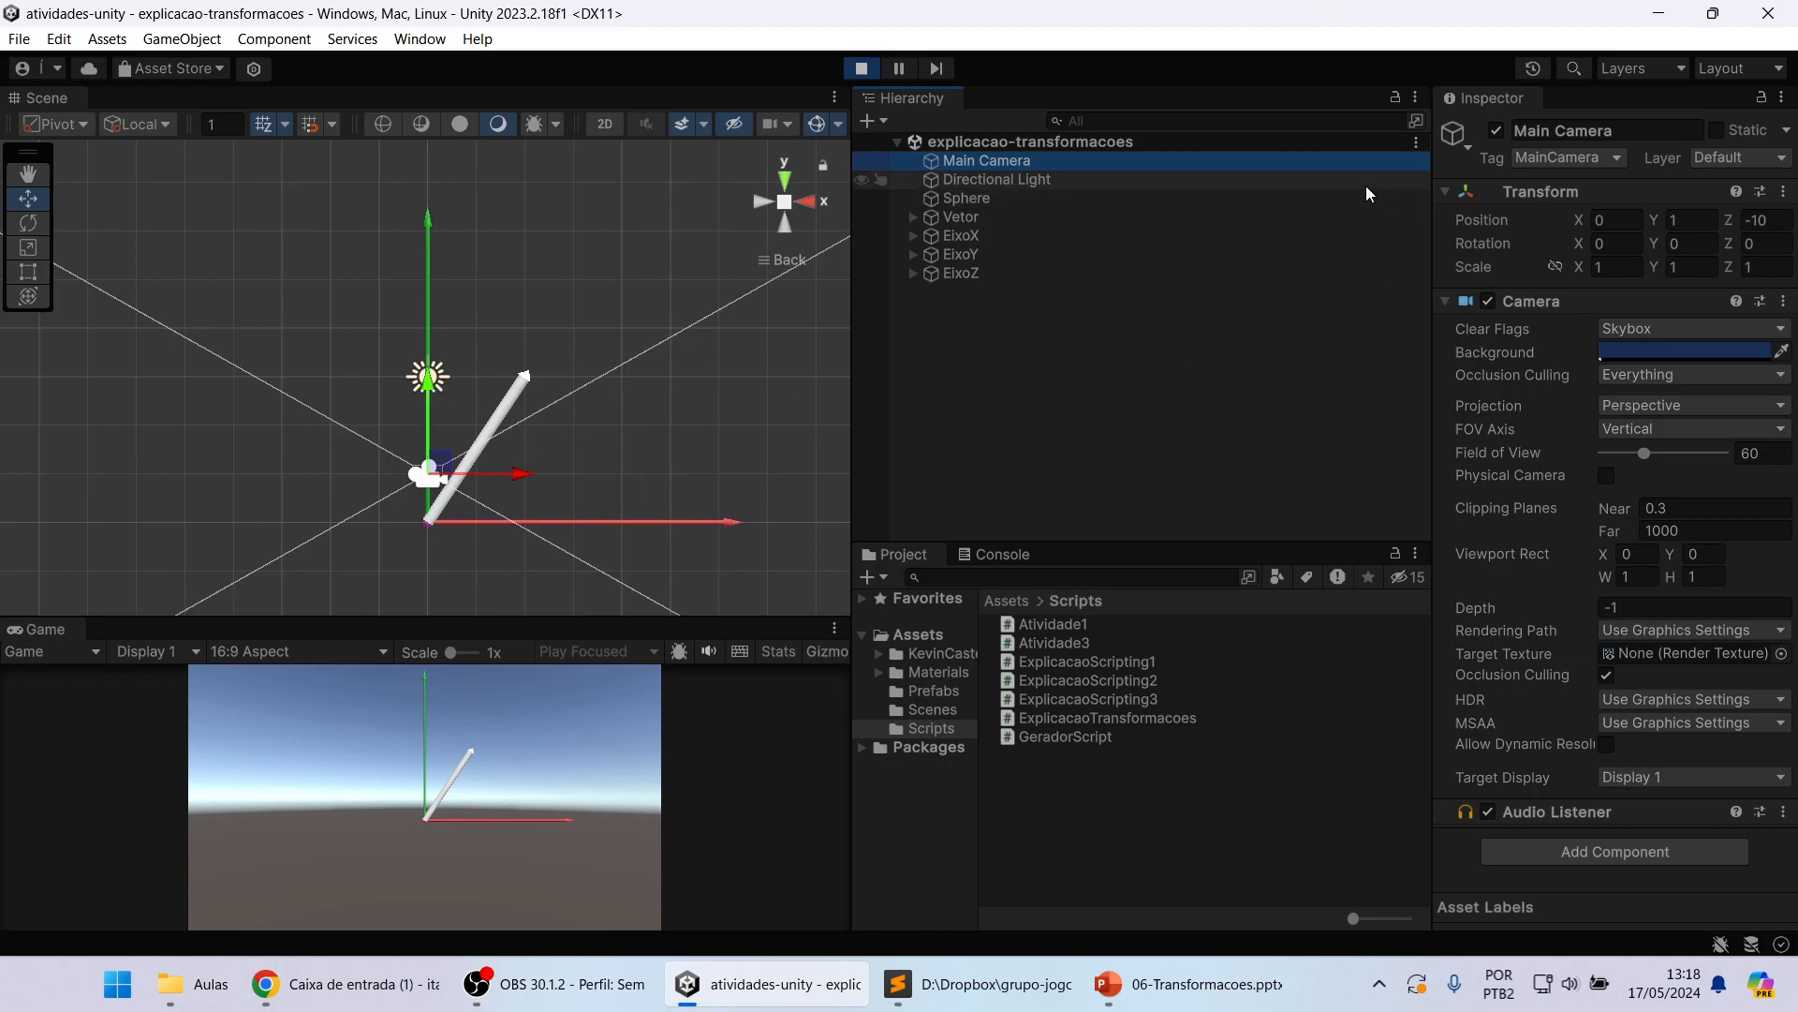
pyautogui.click(1495, 130)
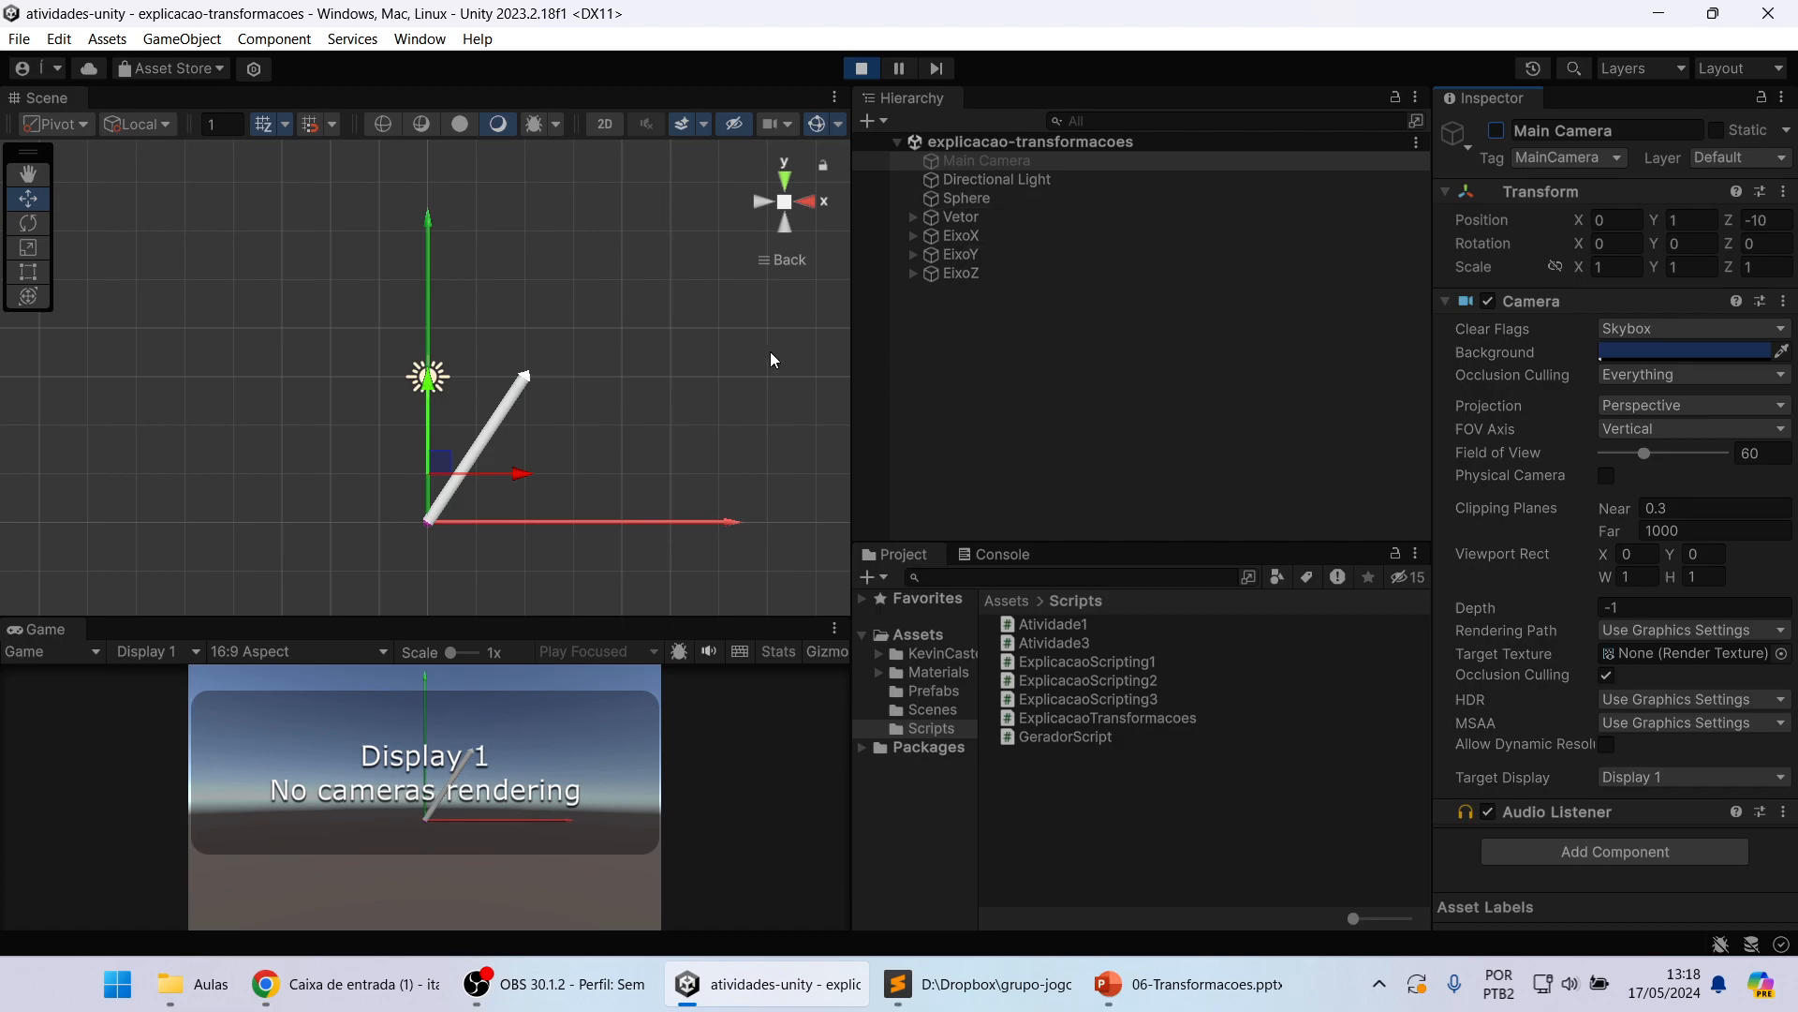
pyautogui.click(1196, 315)
pyautogui.click(1037, 236)
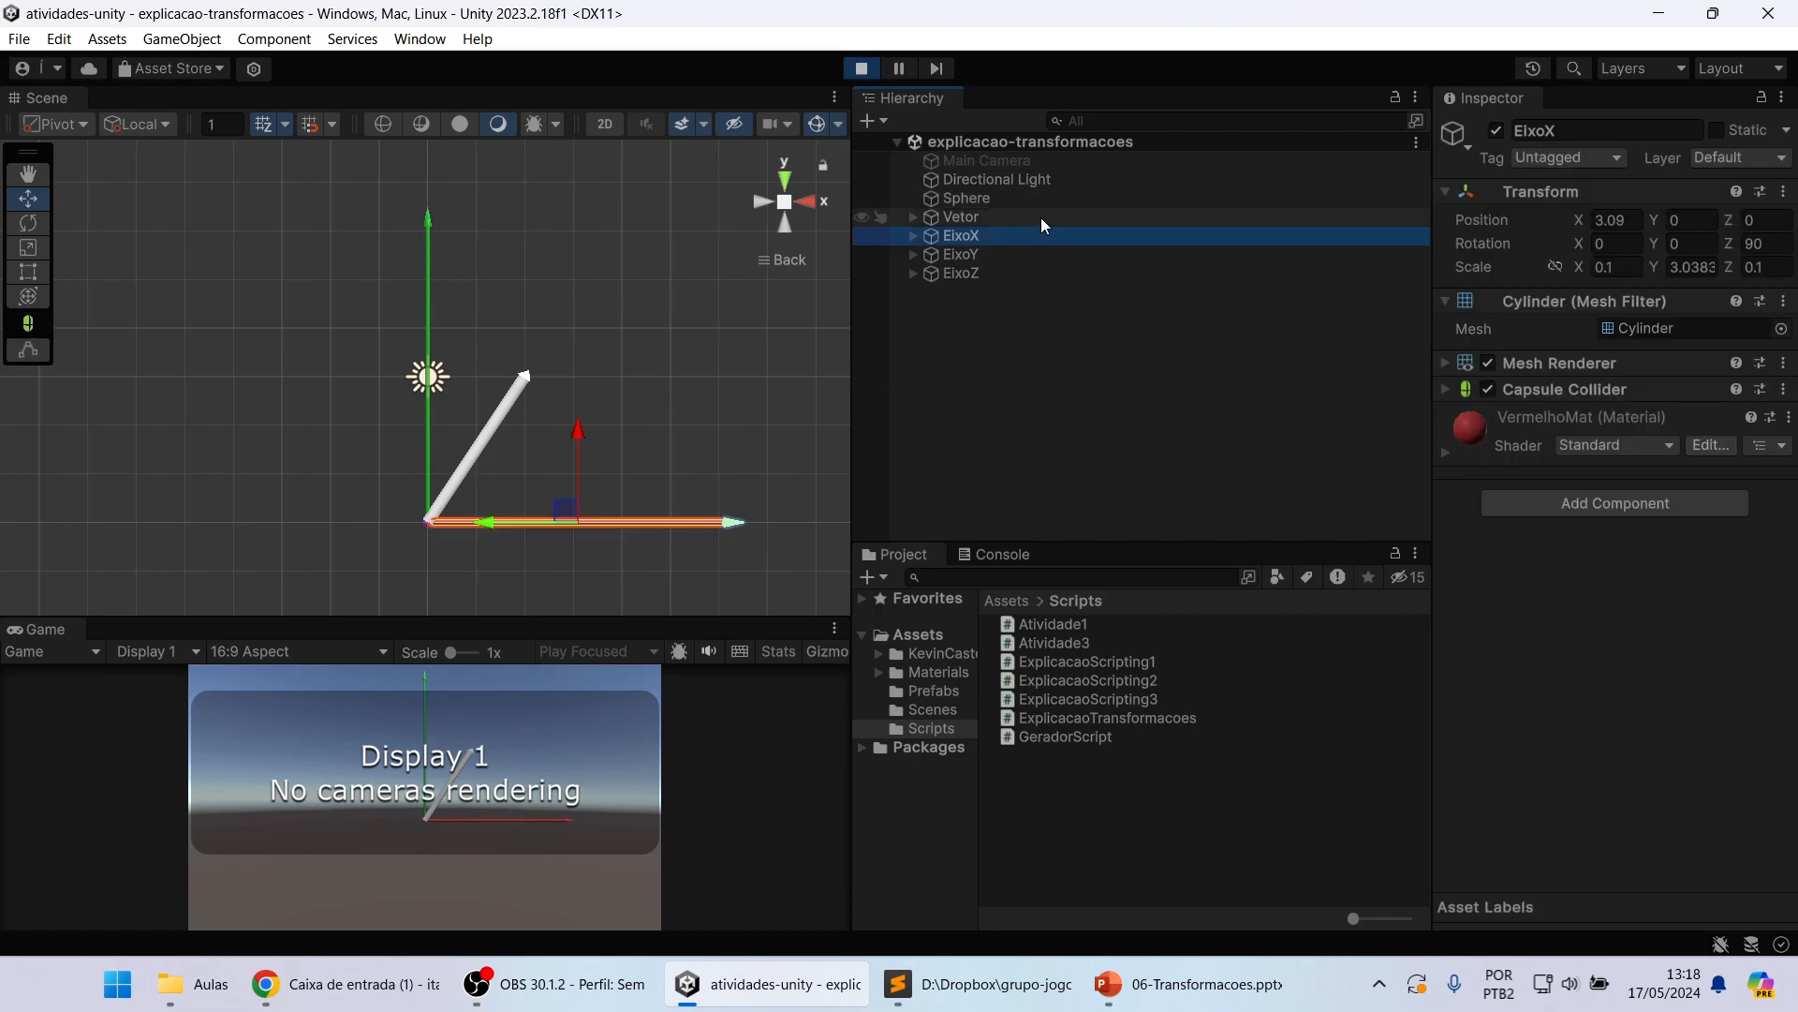
pyautogui.click(1046, 178)
pyautogui.click(1497, 131)
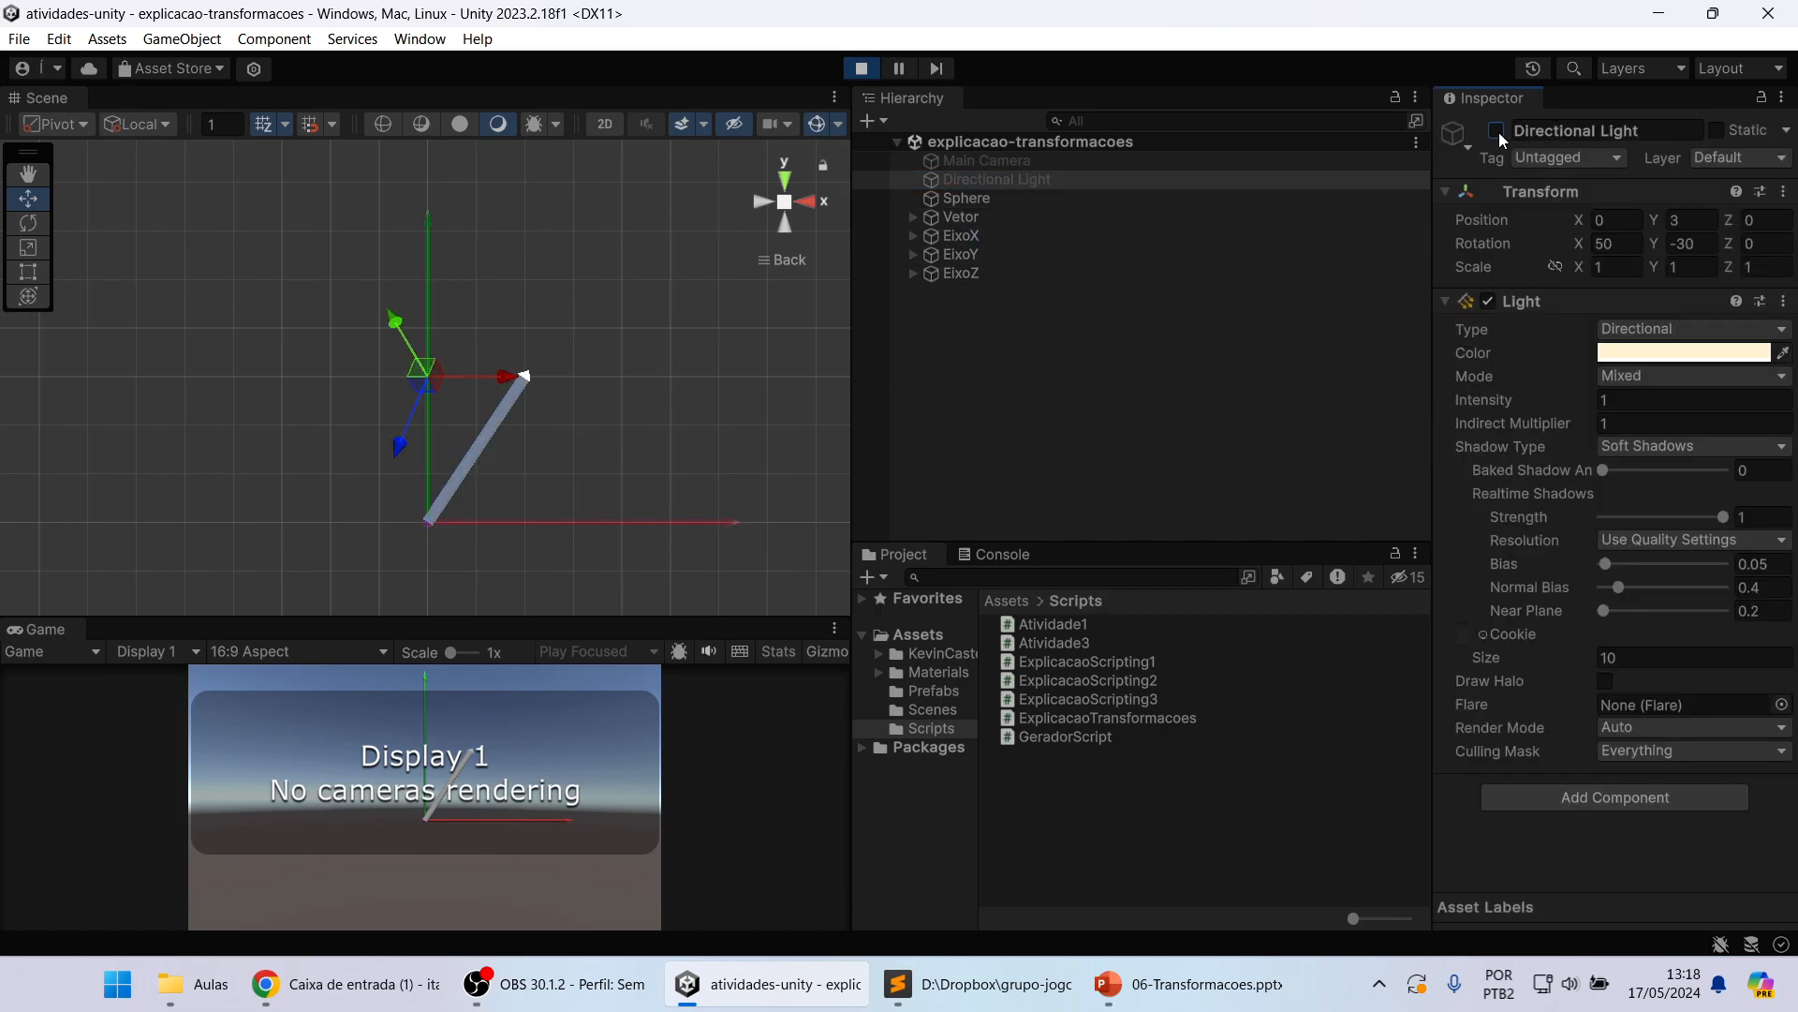
pyautogui.click(1499, 132)
# Step: Examine the directions of the EixoX, EixoY and EixoZ axes from several angles, selecting each in turn
pyautogui.click(1012, 251)
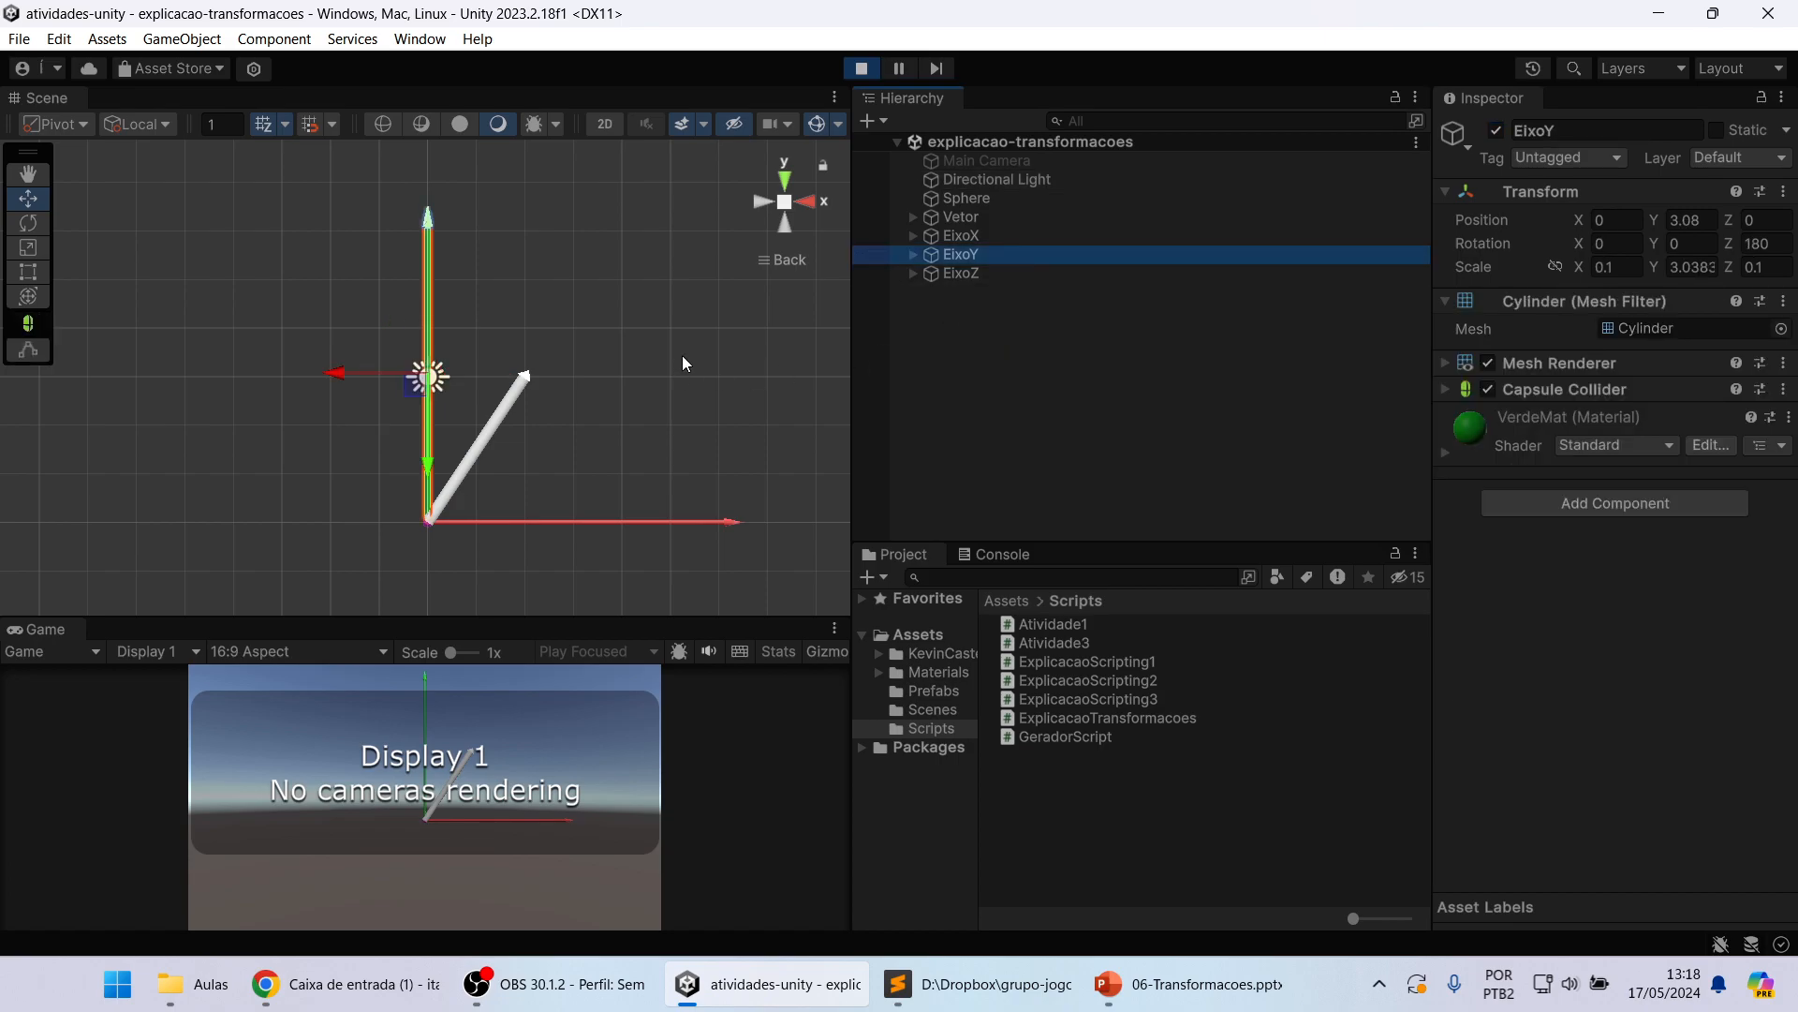
pyautogui.moveTo(667, 342); pyautogui.dragTo(625, 343, button='middle')
pyautogui.moveTo(744, 343); pyautogui.dragTo(668, 379, button='right')
pyautogui.moveTo(669, 379); pyautogui.dragTo(582, 369, button='middle')
pyautogui.scroll(2, 598, 487)
pyautogui.click(603, 485)
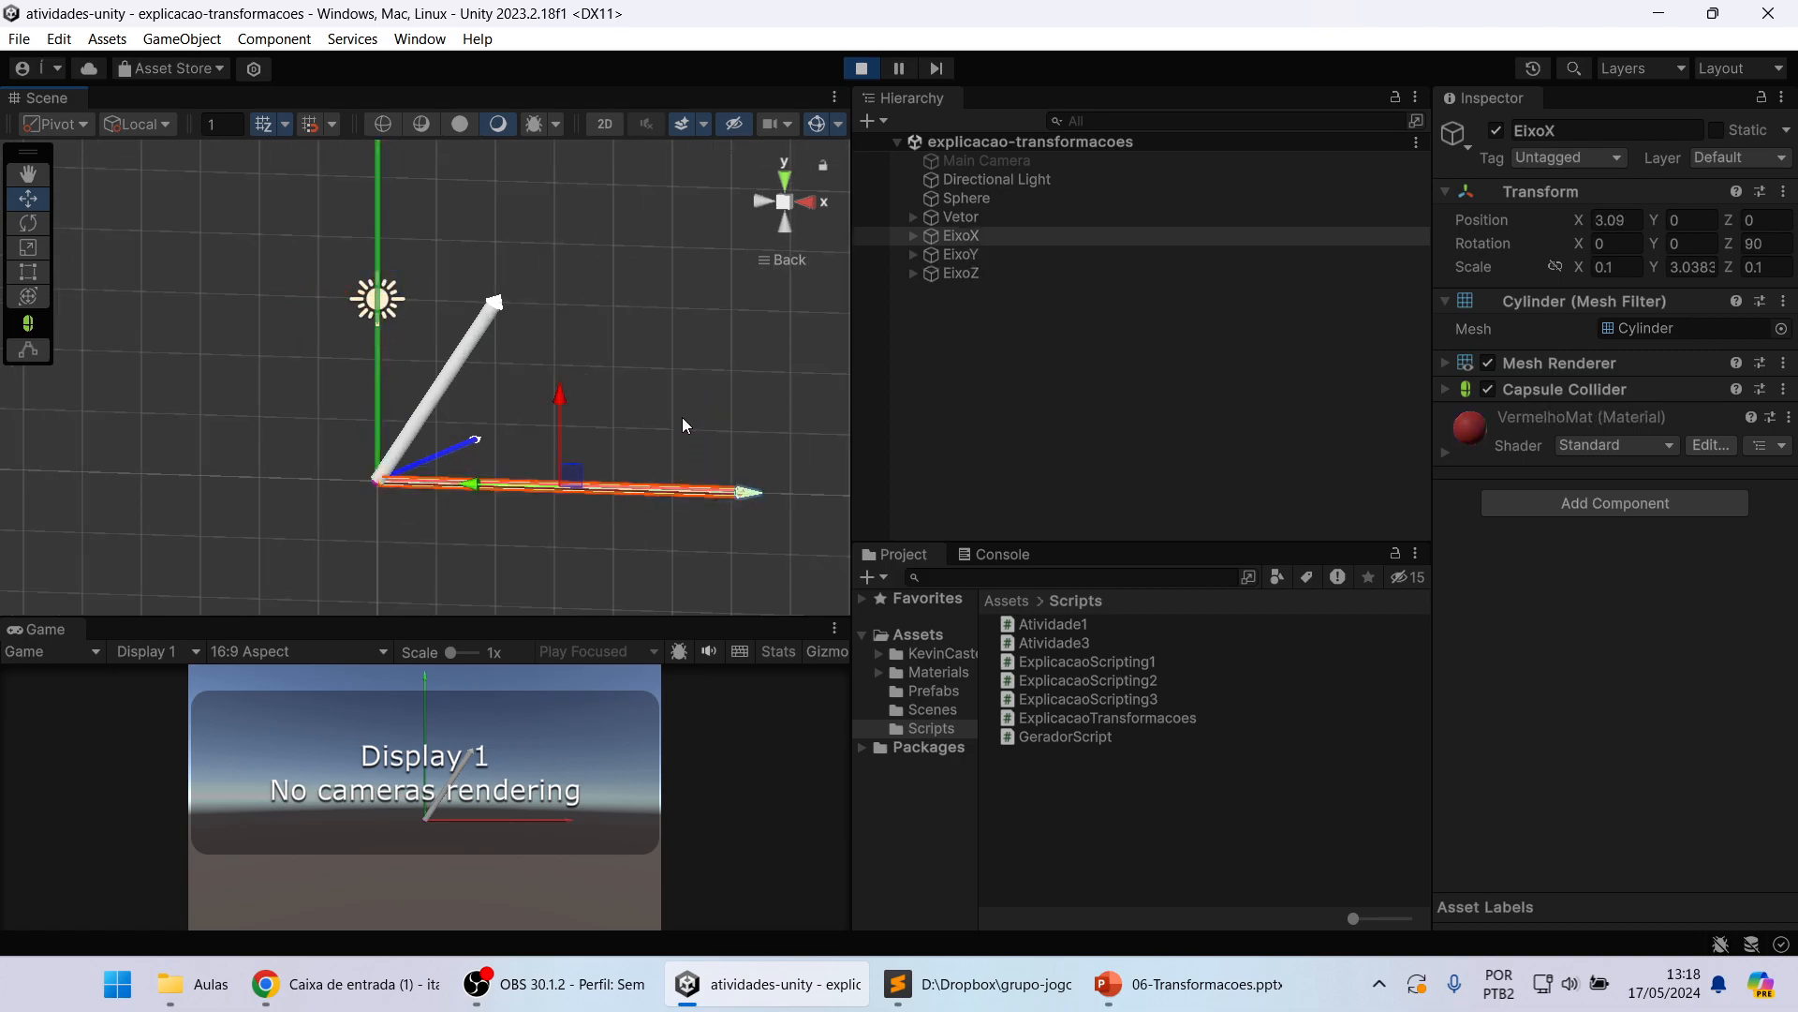
pyautogui.scroll(-2, 681, 415)
pyautogui.moveTo(680, 346); pyautogui.dragTo(655, 385, button='middle')
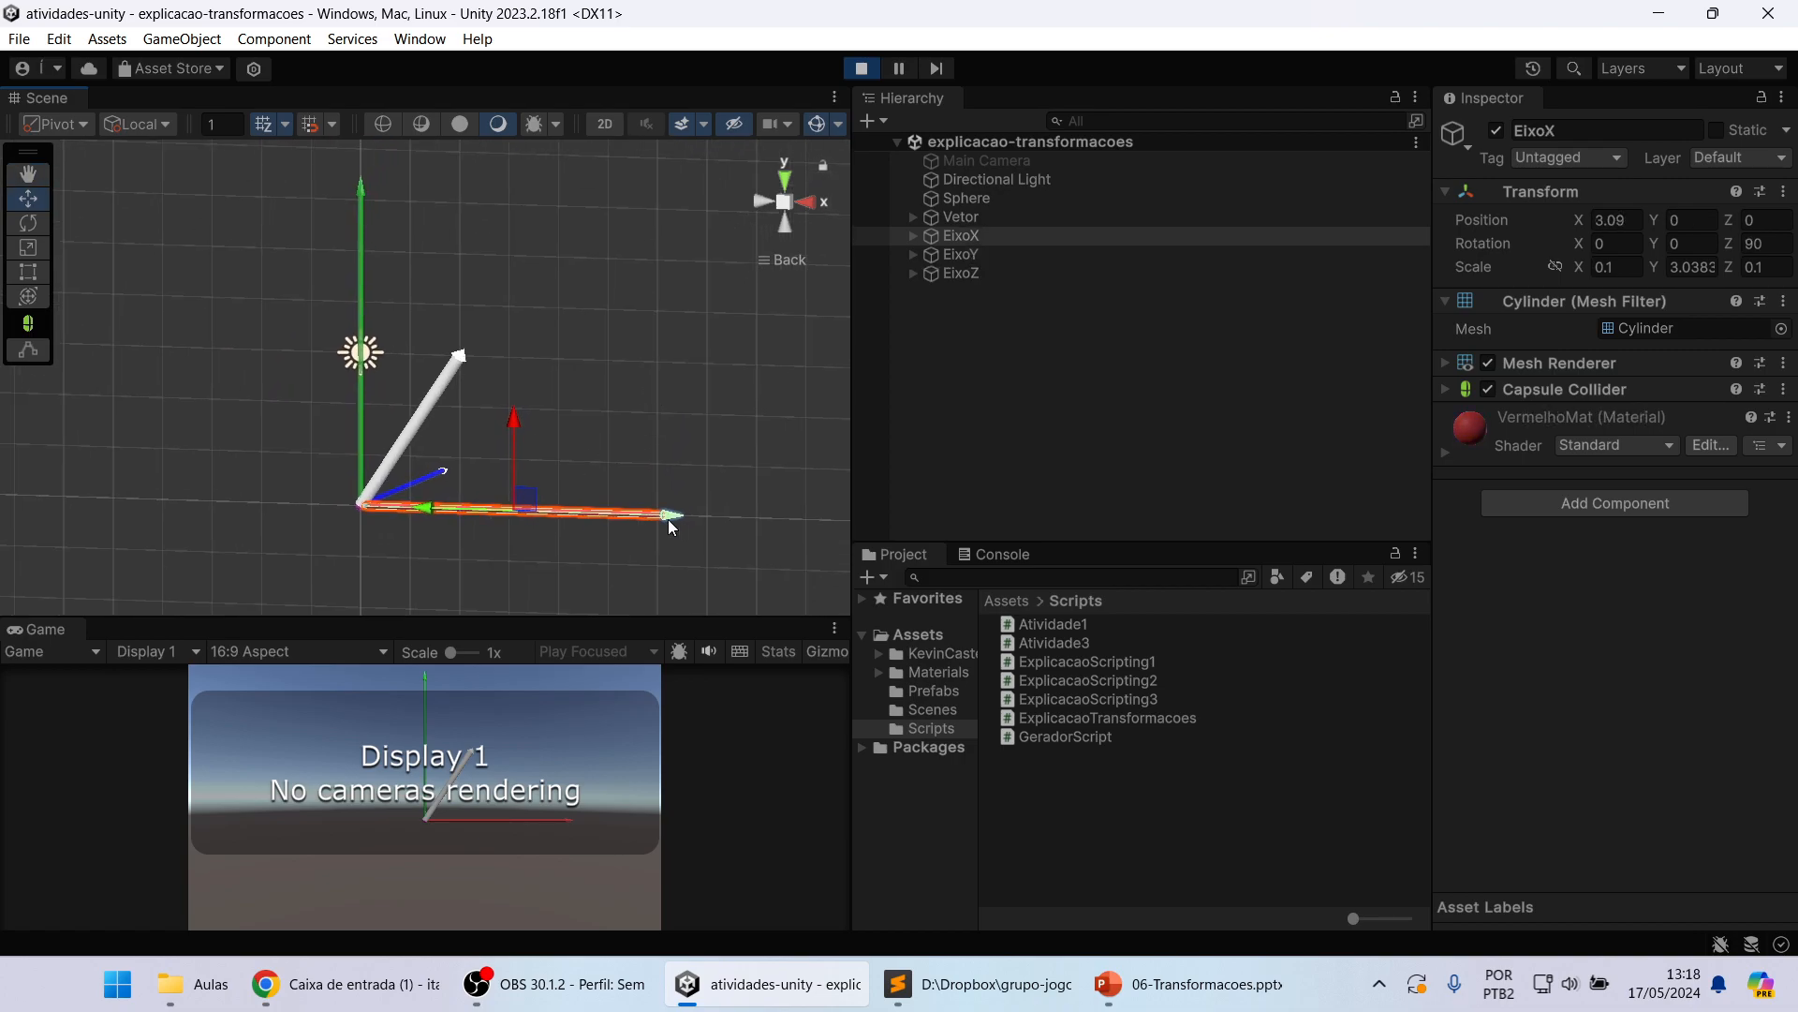
pyautogui.click(361, 255)
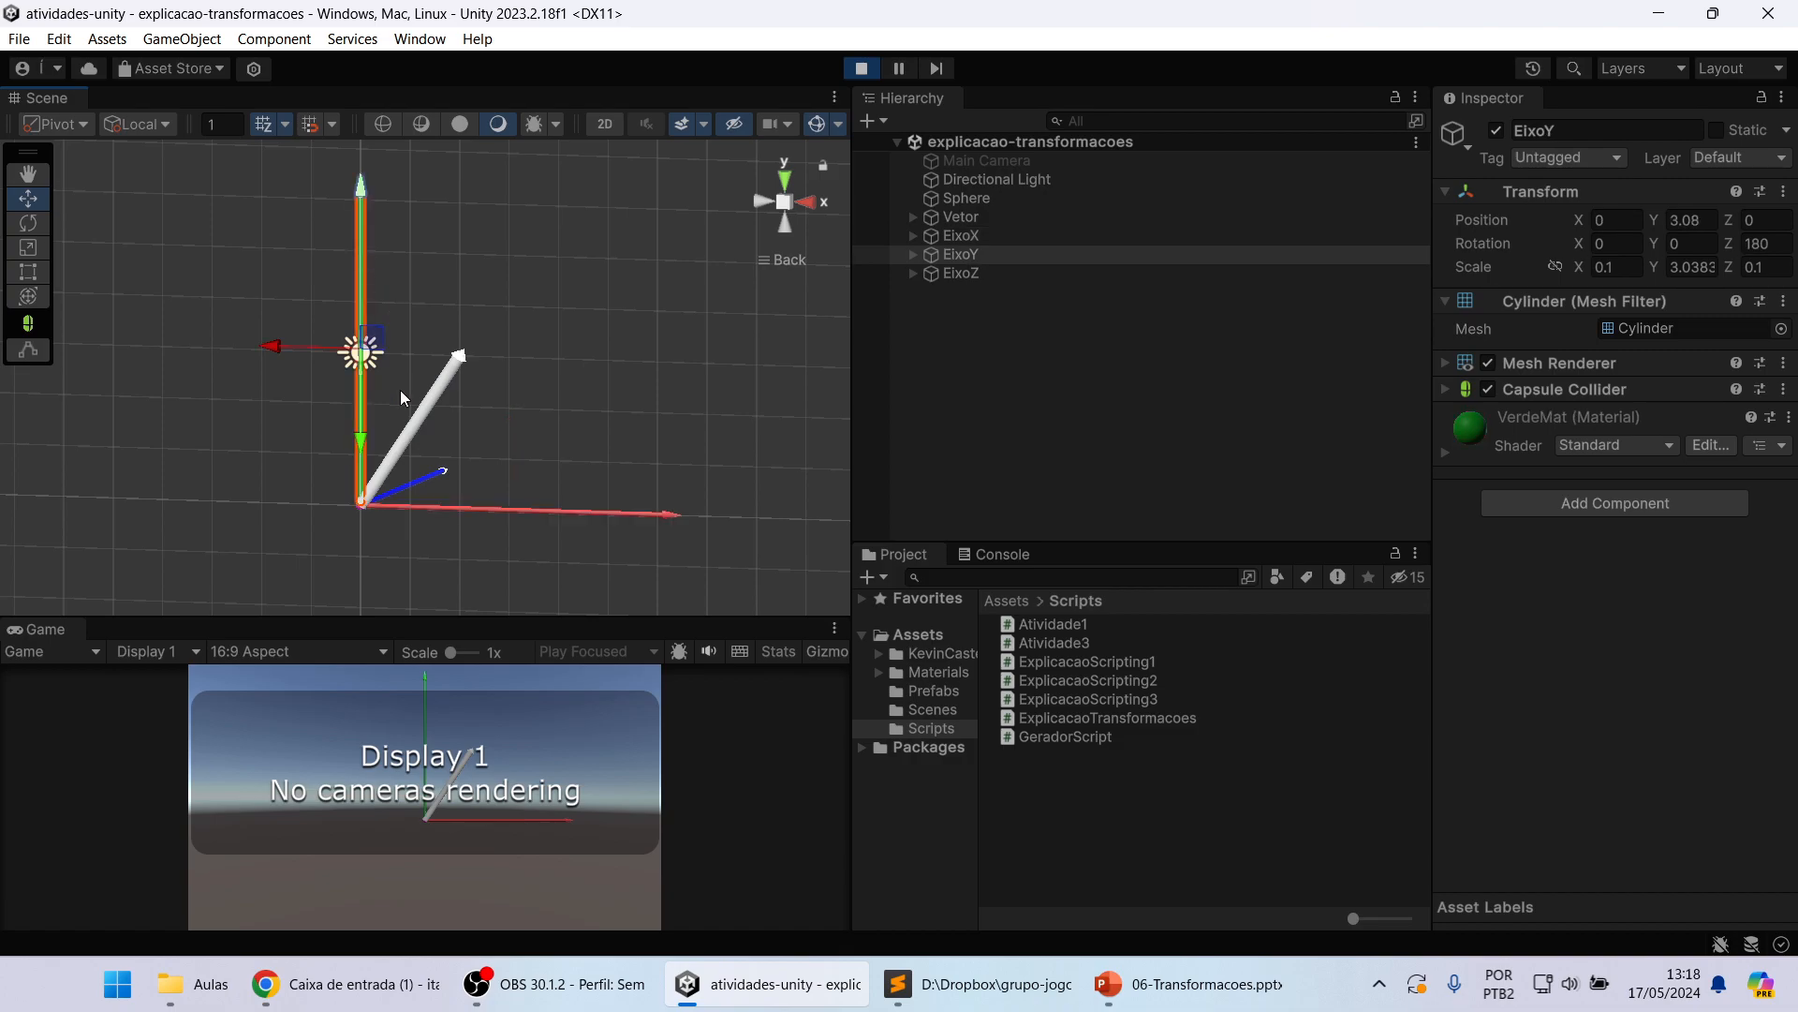
pyautogui.click(427, 483)
pyautogui.click(427, 477)
pyautogui.keyDown('alt'); pyautogui.moveTo(577, 450); pyautogui.dragTo(530, 435); pyautogui.keyUp('alt')
pyautogui.moveTo(604, 418); pyautogui.dragTo(384, 416, button='middle')
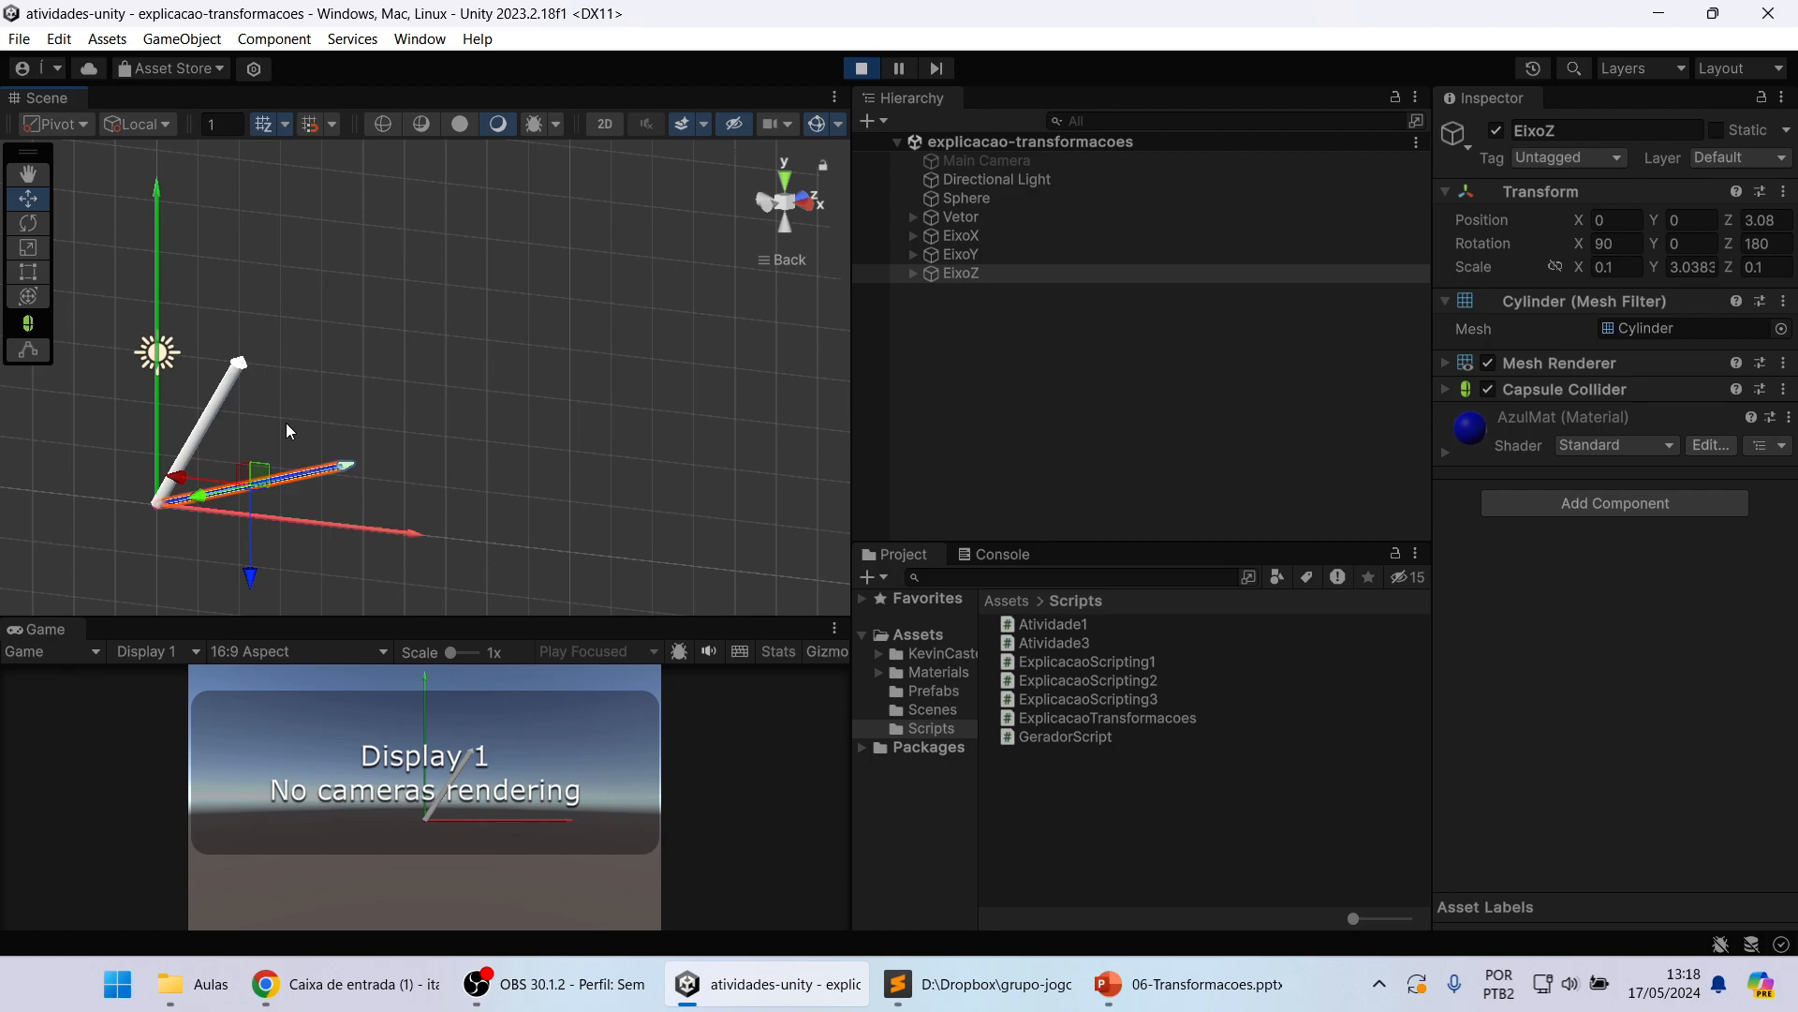
pyautogui.keyDown('alt'); pyautogui.moveTo(284, 423); pyautogui.dragTo(414, 423); pyautogui.keyUp('alt')
pyautogui.moveTo(414, 423); pyautogui.dragTo(540, 436, button='middle')
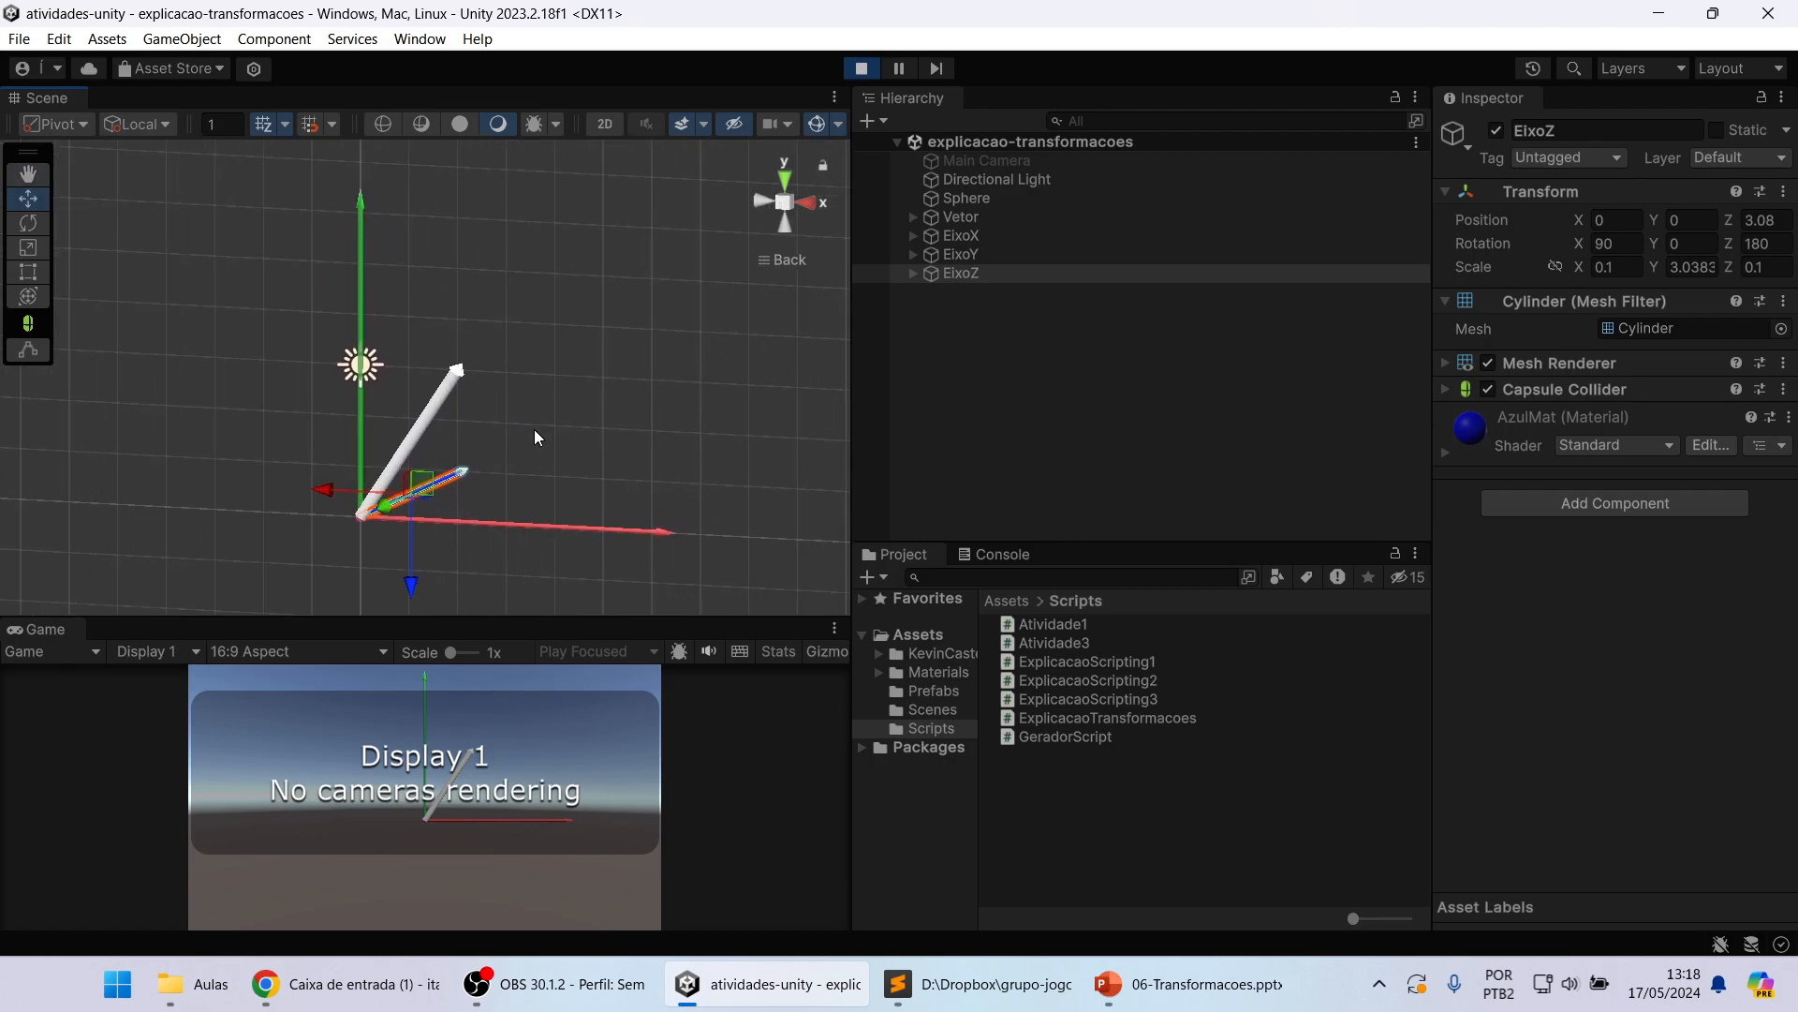
# Step: Return the scene to the straight-on Back view and select the red EixoX axis
pyautogui.click(785, 180)
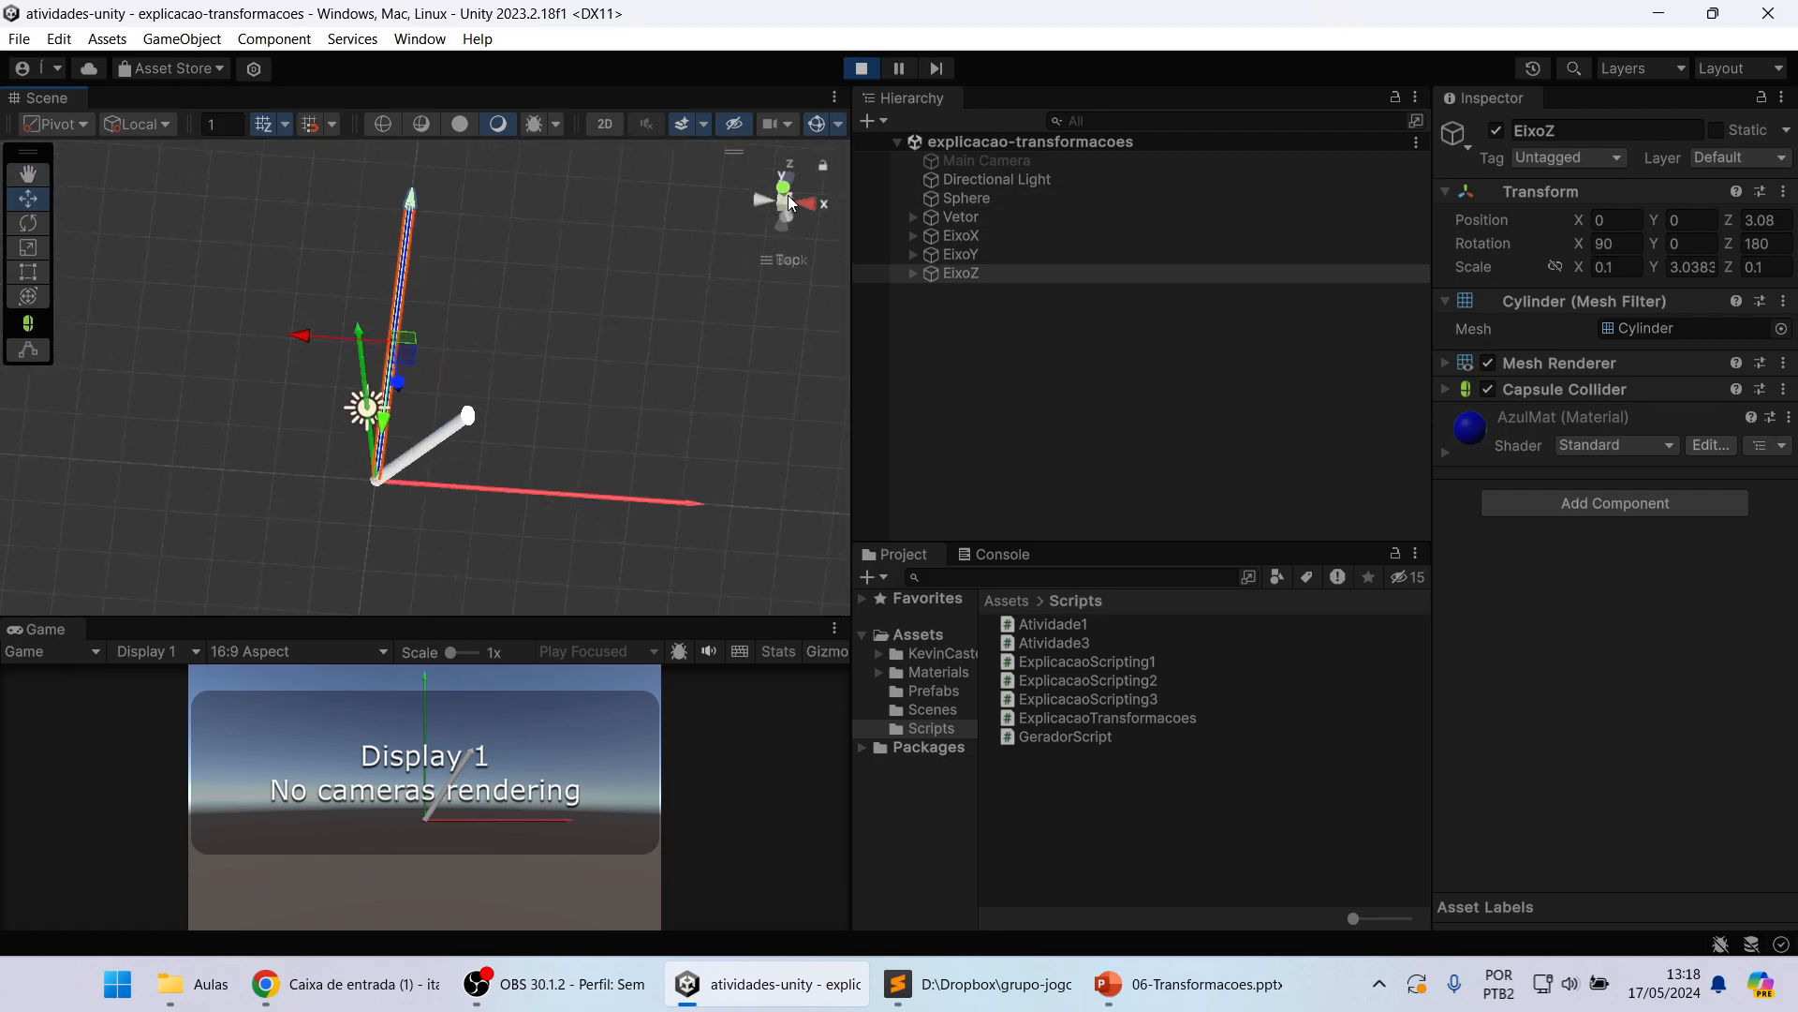
pyautogui.click(783, 229)
pyautogui.click(651, 518)
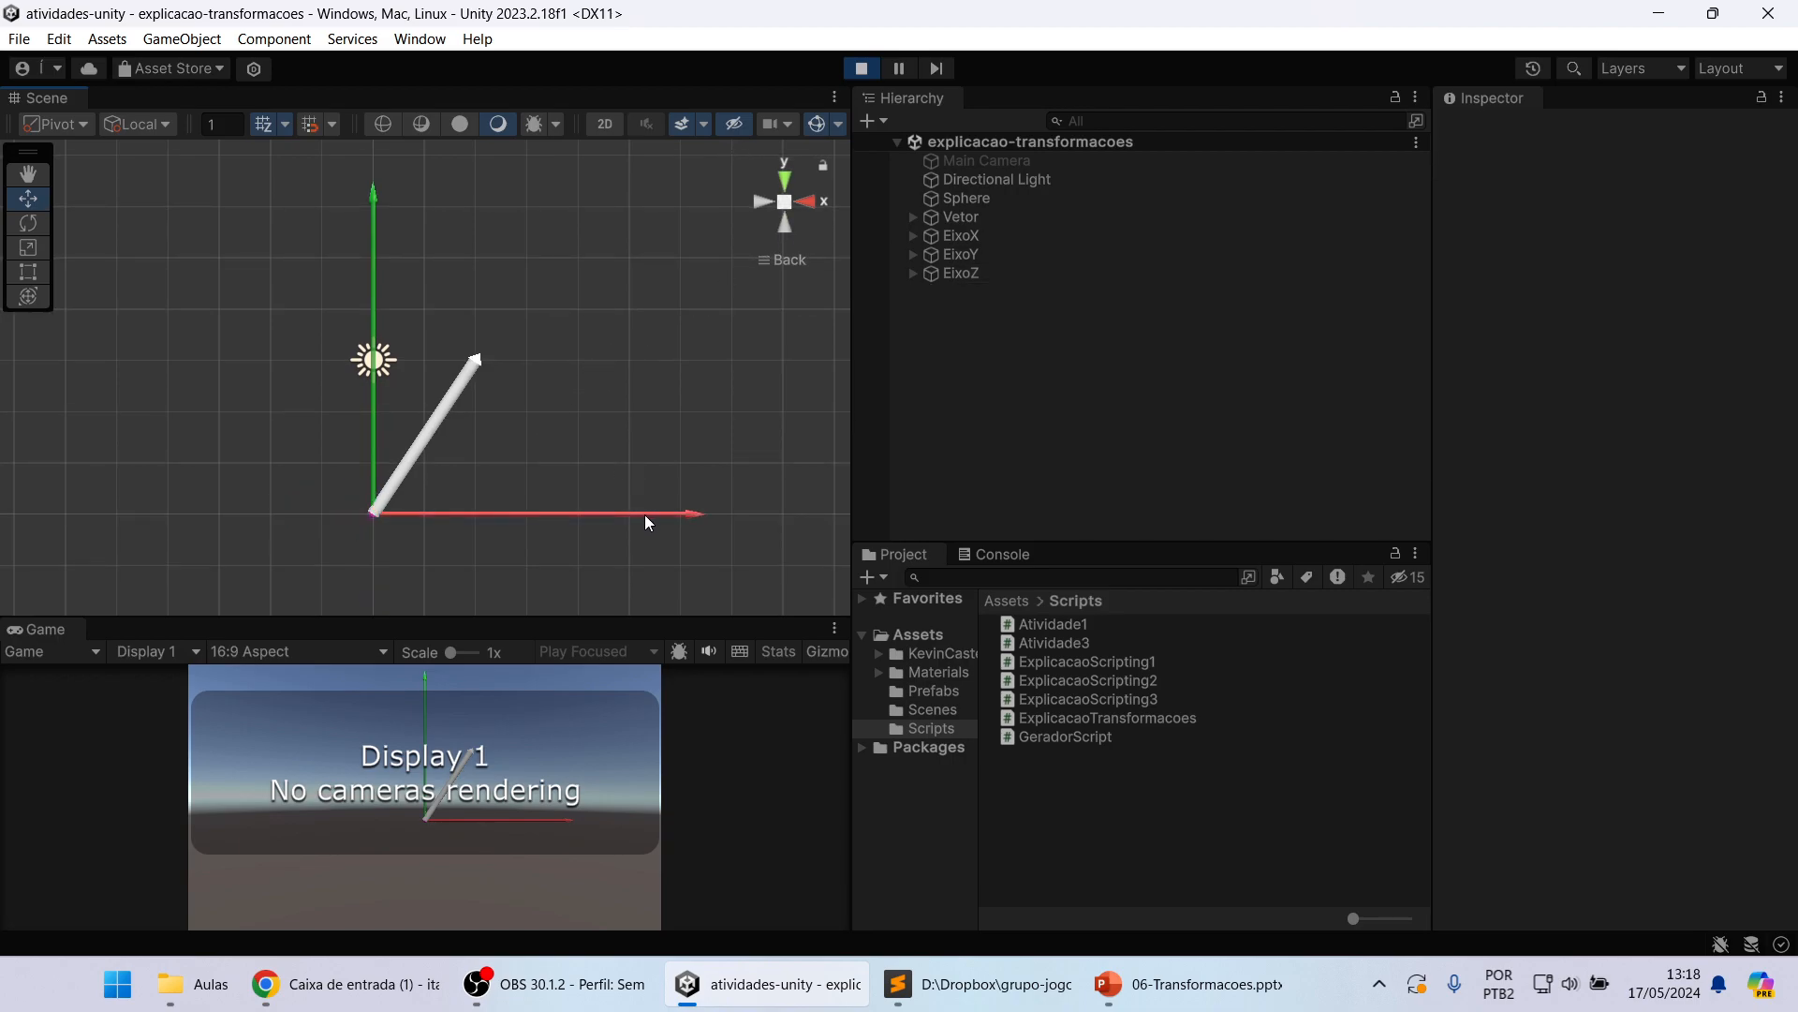
pyautogui.click(626, 514)
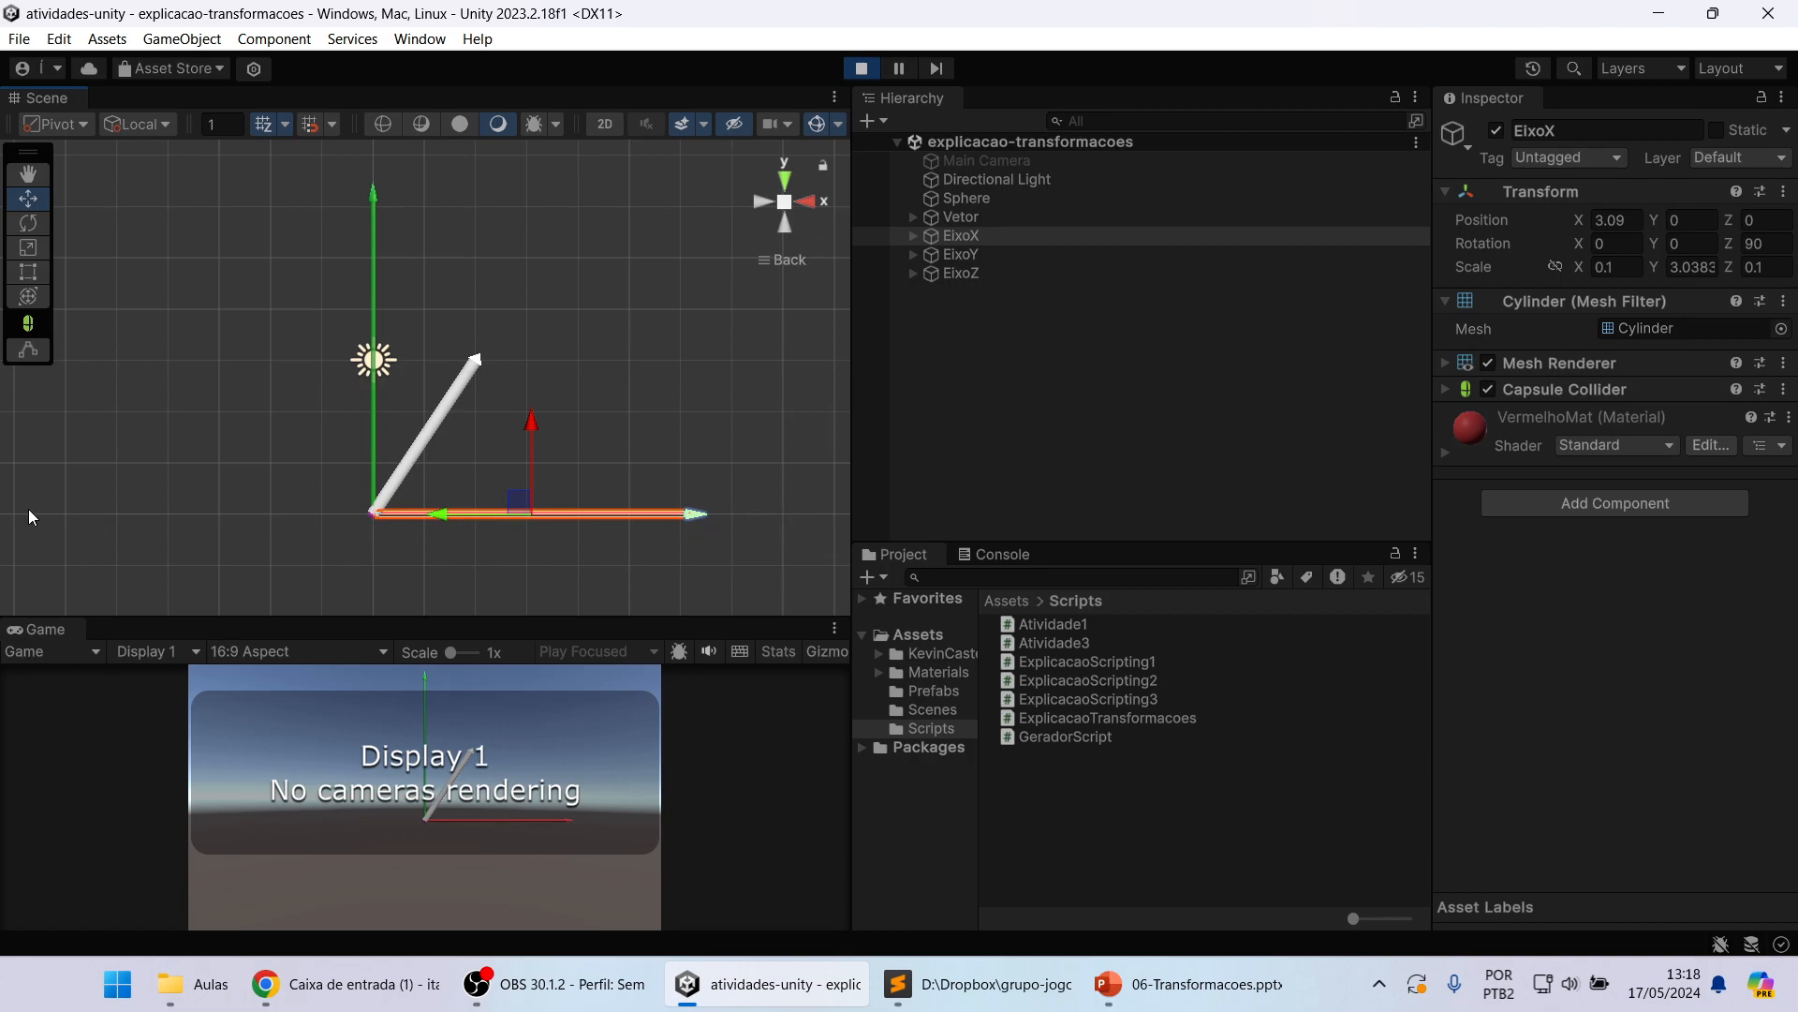
# Step: Find the Sphere at the origin up close and deactivate the Vetor object that covers it
pyautogui.click(1030, 200)
pyautogui.scroll(2, 443, 468)
pyautogui.scroll(3, 441, 461)
pyautogui.moveTo(383, 553); pyautogui.dragTo(506, 304, button='middle')
pyautogui.scroll(9, 454, 401)
pyautogui.scroll(3, 457, 399)
pyautogui.scroll(9, 506, 382)
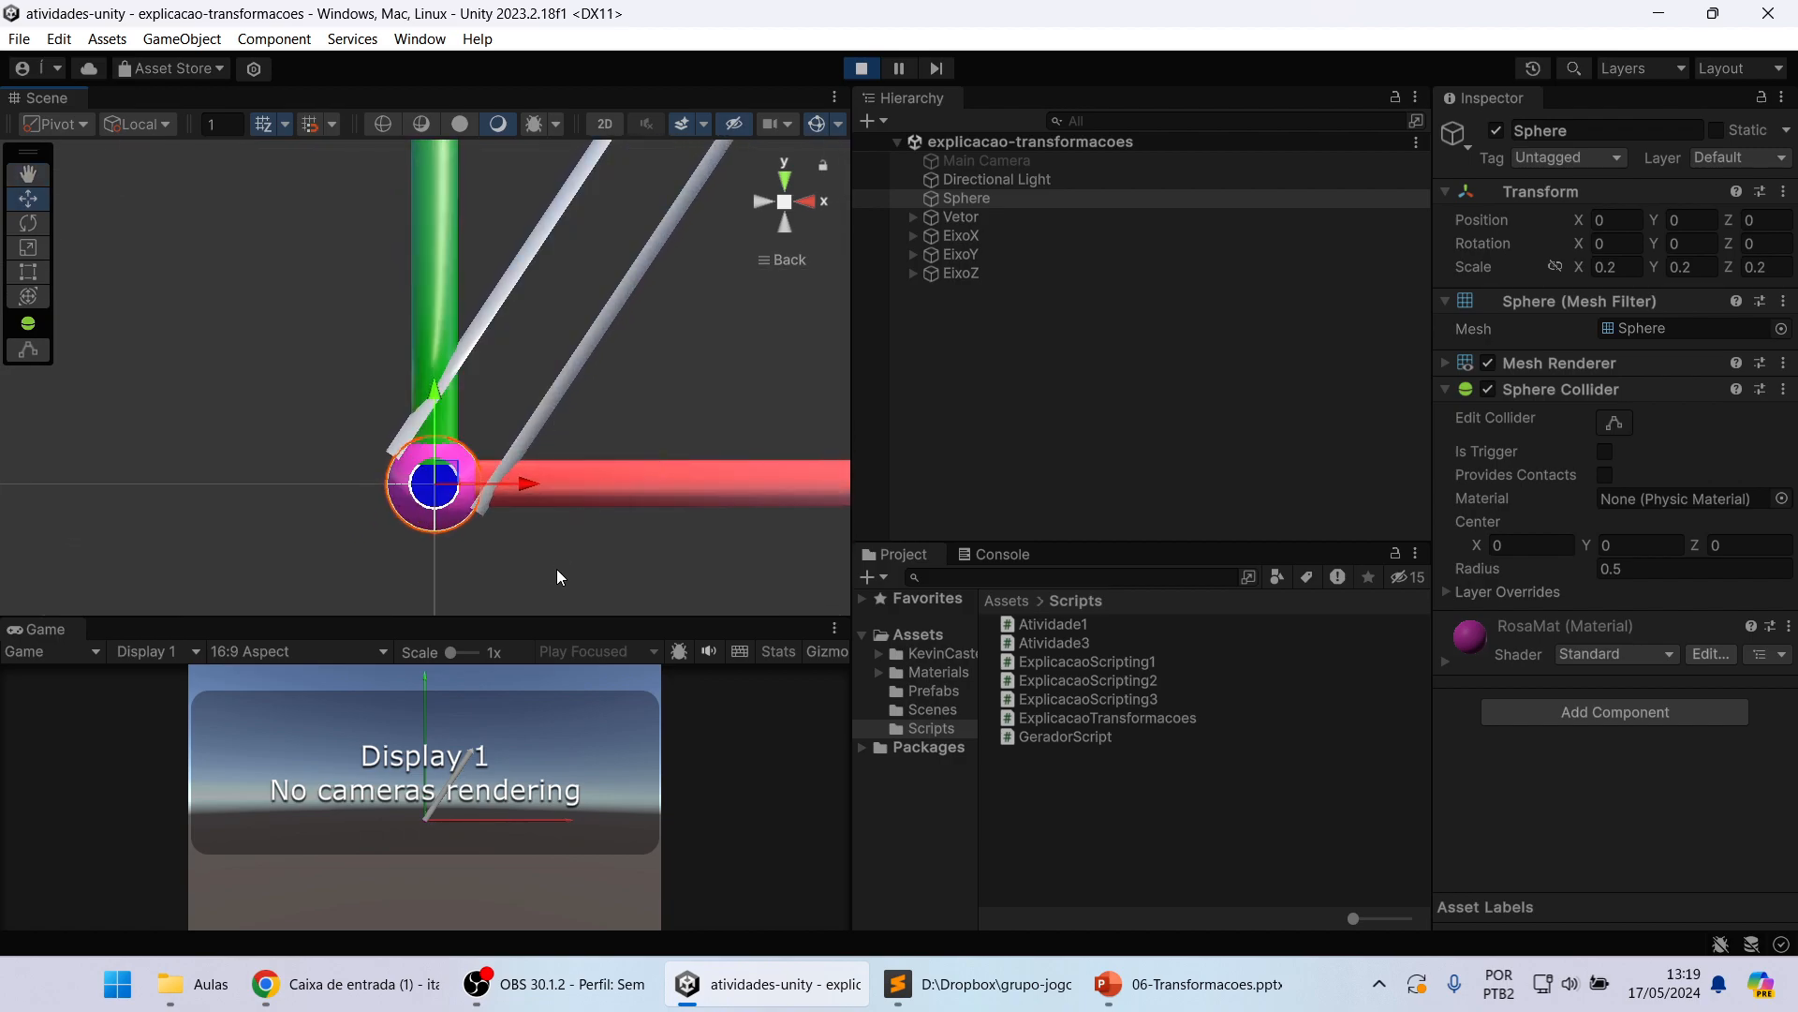
pyautogui.scroll(4, 556, 576)
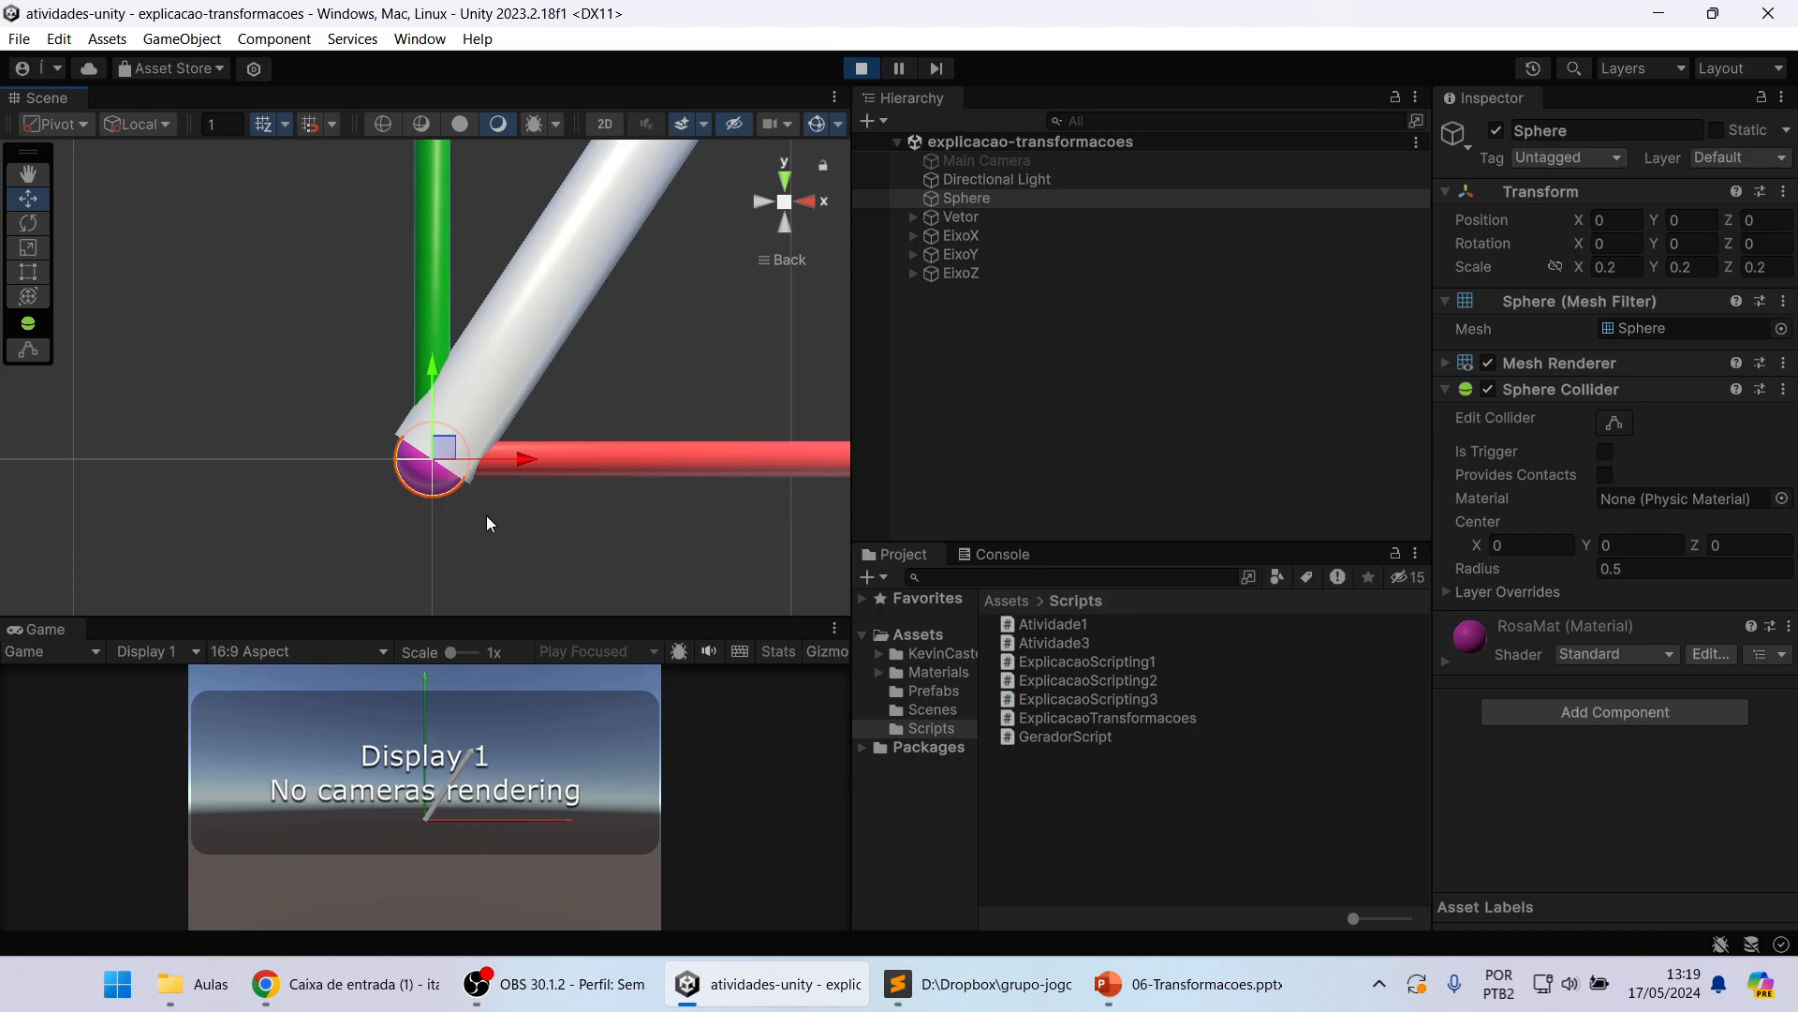
pyautogui.click(1161, 218)
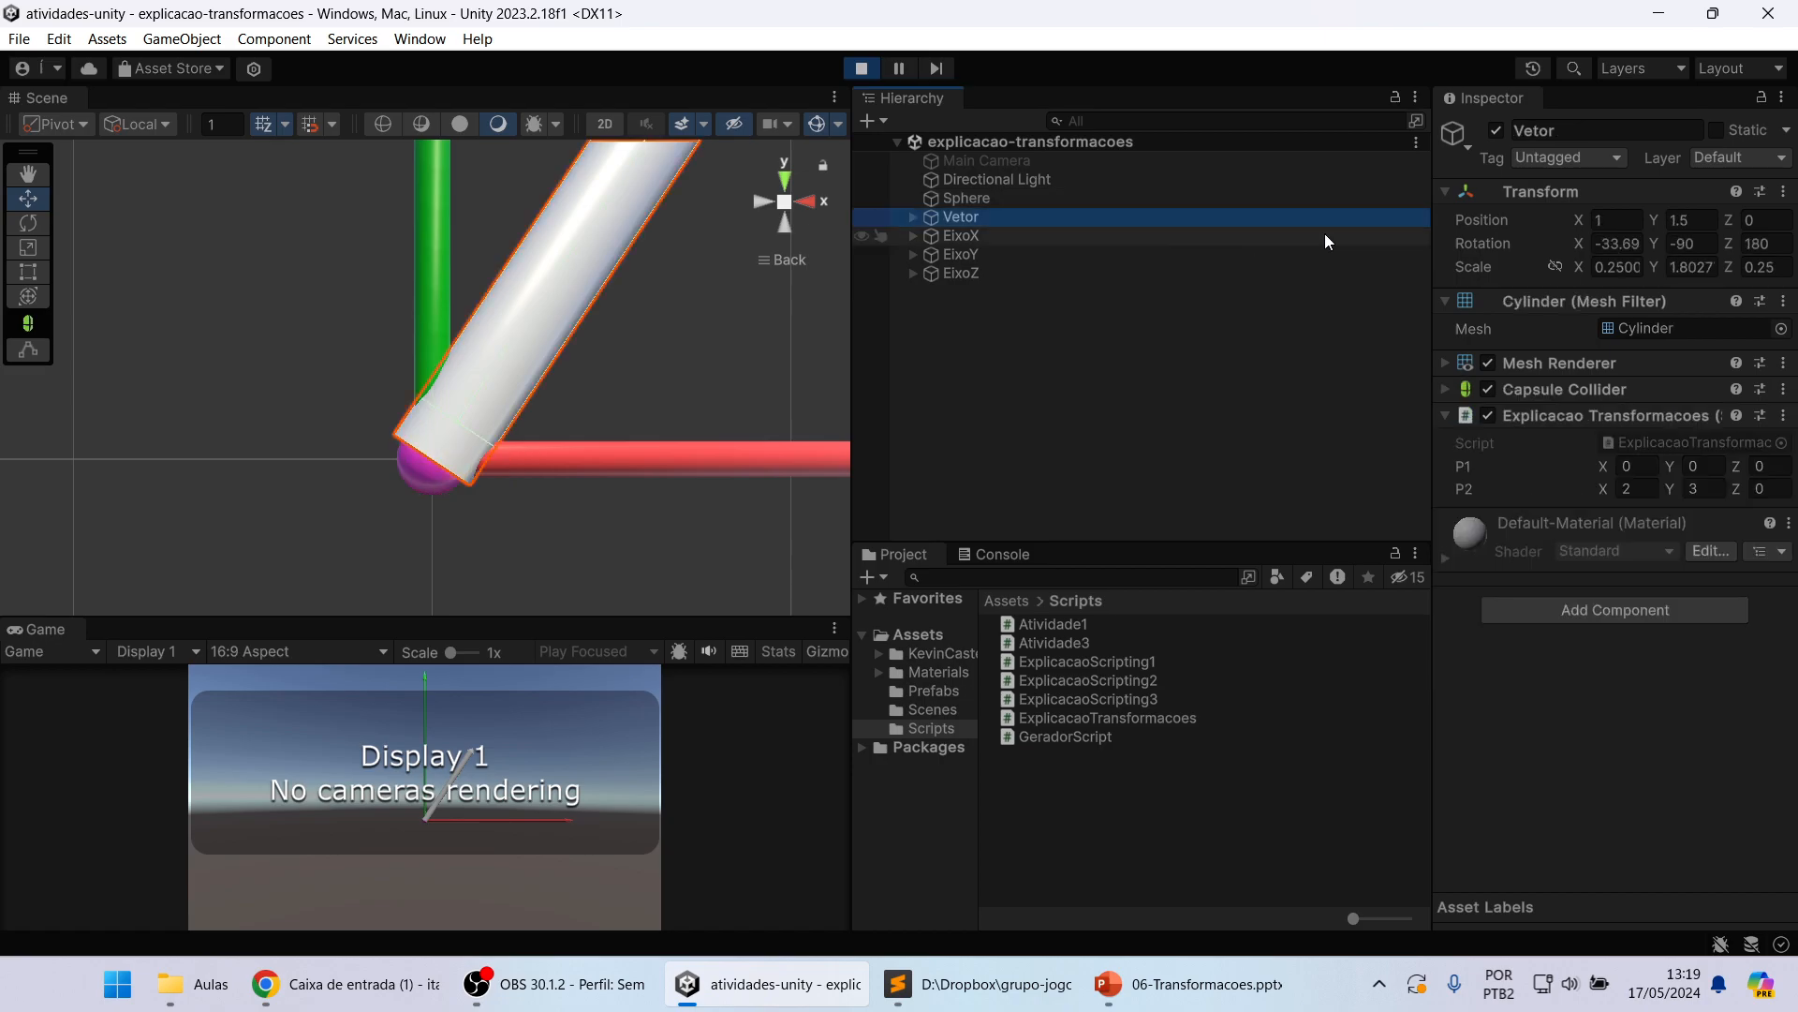
pyautogui.click(1497, 131)
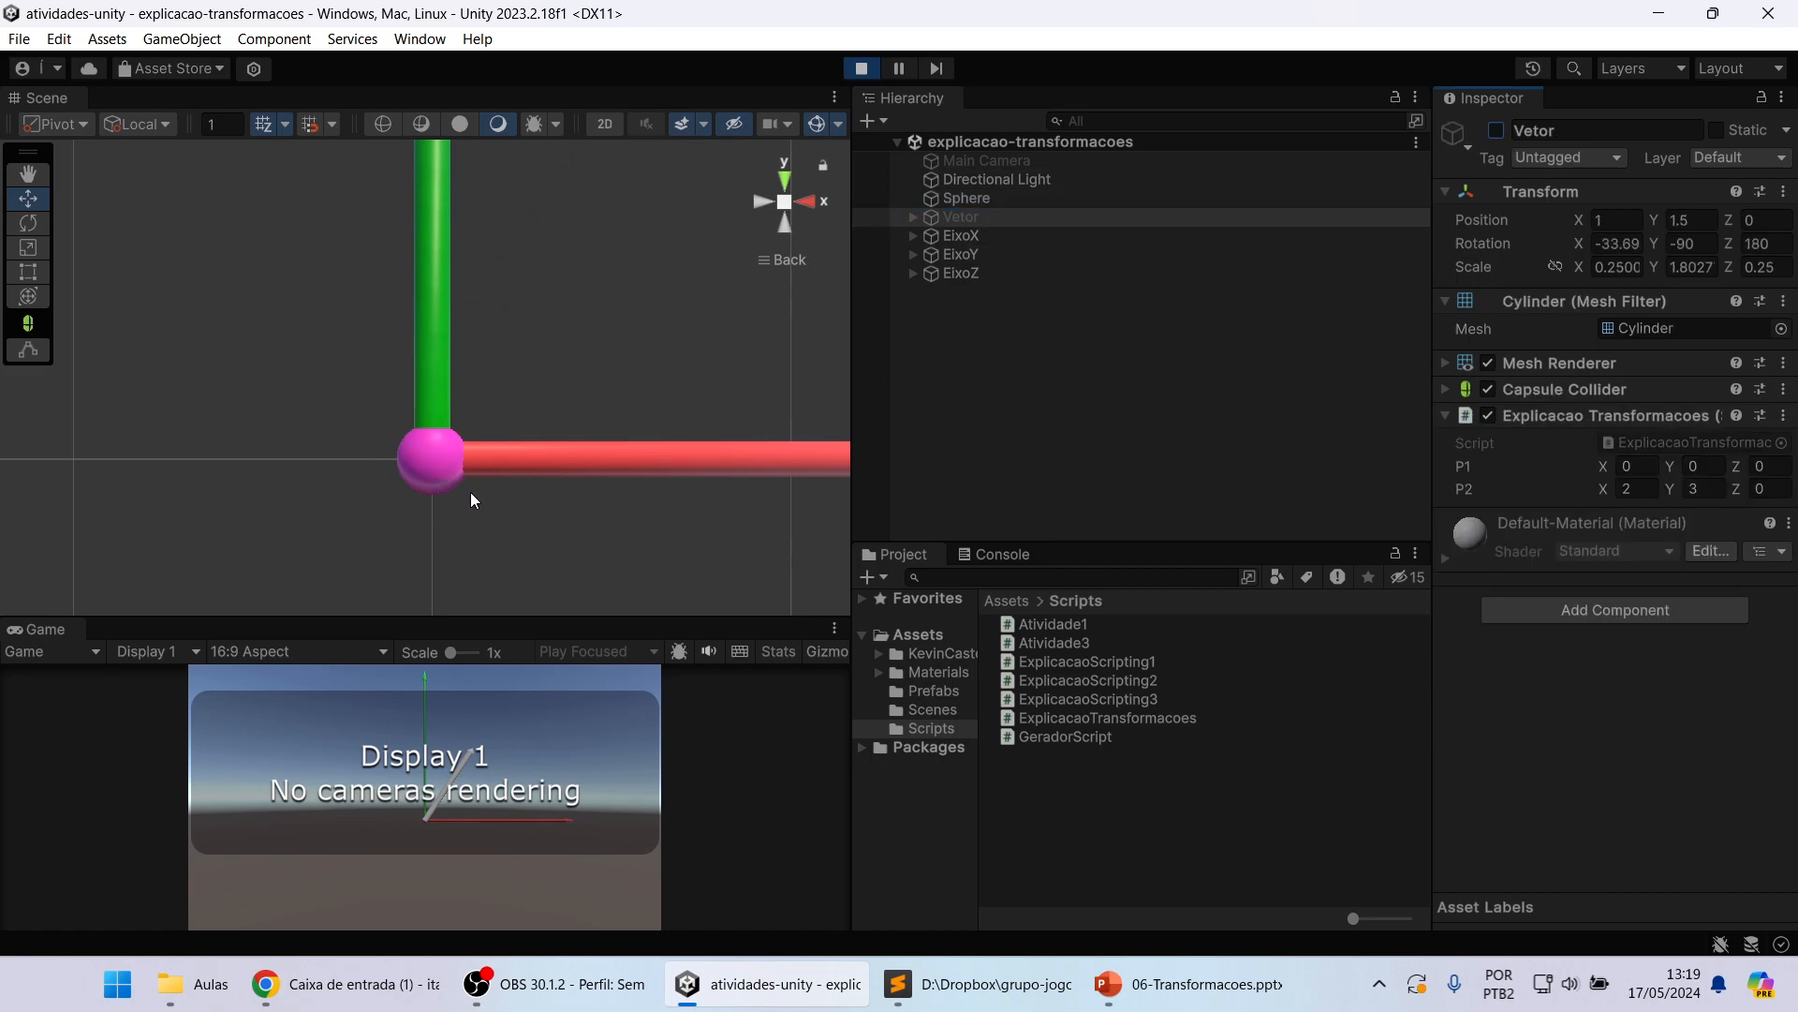
# Step: Bring the whole X and Y axes into view and select the Sphere to inspect its transform
pyautogui.scroll(-8, 453, 476)
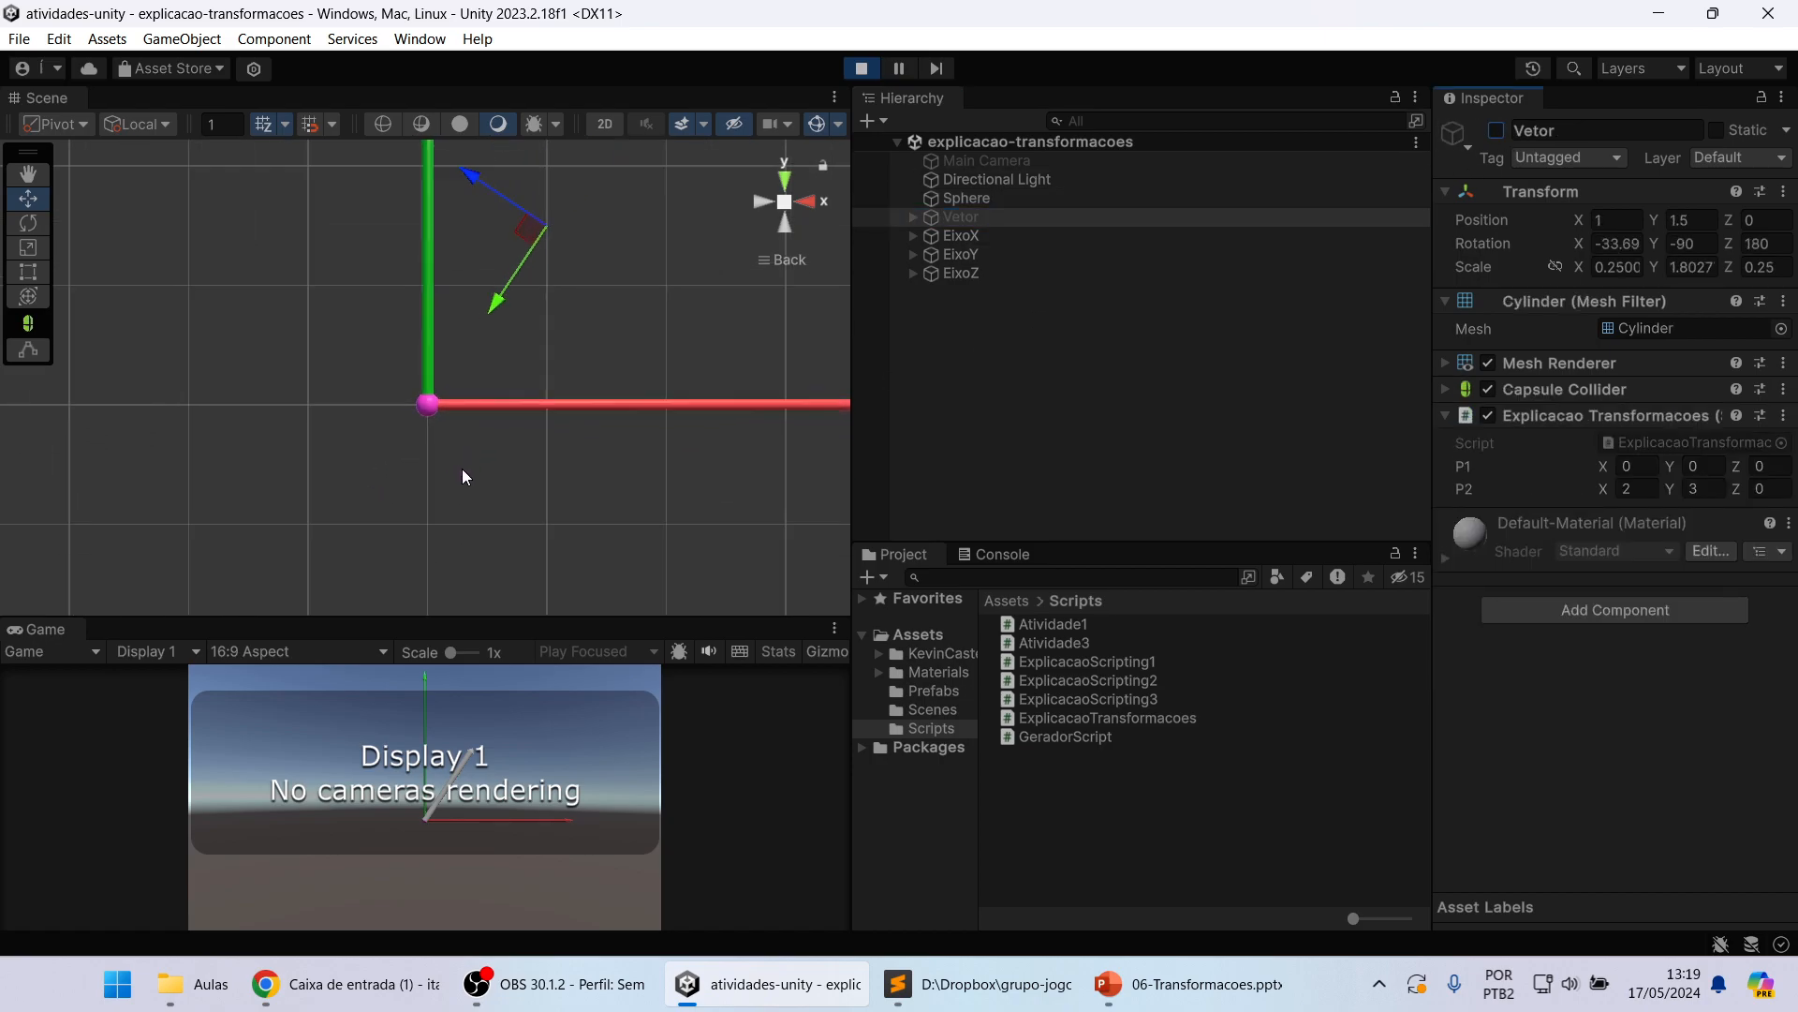
pyautogui.moveTo(554, 334); pyautogui.dragTo(481, 441, button='middle')
pyautogui.scroll(-4, 476, 442)
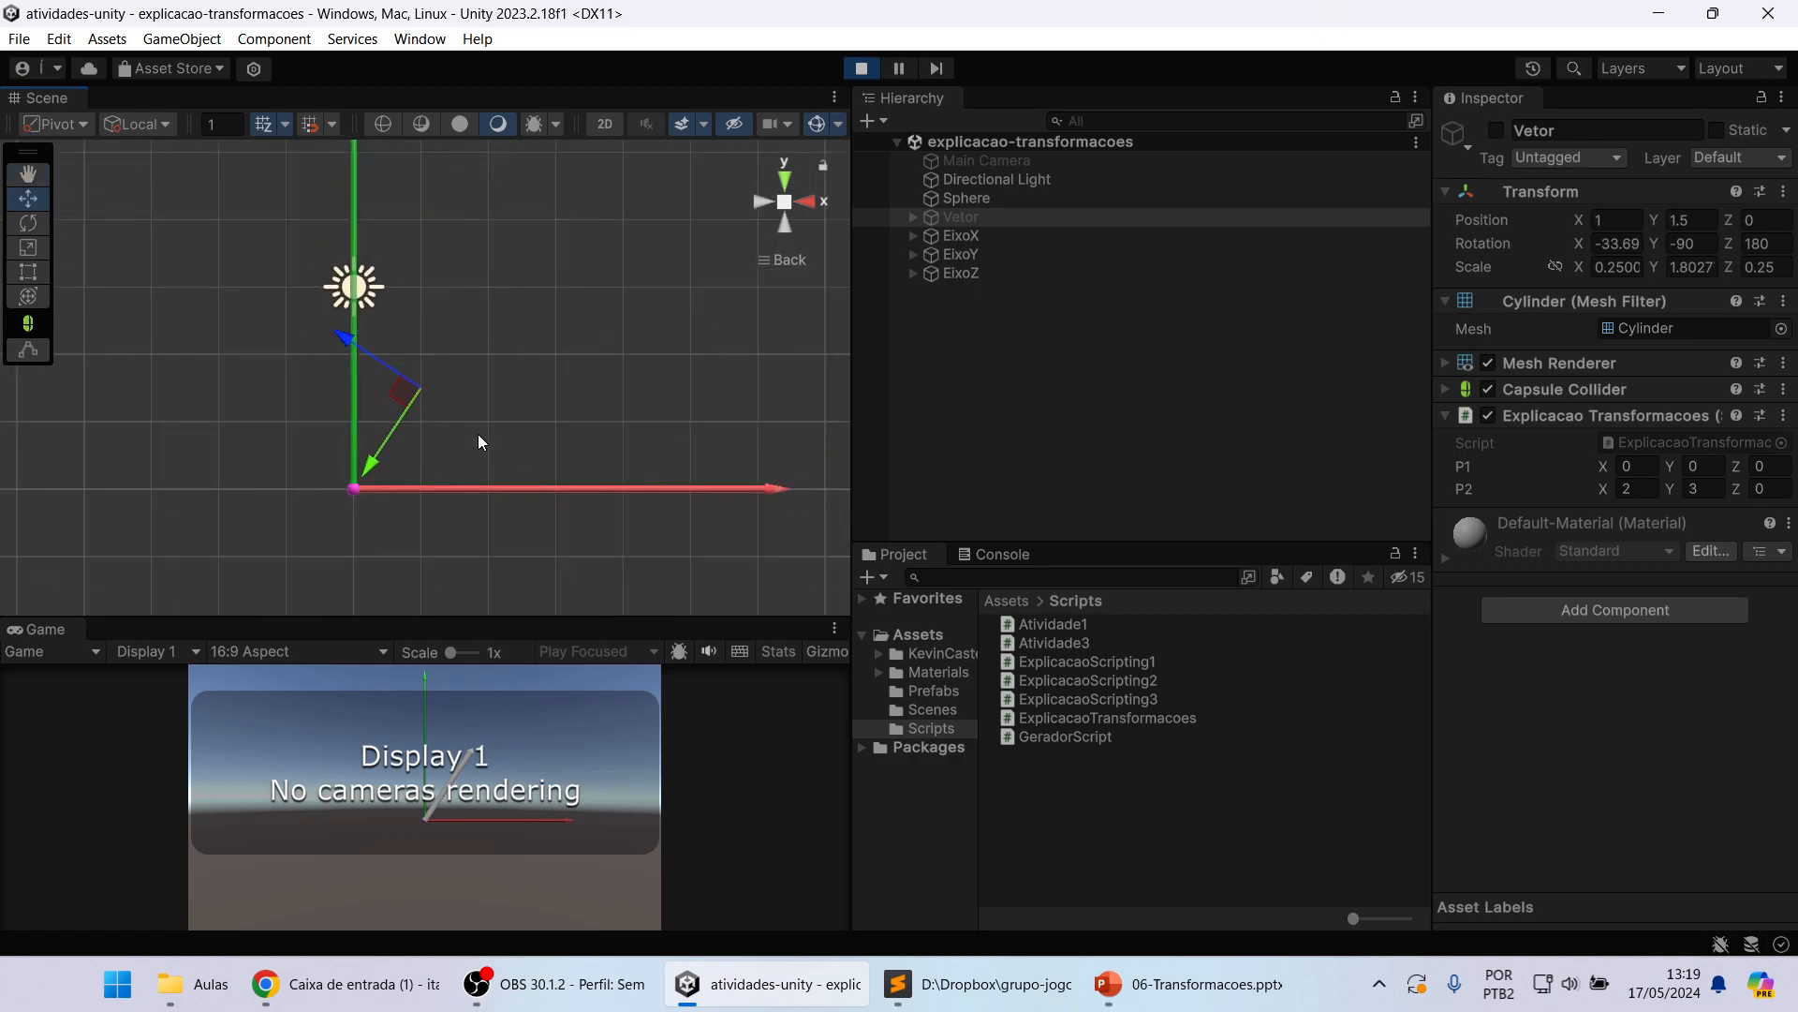
pyautogui.moveTo(553, 353); pyautogui.dragTo(502, 390, button='middle')
pyautogui.scroll(-1, 504, 402)
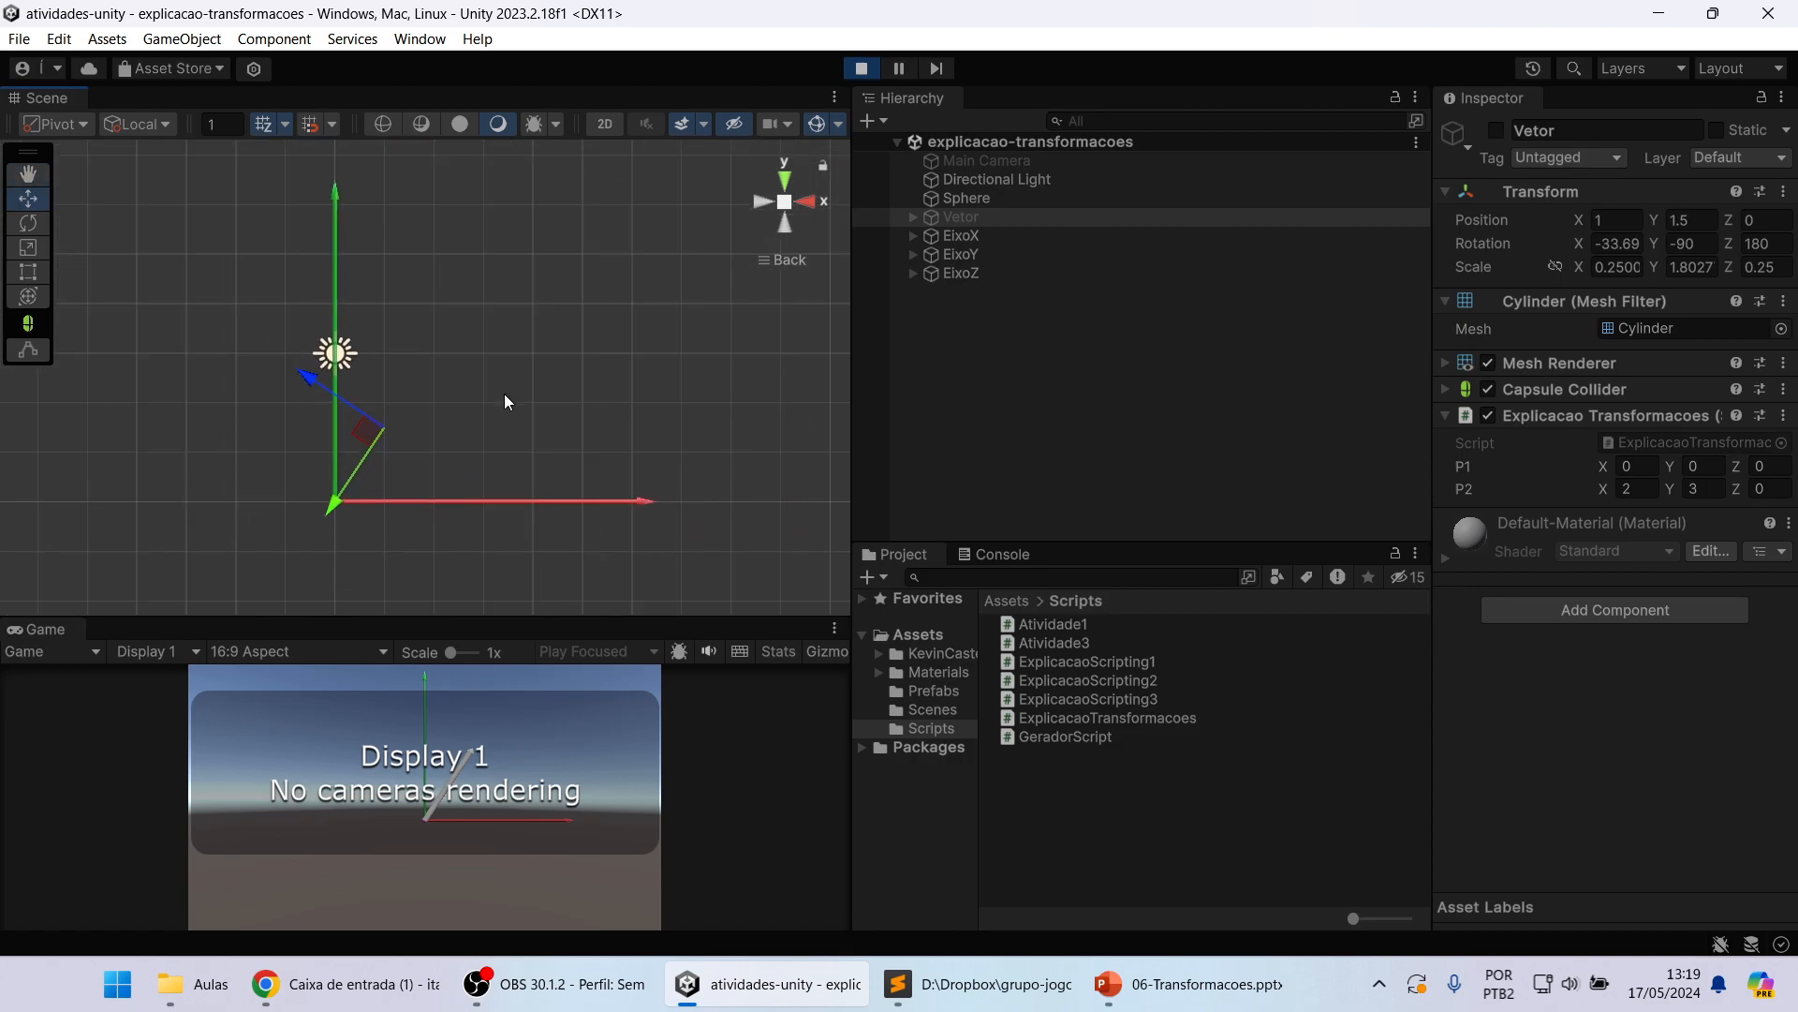
pyautogui.click(873, 371)
pyautogui.click(1002, 180)
pyautogui.click(987, 198)
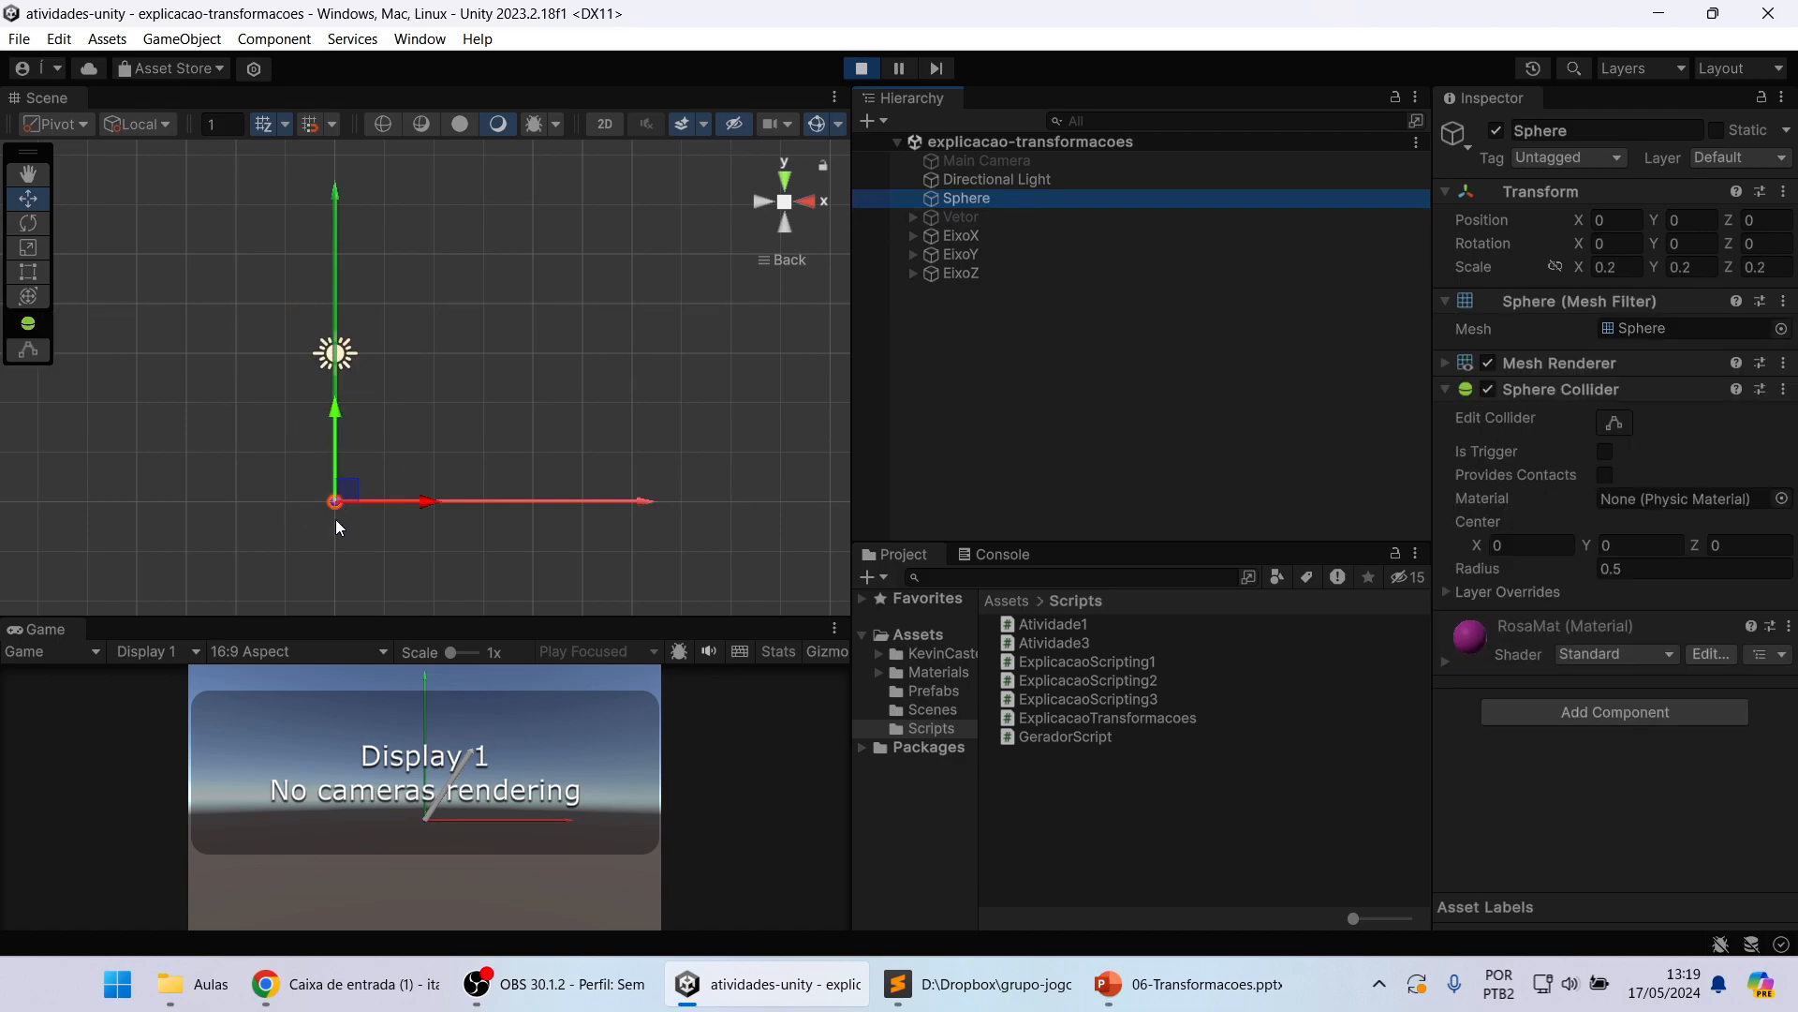
# Step: Examine the Sphere's position where the axes meet, both up close and with the full axes in view
pyautogui.scroll(6, 335, 526)
pyautogui.moveTo(417, 479); pyautogui.dragTo(566, 358, button='middle')
pyautogui.scroll(6, 401, 478)
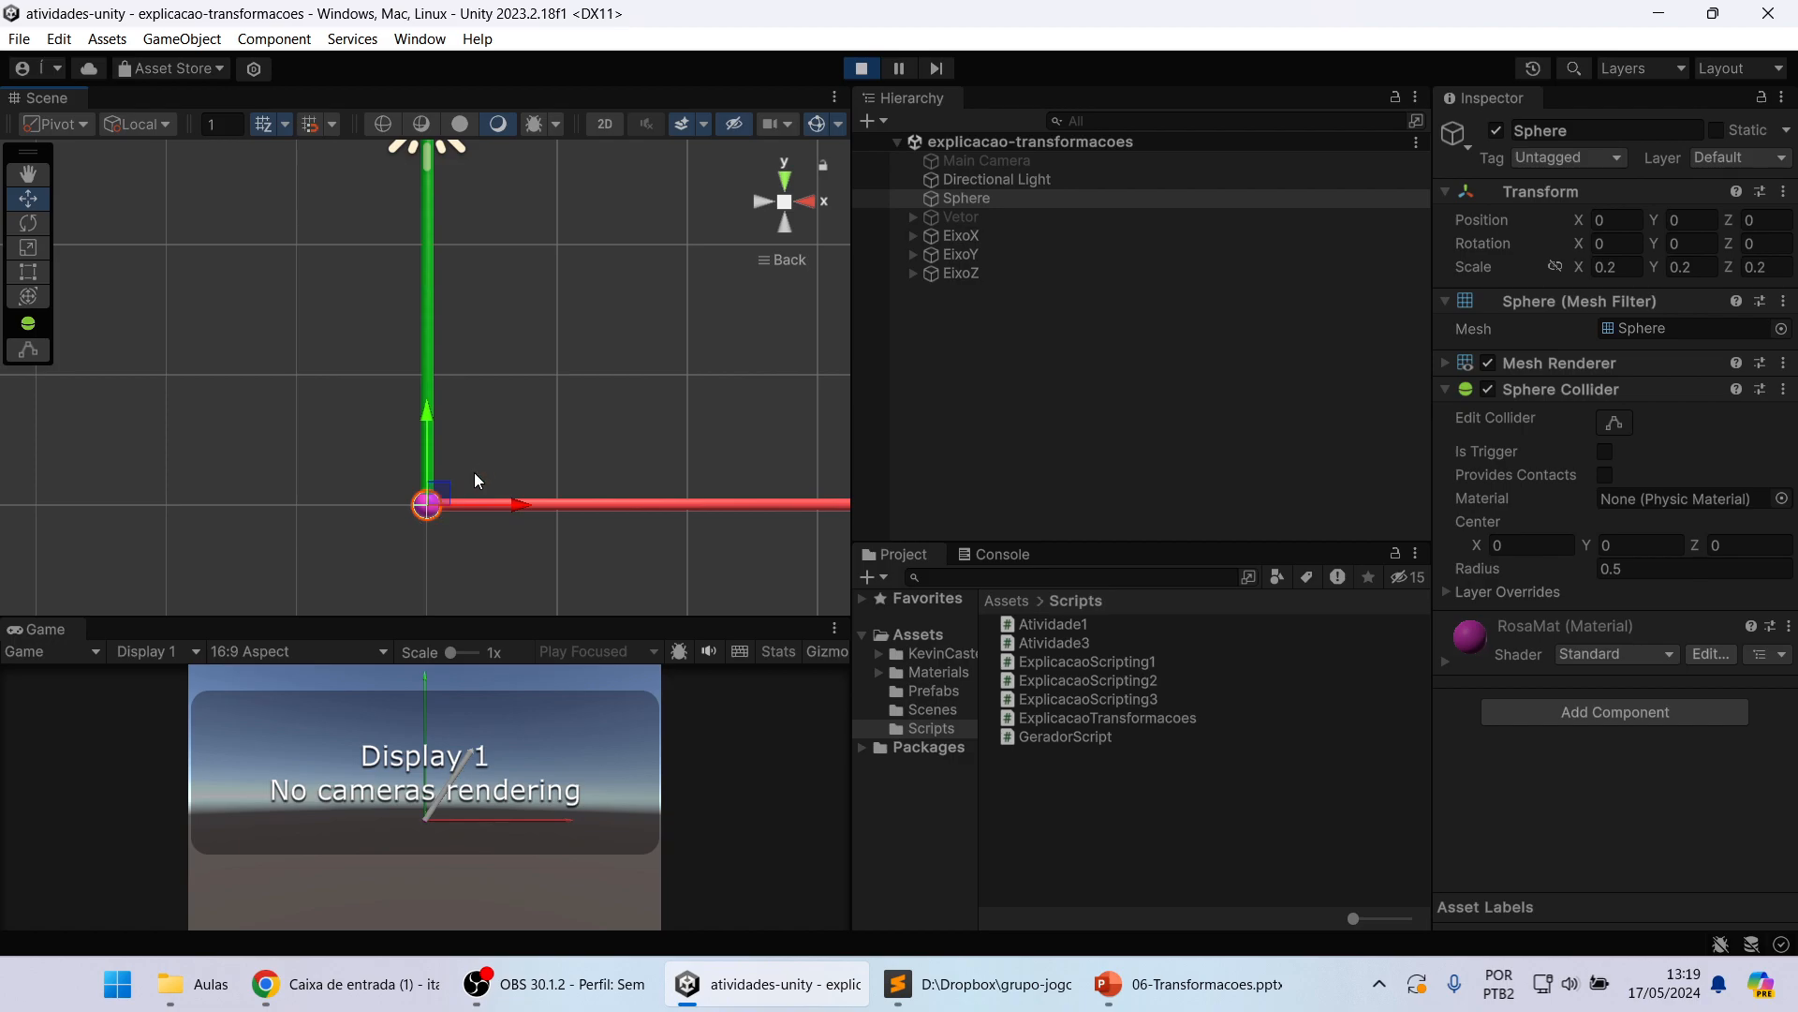
pyautogui.scroll(-4, 485, 453)
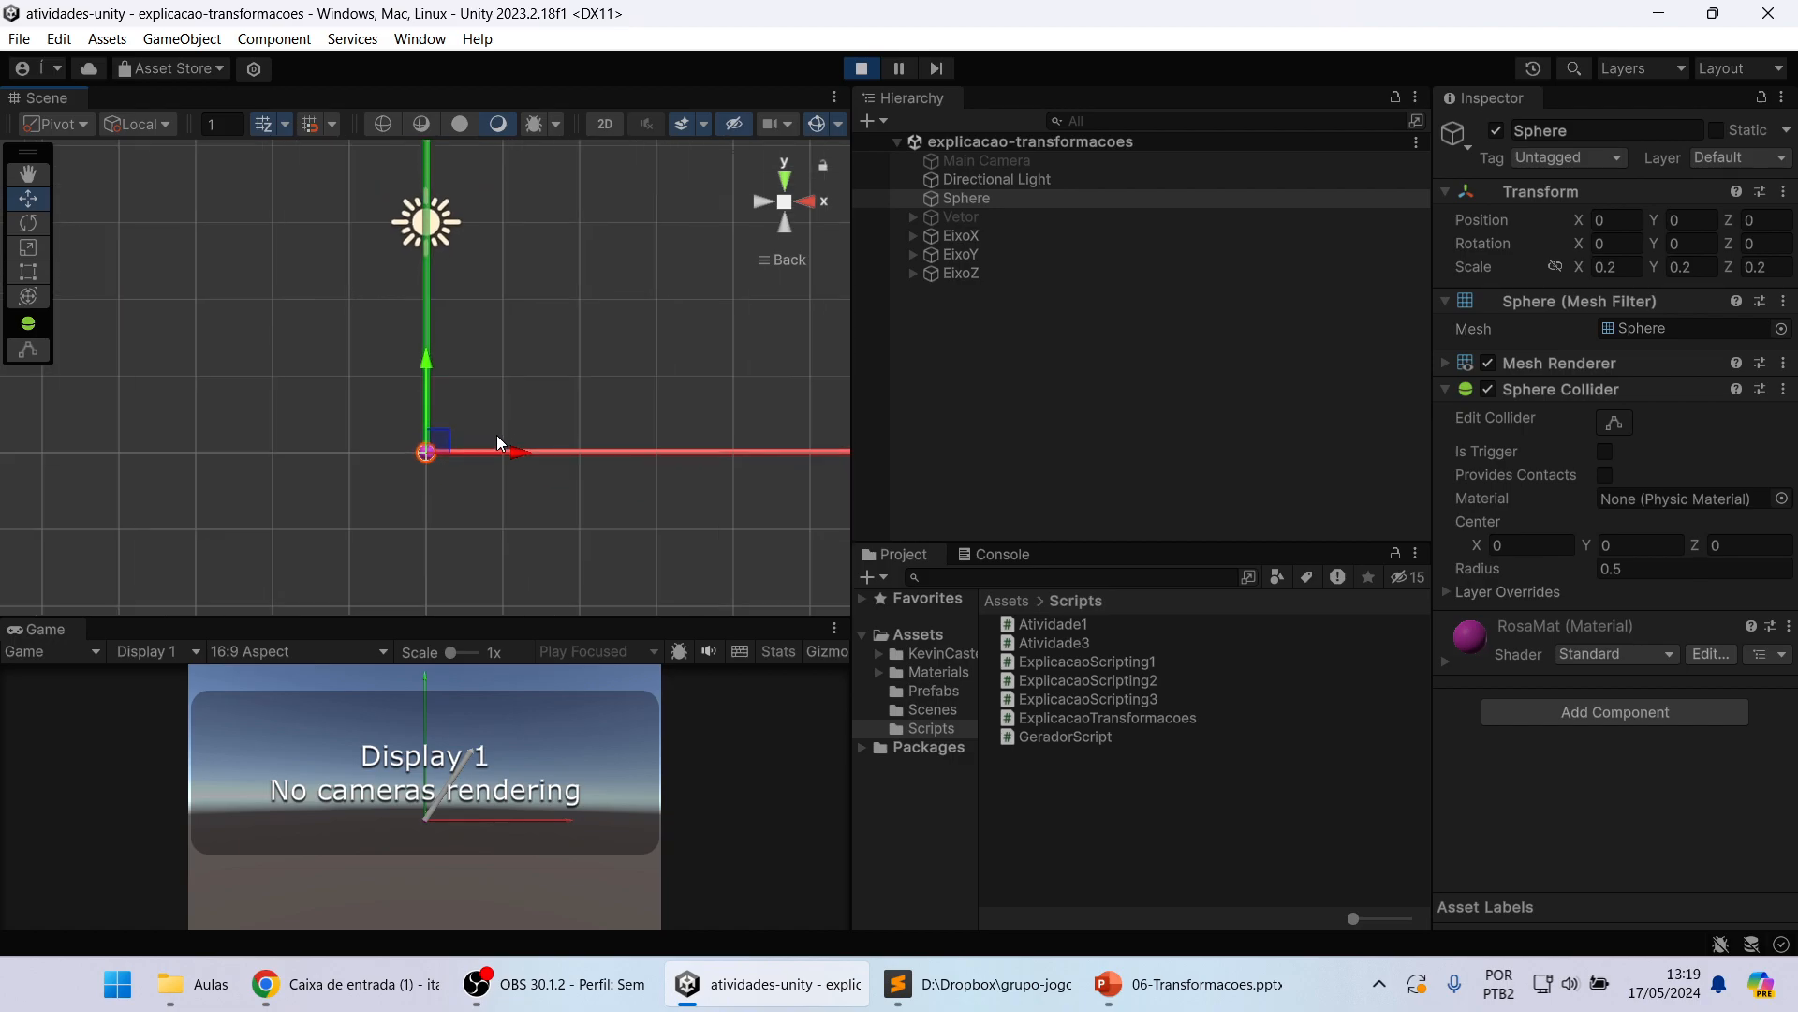
pyautogui.moveTo(584, 321); pyautogui.dragTo(506, 369, button='middle')
pyautogui.scroll(-1, 553, 312)
pyautogui.moveTo(552, 312); pyautogui.dragTo(512, 404, button='middle')
pyautogui.scroll(-1, 514, 410)
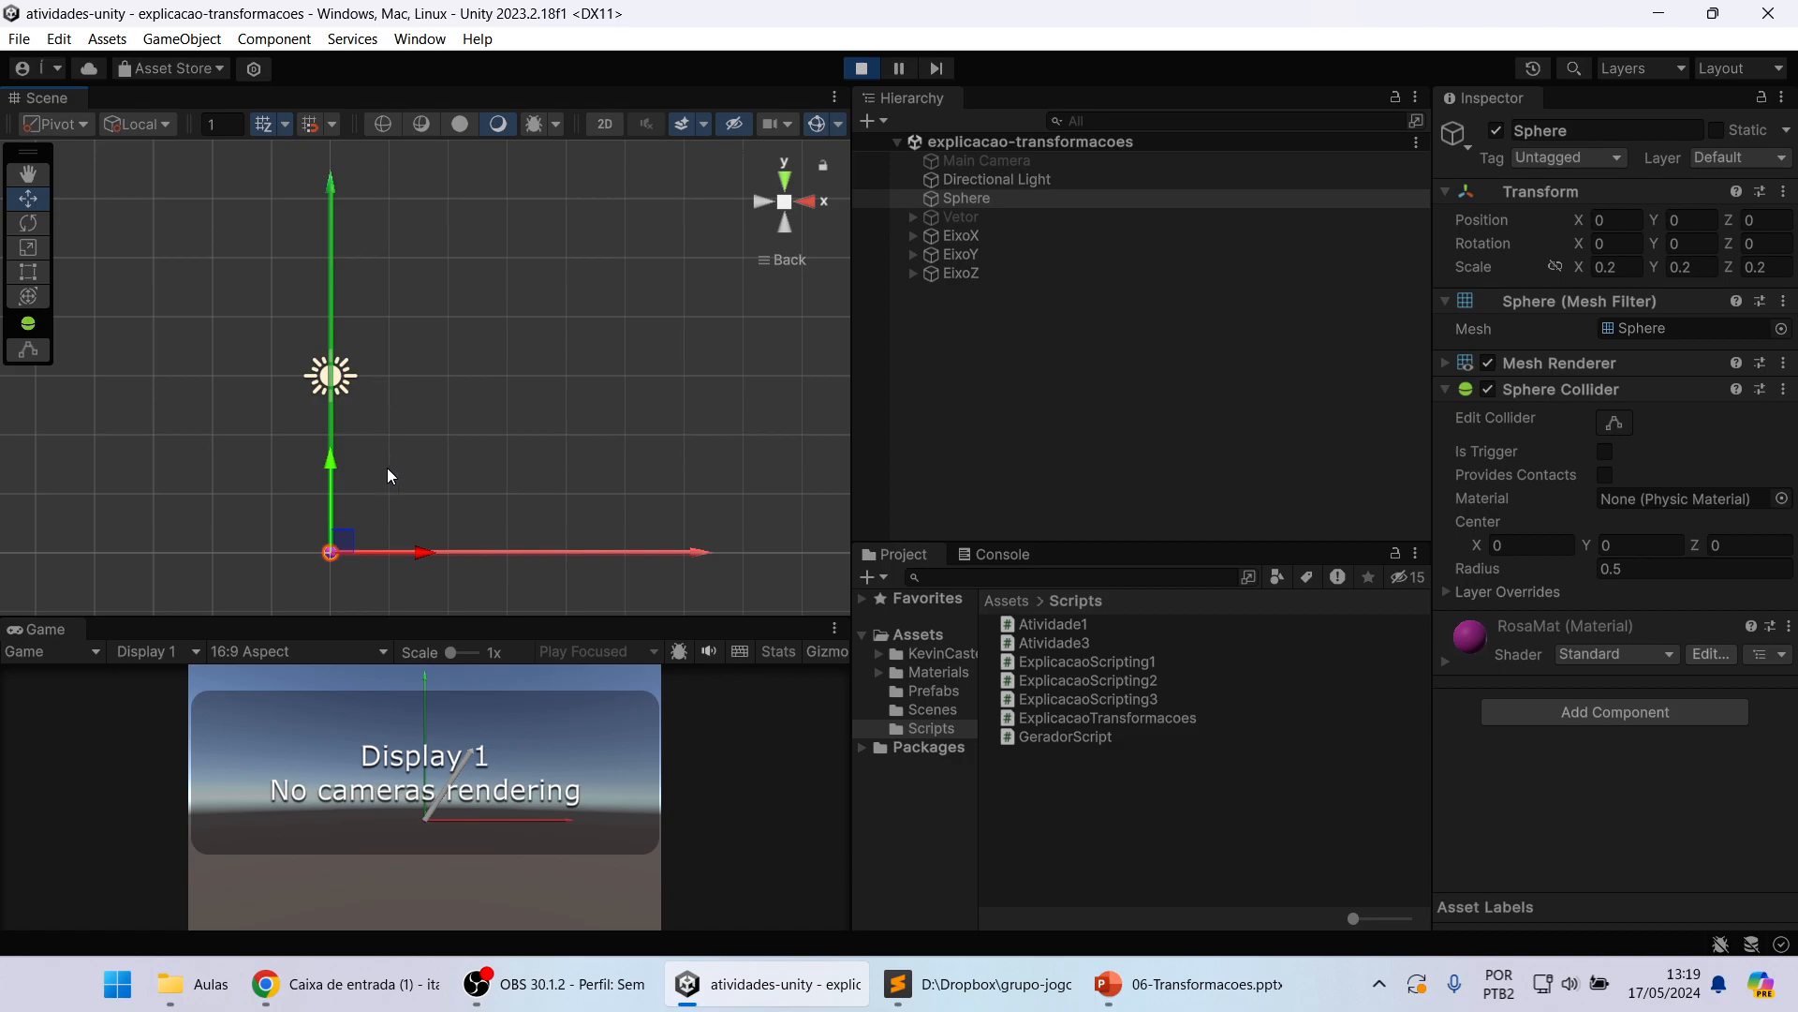
# Step: Inspect the EixoX and EixoY axes in turn and orbit the scene to reveal the direction of the blue EixoZ axis
pyautogui.click(530, 551)
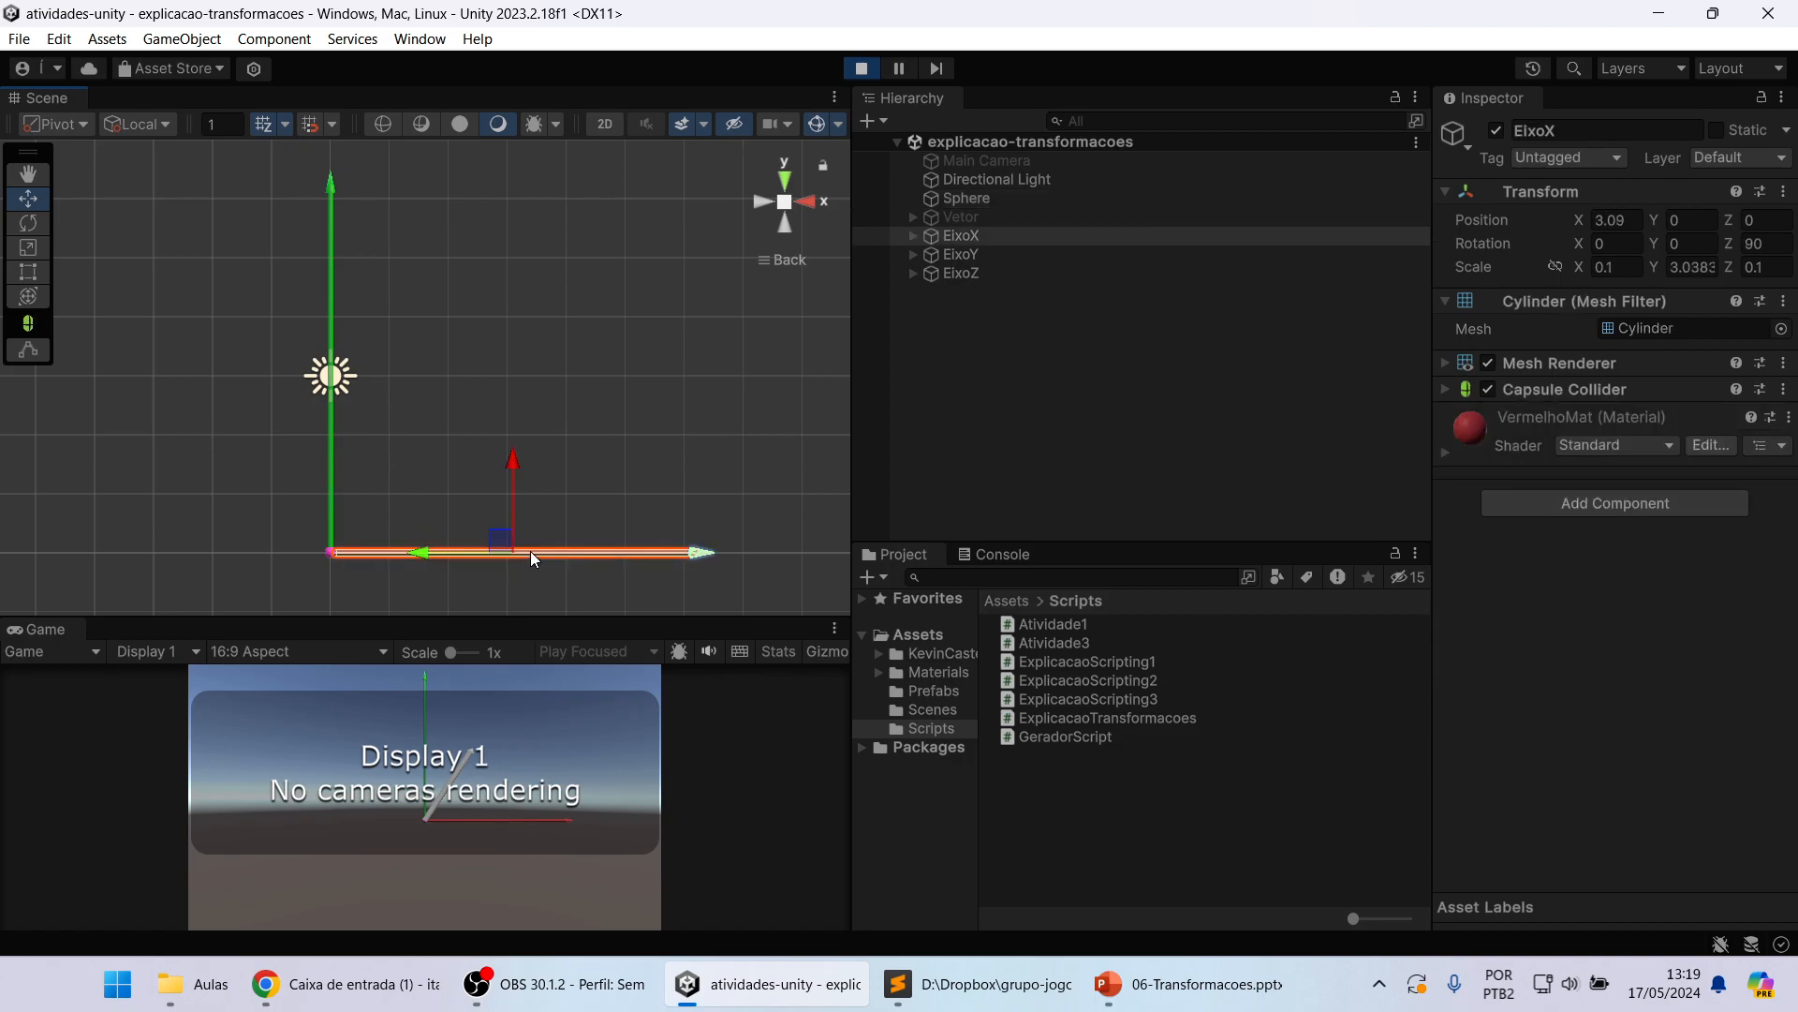
pyautogui.click(333, 307)
pyautogui.moveTo(466, 376); pyautogui.dragTo(330, 411, button='right')
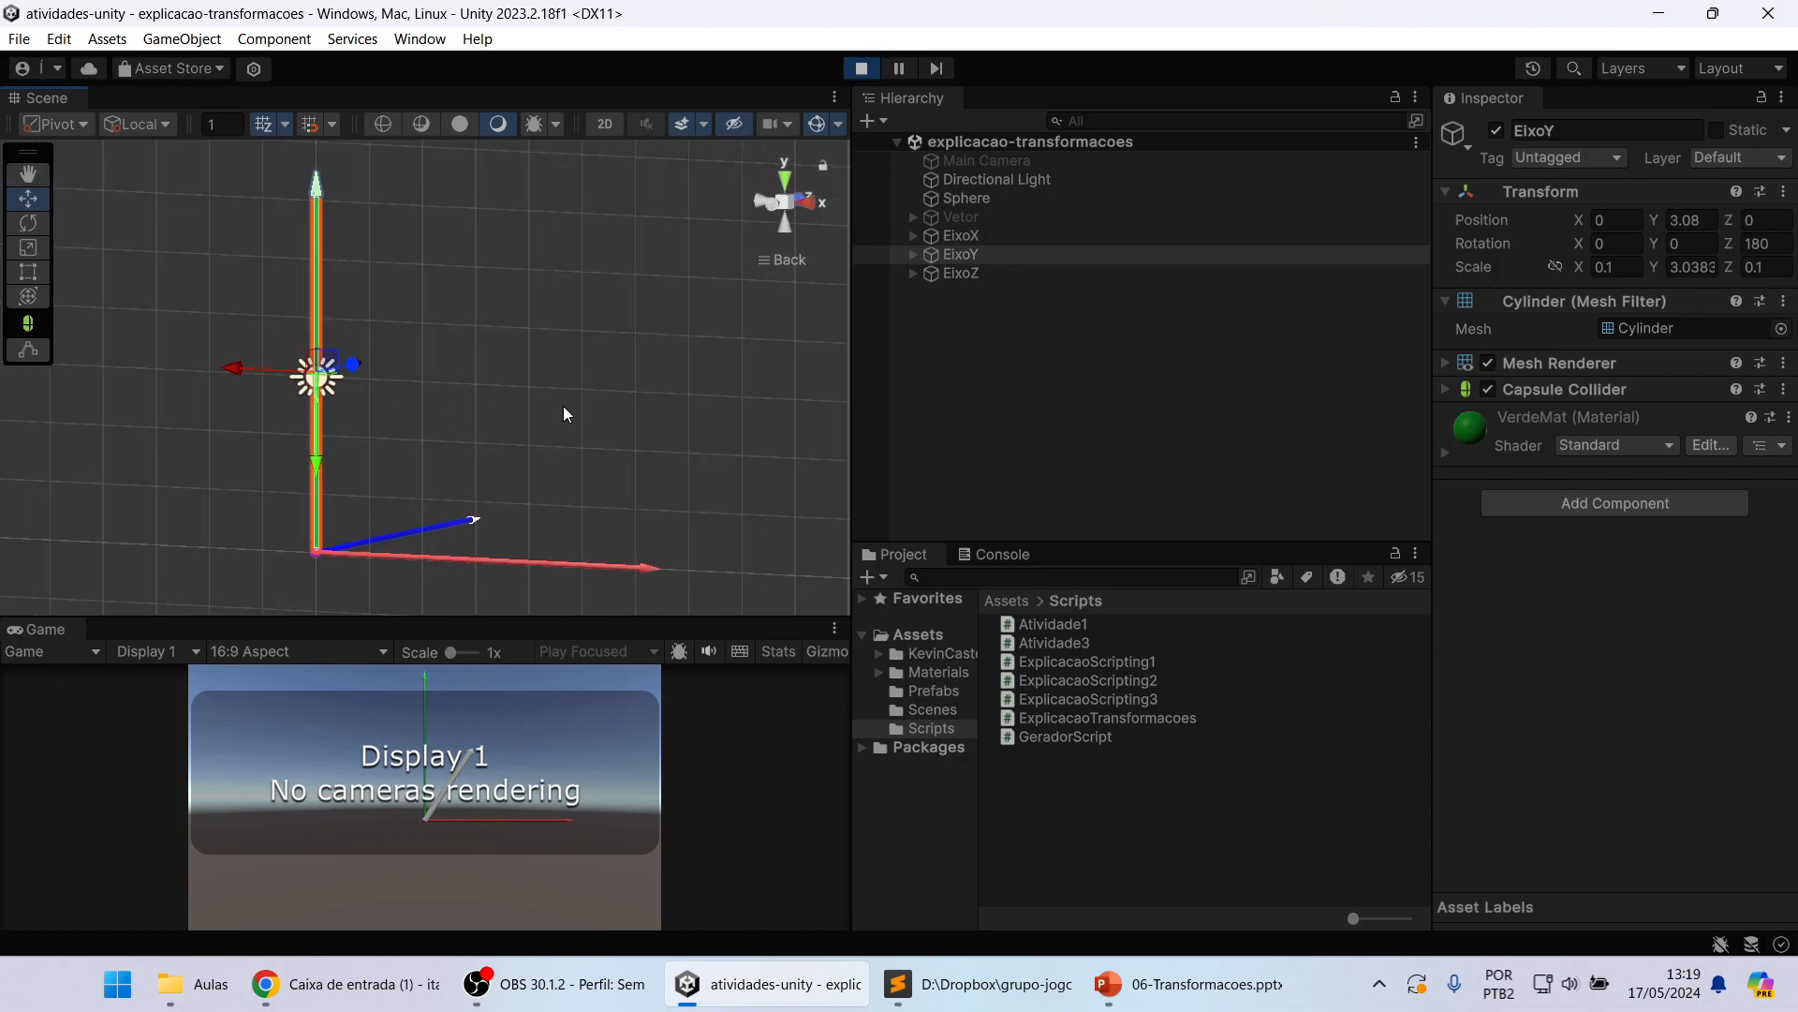
pyautogui.moveTo(559, 407); pyautogui.dragTo(501, 415, button='middle')
pyautogui.click(407, 529)
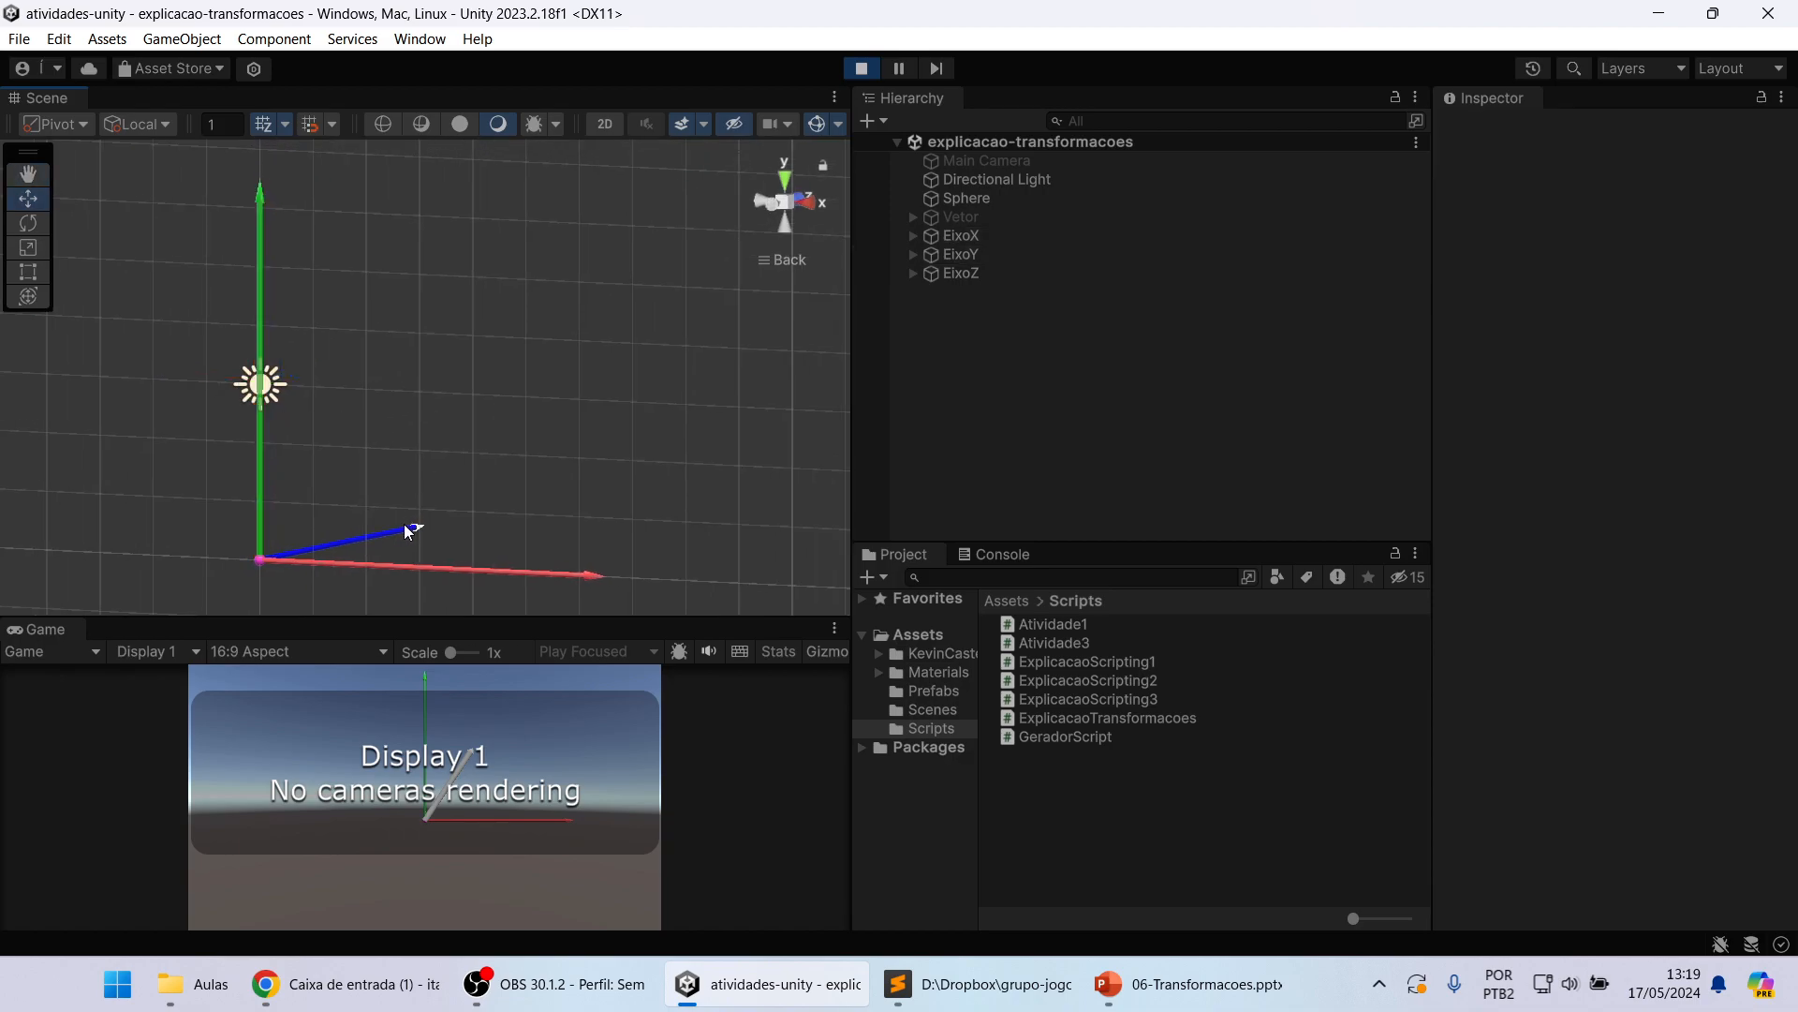
pyautogui.keyDown('alt'); pyautogui.moveTo(339, 453); pyautogui.dragTo(457, 421); pyautogui.keyUp('alt')
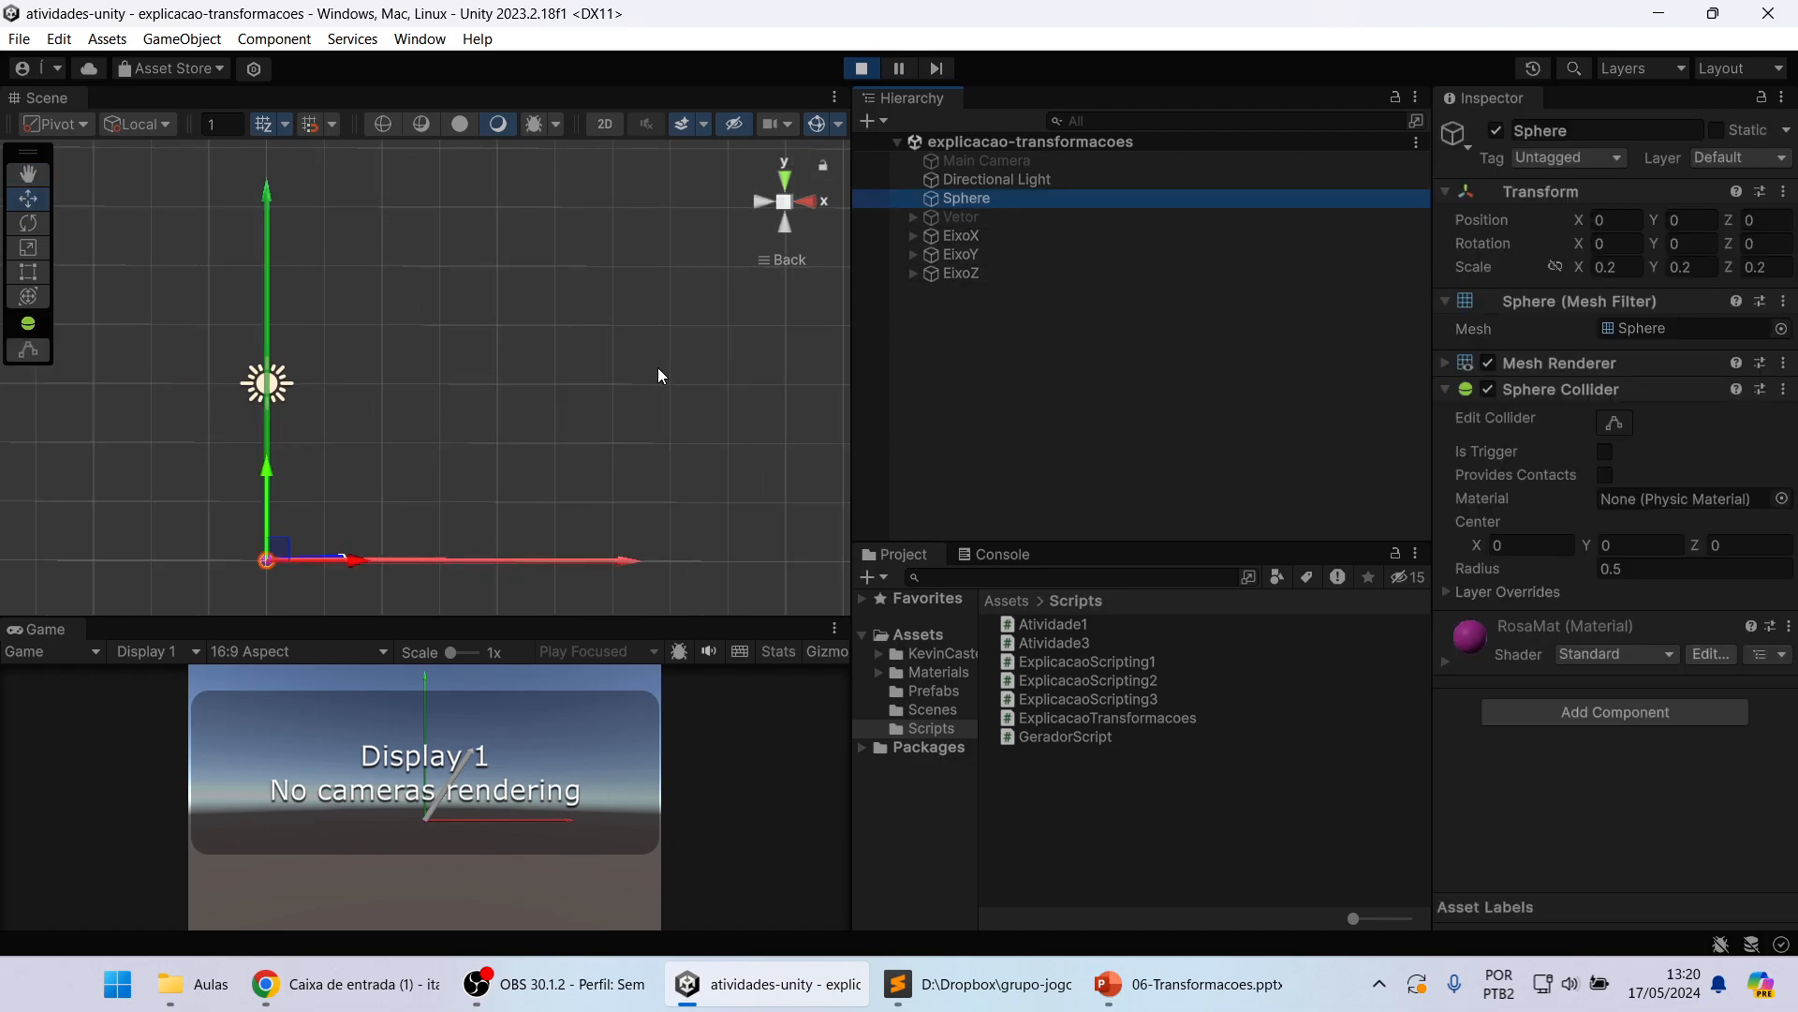
# Step: Select the Sphere and frame it in the scene together with the start of the three axes
pyautogui.press('f')
pyautogui.scroll(-4, 566, 420)
pyautogui.scroll(-3, 573, 453)
pyautogui.moveTo(579, 383); pyautogui.dragTo(583, 447, button='middle')
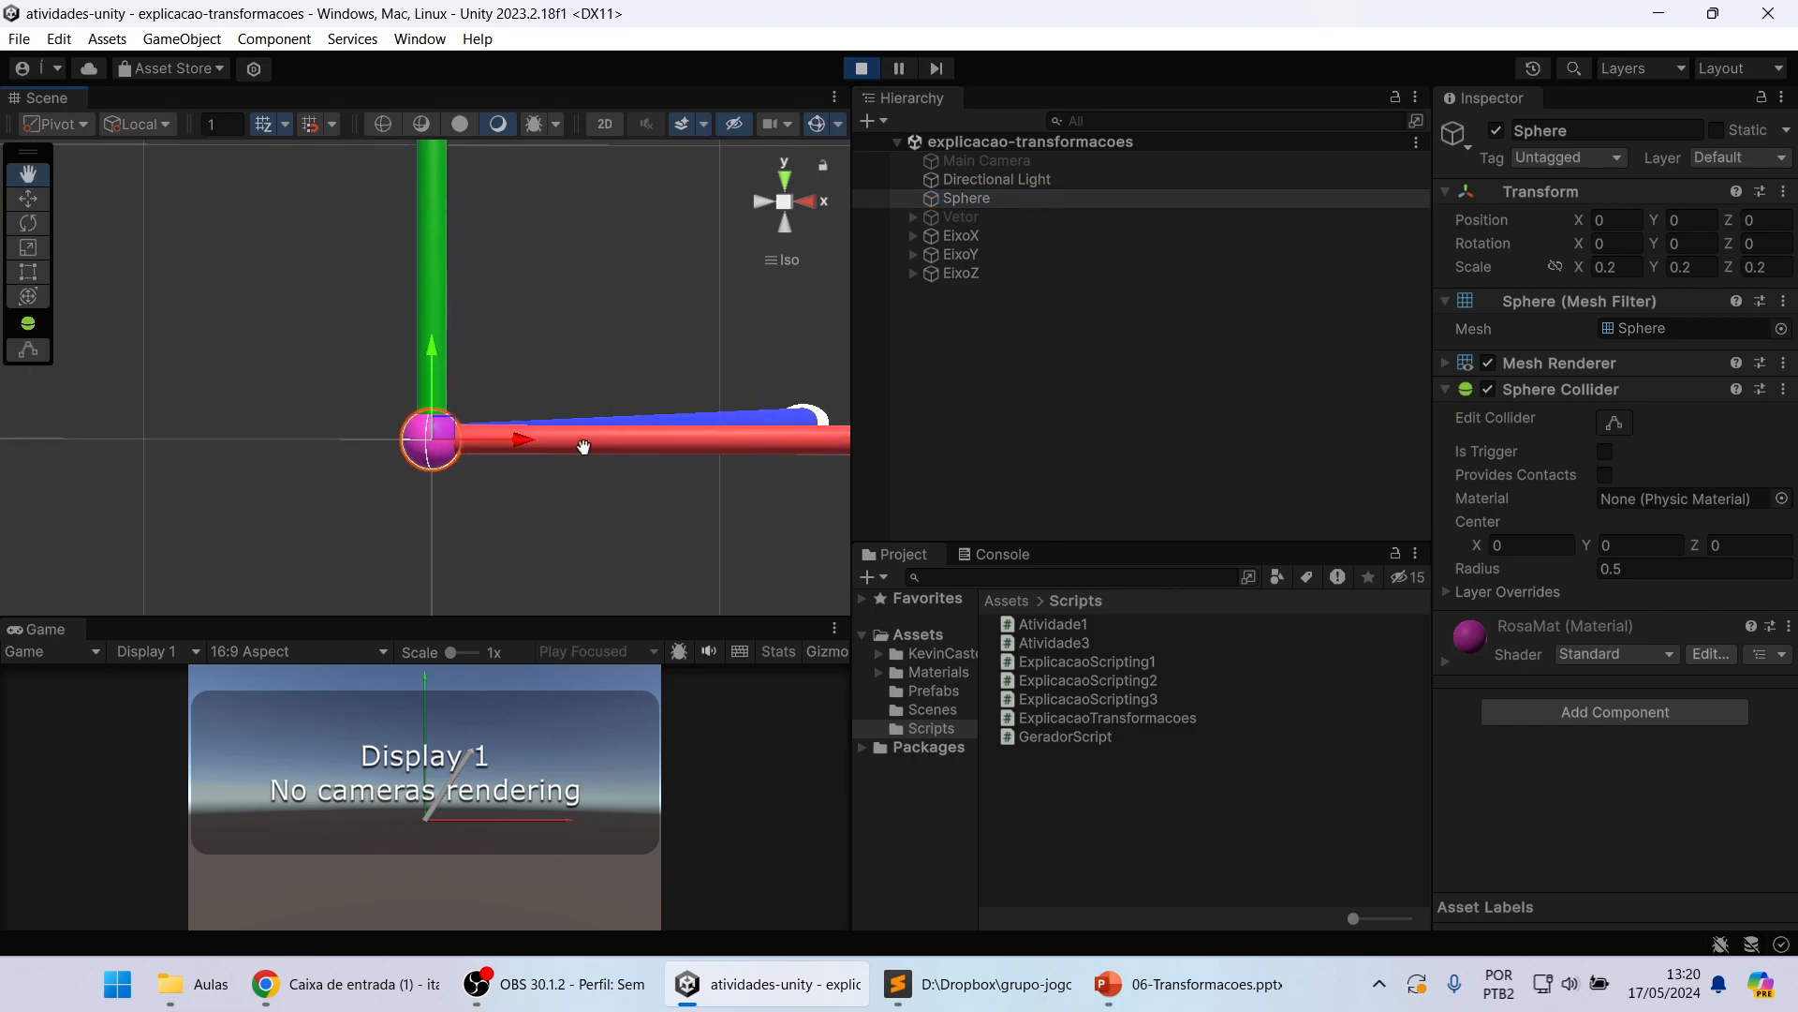
pyautogui.scroll(-4, 588, 406)
pyautogui.scroll(-3, 589, 406)
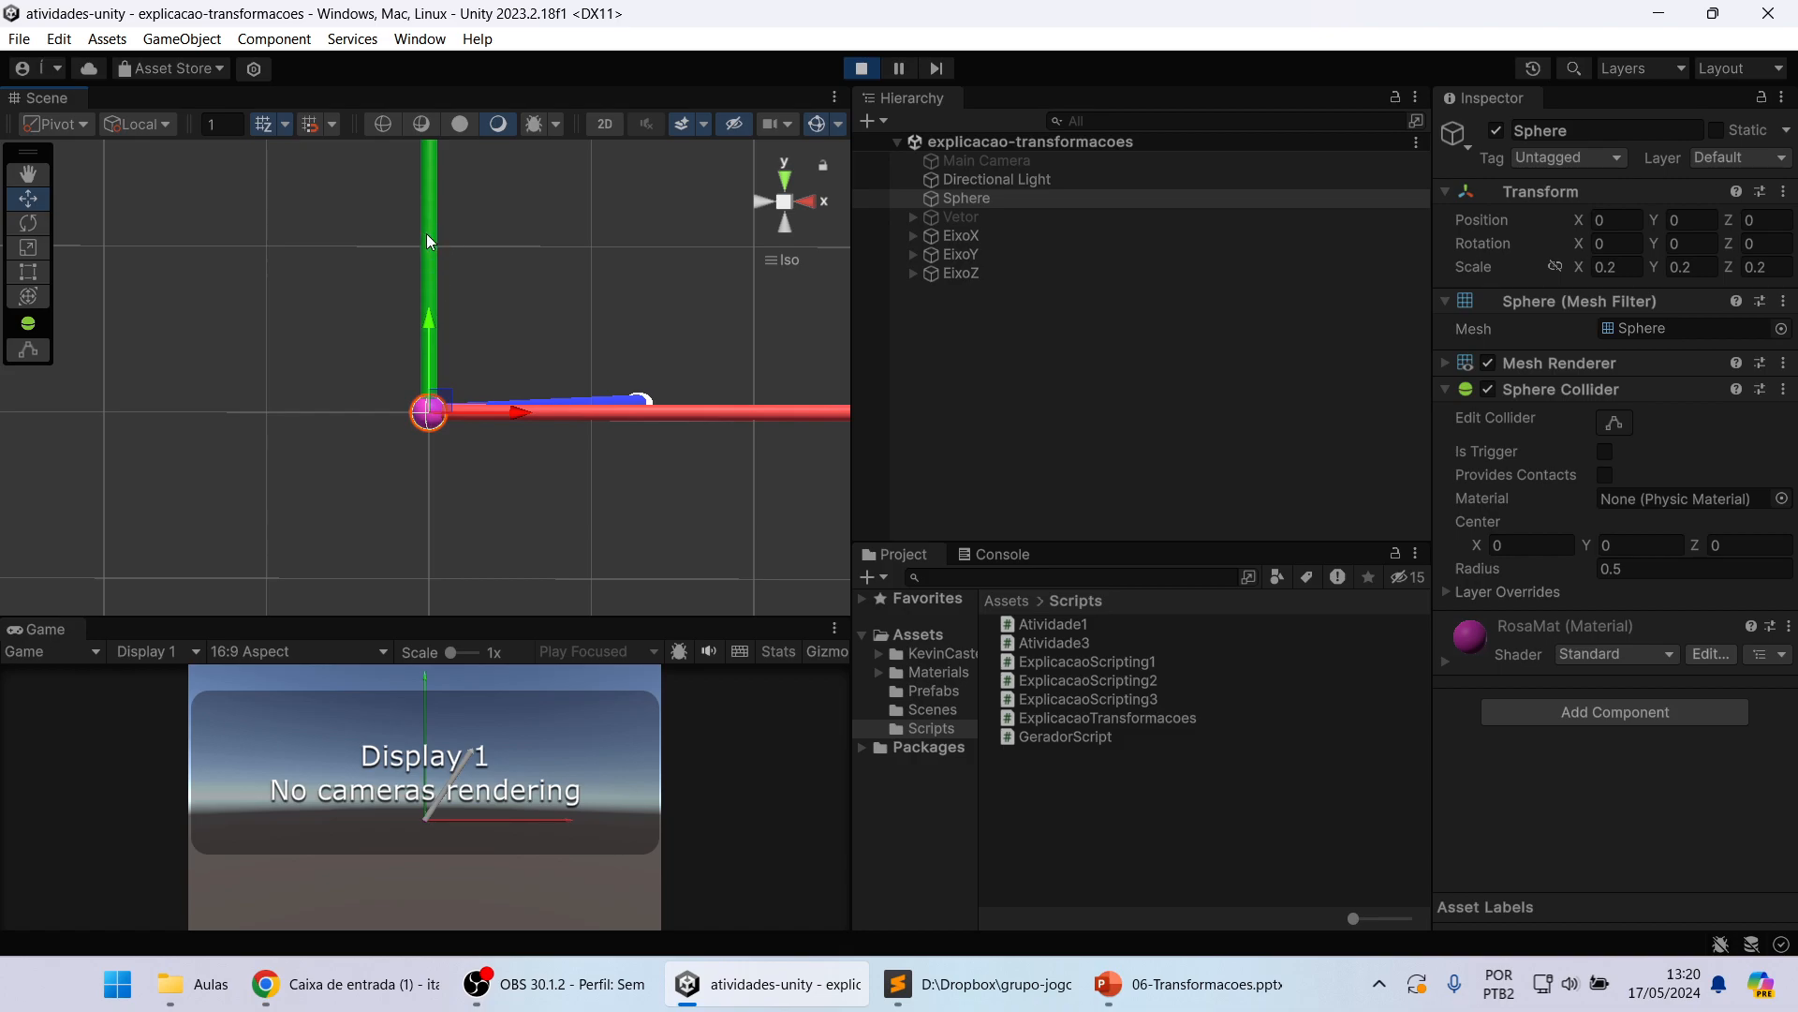
# Step: Compare the EixoZ and Sphere transforms by selecting each from an angle that shows the blue axis
pyautogui.moveTo(603, 300); pyautogui.dragTo(568, 334, button='middle')
pyautogui.moveTo(605, 300); pyautogui.dragTo(567, 350, button='right')
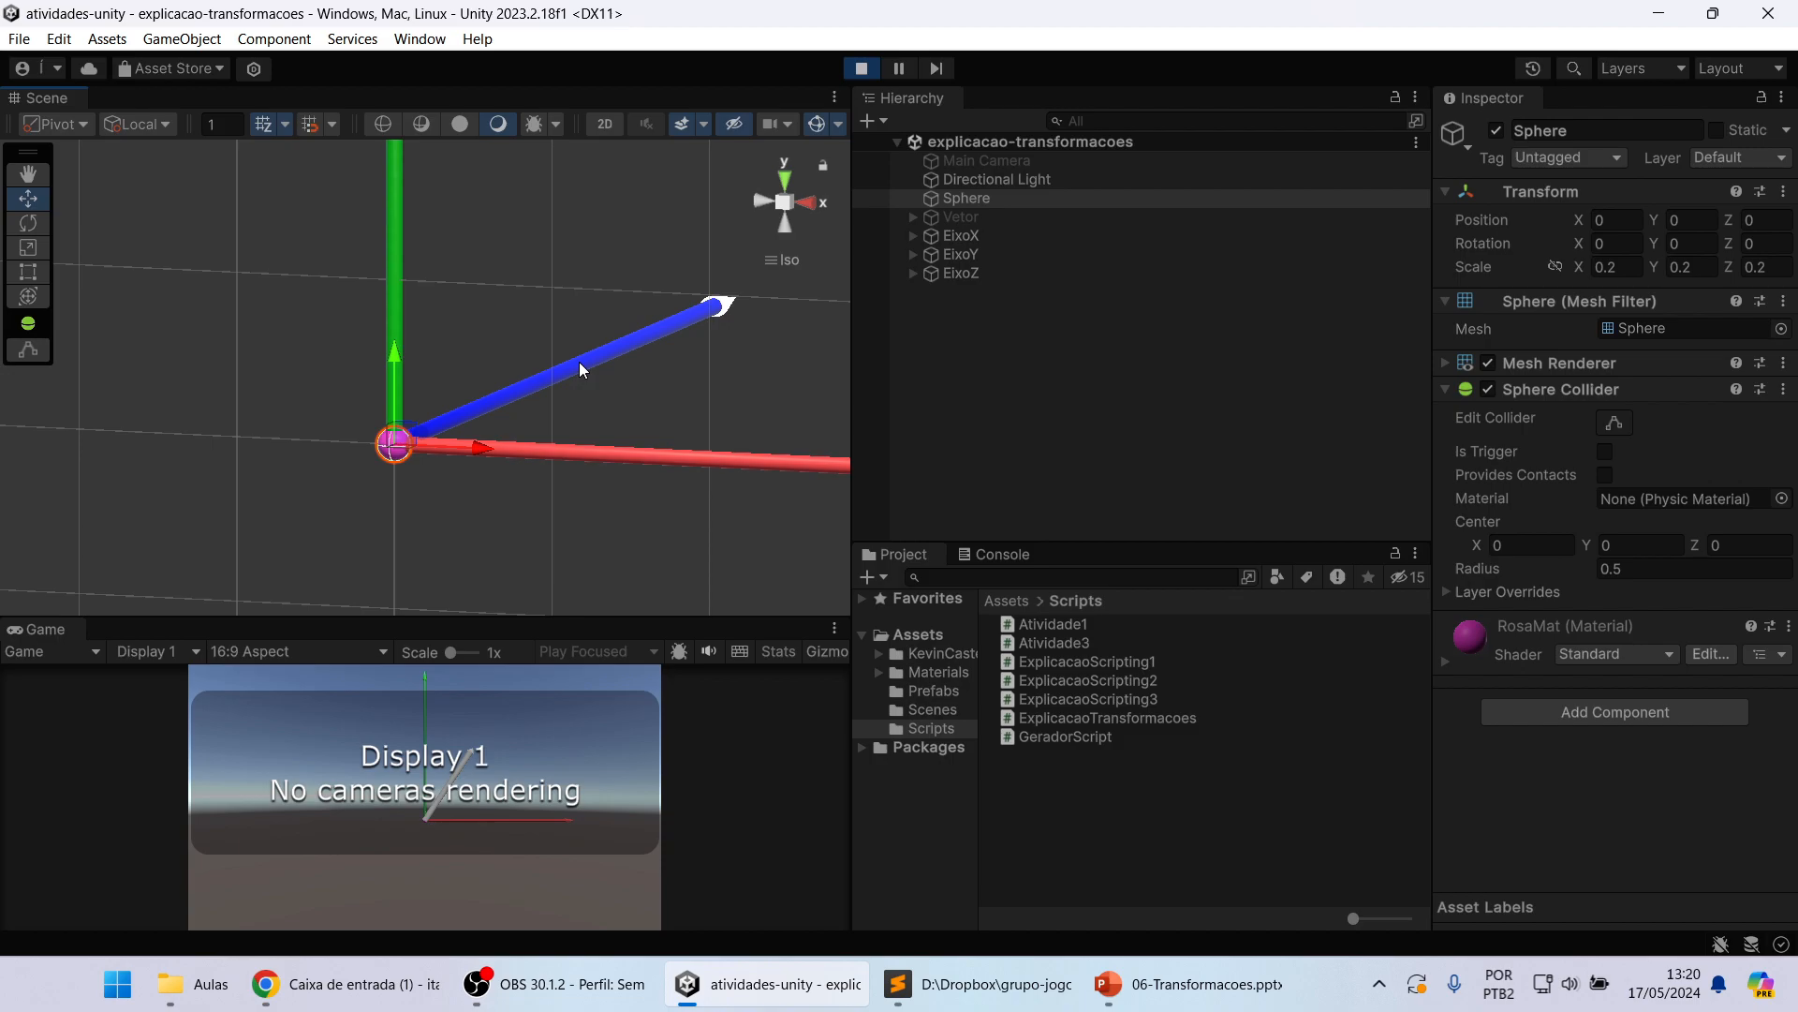
pyautogui.click(580, 364)
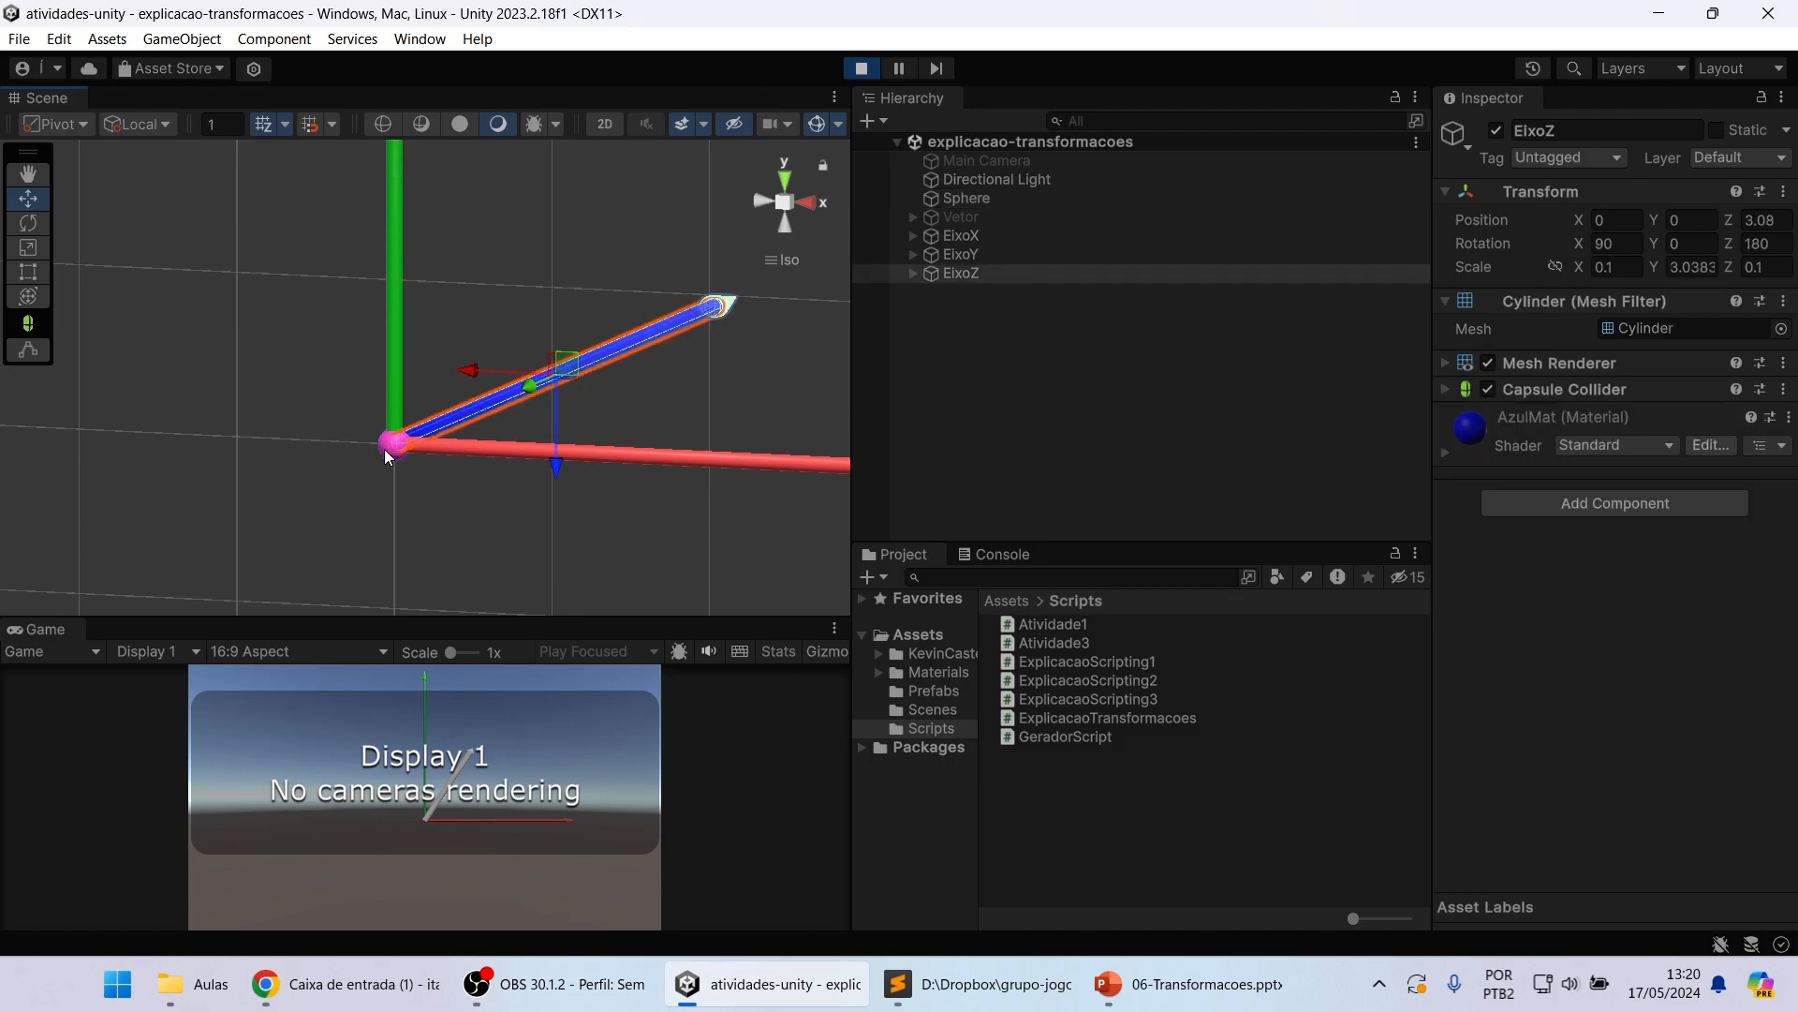
pyautogui.click(391, 444)
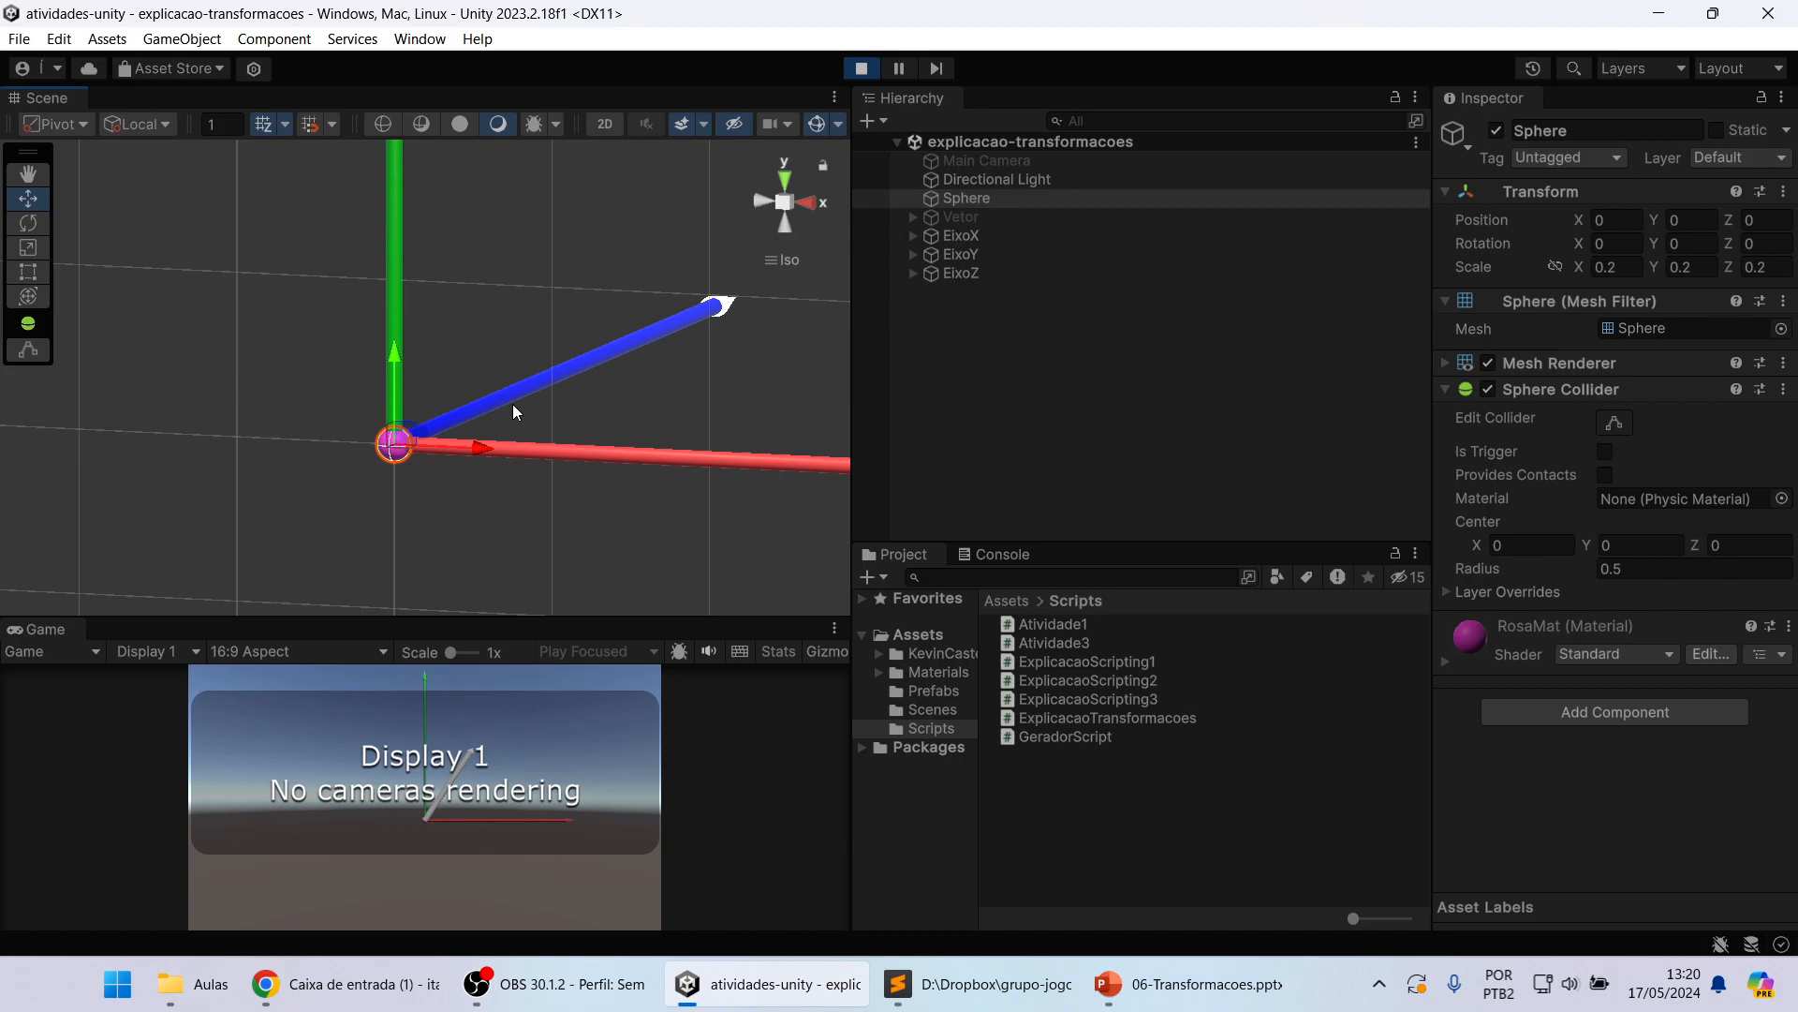
pyautogui.moveTo(433, 439); pyautogui.dragTo(517, 425, button='right')
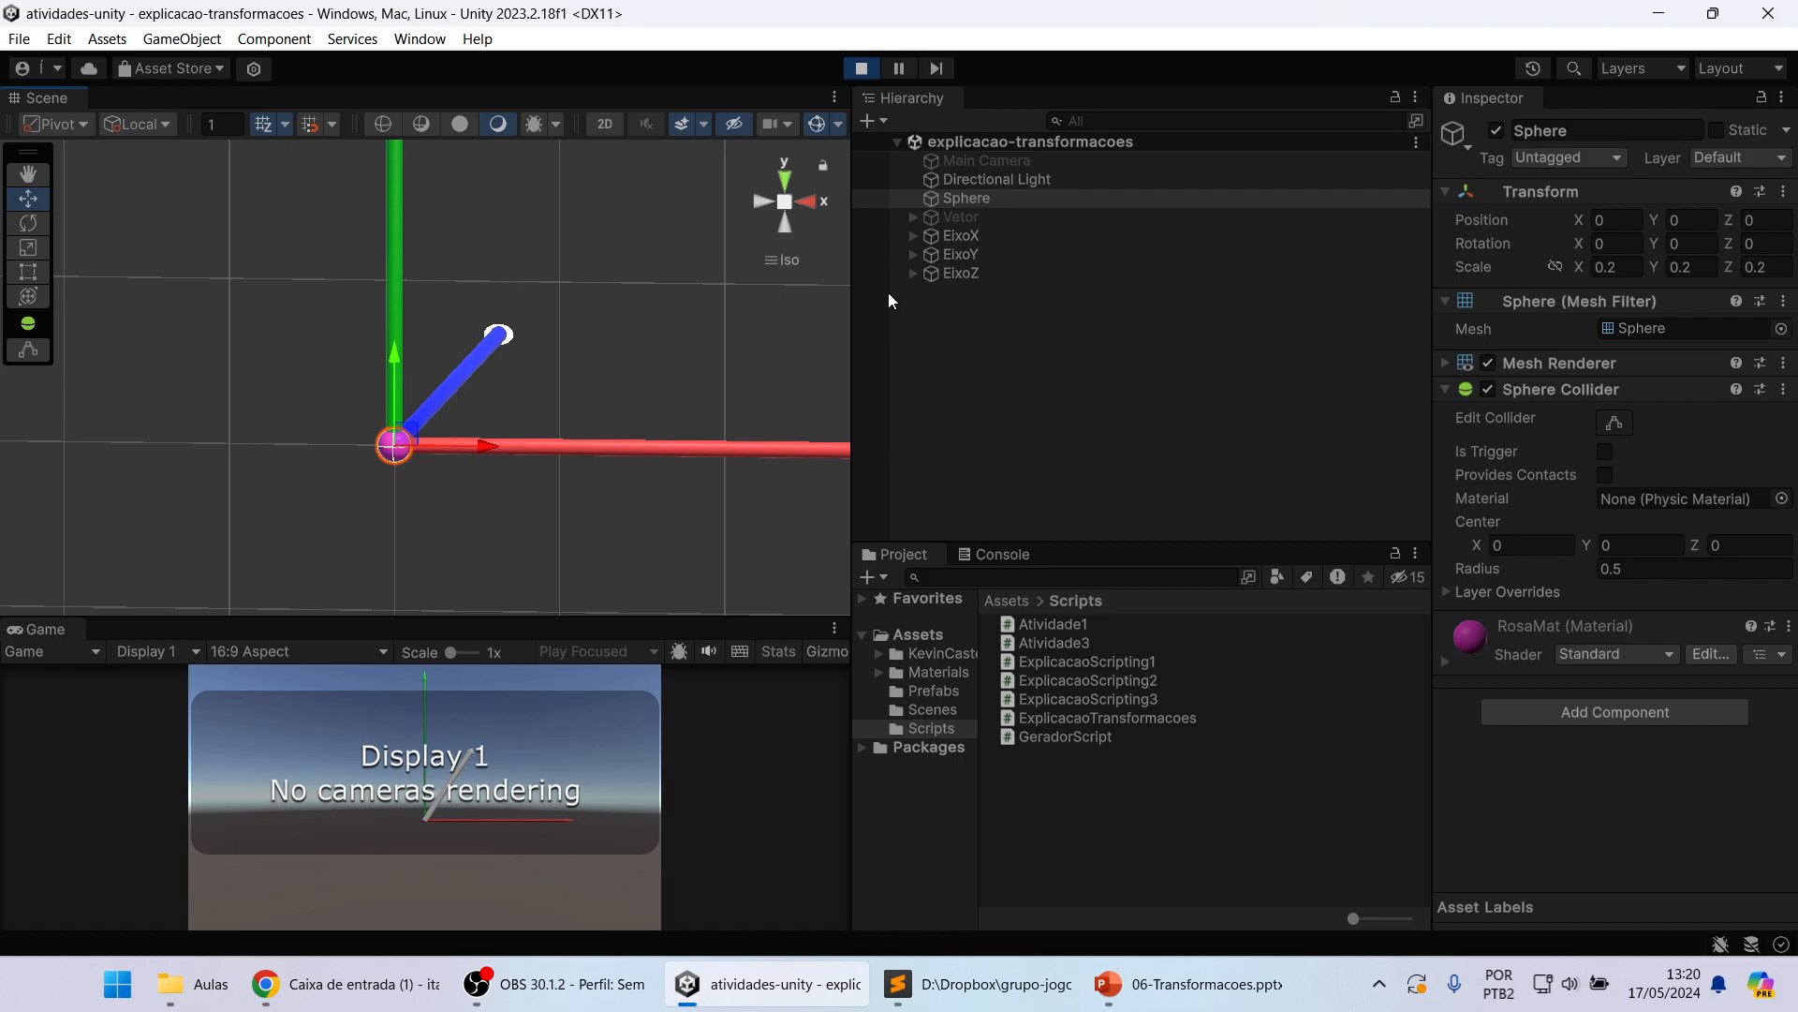
# Step: Examine the Sphere against the full length of the axes from a slightly angled, more distant viewpoint
pyautogui.moveTo(750, 266); pyautogui.dragTo(579, 360, button='right')
pyautogui.moveTo(585, 283); pyautogui.dragTo(565, 360, button='middle')
pyautogui.scroll(-7, 570, 361)
pyautogui.moveTo(614, 282); pyautogui.dragTo(583, 365, button='middle')
pyautogui.scroll(-3, 571, 356)
pyautogui.scroll(-4, 573, 375)
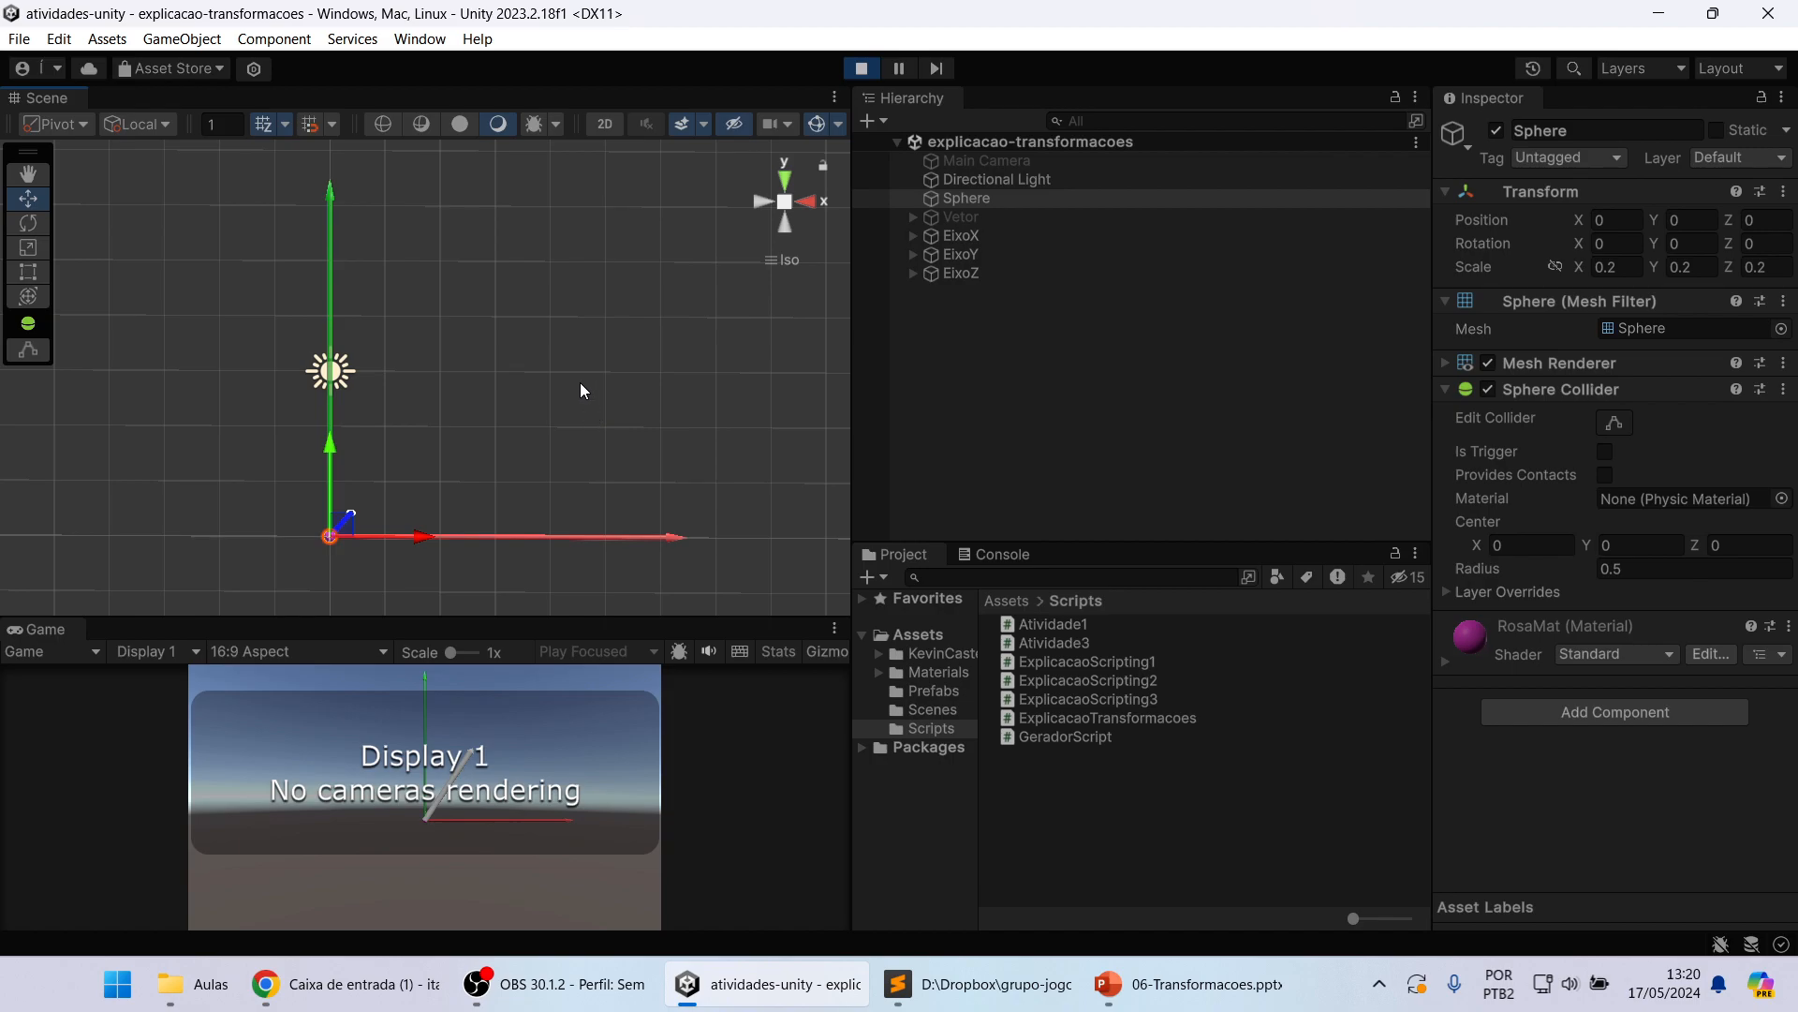
pyautogui.moveTo(564, 380); pyautogui.dragTo(548, 400, button='right')
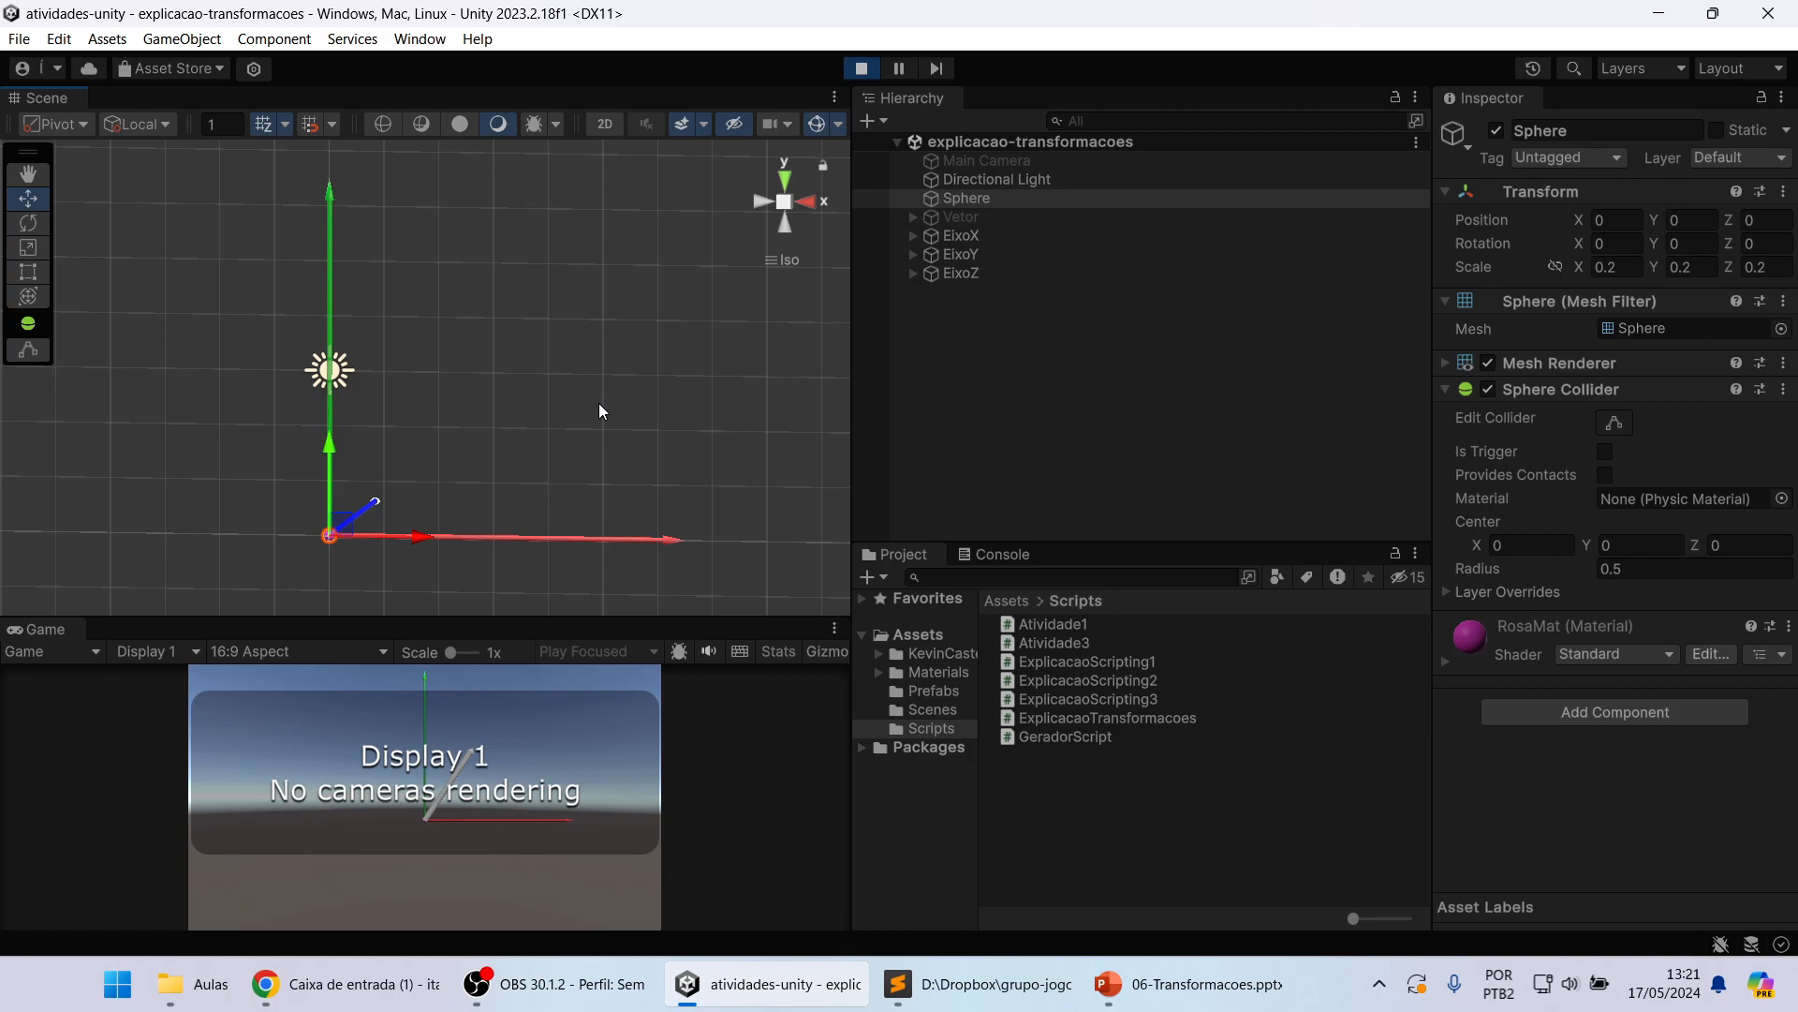
# Step: Reactivate the Vetor object and show it unselected in the straight-on Back view
pyautogui.click(970, 221)
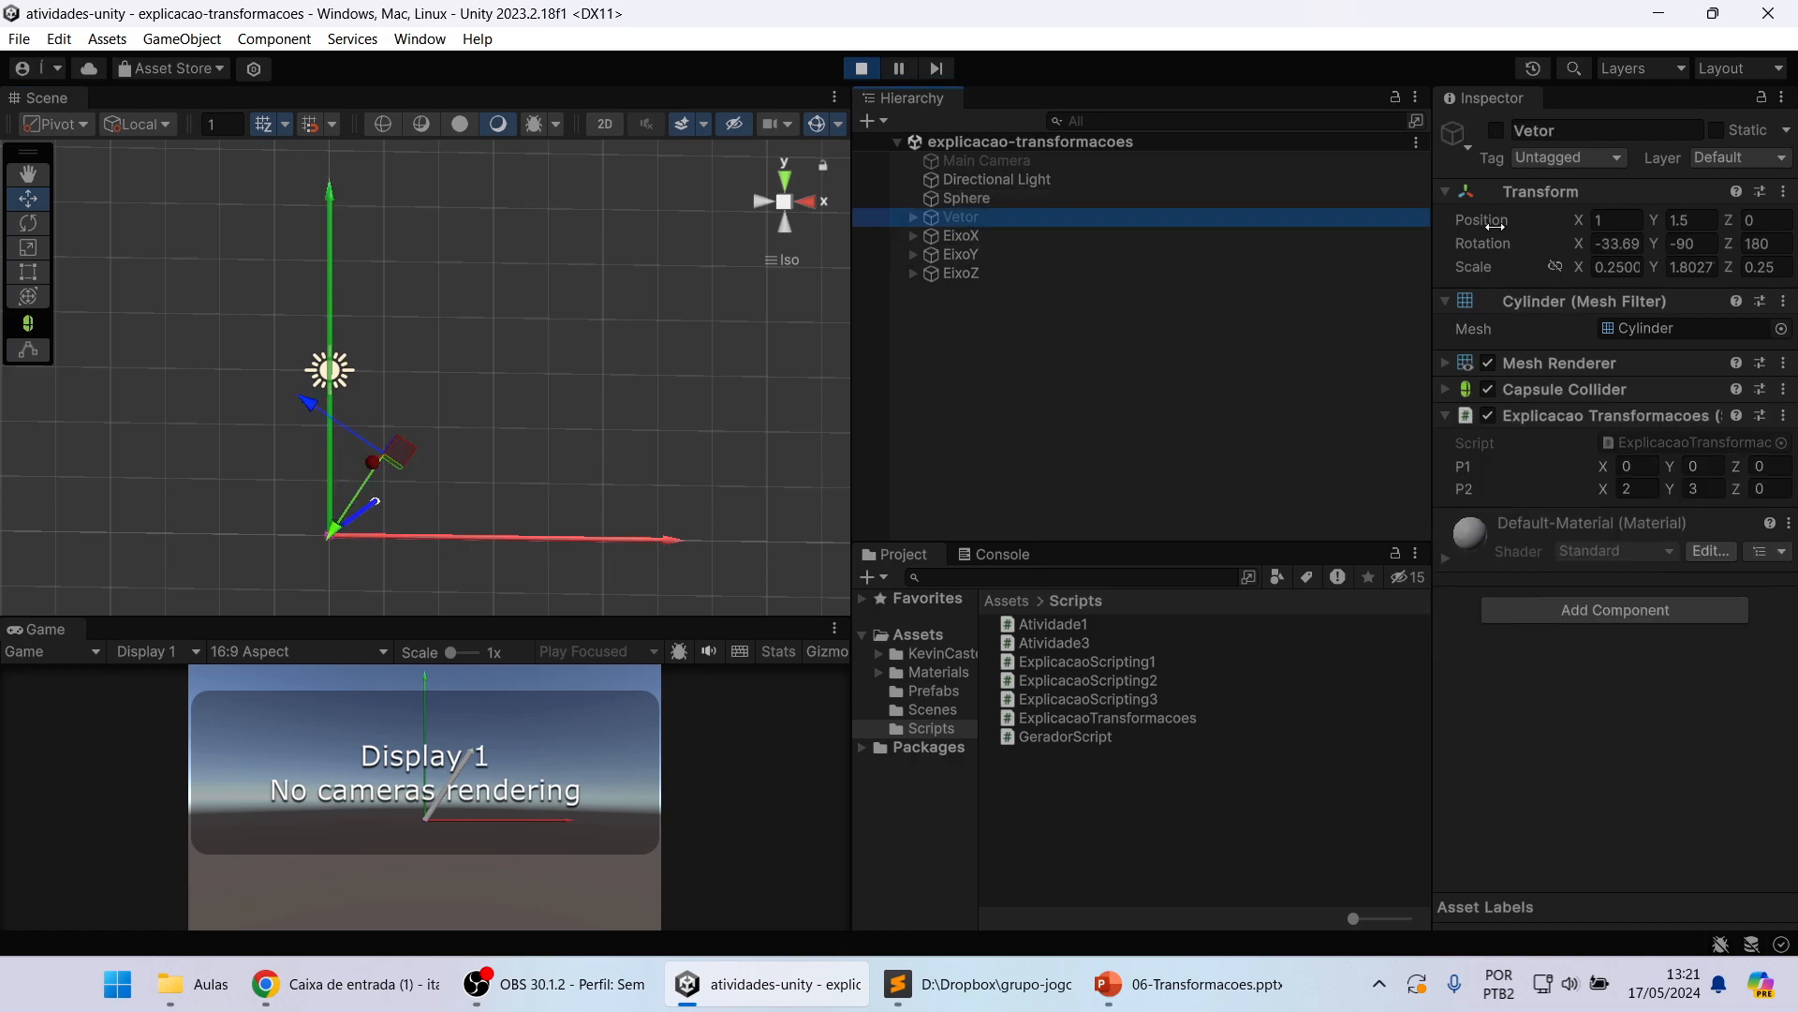
pyautogui.click(1498, 131)
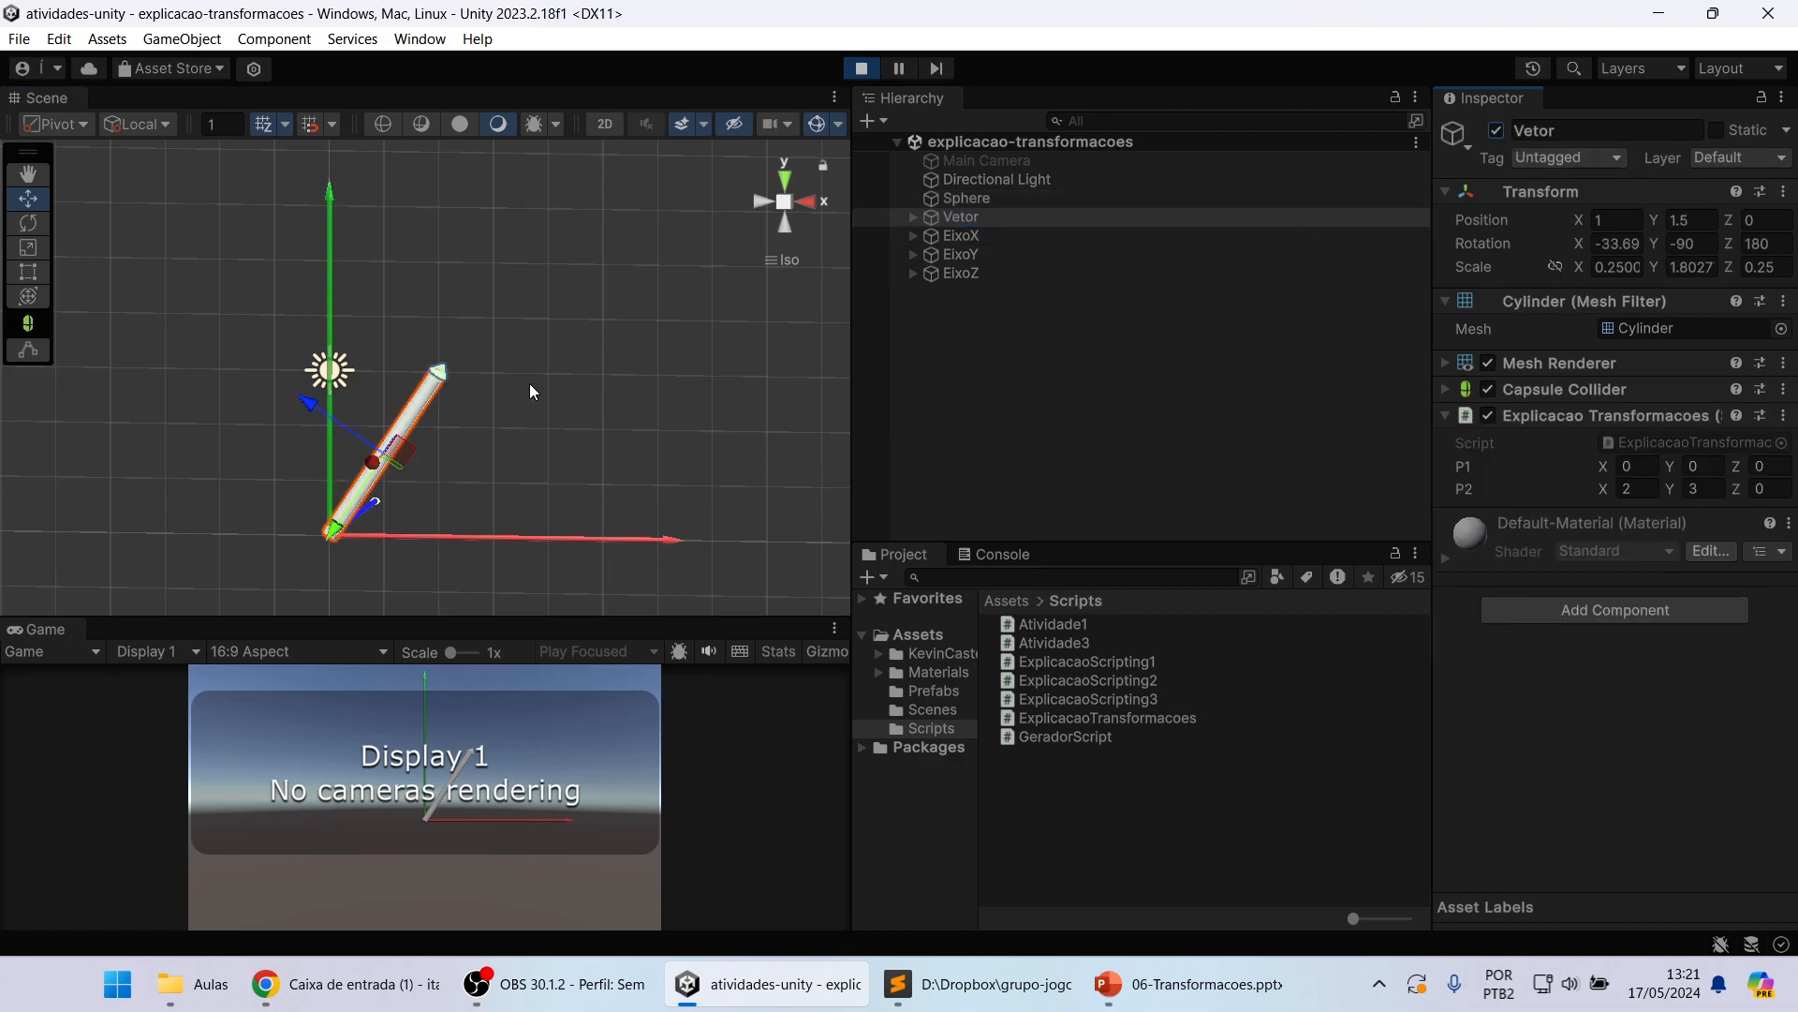
pyautogui.click(787, 175)
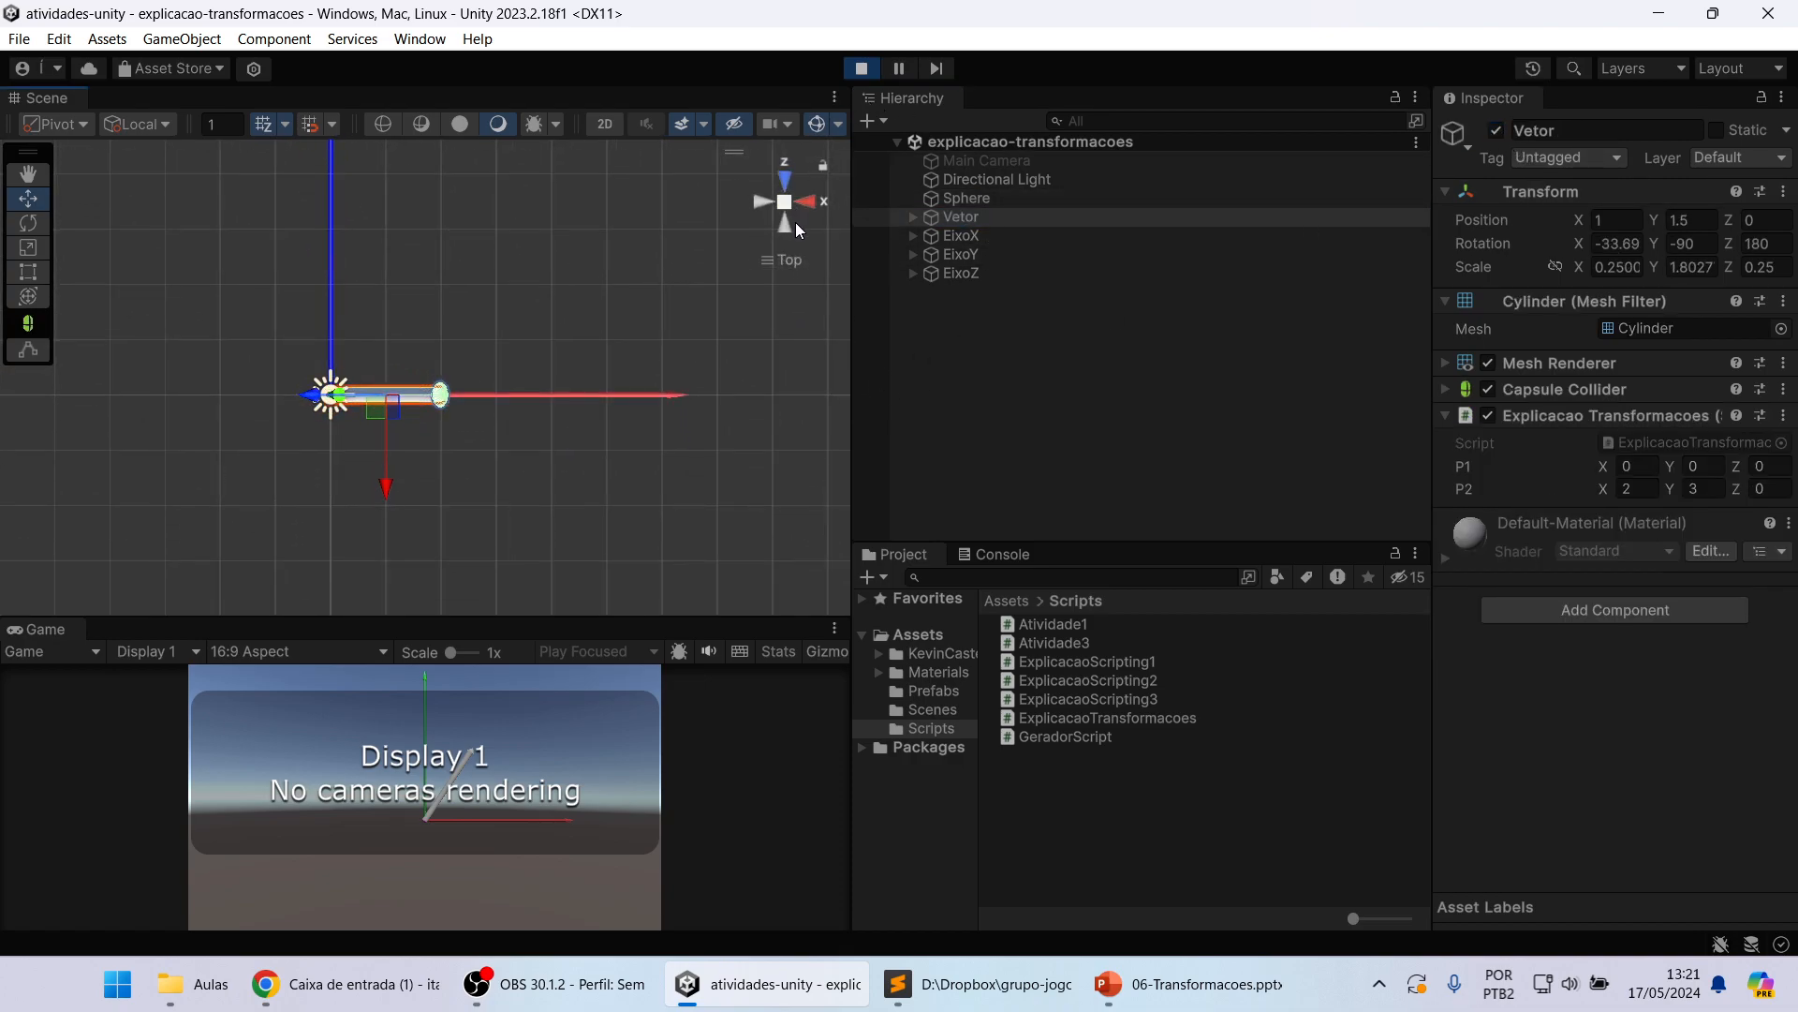
pyautogui.click(785, 225)
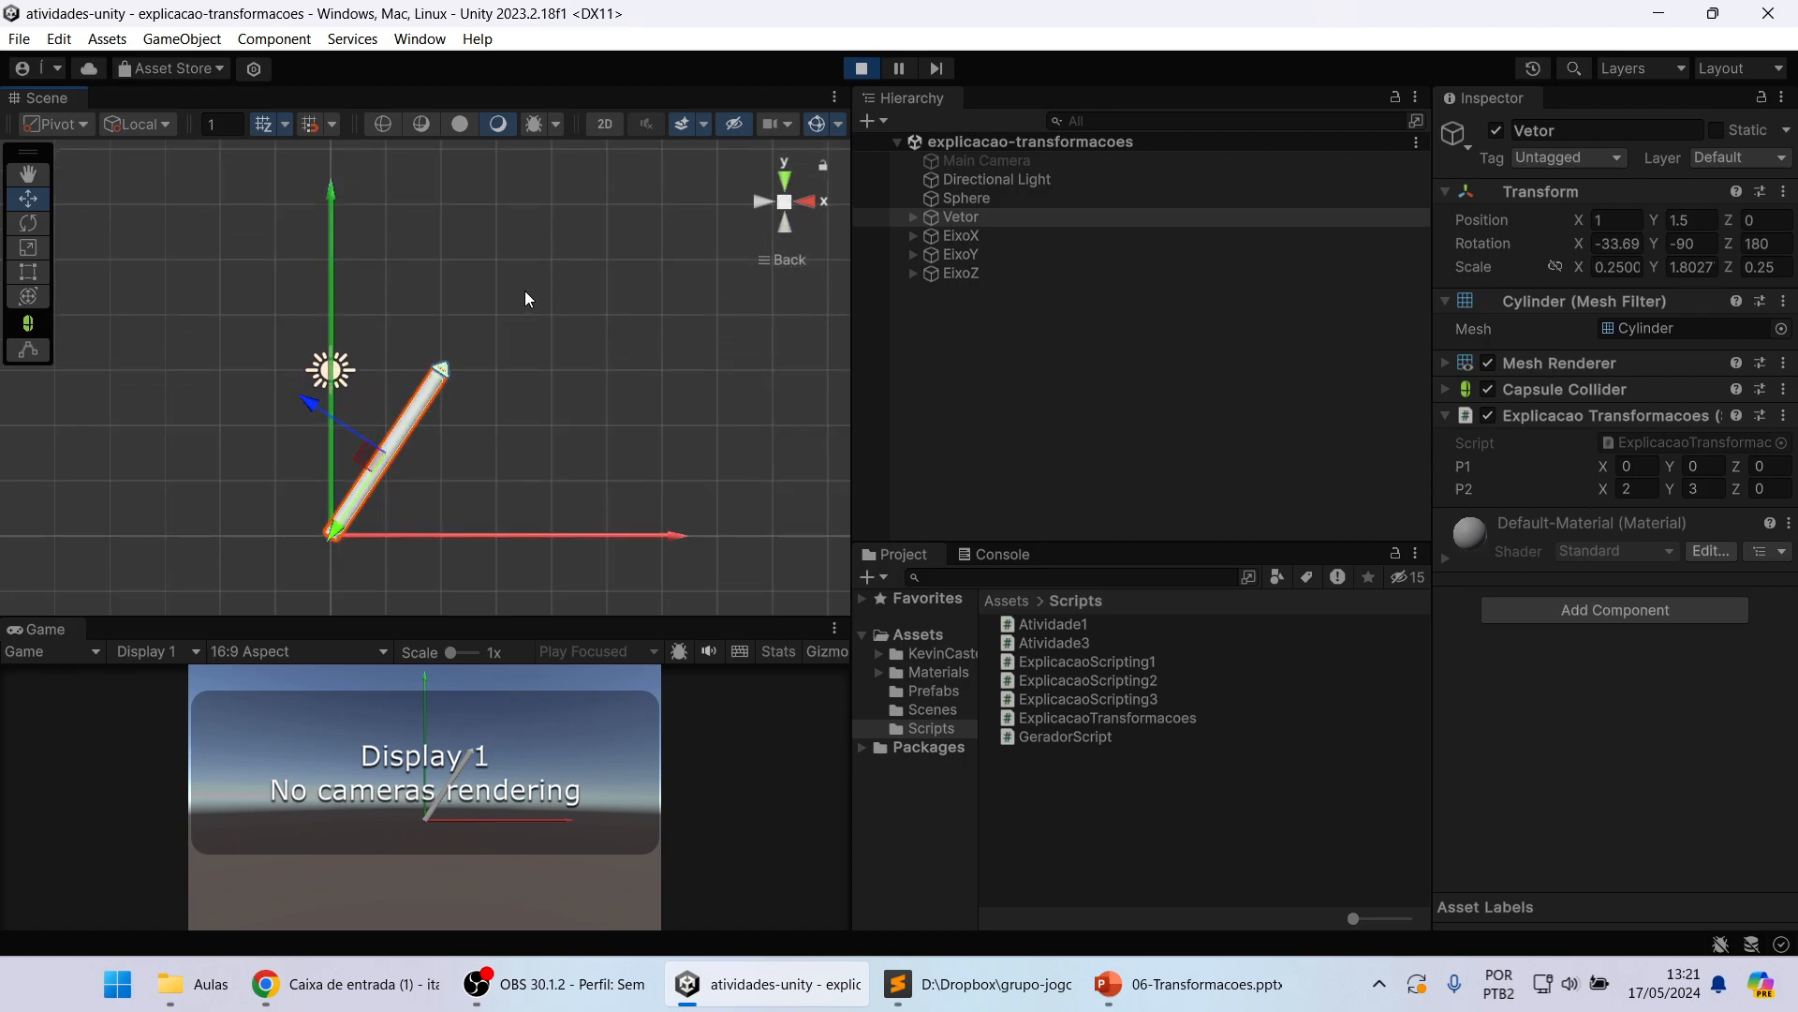
pyautogui.click(559, 427)
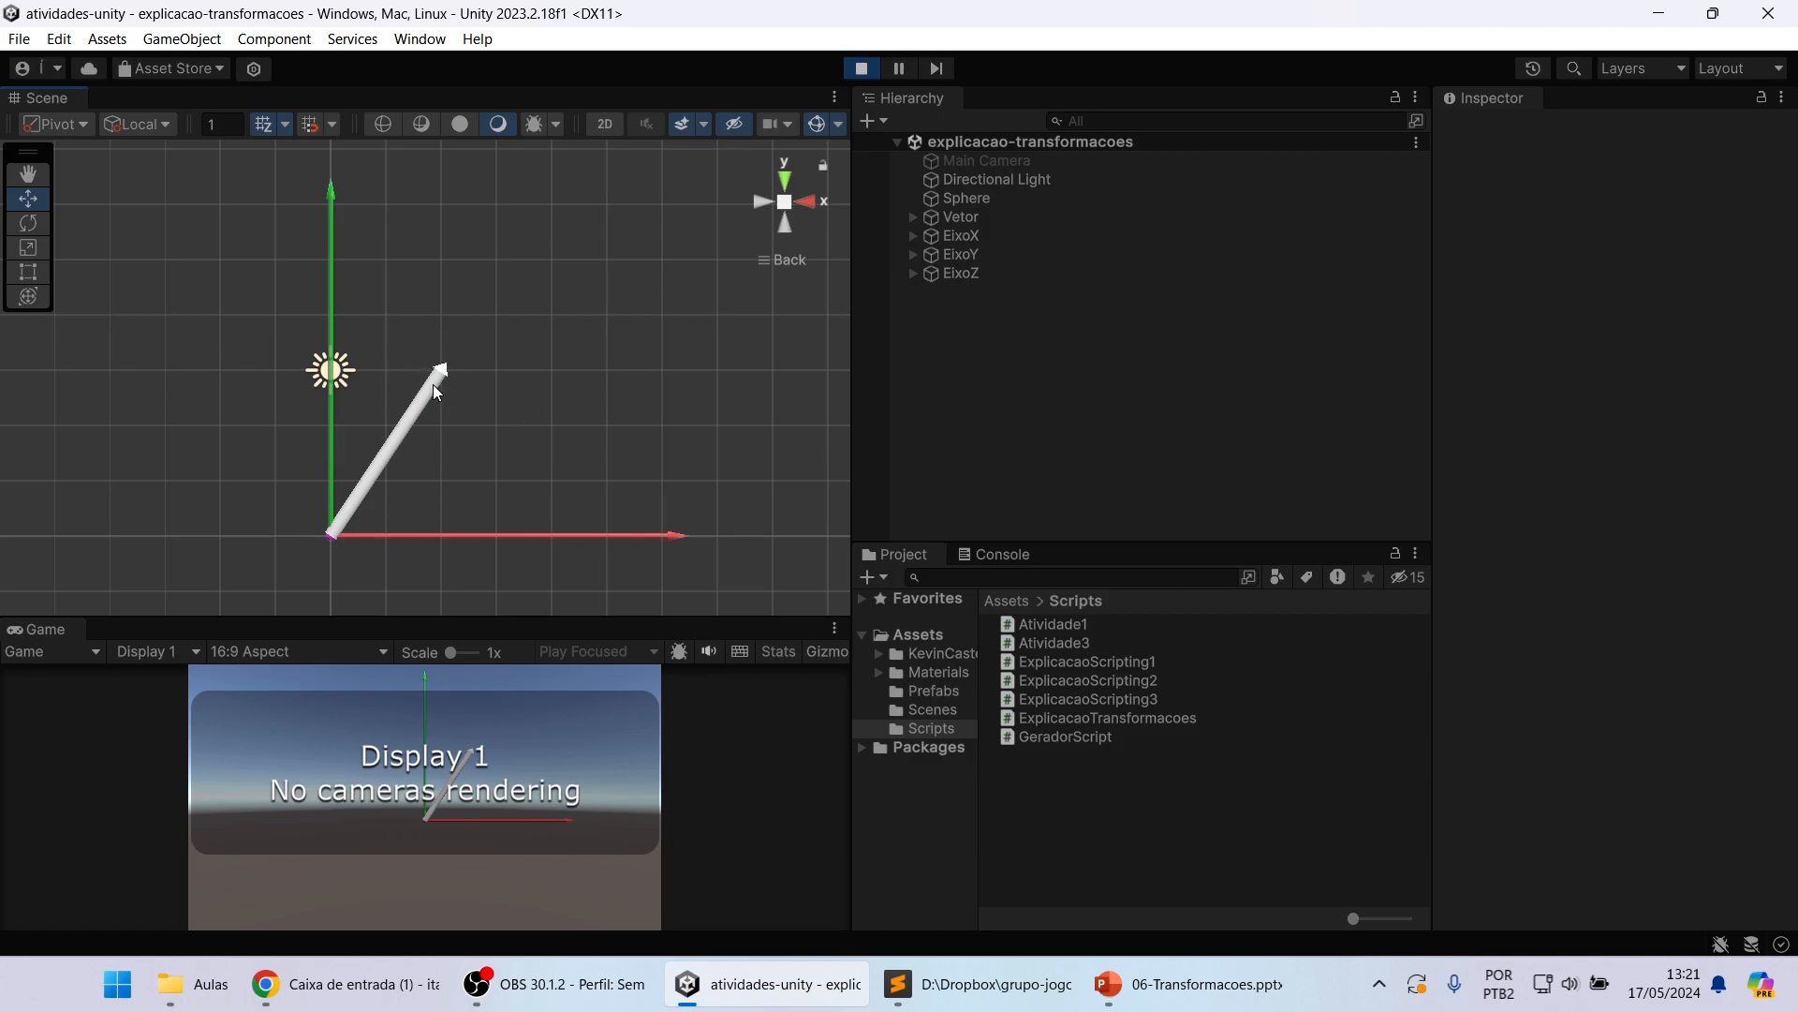
# Step: Examine the Vetor's direction and tip relative to the X, Y and Z axes from several angles
pyautogui.scroll(2, 444, 375)
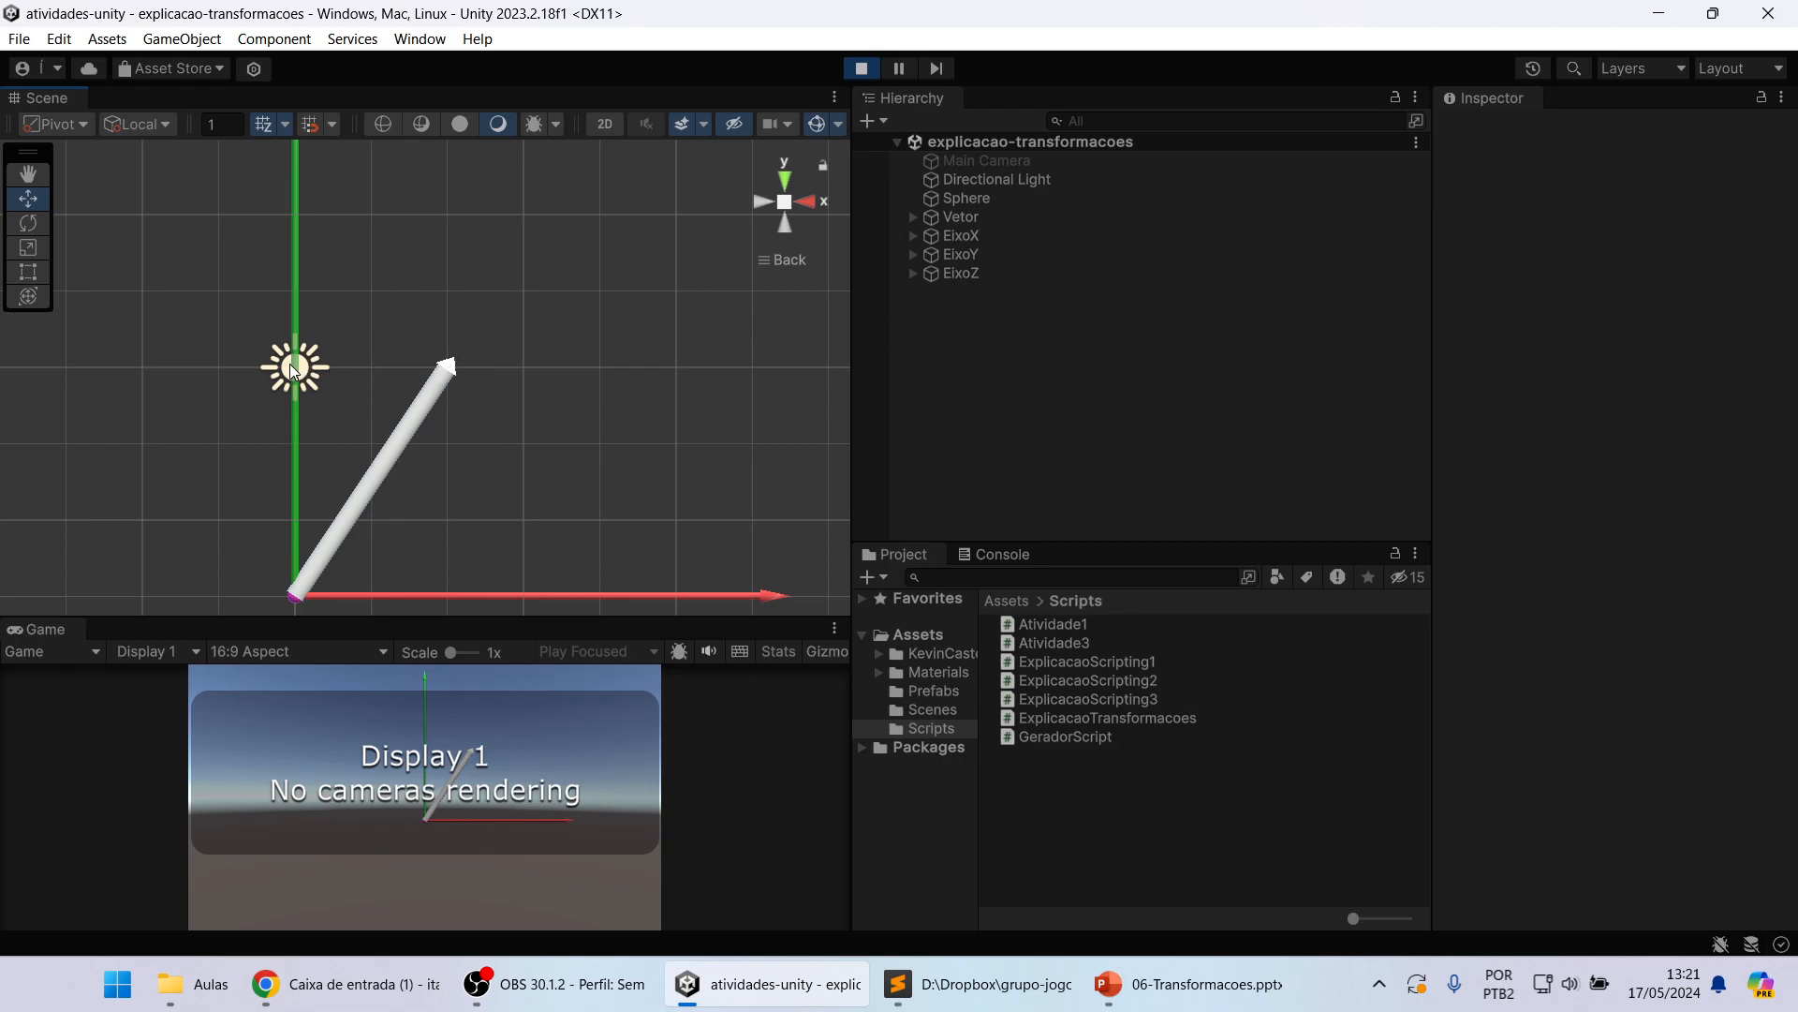
pyautogui.keyDown('alt'); pyautogui.moveTo(435, 363); pyautogui.dragTo(361, 441); pyautogui.keyUp('alt')
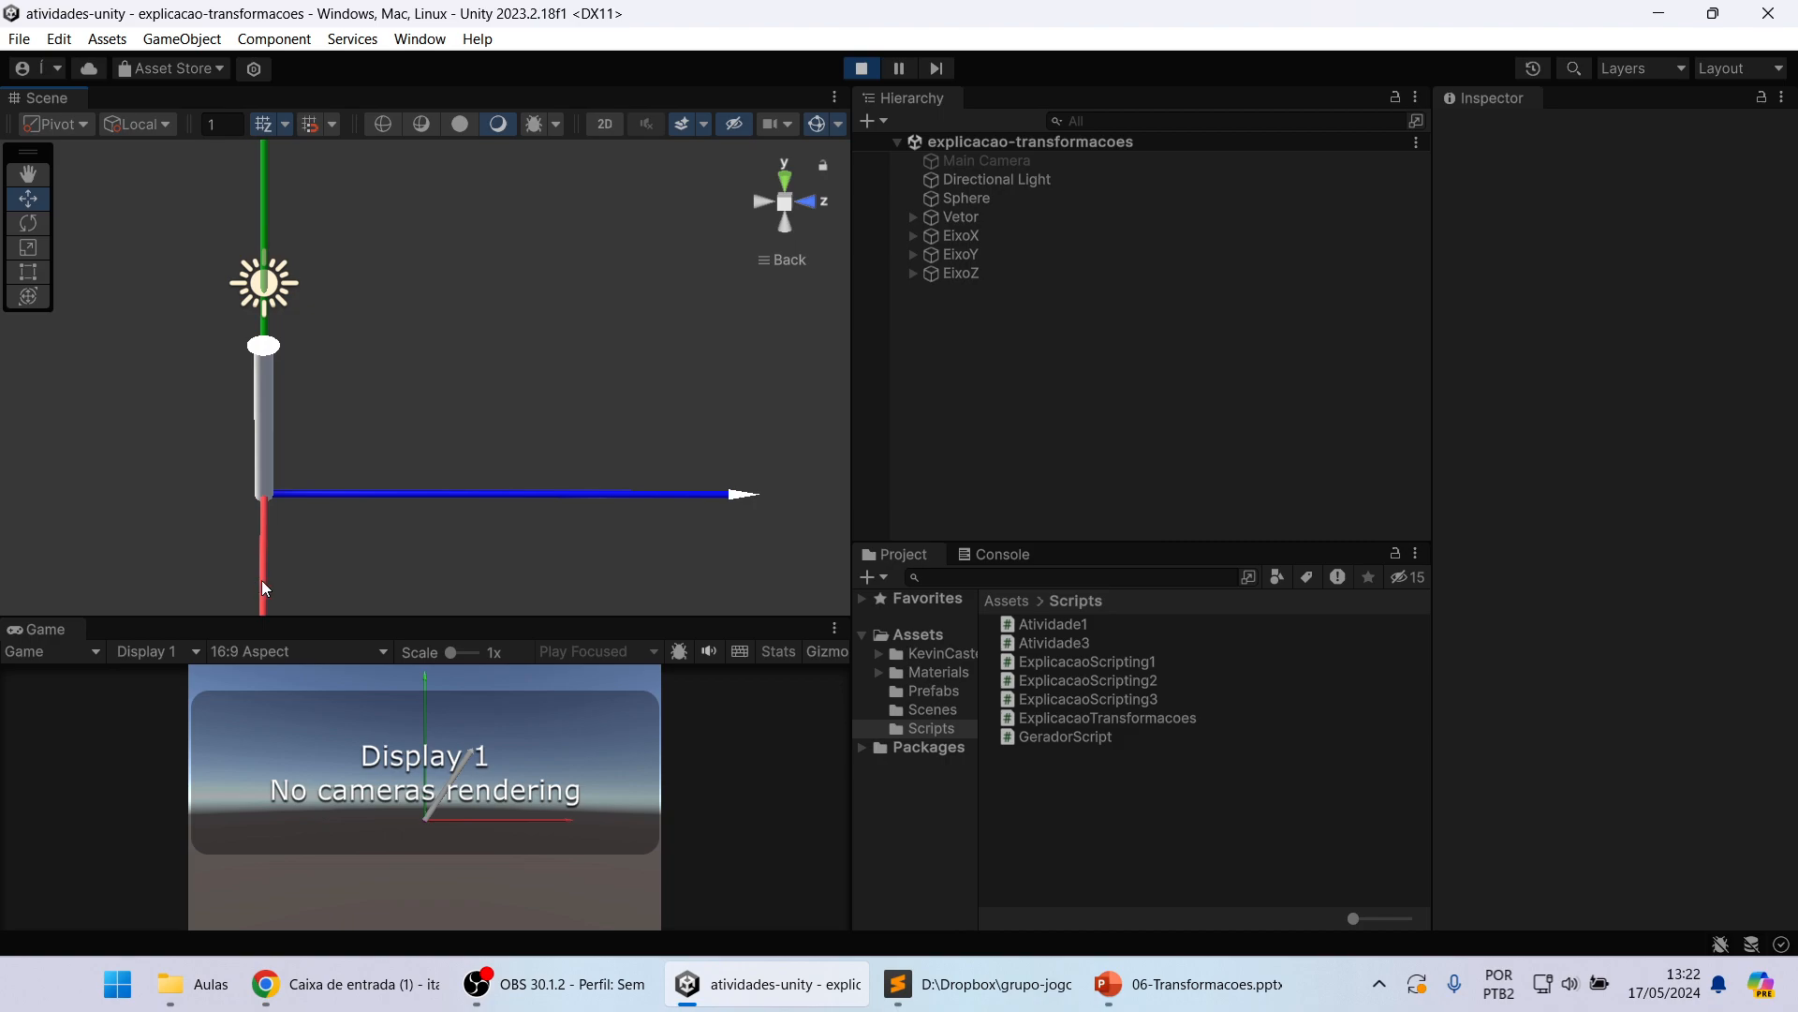
pyautogui.moveTo(263, 482); pyautogui.dragTo(464, 510, button='right')
pyautogui.keyDown('alt'); pyautogui.moveTo(462, 504); pyautogui.dragTo(473, 380); pyautogui.keyUp('alt')
pyautogui.moveTo(581, 383); pyautogui.dragTo(540, 423, button='middle')
pyautogui.keyDown('alt'); pyautogui.moveTo(540, 423); pyautogui.dragTo(574, 438); pyautogui.keyUp('alt')
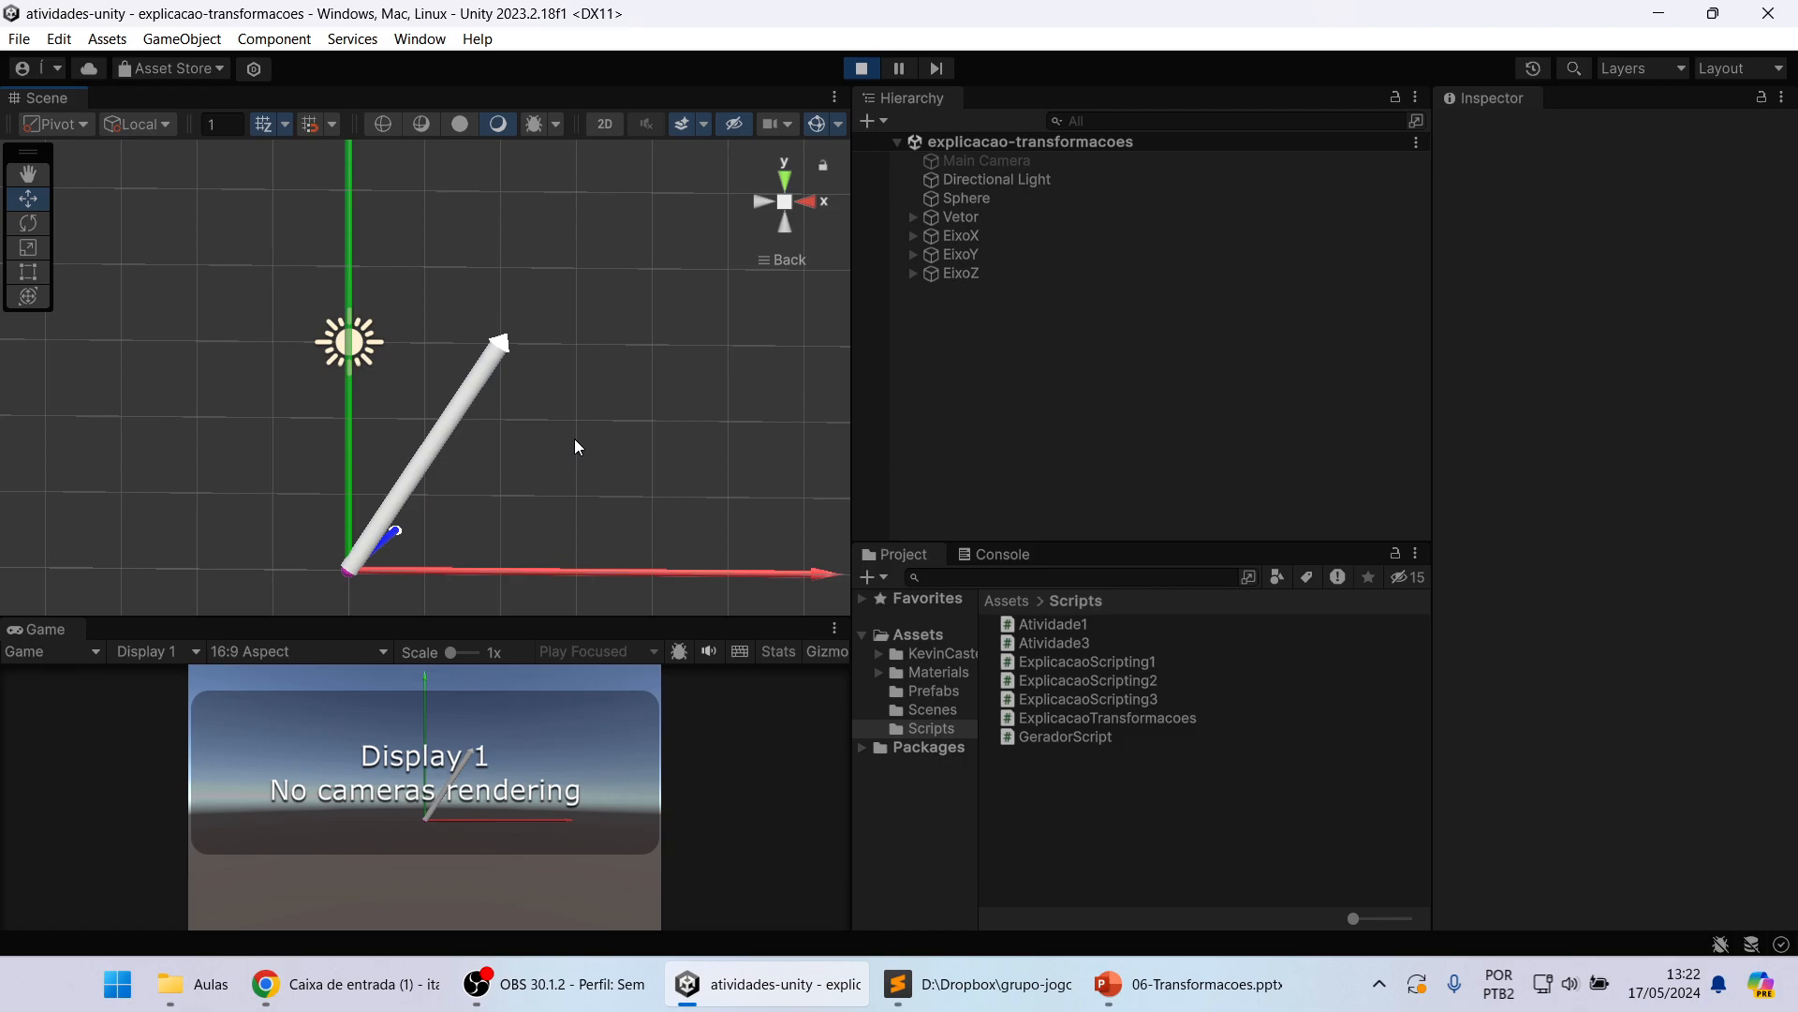
pyautogui.moveTo(555, 487)
pyautogui.keyDown('alt'); pyautogui.mouseDown()
pyautogui.moveTo(514, 485)
pyautogui.moveTo(538, 490)
pyautogui.mouseUp(); pyautogui.keyUp('alt')
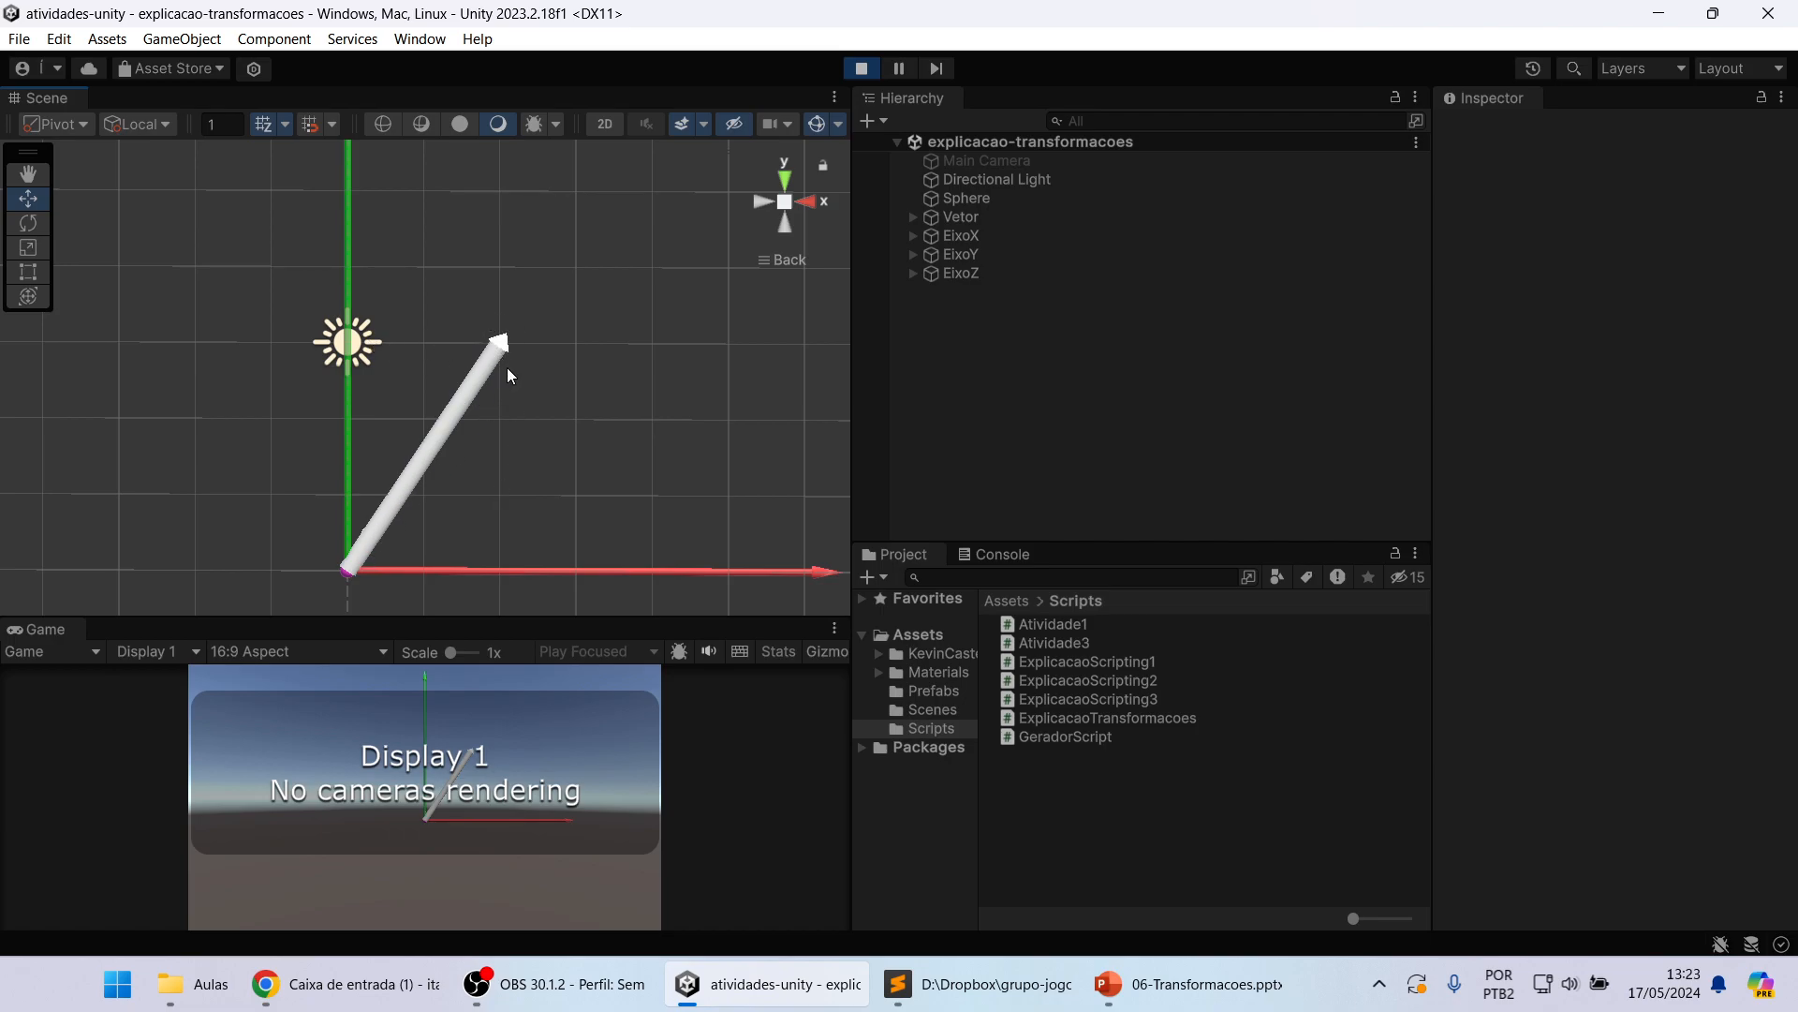
# Step: Set the Vetor object's P2 point to Y 4 and Z 3
pyautogui.click(936, 218)
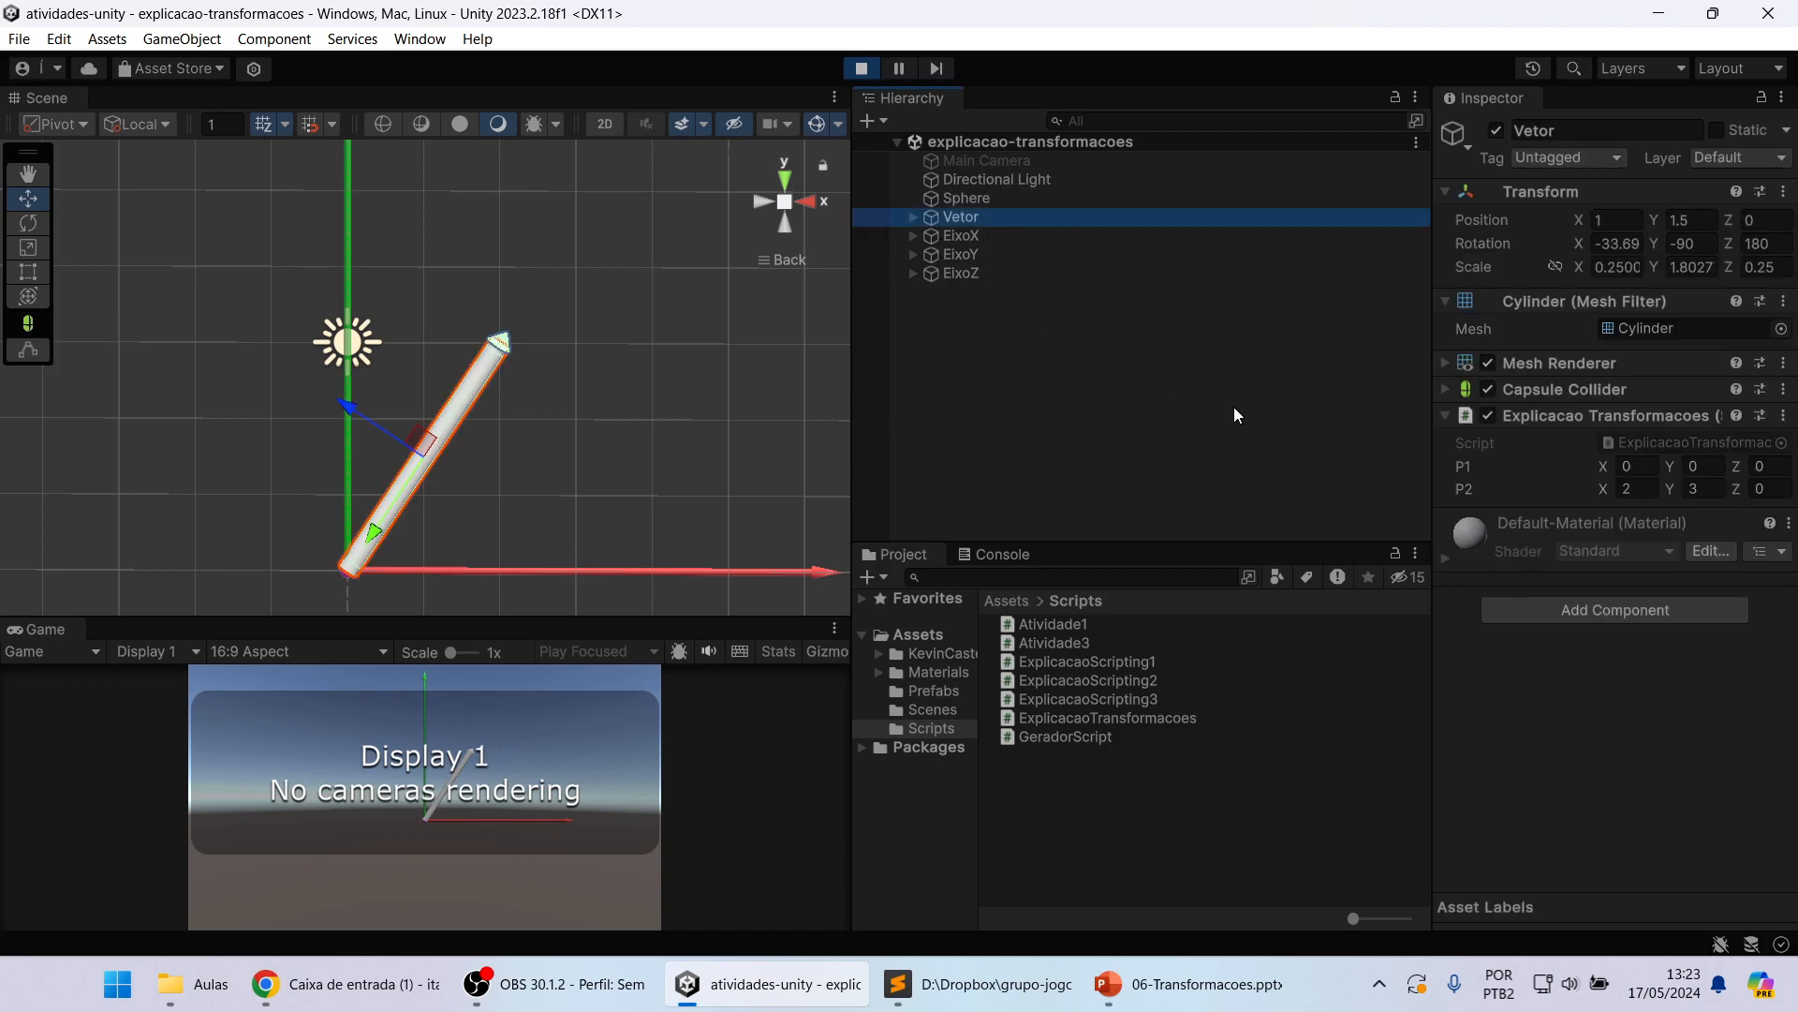
pyautogui.click(1645, 490)
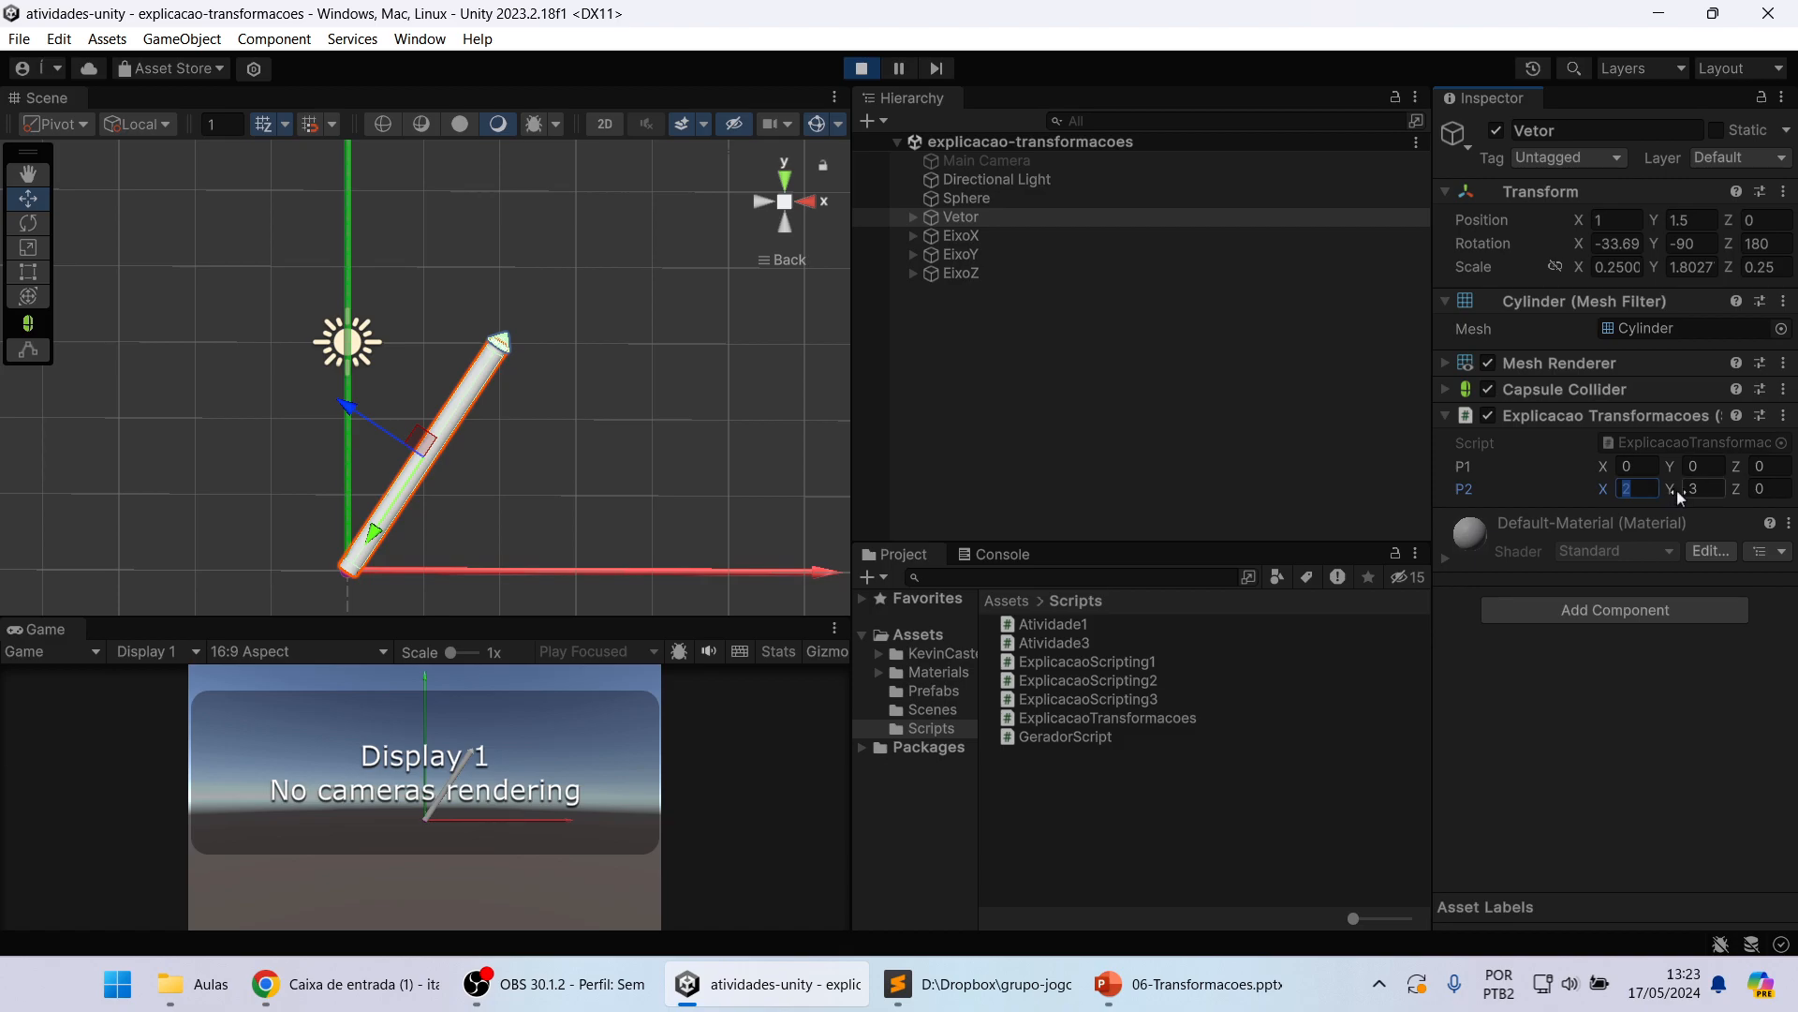
pyautogui.click(1704, 490)
pyautogui.write('4')
pyautogui.click(1766, 490)
pyautogui.write('3')
pyautogui.click(665, 732)
# Step: Examine the modified Vetor against the X, Y and Z axes from the Top, Back and side directions, ending in the Back view
pyautogui.keyDown('alt'); pyautogui.moveTo(750, 410); pyautogui.dragTo(618, 371); pyautogui.keyUp('alt')
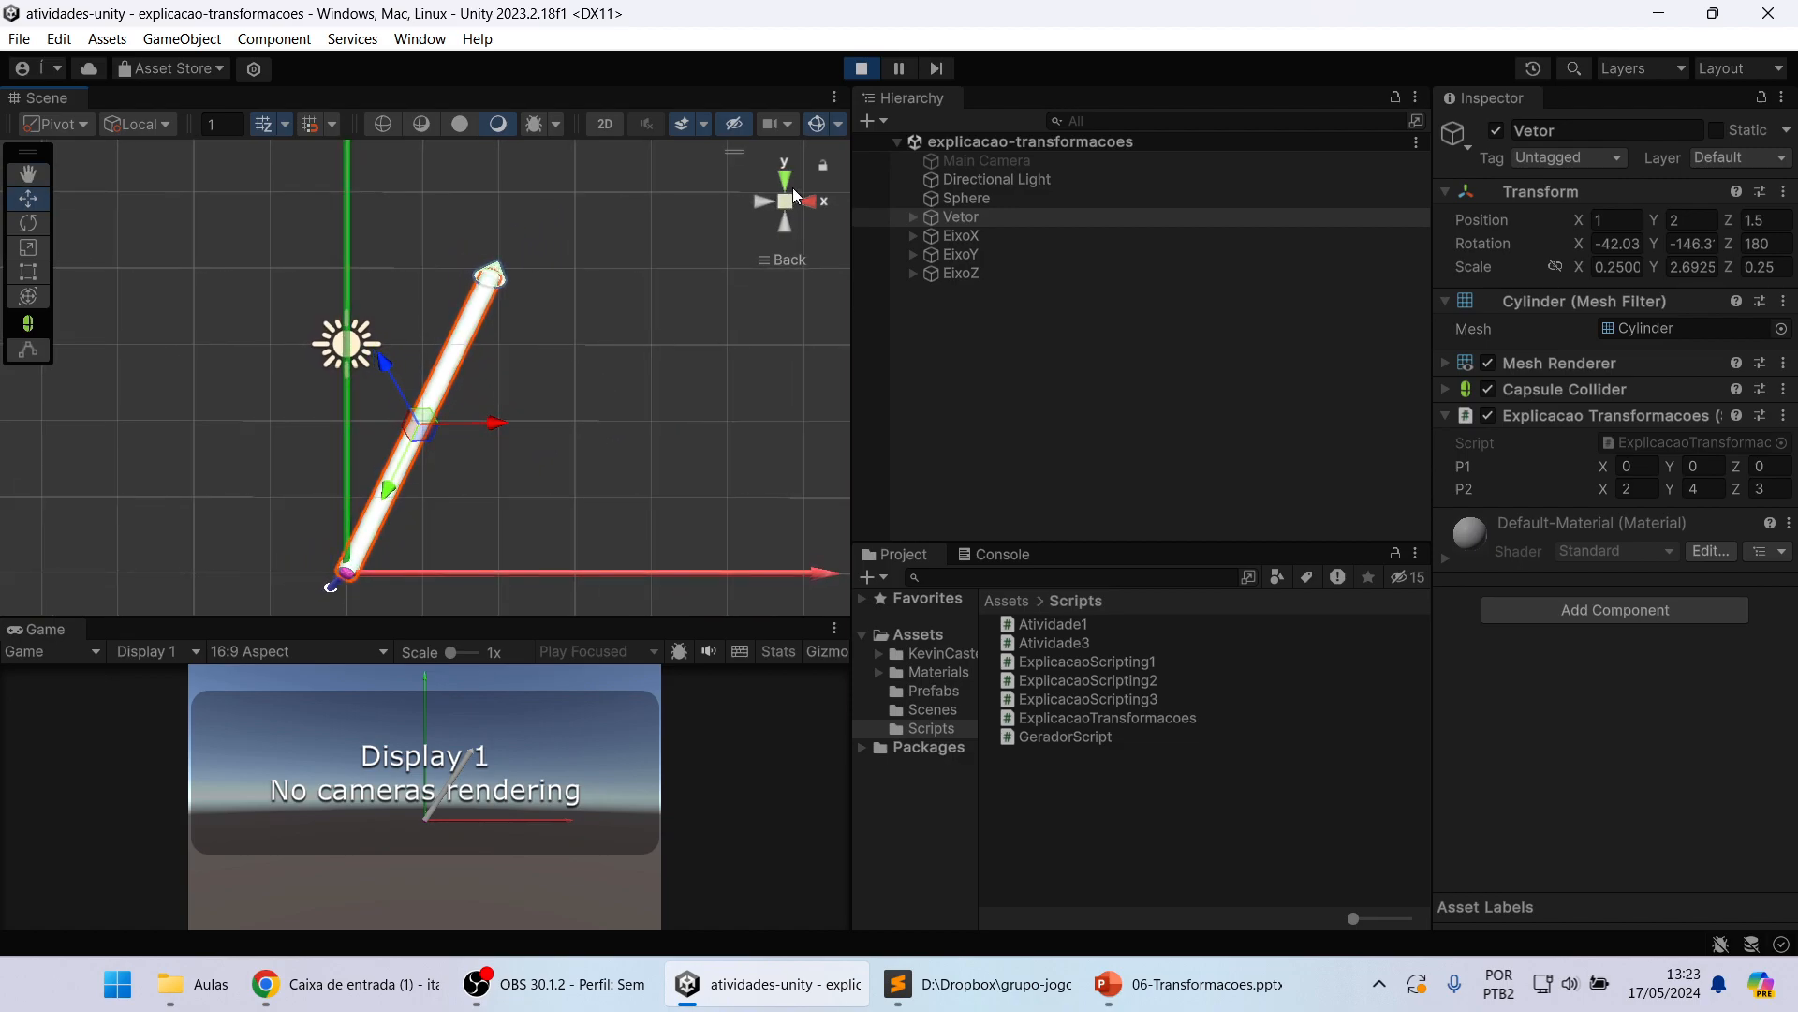
pyautogui.click(779, 175)
pyautogui.click(785, 221)
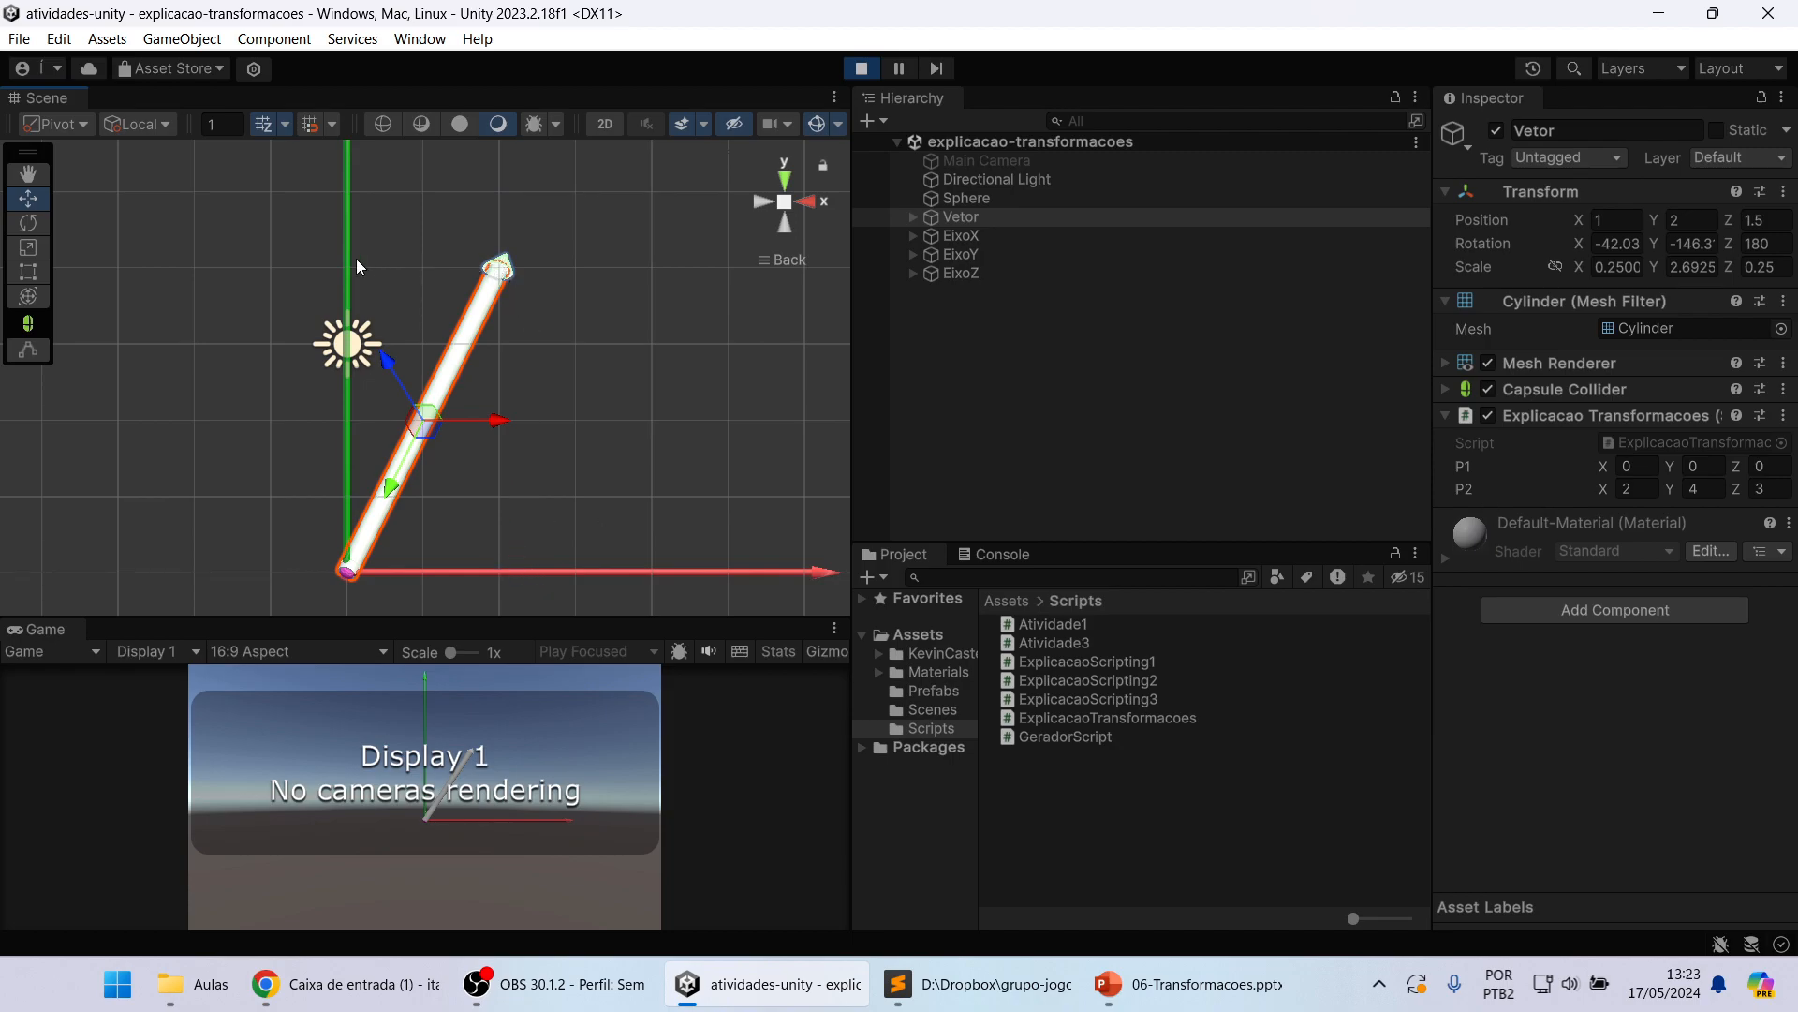
pyautogui.keyDown('alt'); pyautogui.moveTo(530, 313); pyautogui.dragTo(438, 536); pyautogui.keyUp('alt')
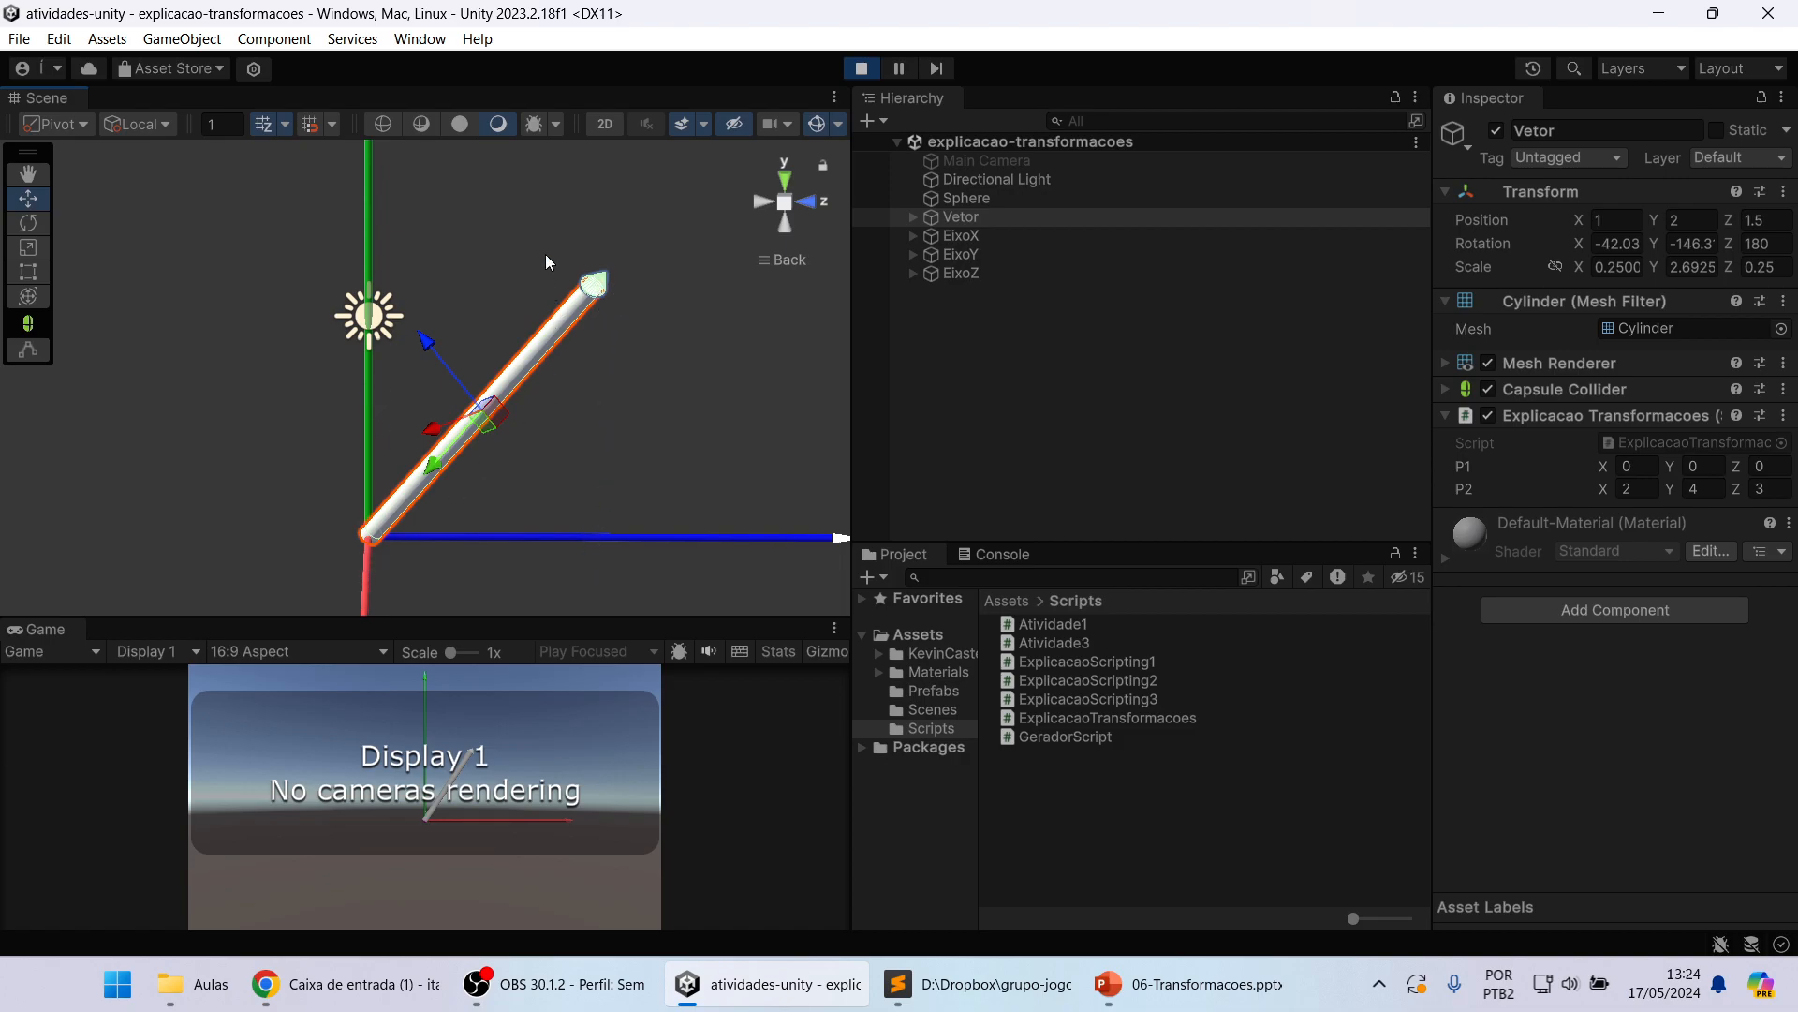
pyautogui.click(757, 200)
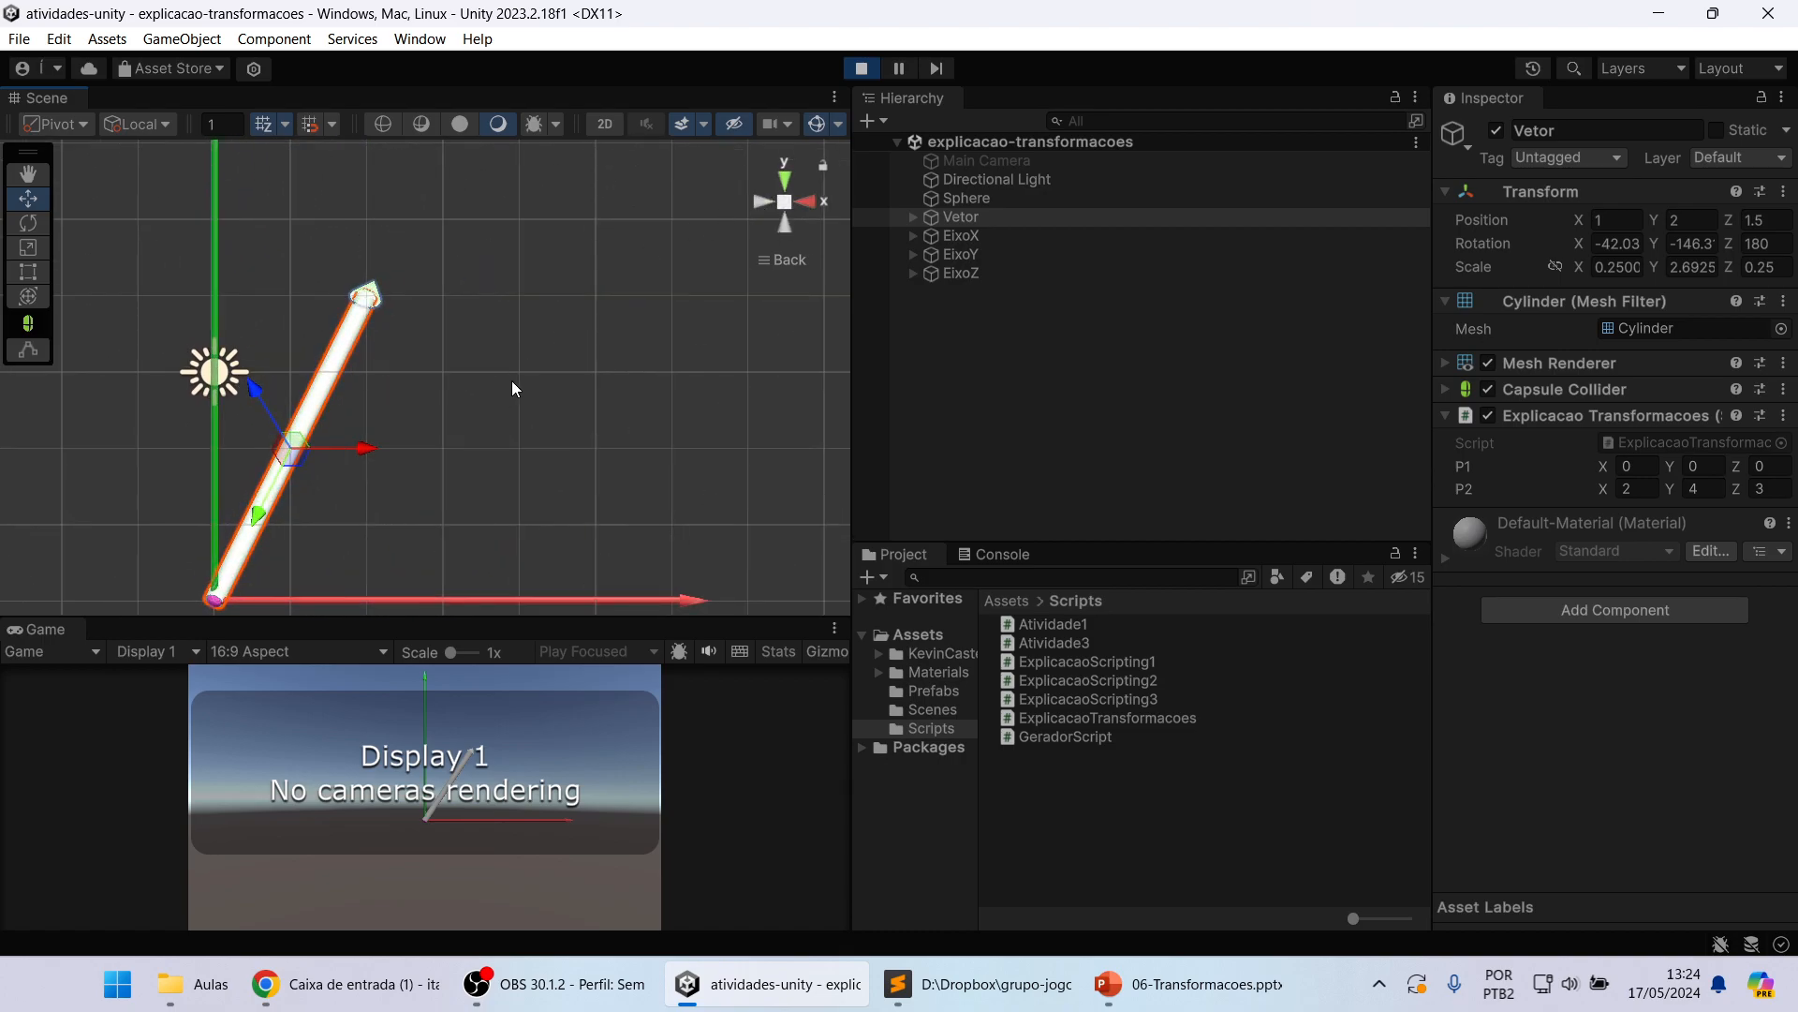
pyautogui.scroll(-3, 512, 381)
pyautogui.moveTo(462, 402); pyautogui.dragTo(522, 427, button='middle')
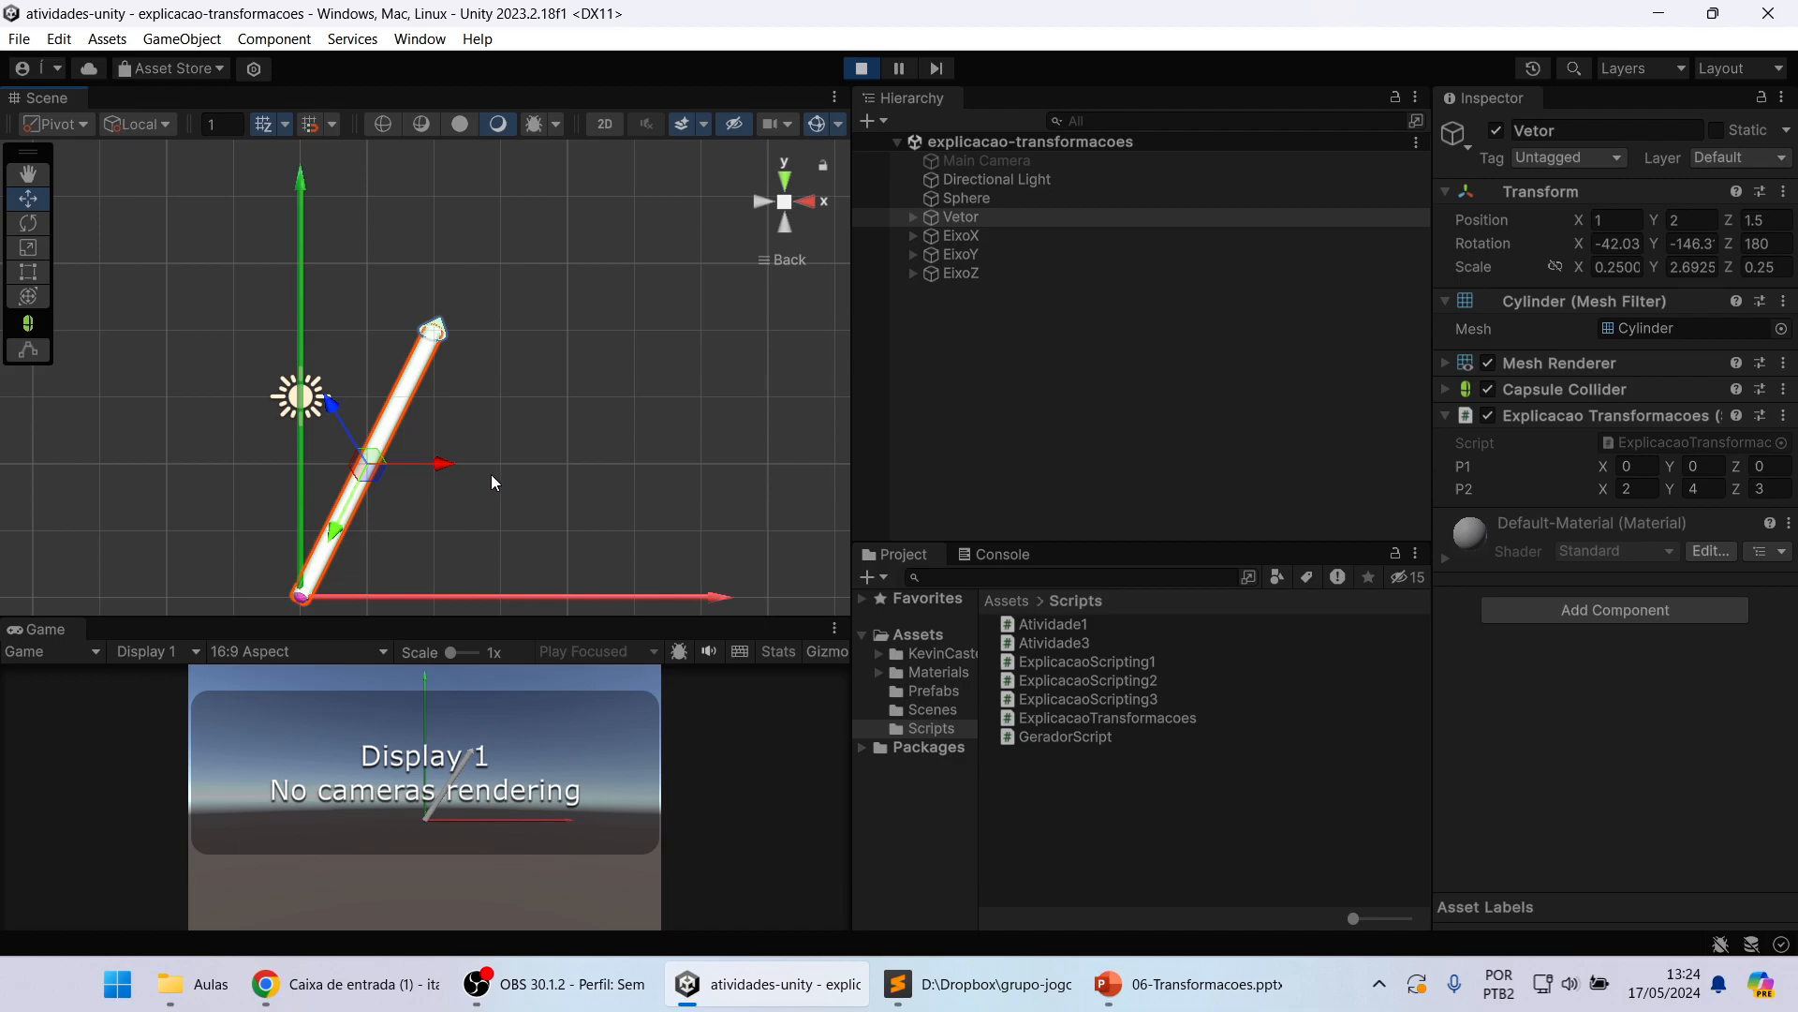
# Step: Examine the Vetor's slope against the Y and Z axes from the side and oblique angles, ending in the straight-on Back view
pyautogui.keyDown('alt'); pyautogui.moveTo(681, 449); pyautogui.dragTo(433, 576); pyautogui.keyUp('alt')
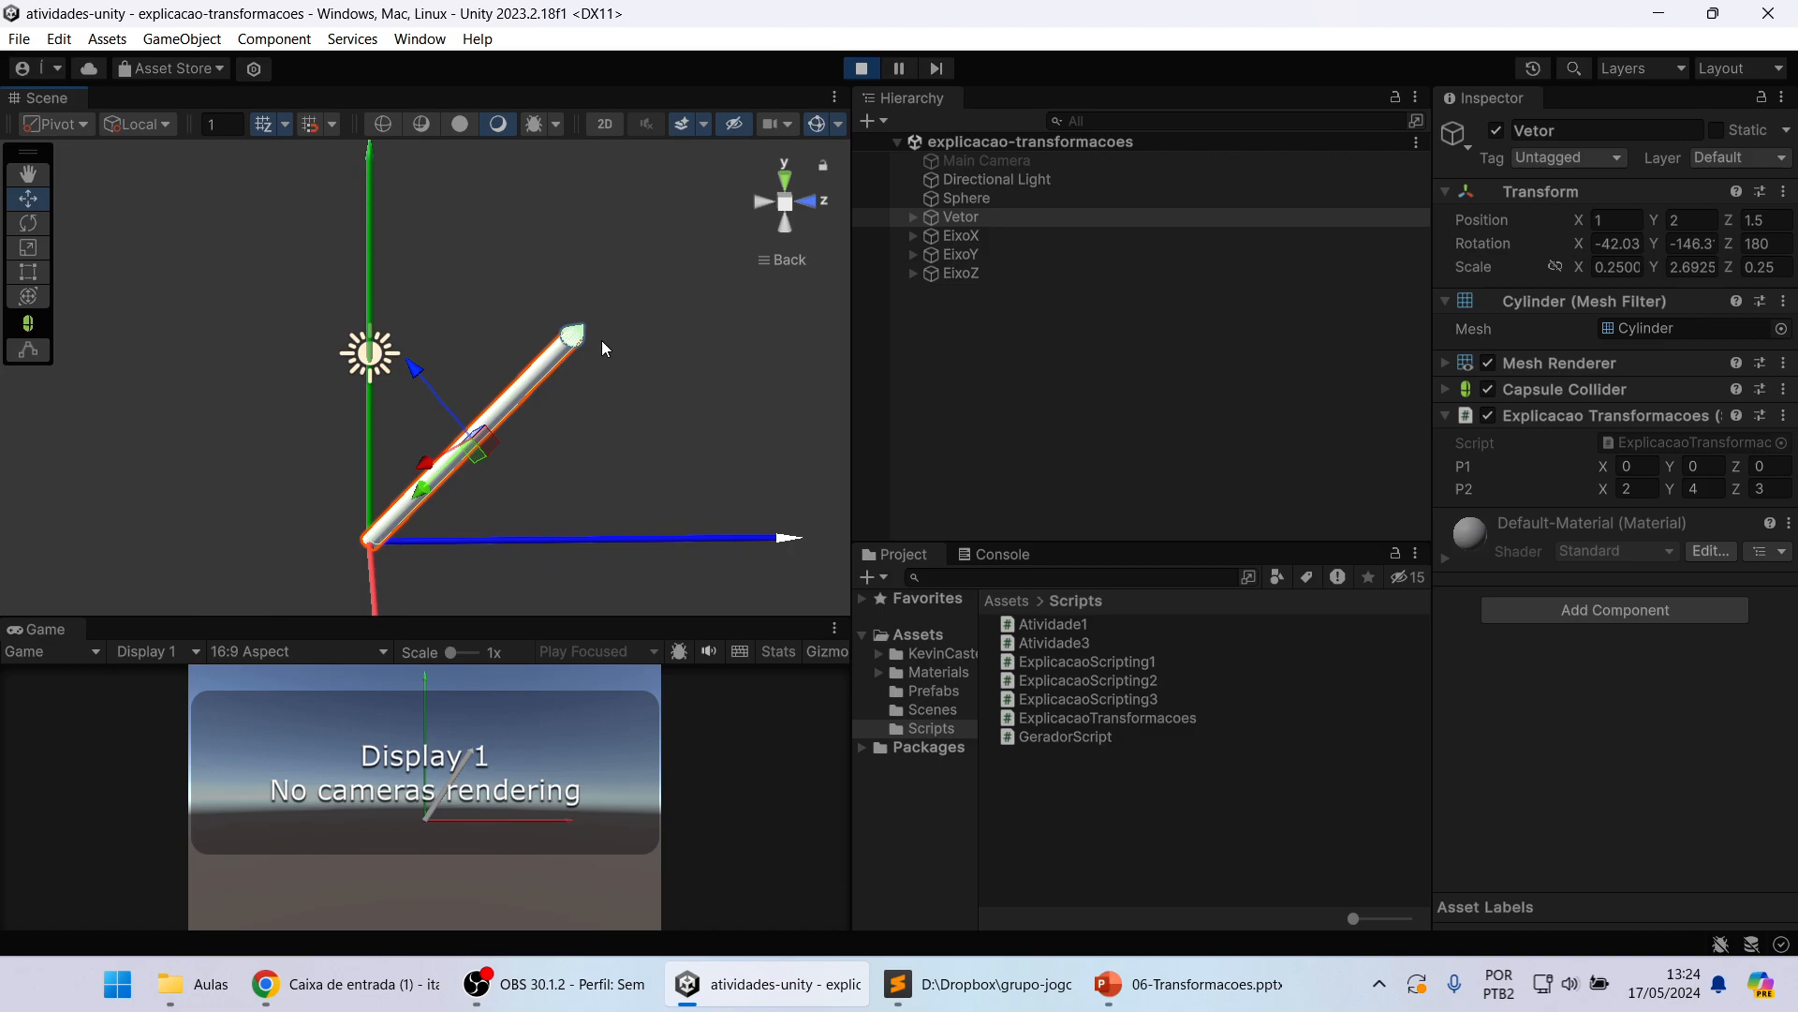
pyautogui.keyDown('alt'); pyautogui.moveTo(605, 349); pyautogui.dragTo(586, 413); pyautogui.keyUp('alt')
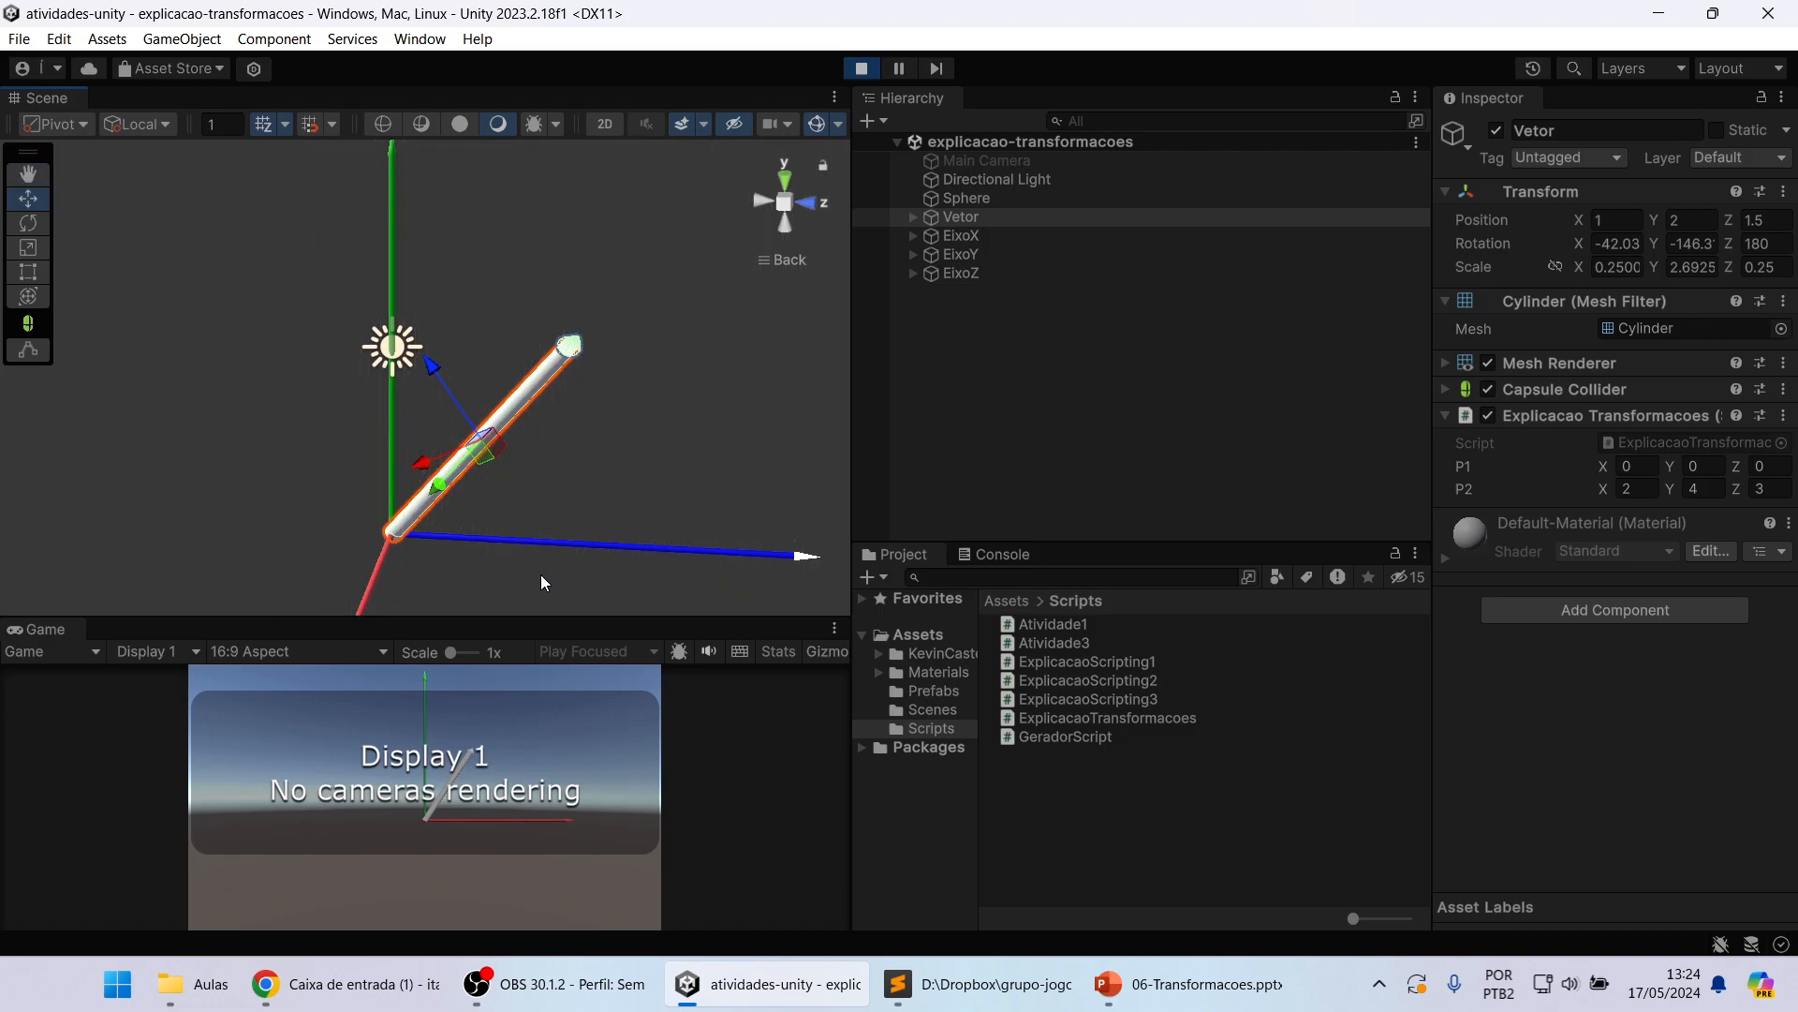
pyautogui.keyDown('alt'); pyautogui.moveTo(323, 502); pyautogui.dragTo(525, 513); pyautogui.keyUp('alt')
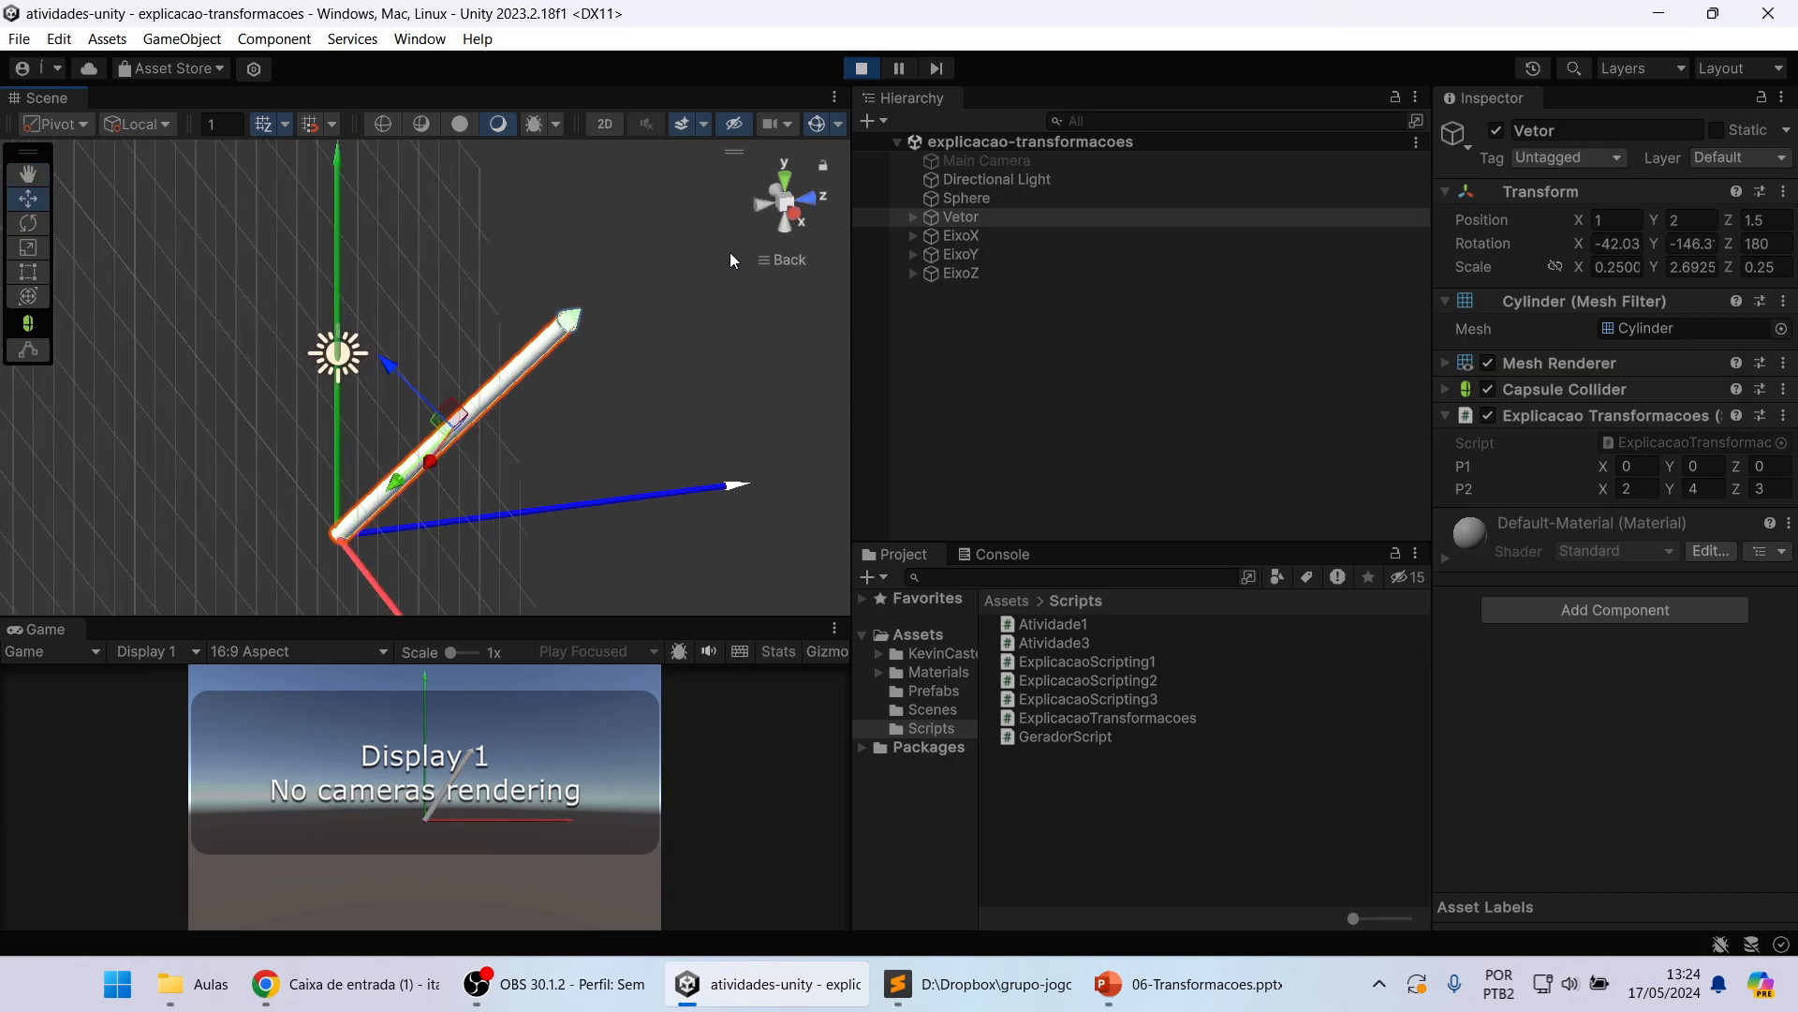
pyautogui.click(757, 207)
pyautogui.scroll(-1, 598, 435)
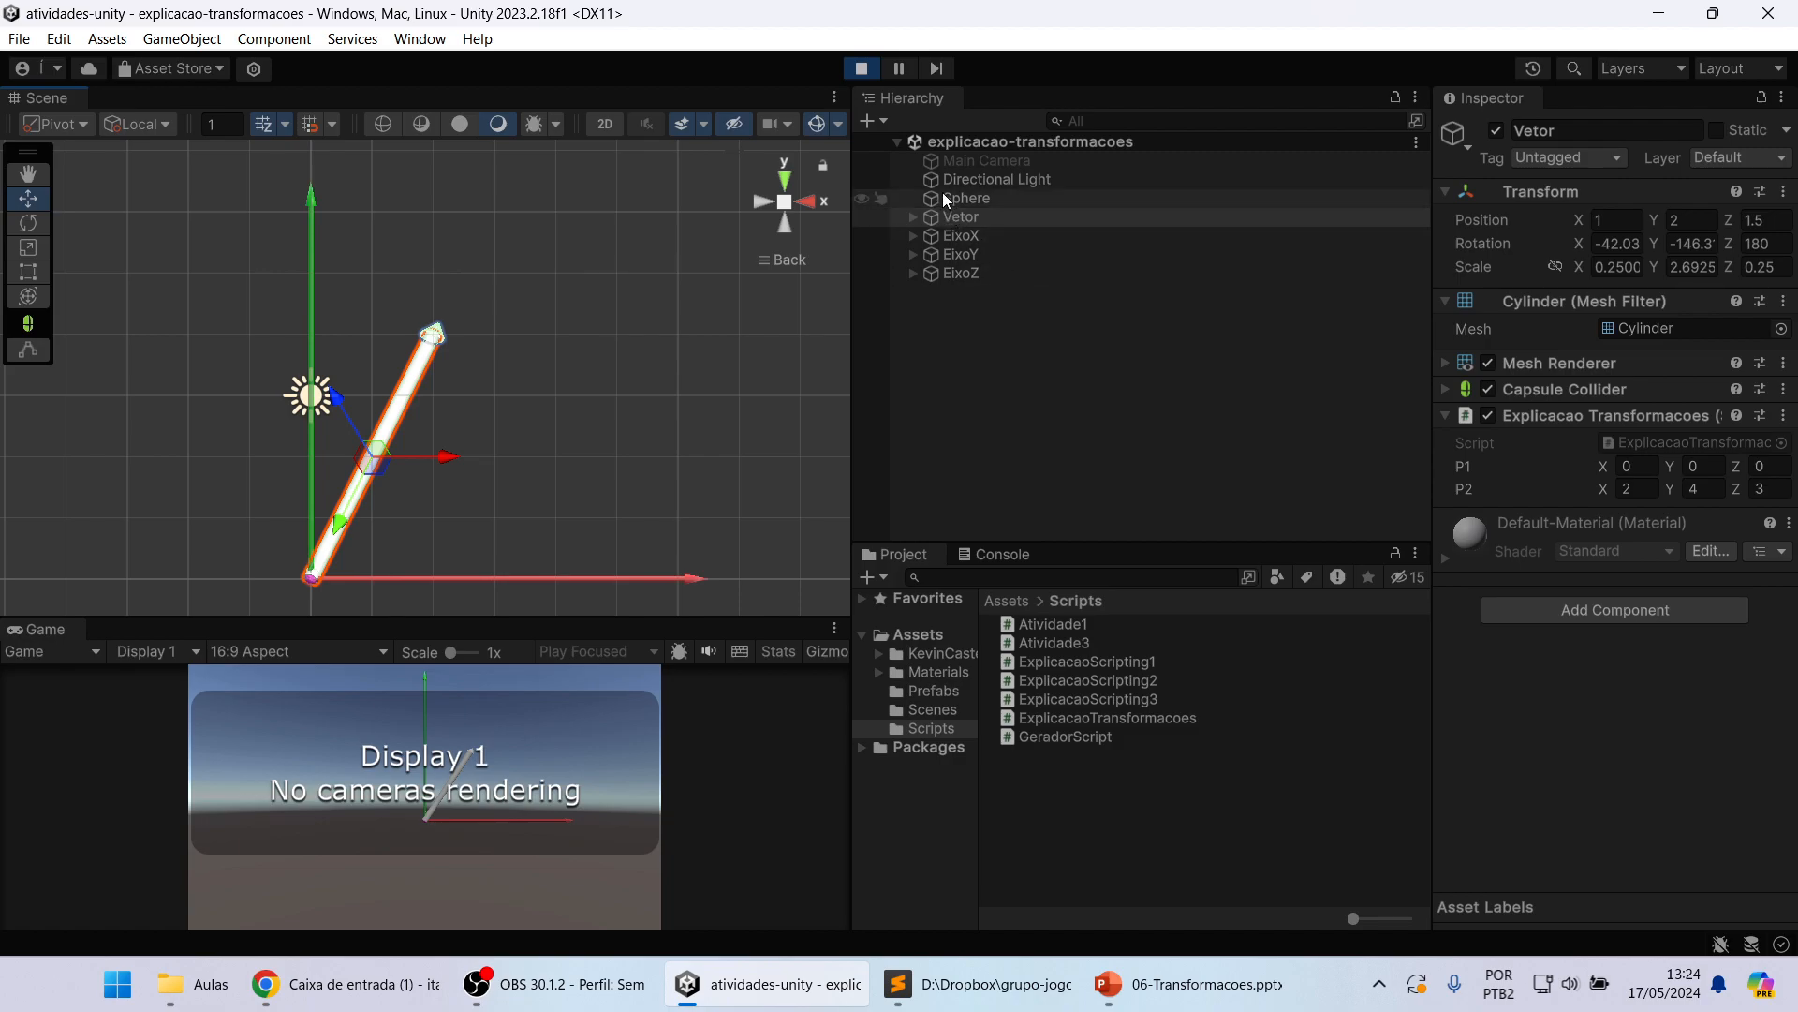
# Step: Select the Sphere and go through the Position, Rotation and Scale fields of its Transform
pyautogui.click(974, 198)
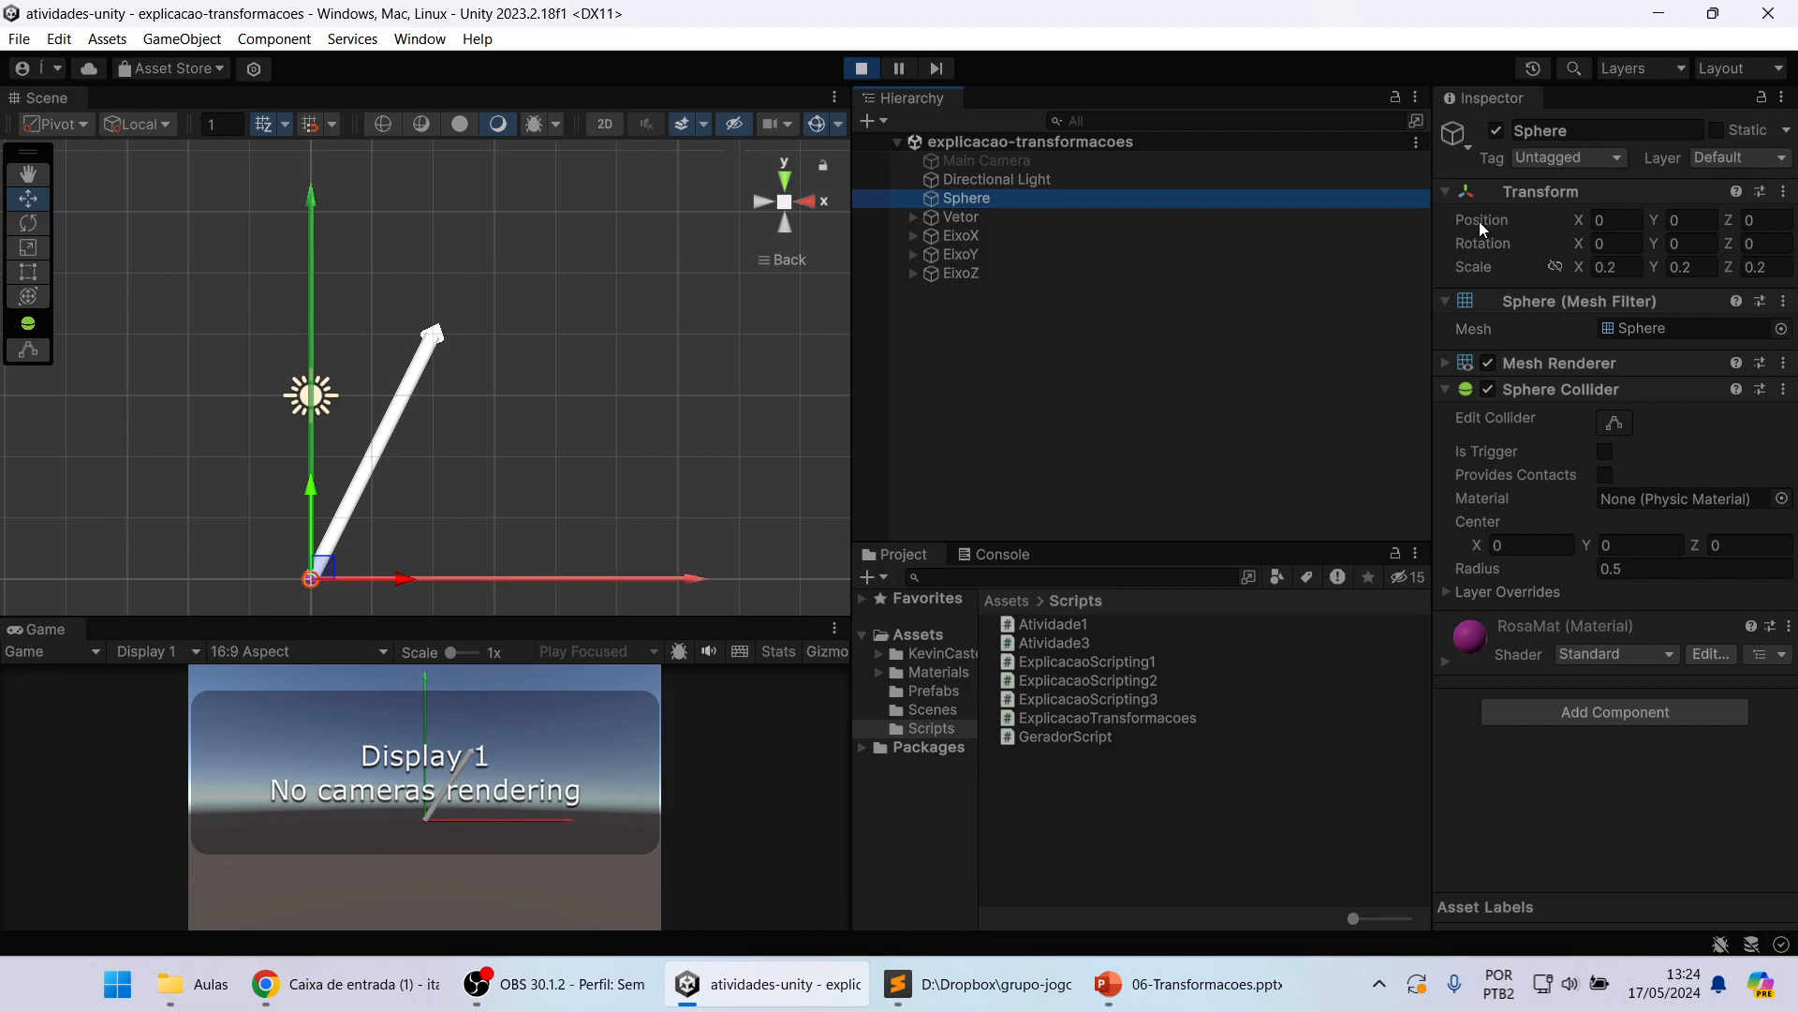
pyautogui.click(1694, 219)
pyautogui.press('Tab')
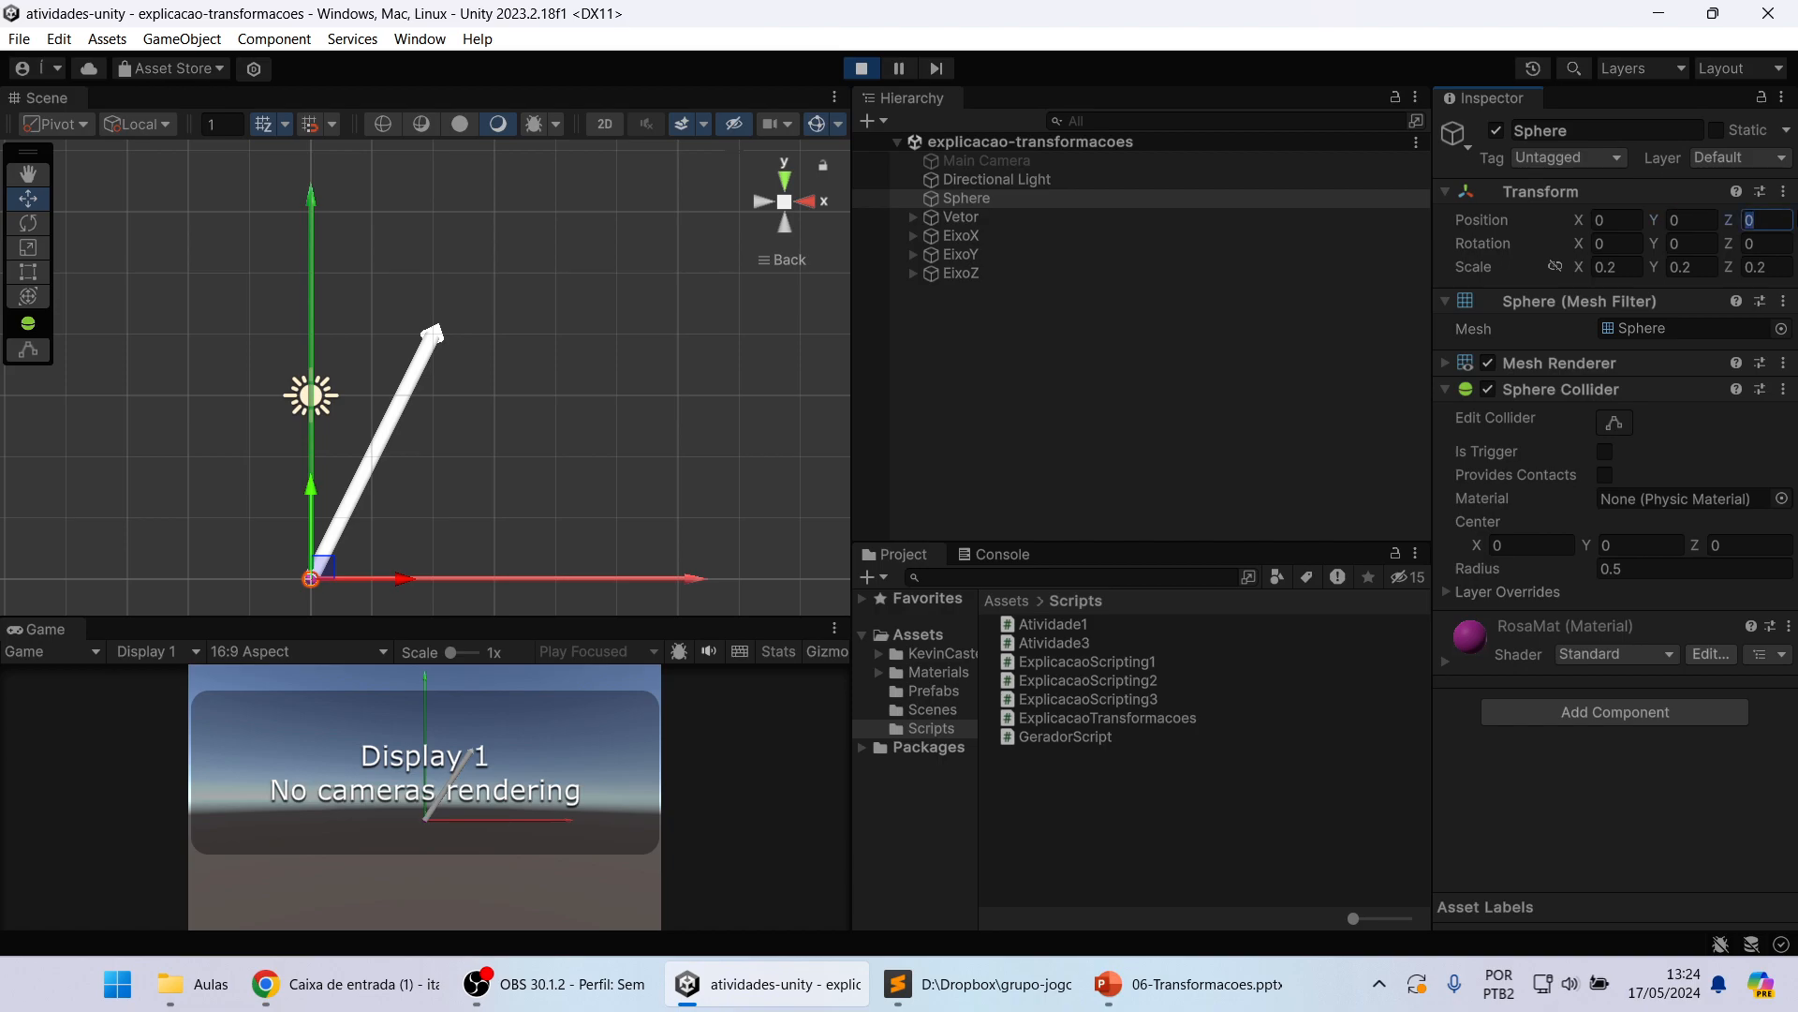
pyautogui.press('Tab')
pyautogui.press('Tab')
pyautogui.press('Tab')
pyautogui.click(1620, 264)
pyautogui.press('Tab')
pyautogui.press('Tab')
pyautogui.click(1694, 268)
pyautogui.click(1009, 221)
pyautogui.click(1004, 200)
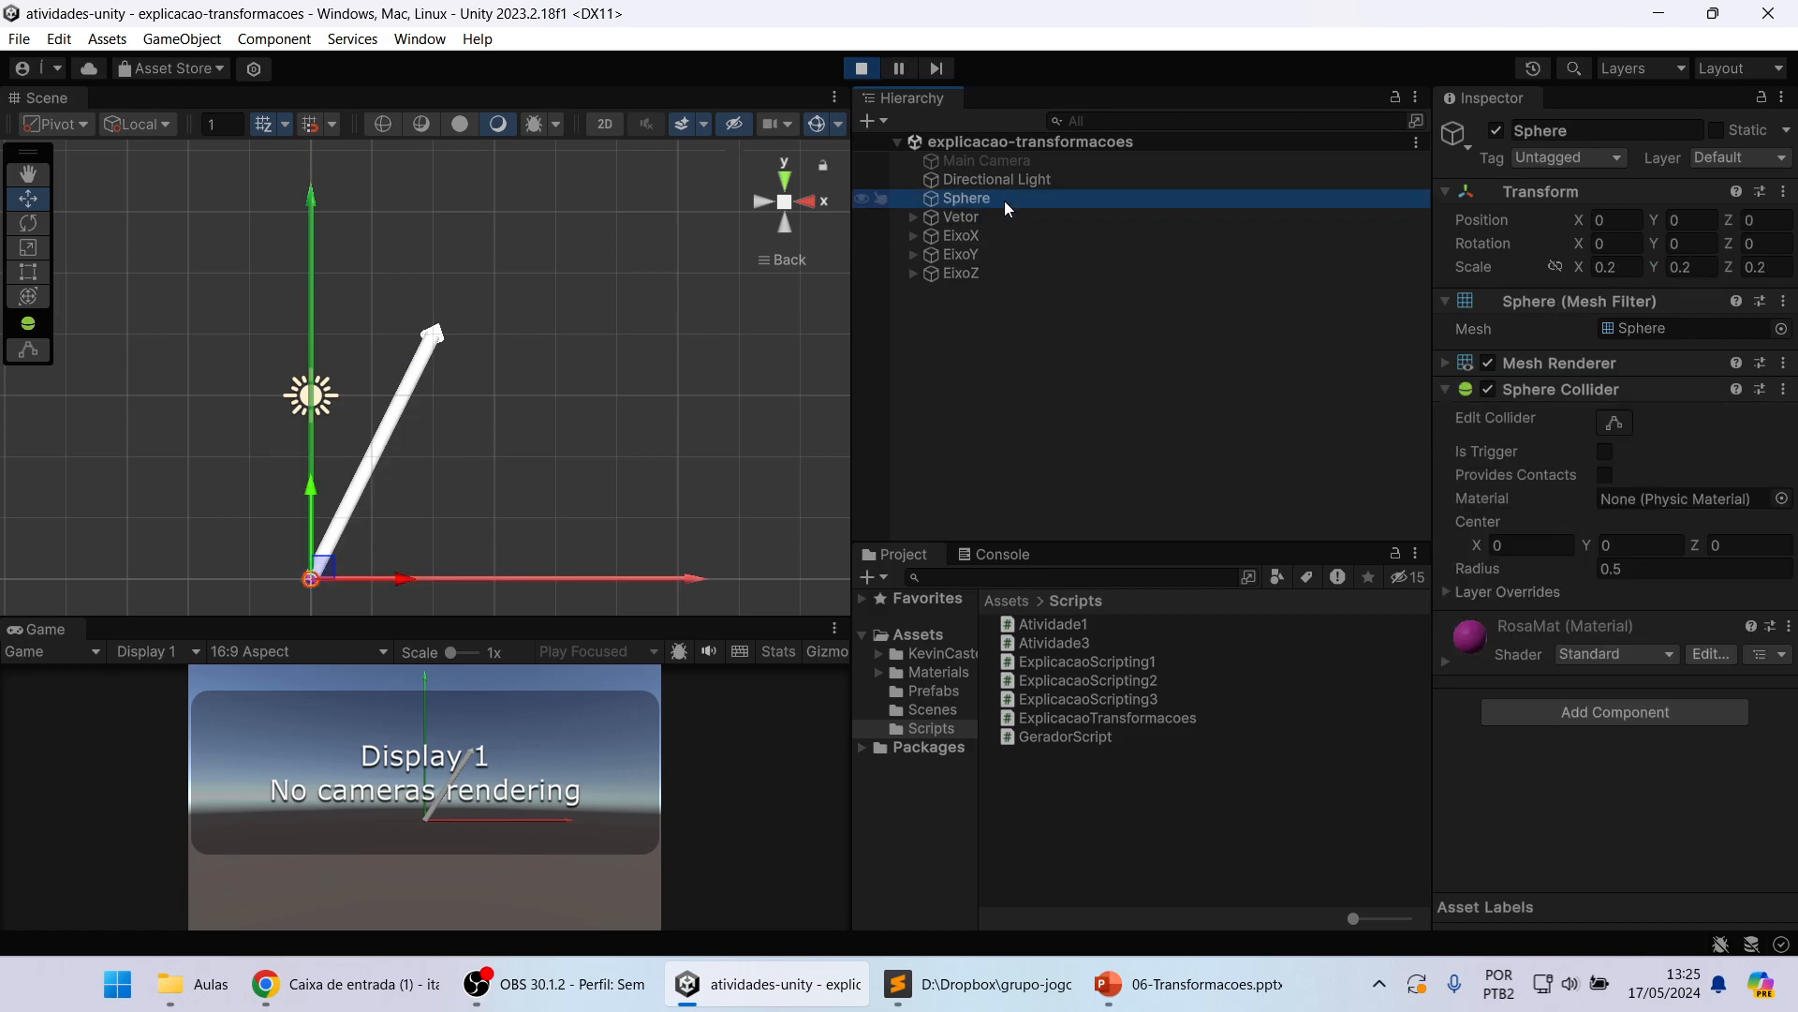
# Step: Add a new 3D Cube object to the scene
pyautogui.click(885, 123)
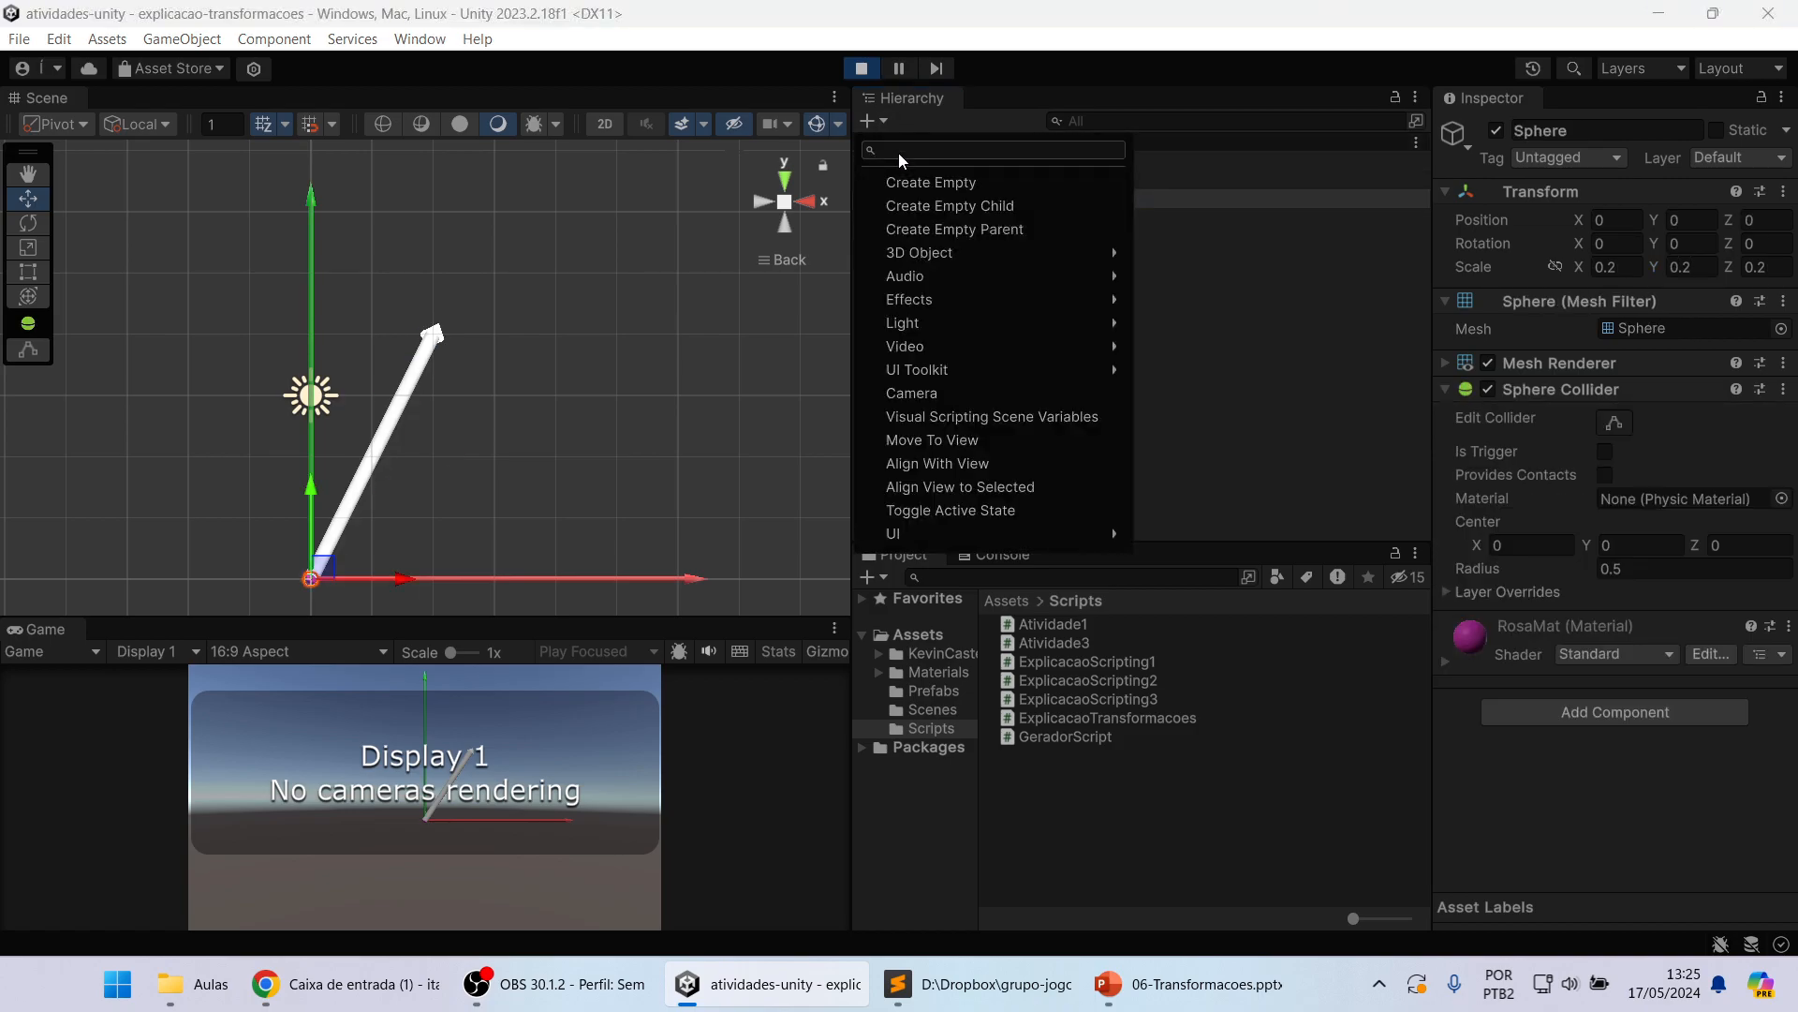
pyautogui.moveTo(919, 253)
pyautogui.click(1202, 257)
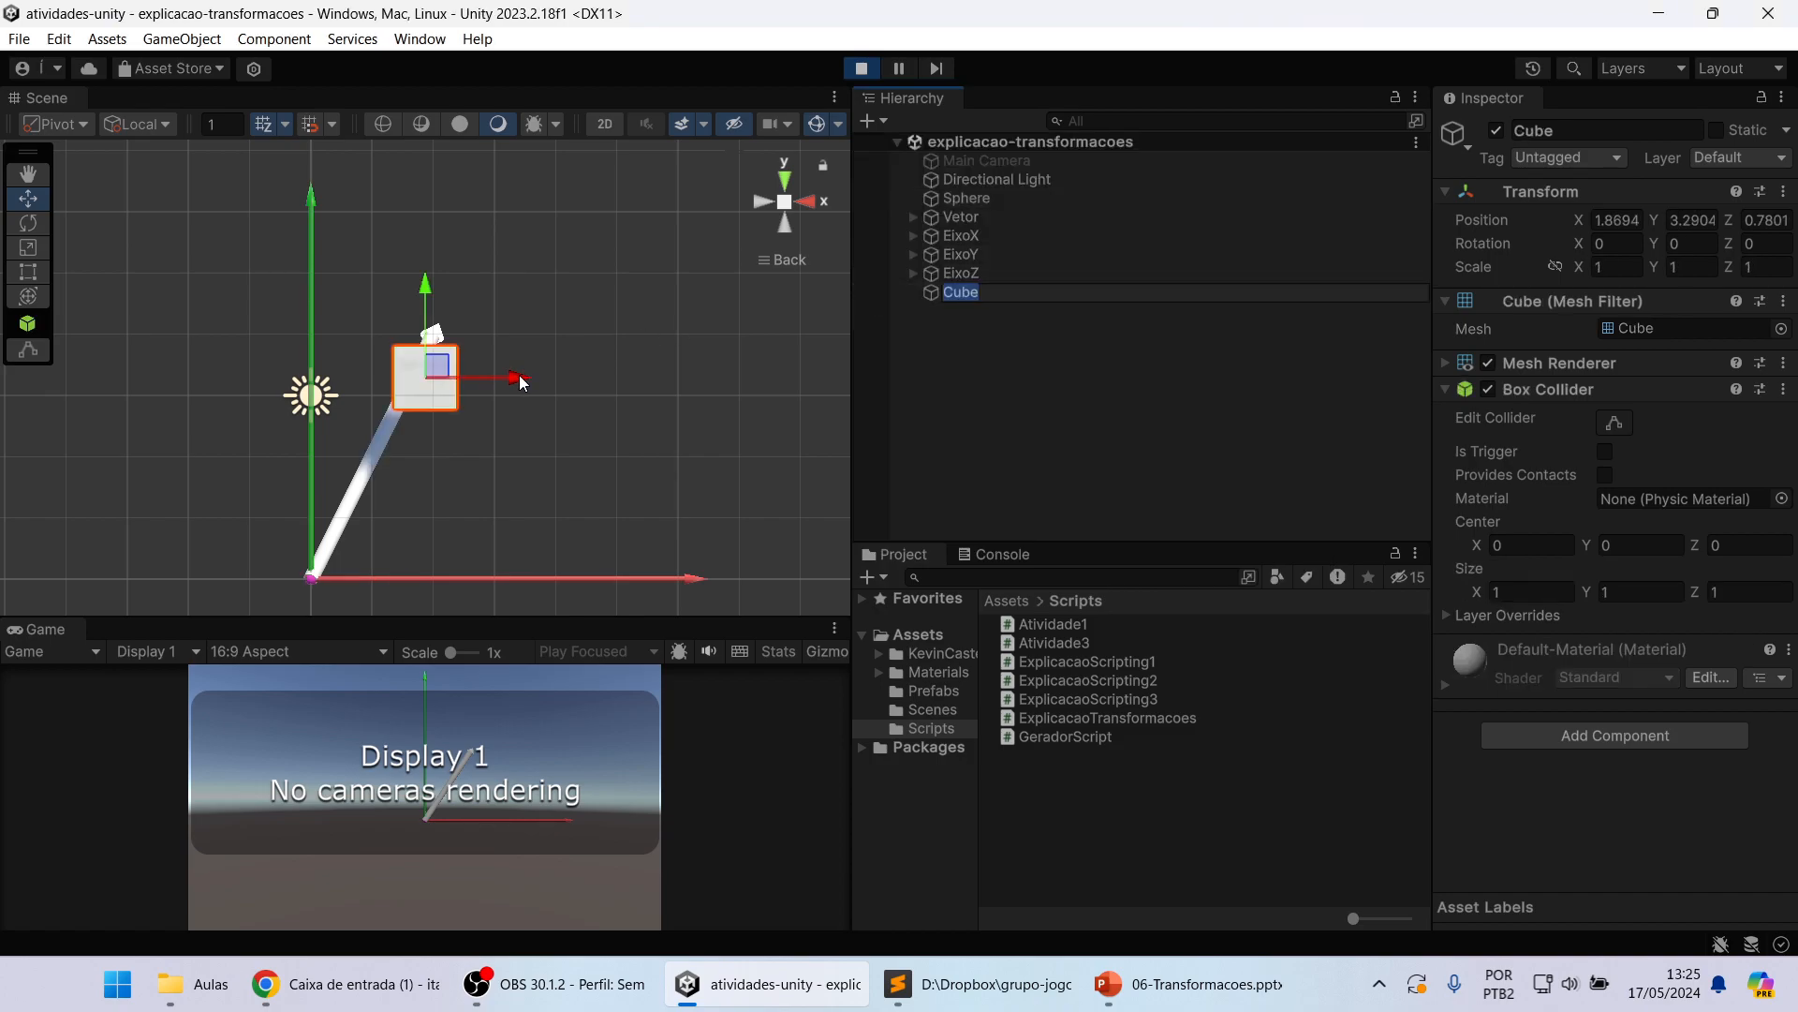
# Step: Set the Cube's position to X 2, Y 3 and Z 0
pyautogui.click(1608, 221)
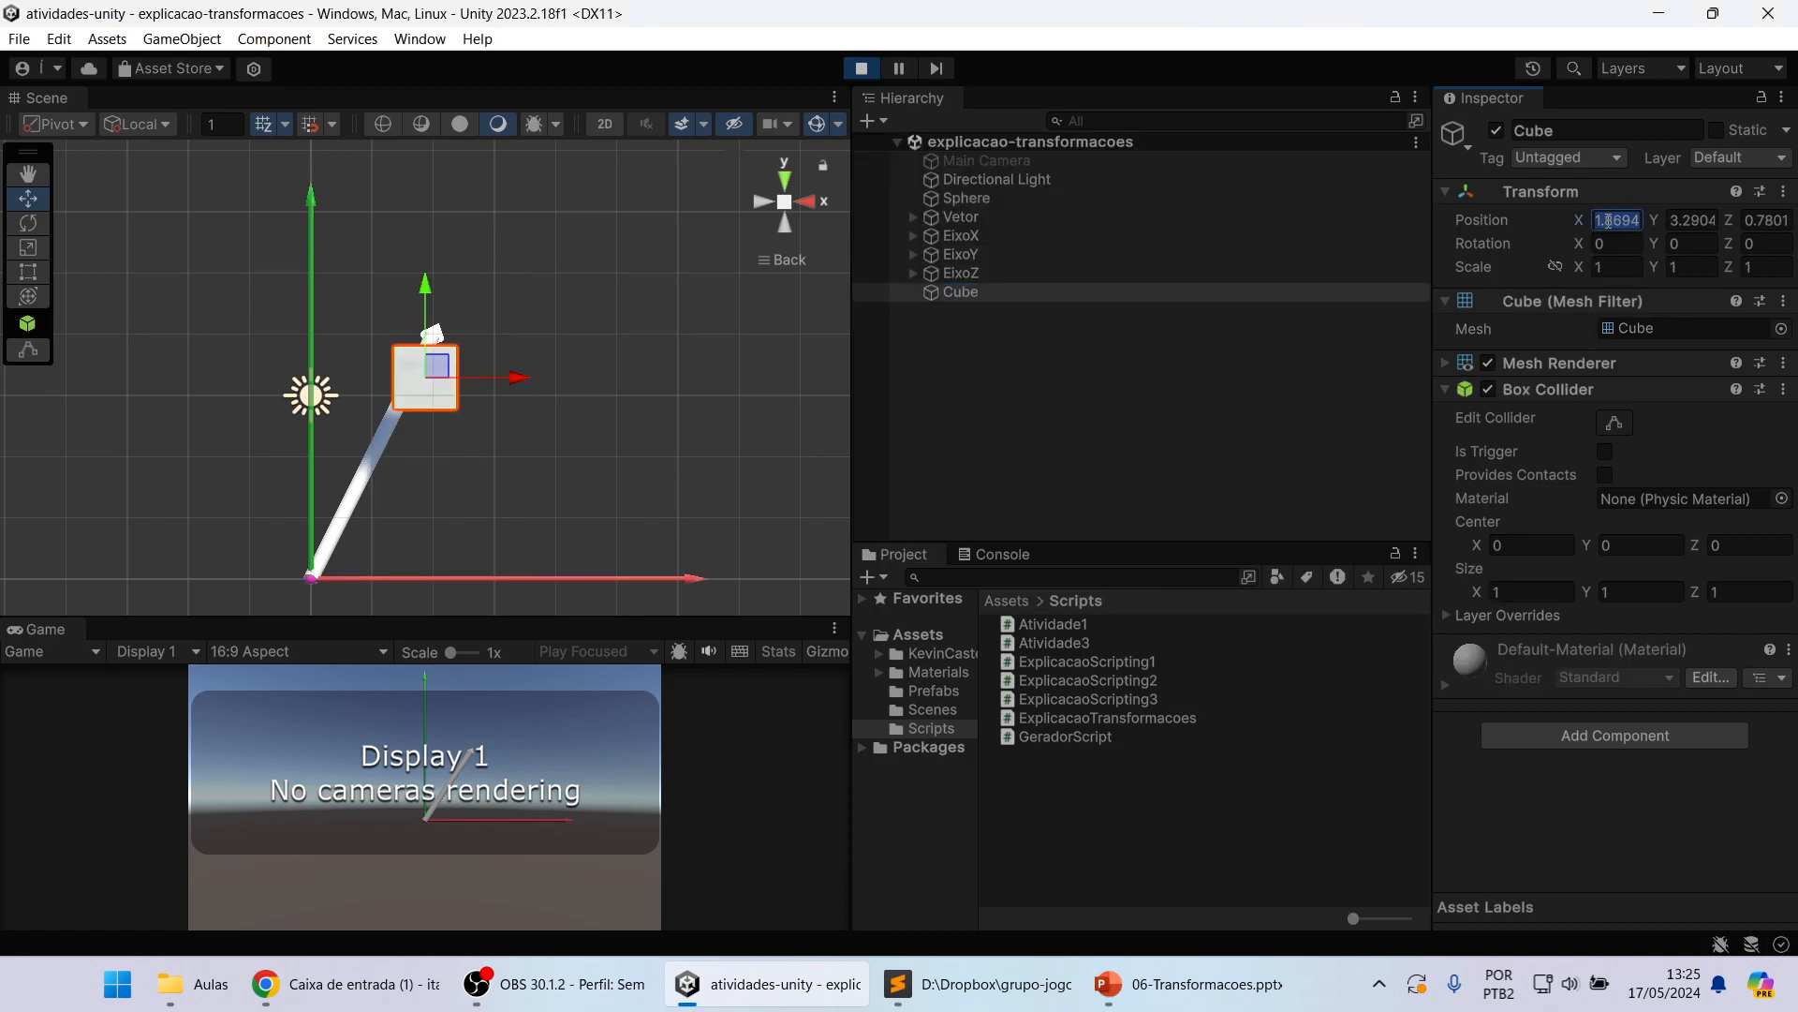
pyautogui.write('2')
pyautogui.click(1692, 221)
pyautogui.write('3')
pyautogui.click(1753, 221)
pyautogui.write('0')
pyautogui.press('Return')
pyautogui.scroll(3, 453, 475)
pyautogui.scroll(-2, 437, 408)
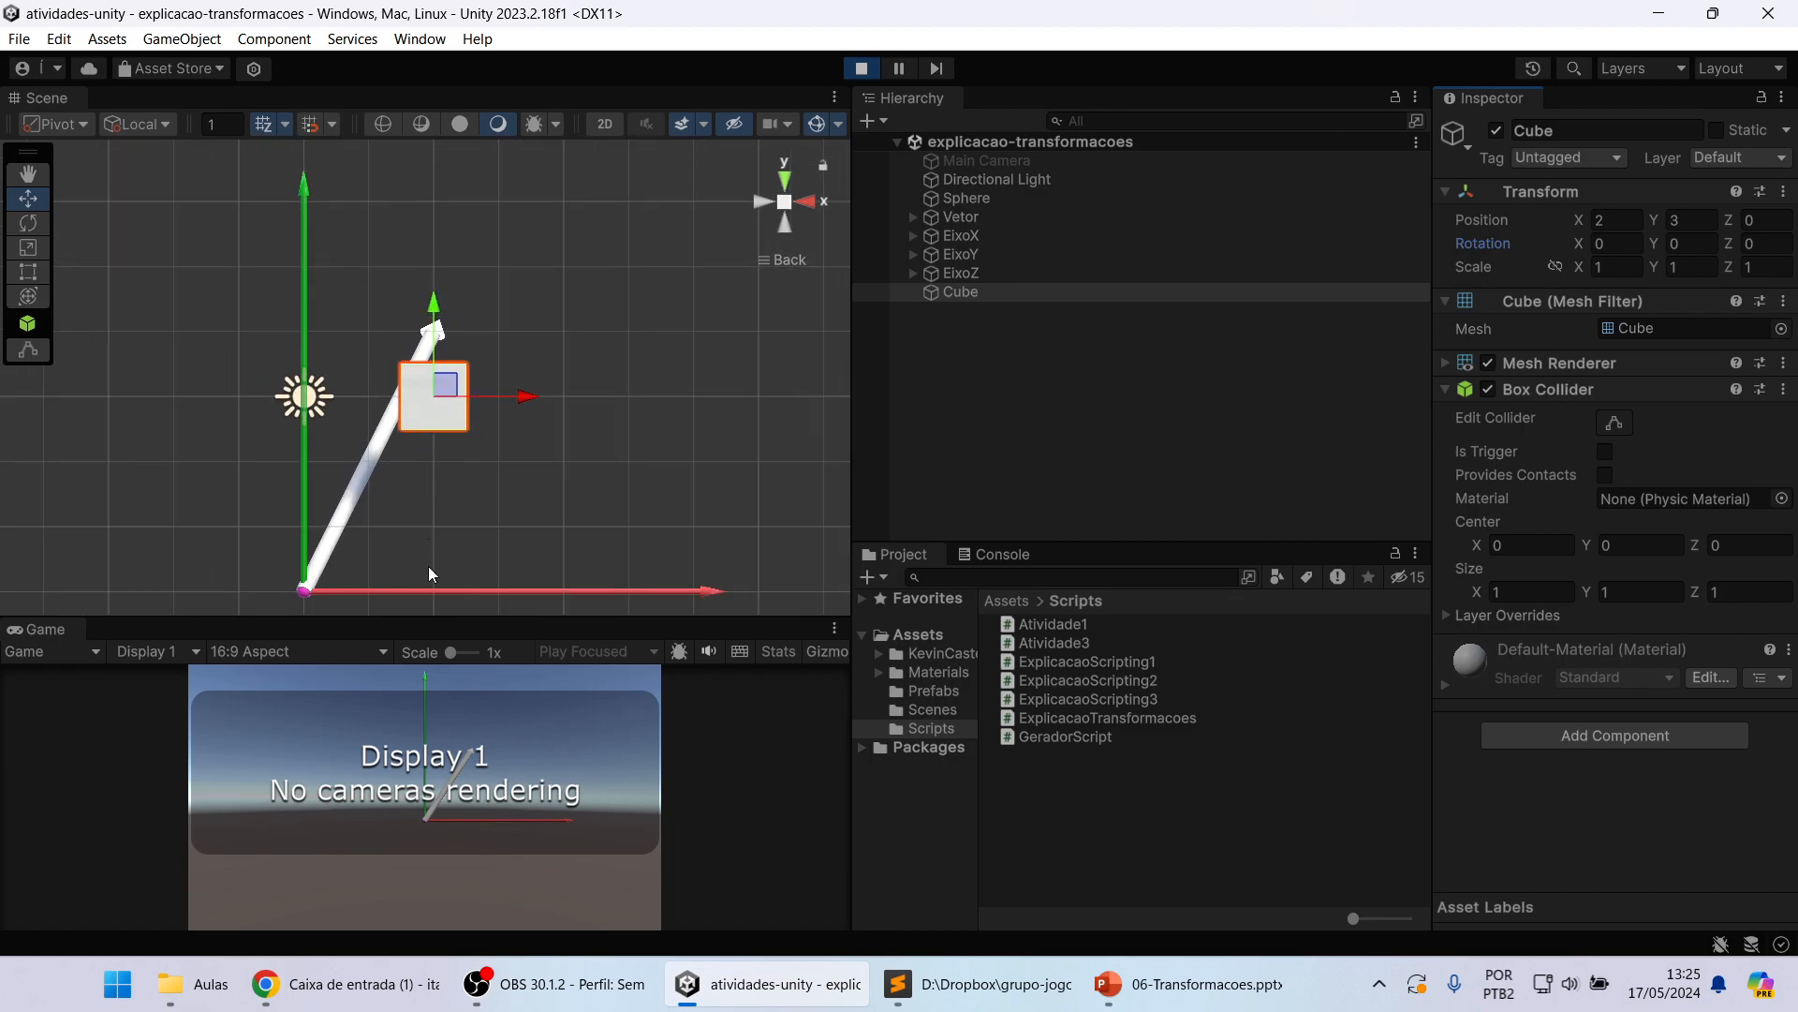
# Step: Activate the Main Camera object
pyautogui.moveTo(562, 416); pyautogui.dragTo(734, 226, button='right')
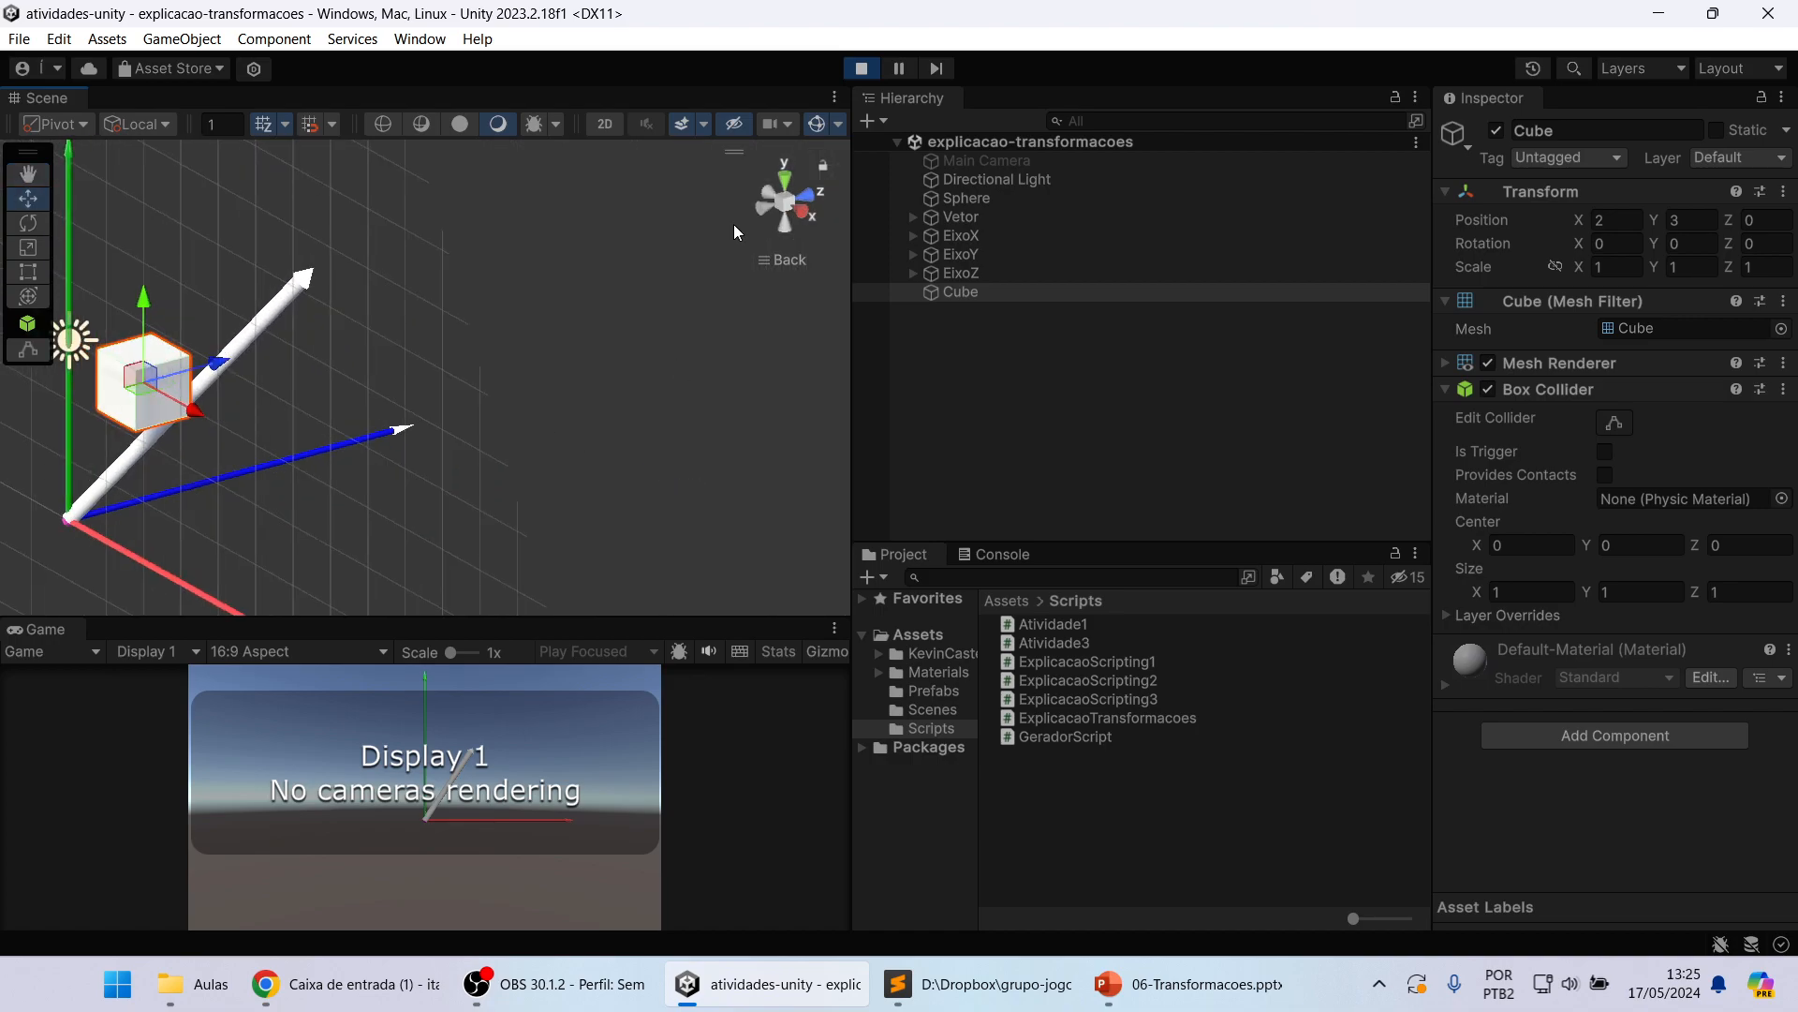
pyautogui.click(767, 186)
pyautogui.click(803, 207)
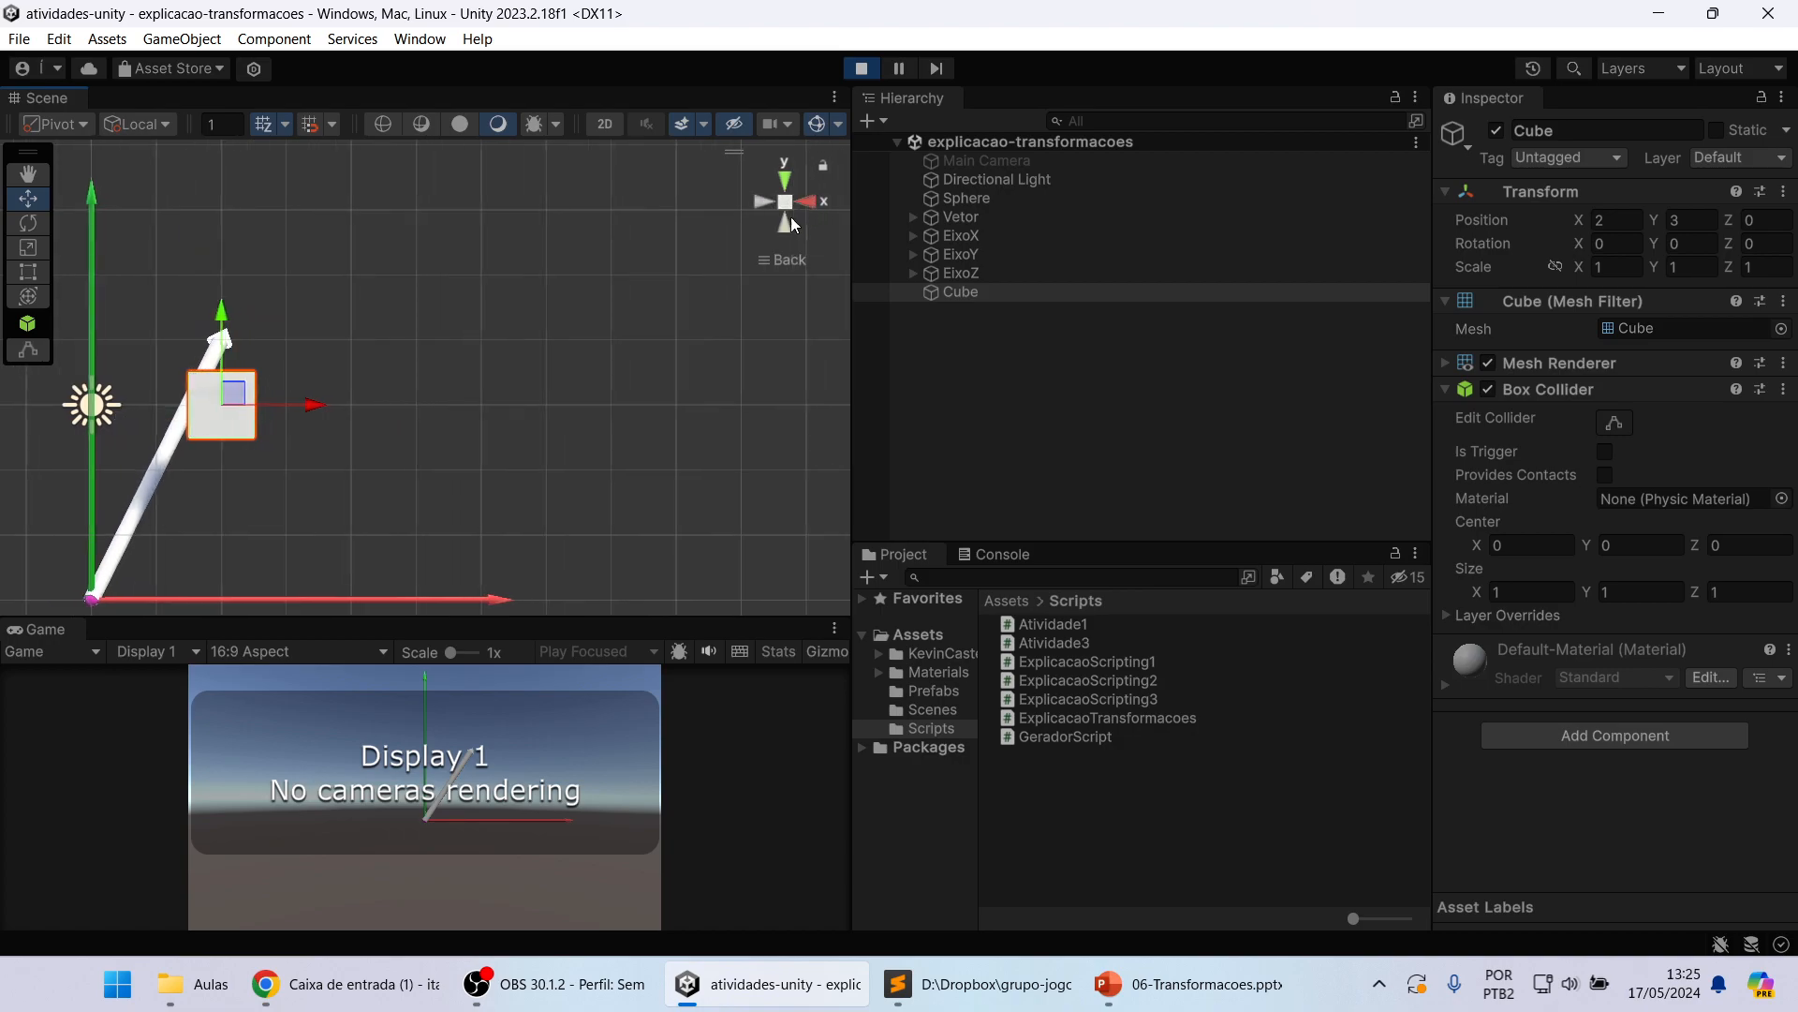
pyautogui.moveTo(431, 389); pyautogui.dragTo(662, 356, button='middle')
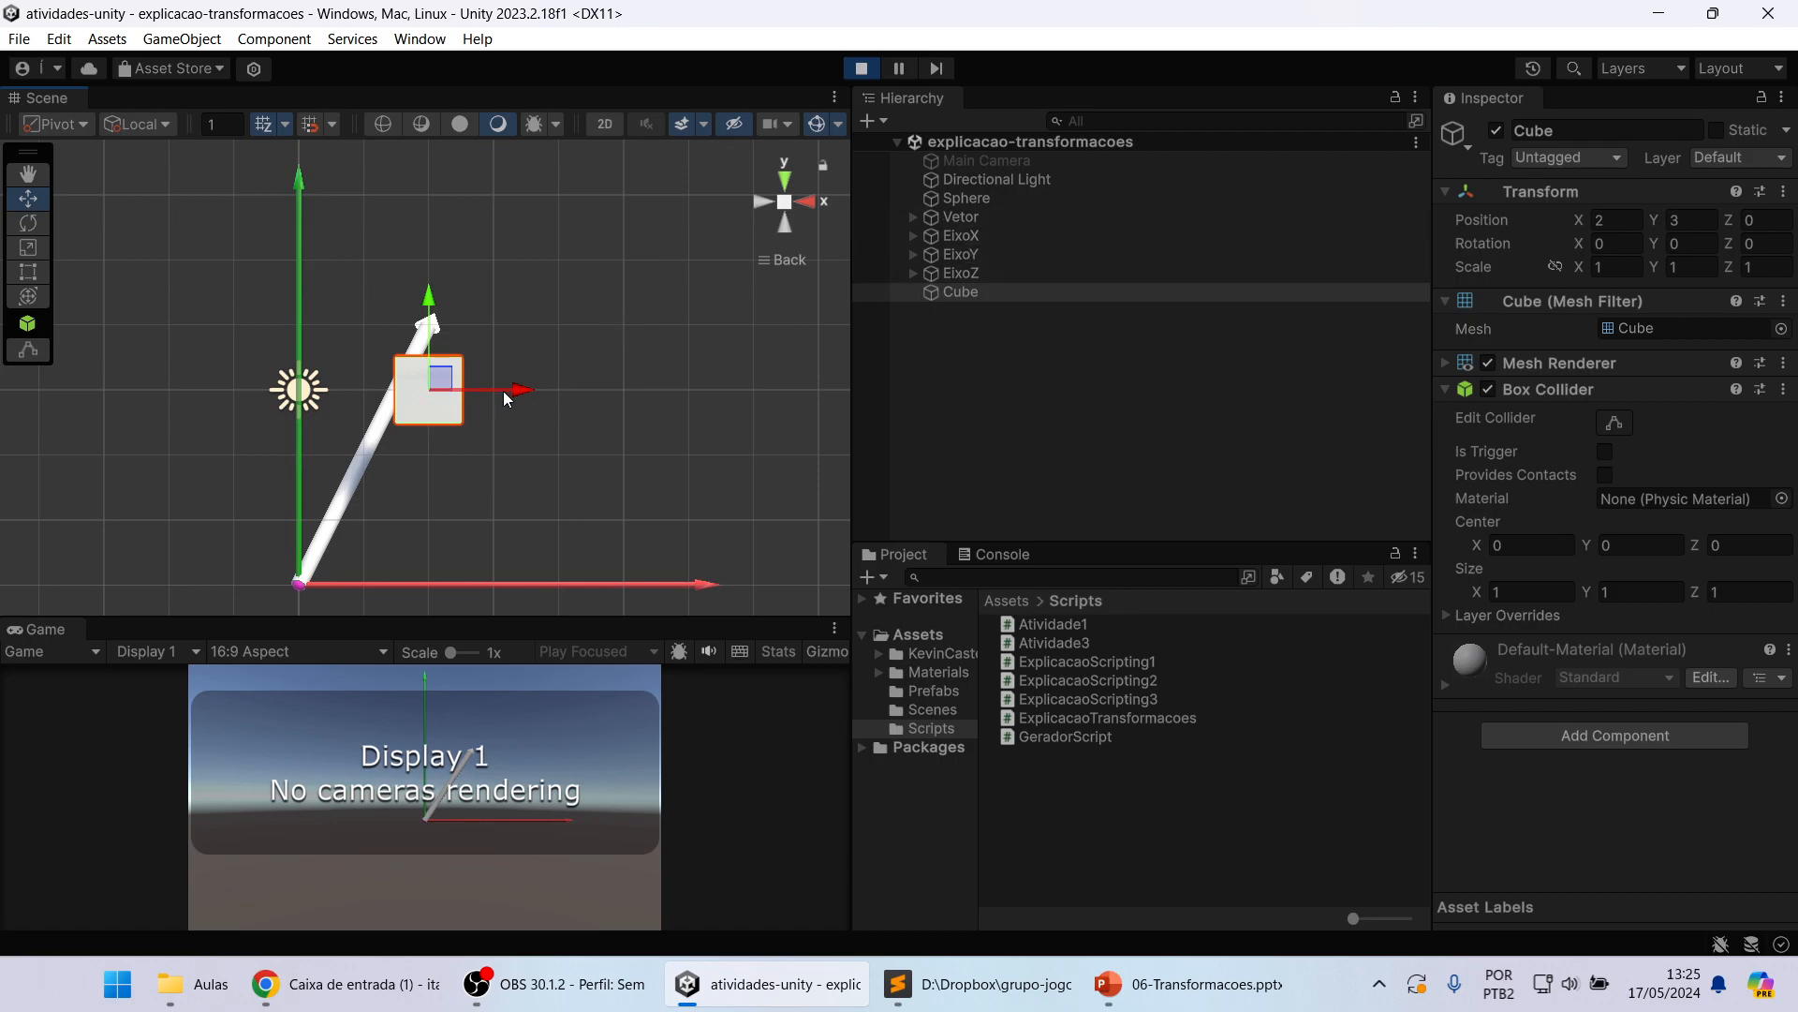
pyautogui.click(1046, 163)
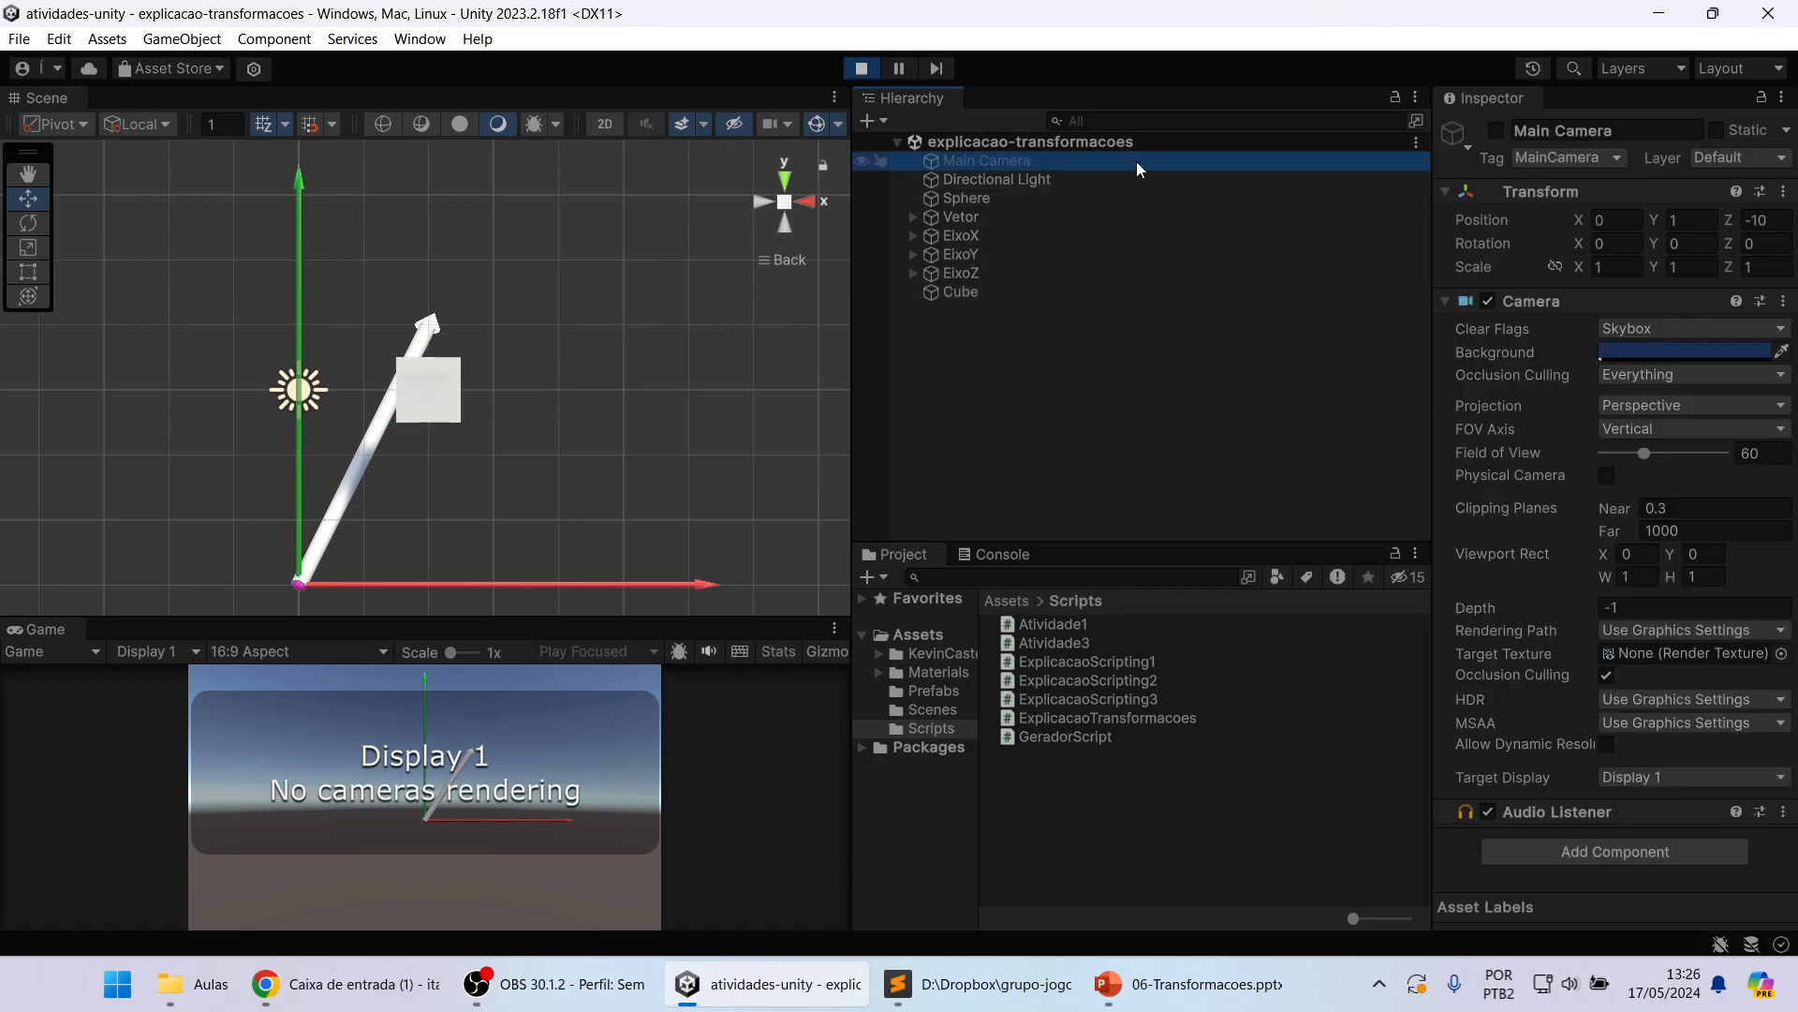
pyautogui.click(1497, 131)
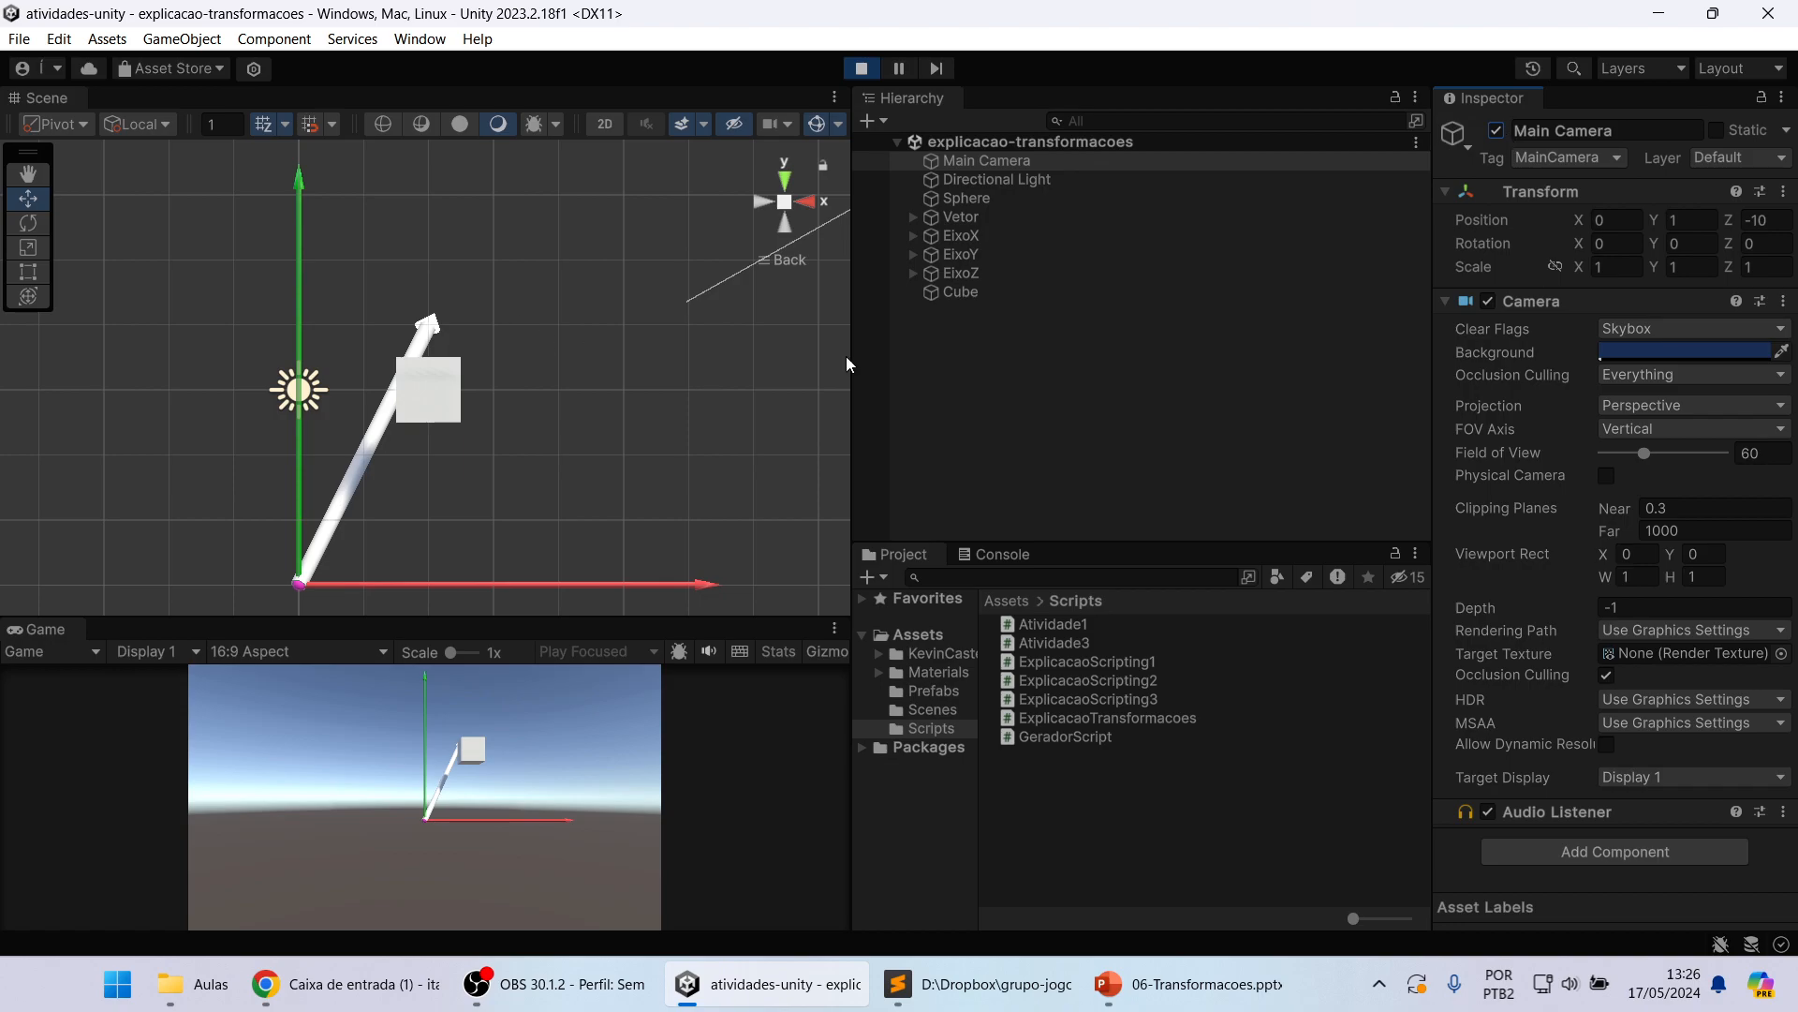
# Step: Move the Cube freehand in the XY plane to about X 2.37, Y 2.82
pyautogui.click(970, 293)
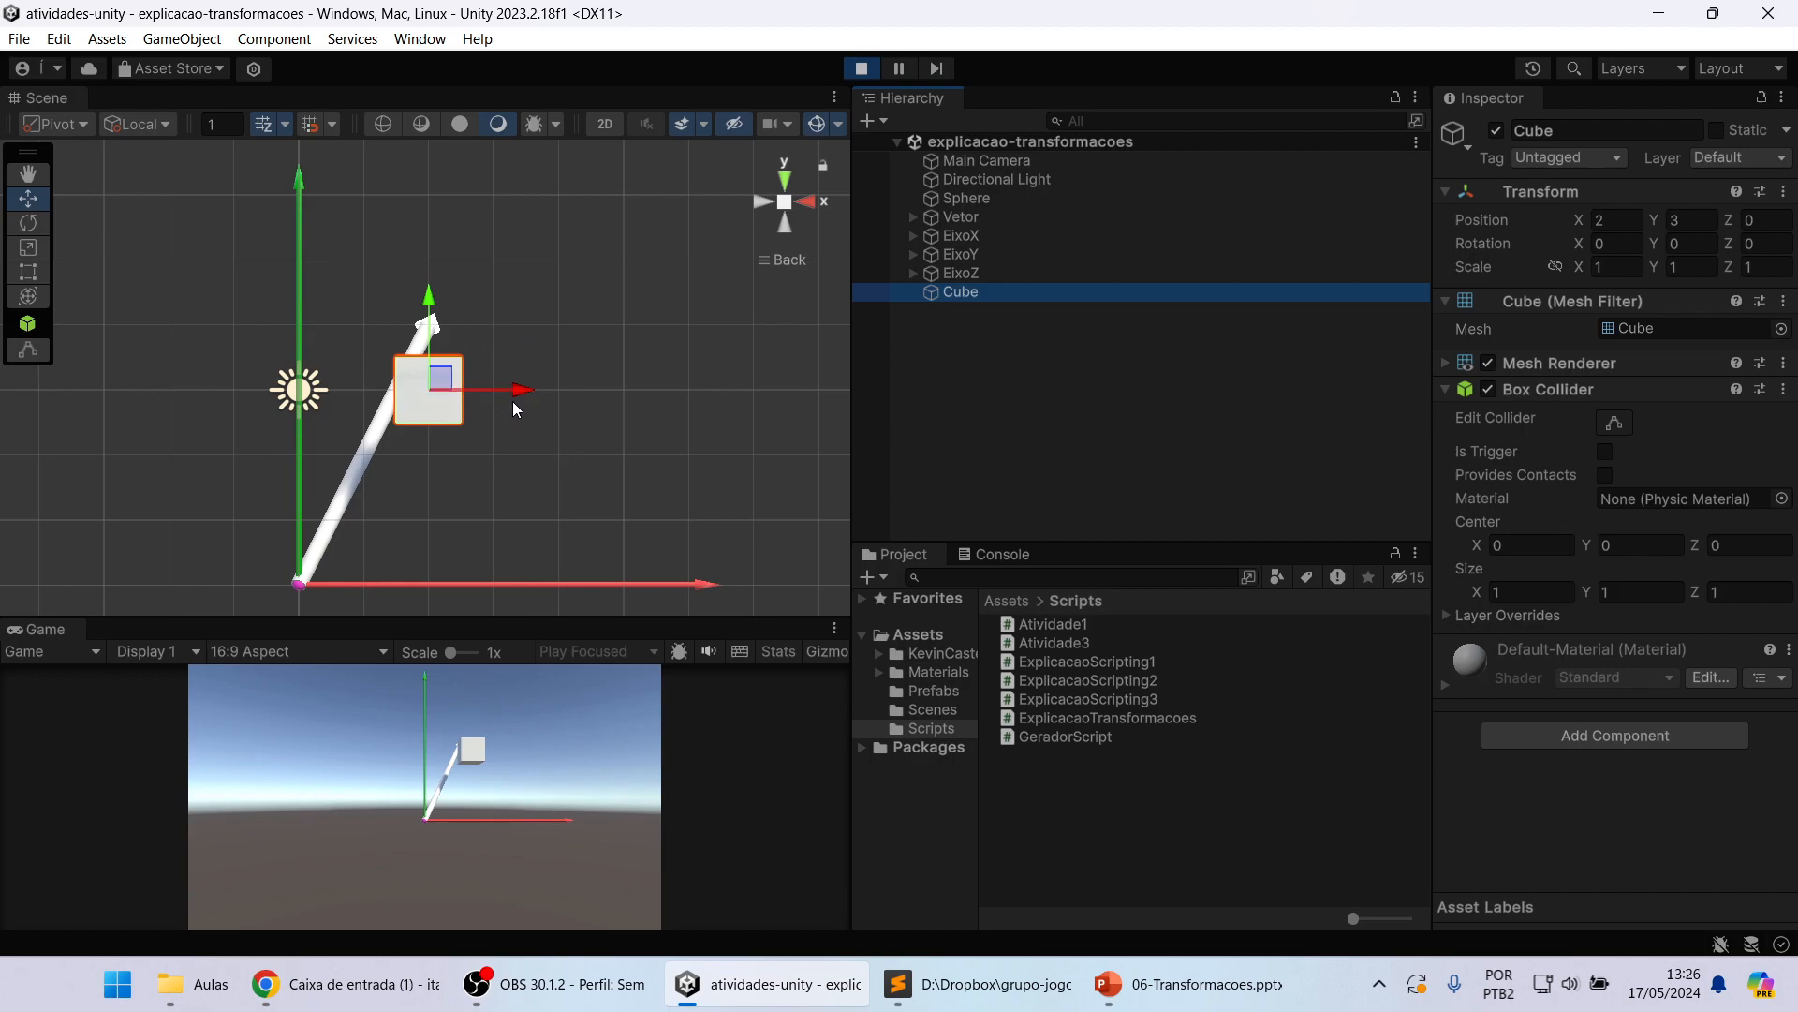
pyautogui.moveTo(522, 400); pyautogui.dragTo(633, 401)
pyautogui.moveTo(538, 302)
pyautogui.mouseDown()
pyautogui.moveTo(545, 179)
pyautogui.moveTo(541, 354)
pyautogui.moveTo(542, 268)
pyautogui.mouseUp()
pyautogui.moveTo(564, 352); pyautogui.dragTo(476, 391)
# Step: Move the Cube freehand along the Z axis to about Z 1.46
pyautogui.keyDown('alt'); pyautogui.moveTo(736, 323); pyautogui.dragTo(397, 433); pyautogui.keyUp('alt')
pyautogui.keyDown('alt'); pyautogui.moveTo(276, 442); pyautogui.dragTo(489, 409); pyautogui.keyUp('alt')
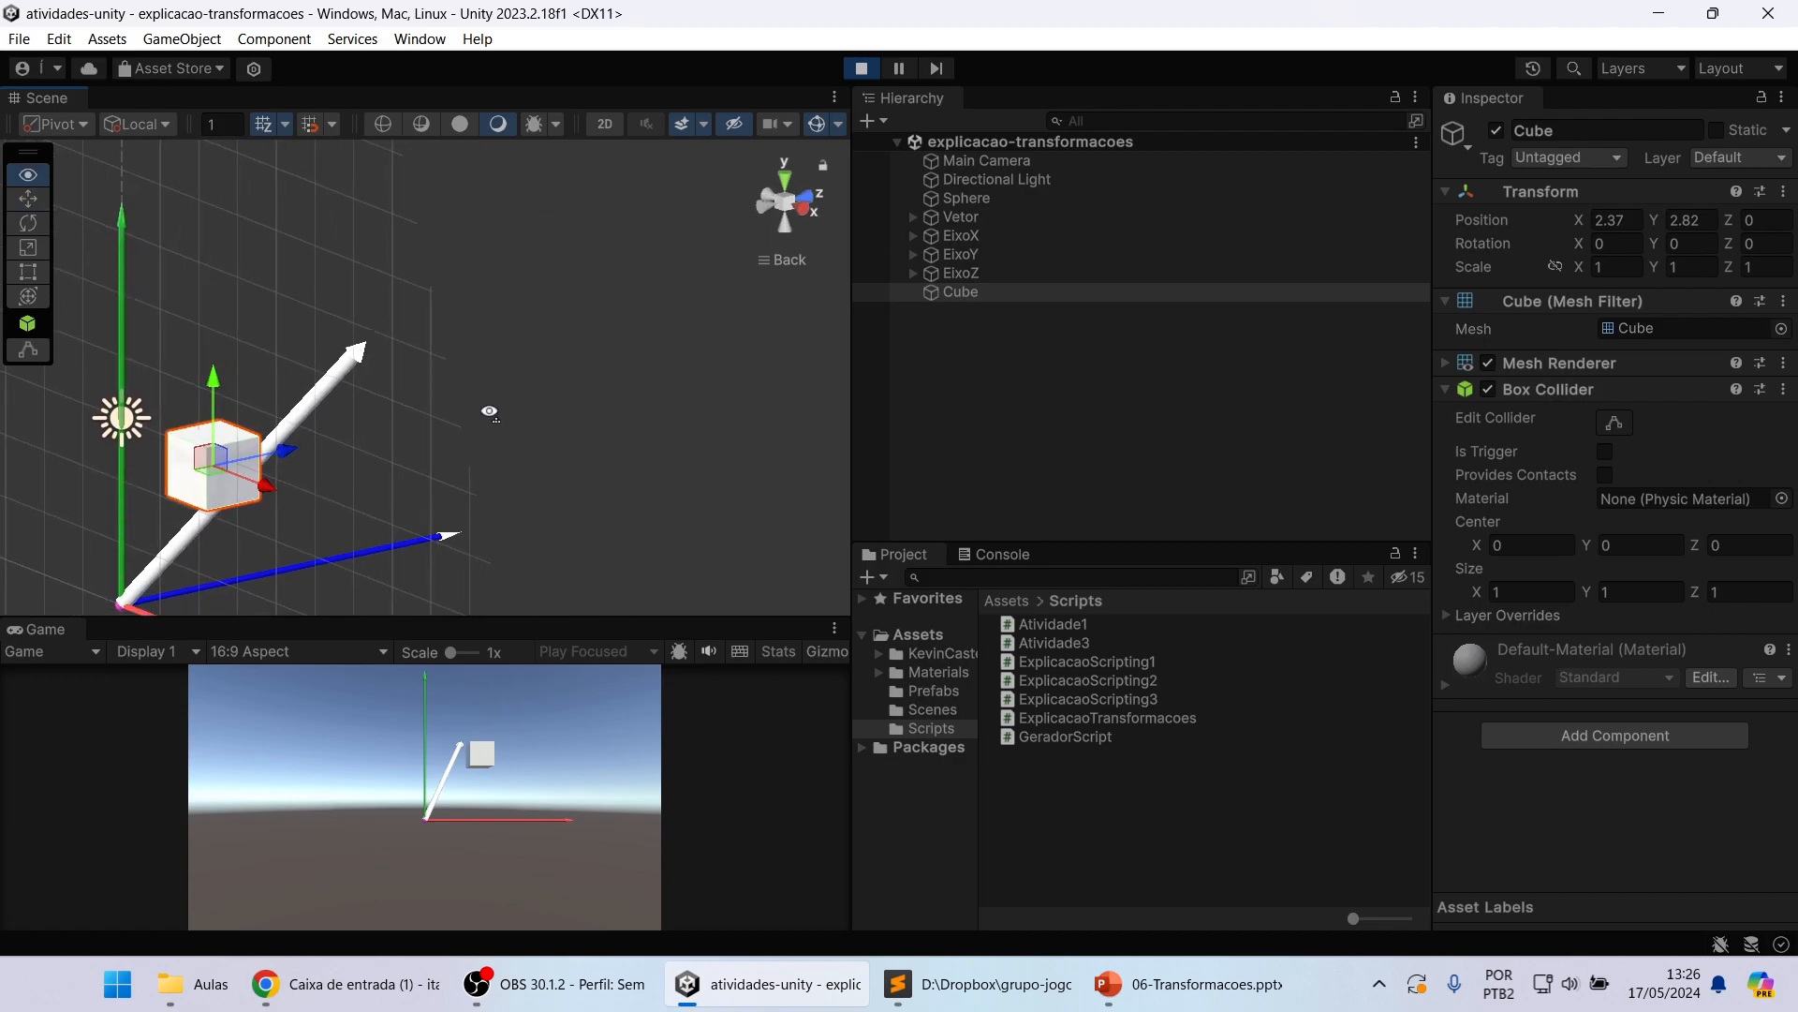
pyautogui.moveTo(384, 417); pyautogui.dragTo(402, 409, button='middle')
pyautogui.moveTo(559, 377); pyautogui.dragTo(528, 382)
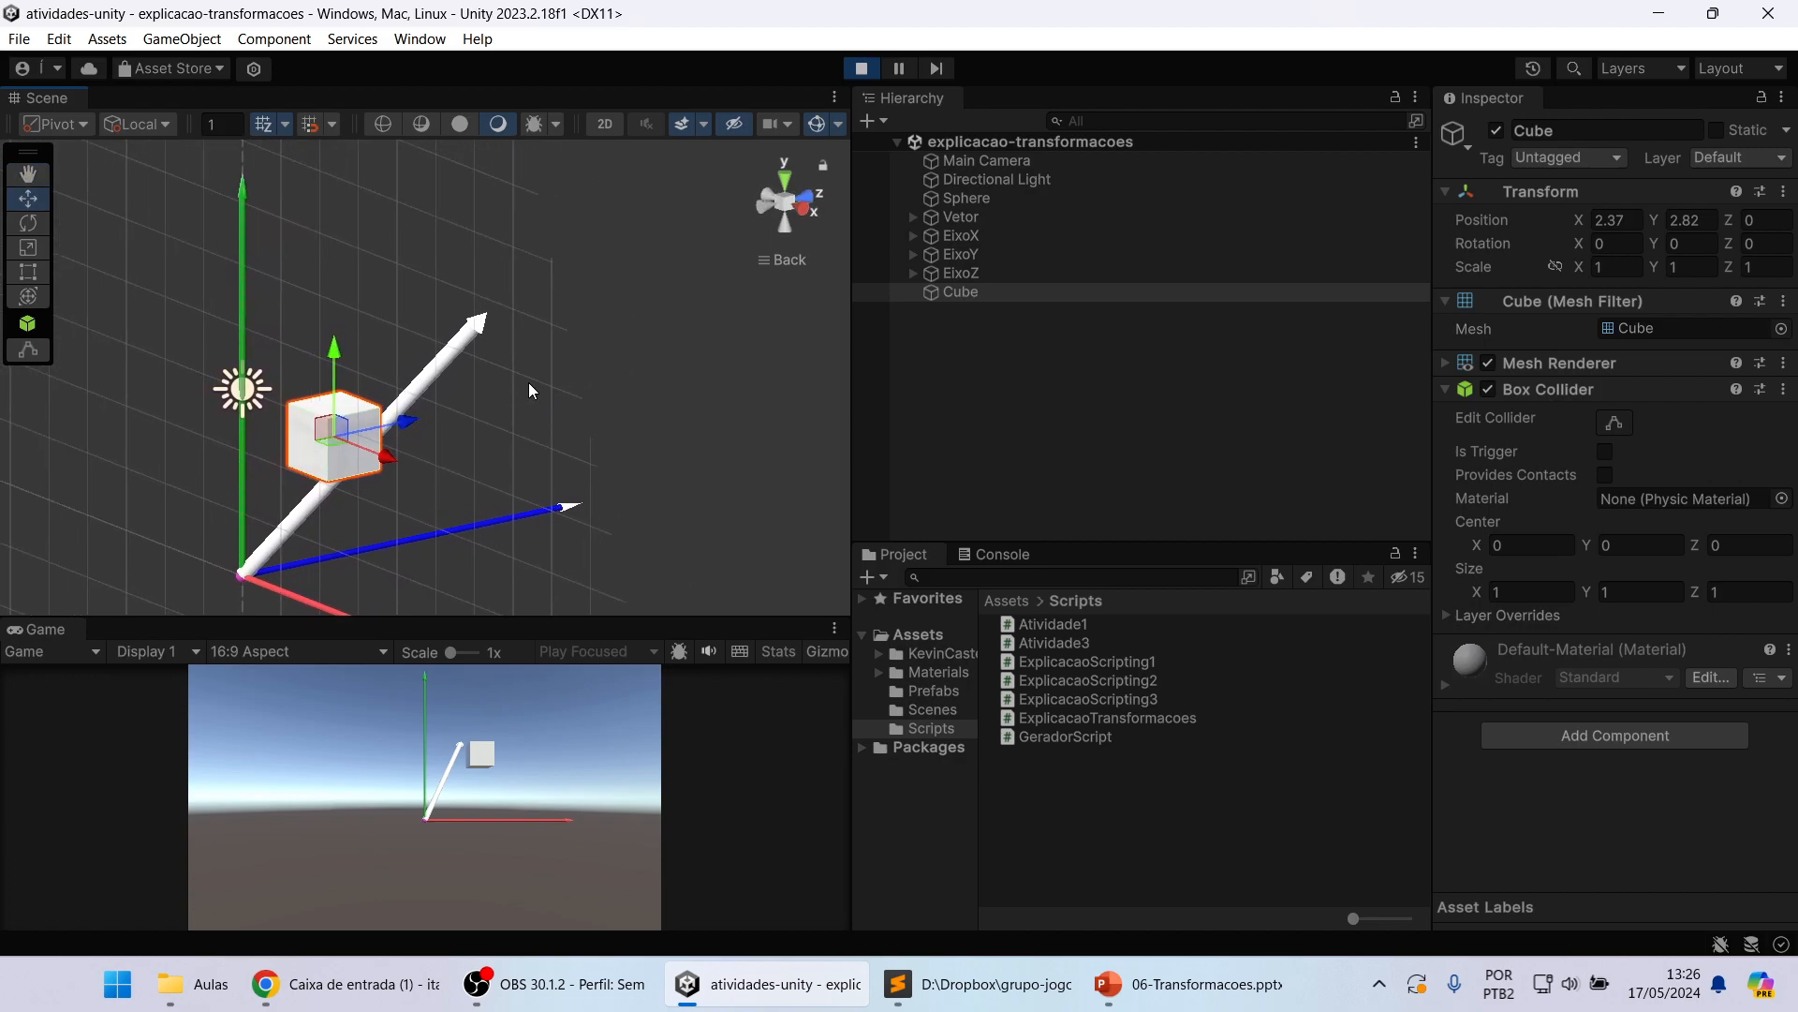
pyautogui.press('w')
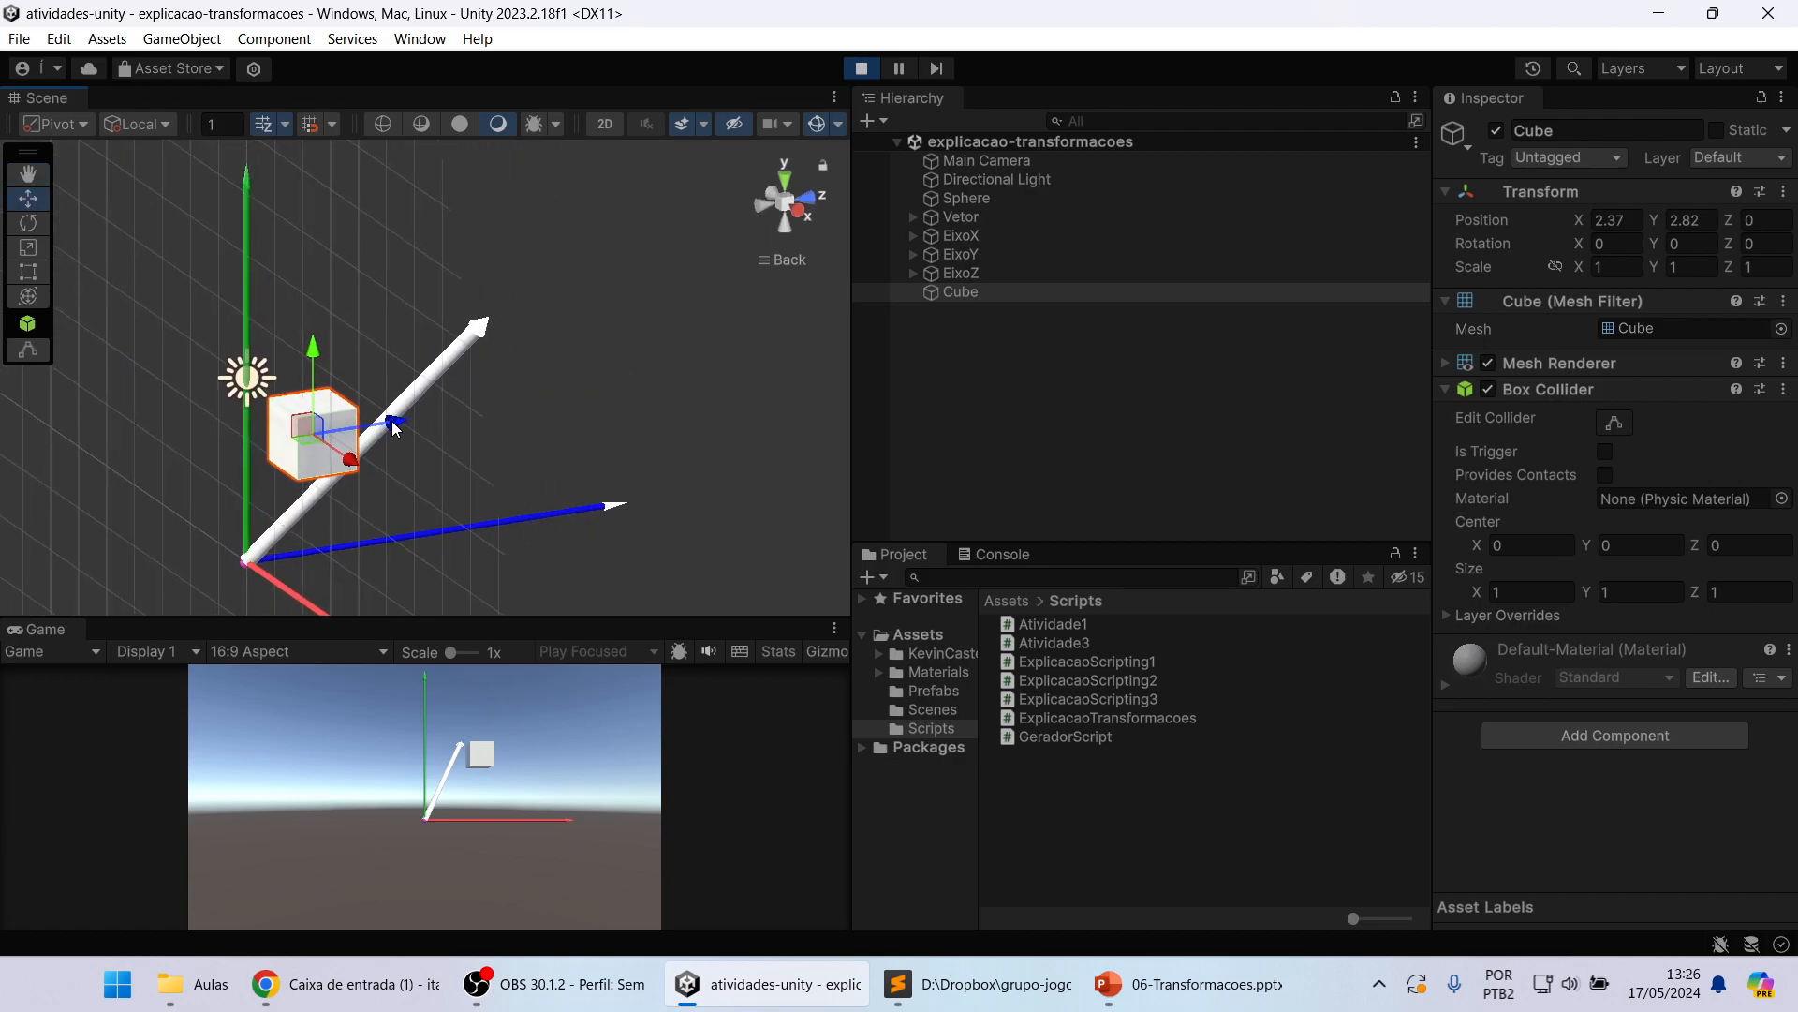
pyautogui.moveTo(395, 428)
pyautogui.mouseDown()
pyautogui.moveTo(618, 386)
pyautogui.moveTo(406, 408)
pyautogui.moveTo(515, 420)
pyautogui.moveTo(408, 434)
pyautogui.mouseUp()
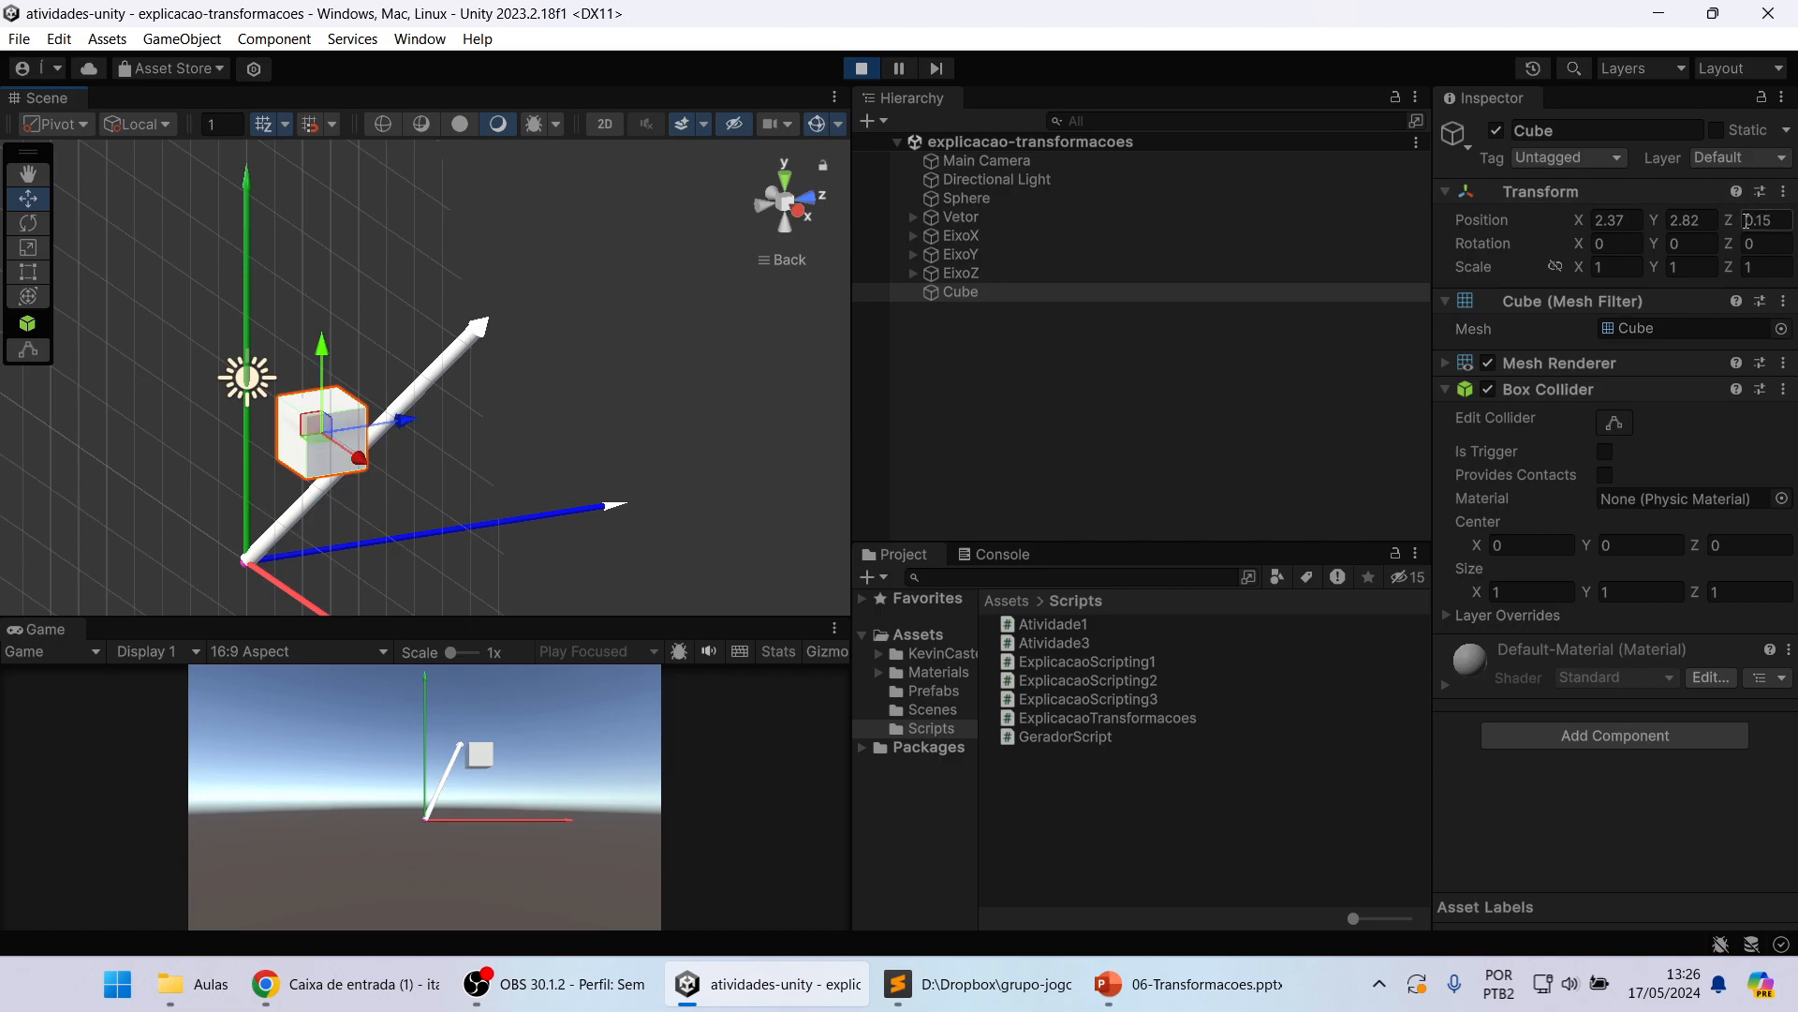
pyautogui.moveTo(407, 420); pyautogui.dragTo(468, 411)
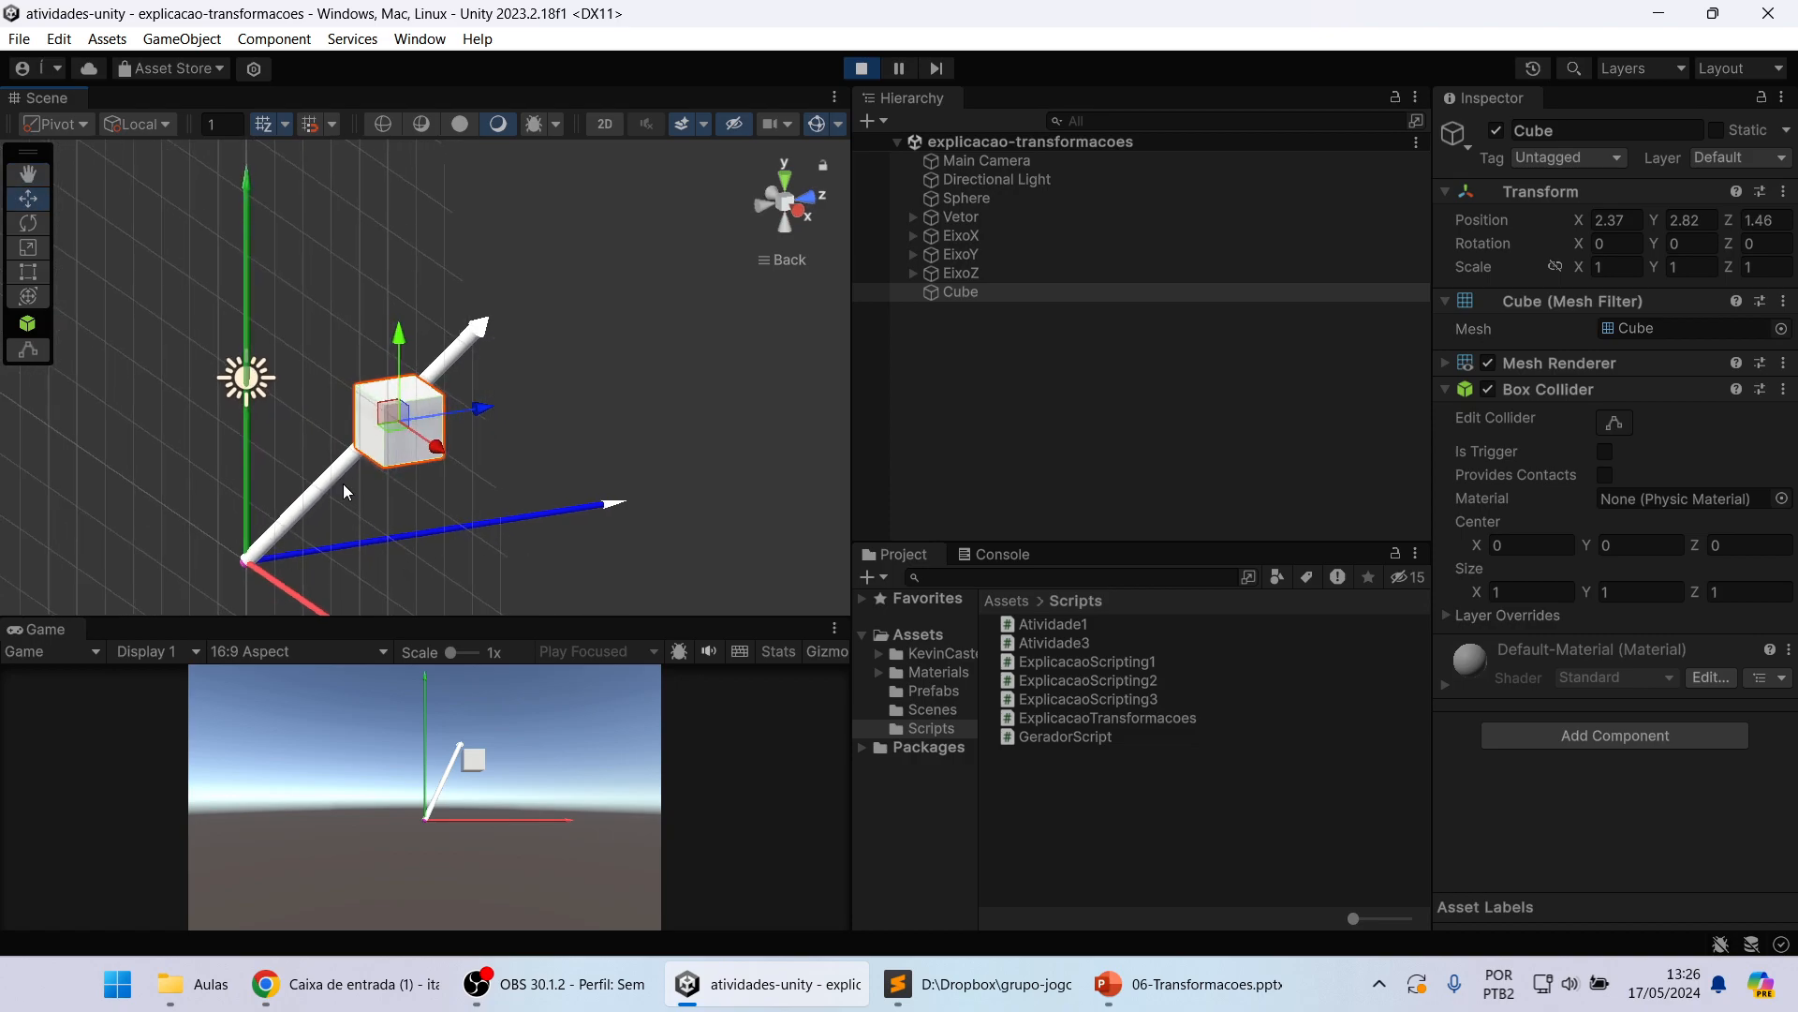
# Step: Set the Cube's position values to X 1, Y 5.5 and Z 0
pyautogui.click(1631, 219)
pyautogui.write('1')
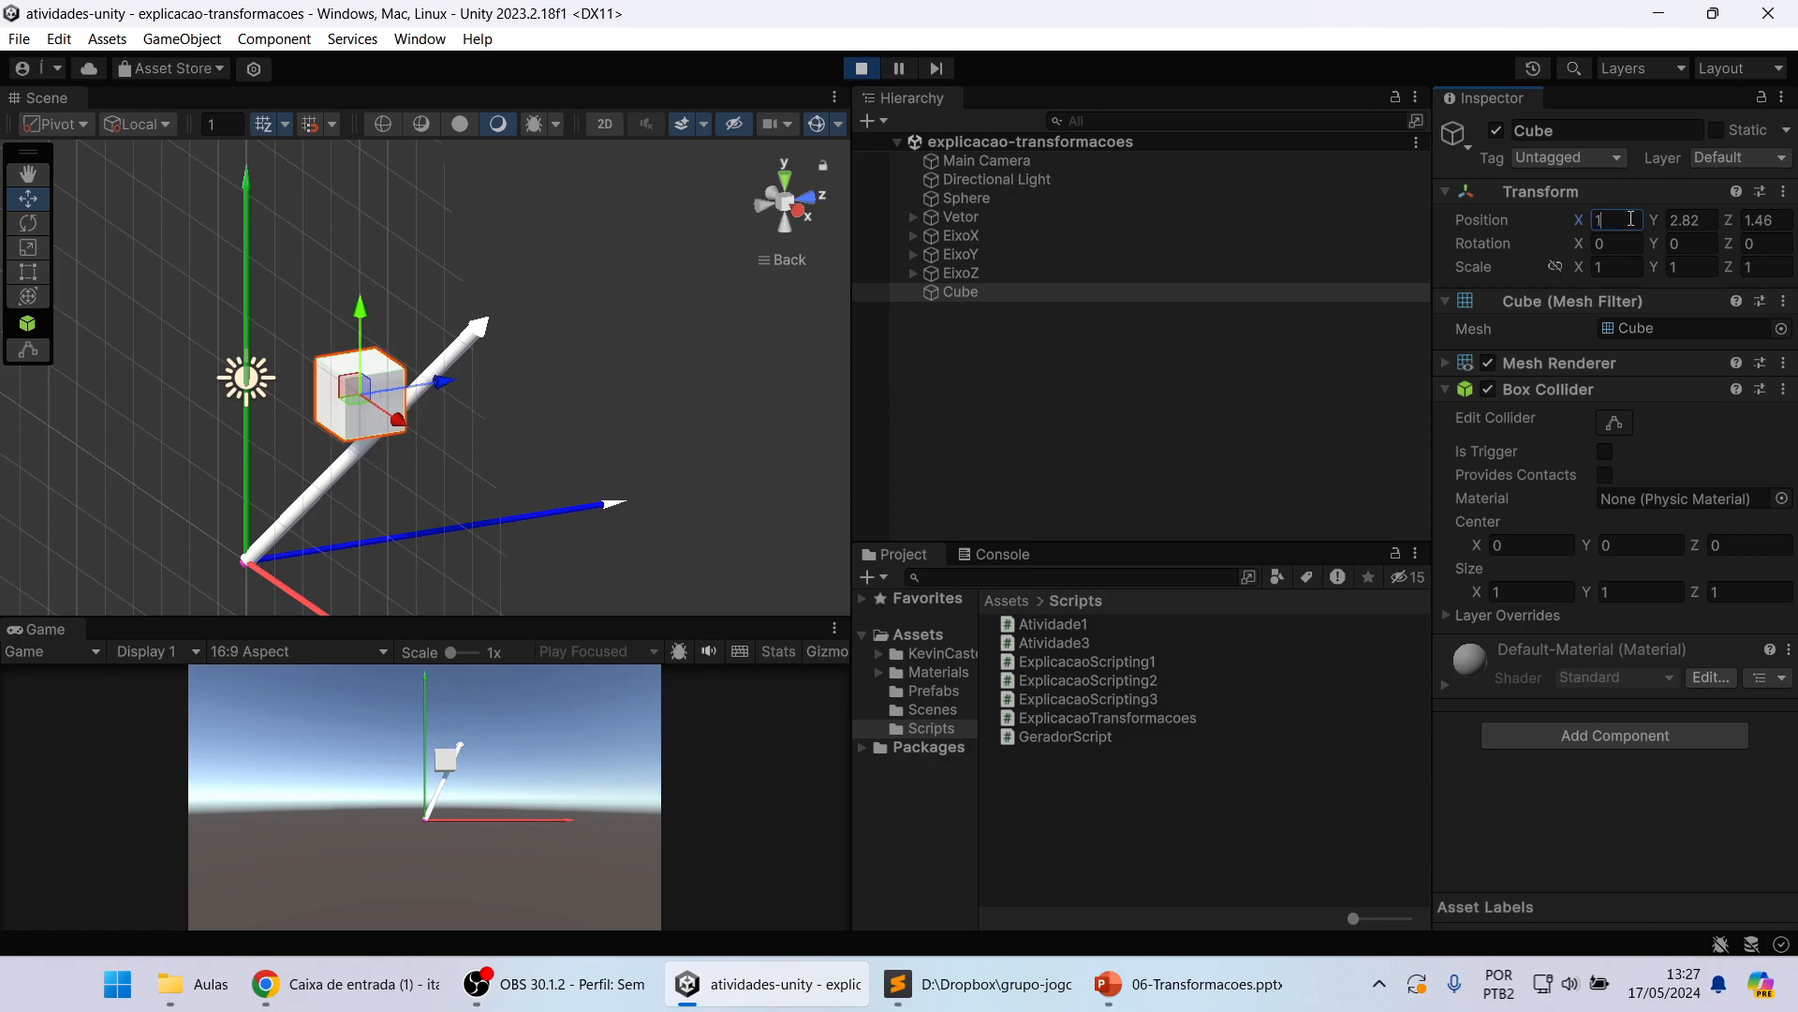
pyautogui.click(1687, 222)
pyautogui.write('5')
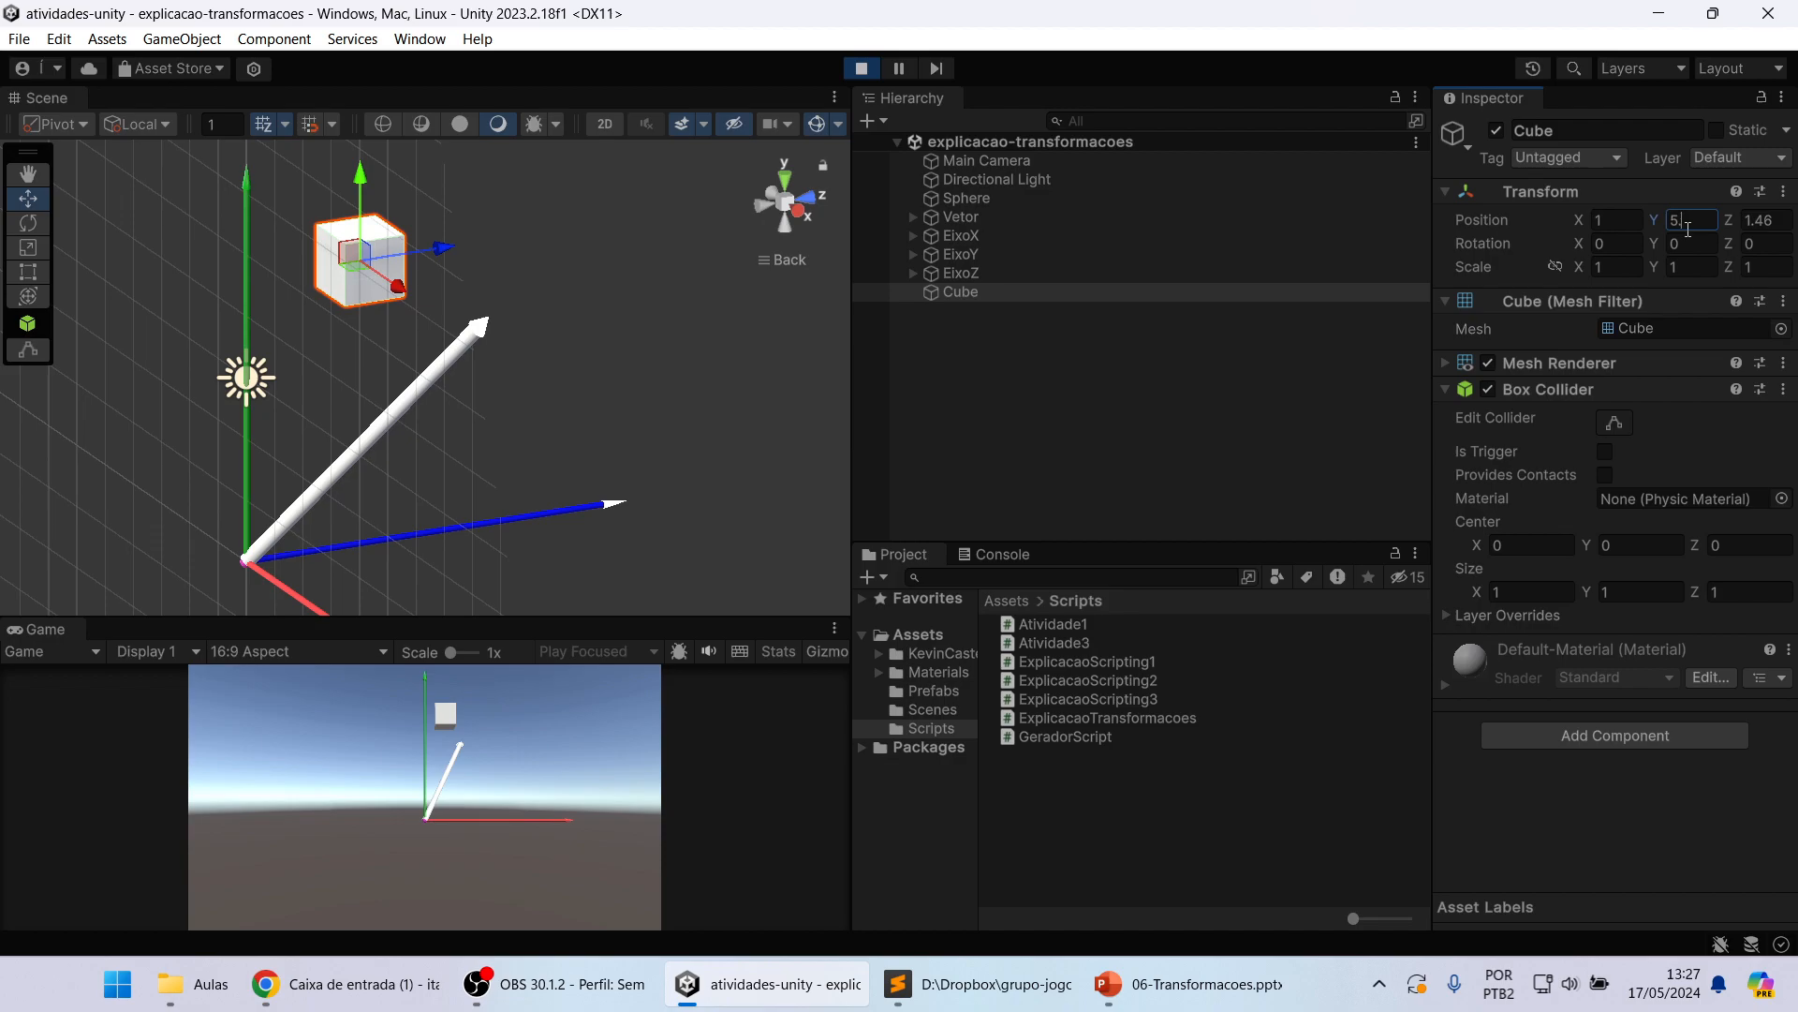
pyautogui.write('.5')
pyautogui.click(1769, 219)
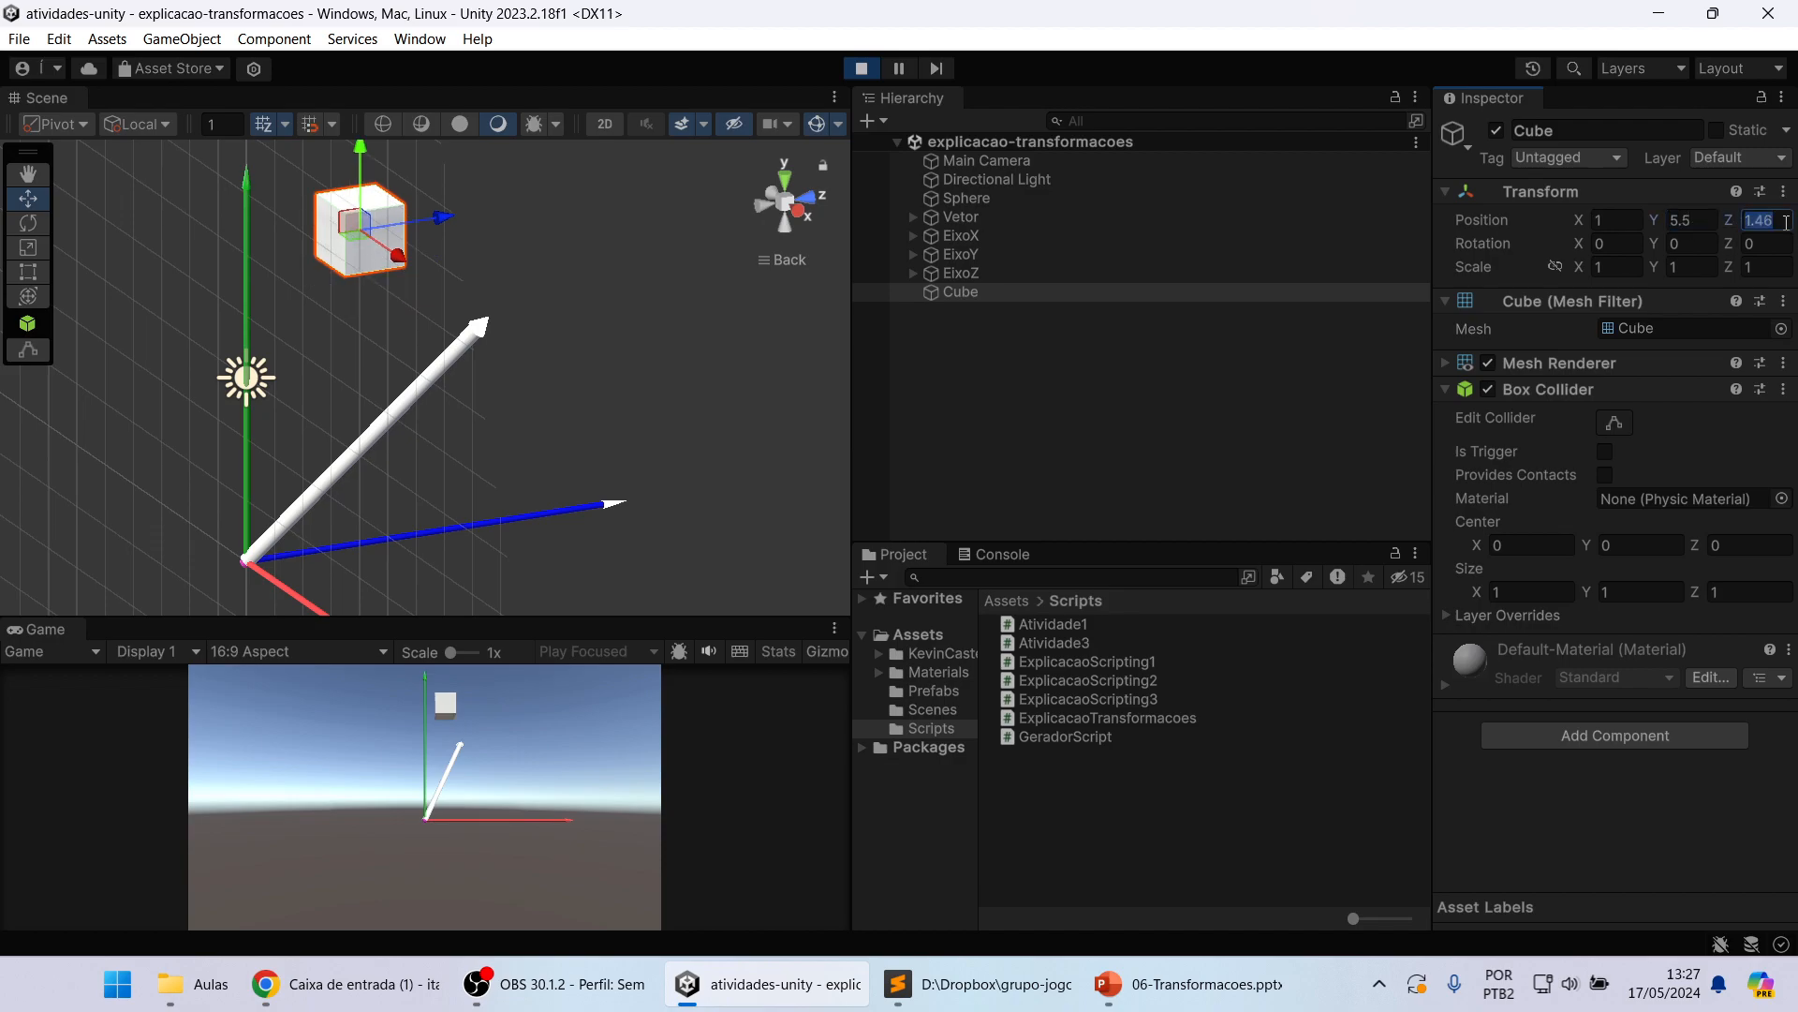
pyautogui.write('0')
pyautogui.click(1761, 241)
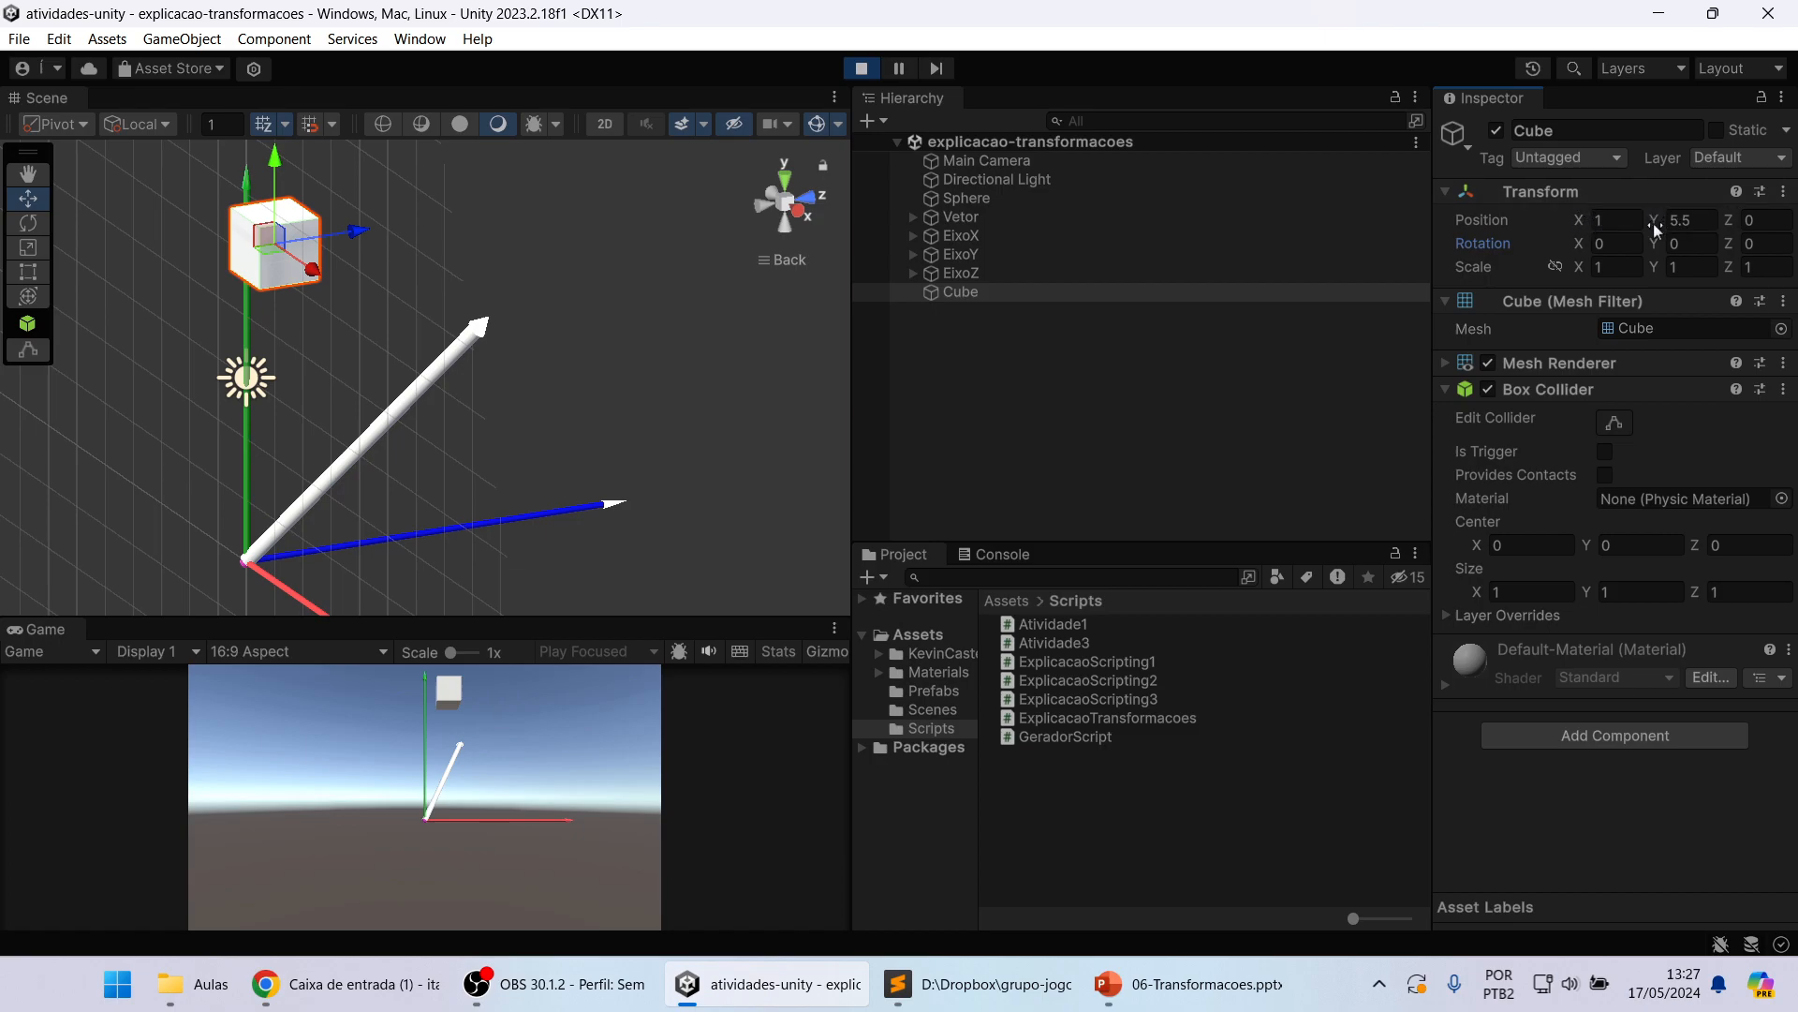
# Step: Adjust the Cube's position values gradually to about Y 5.07 and X 1.63
pyautogui.moveTo(1654, 221)
pyautogui.mouseDown()
pyautogui.moveTo(1553, 216)
pyautogui.moveTo(1675, 221)
pyautogui.moveTo(1599, 221)
pyautogui.moveTo(1630, 217)
pyautogui.mouseUp()
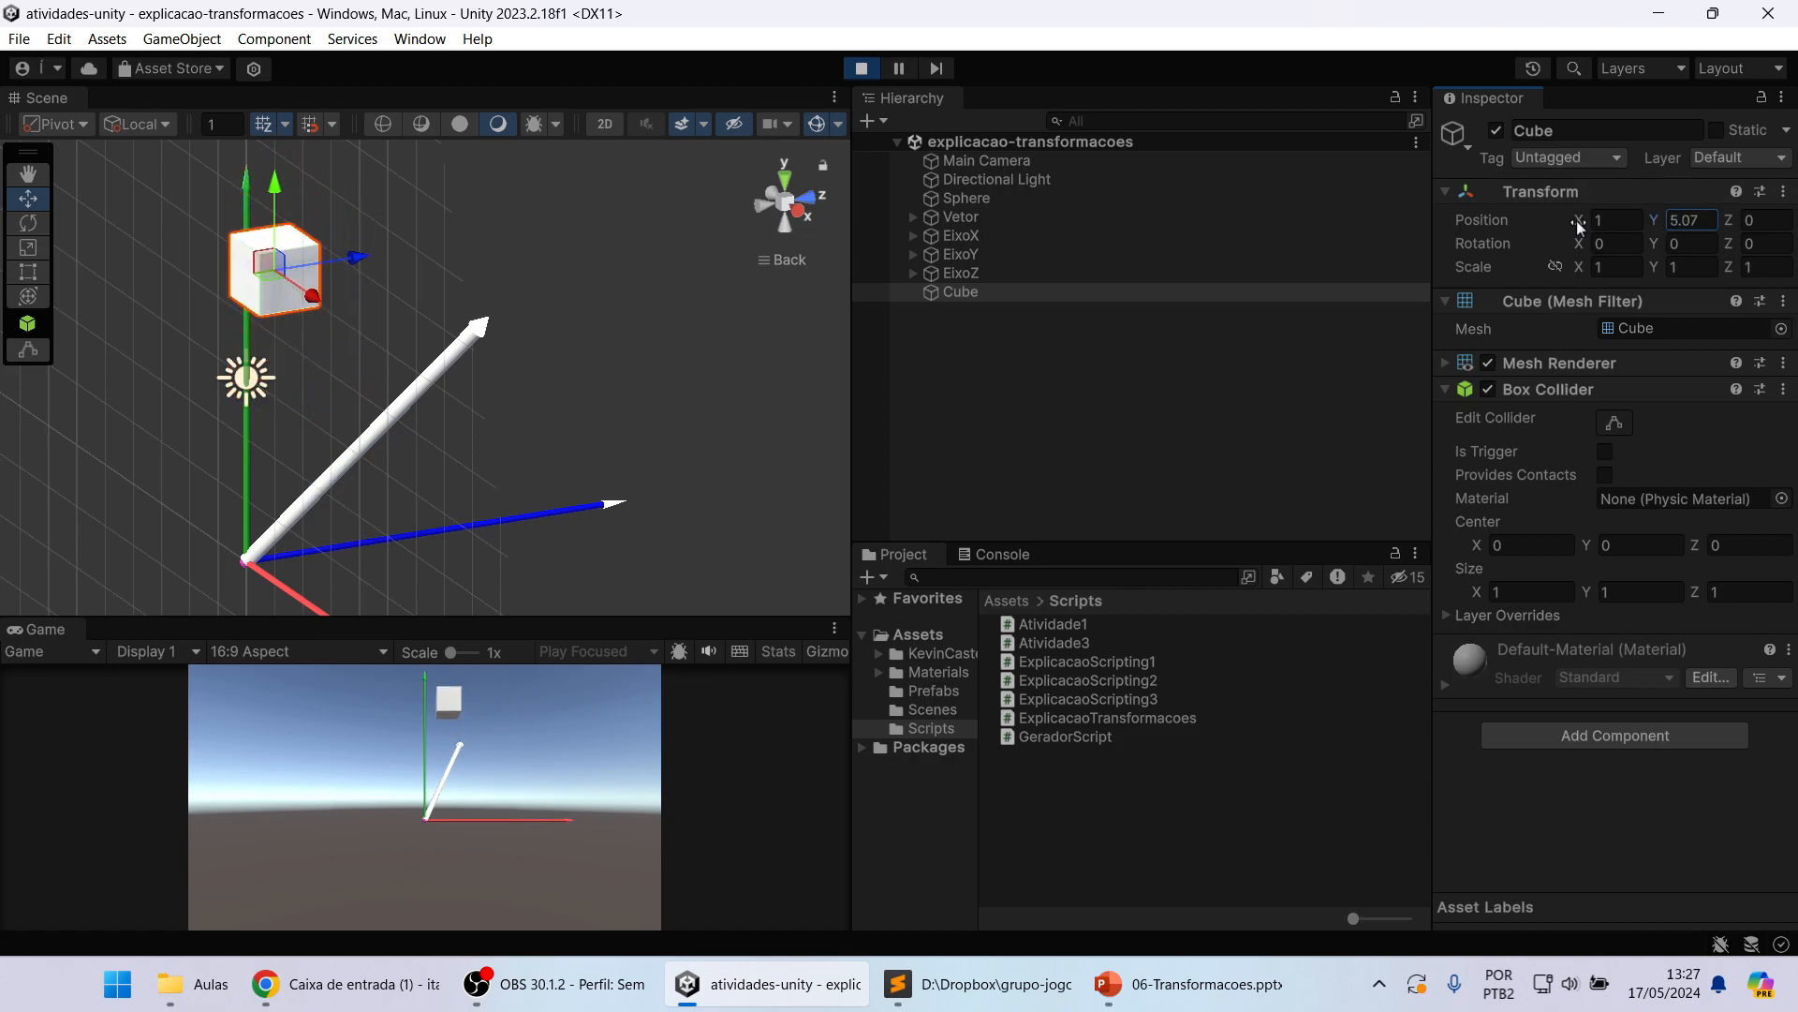
pyautogui.moveTo(1576, 221)
pyautogui.mouseDown()
pyautogui.moveTo(1512, 210)
pyautogui.moveTo(1650, 227)
pyautogui.moveTo(1576, 236)
pyautogui.mouseUp()
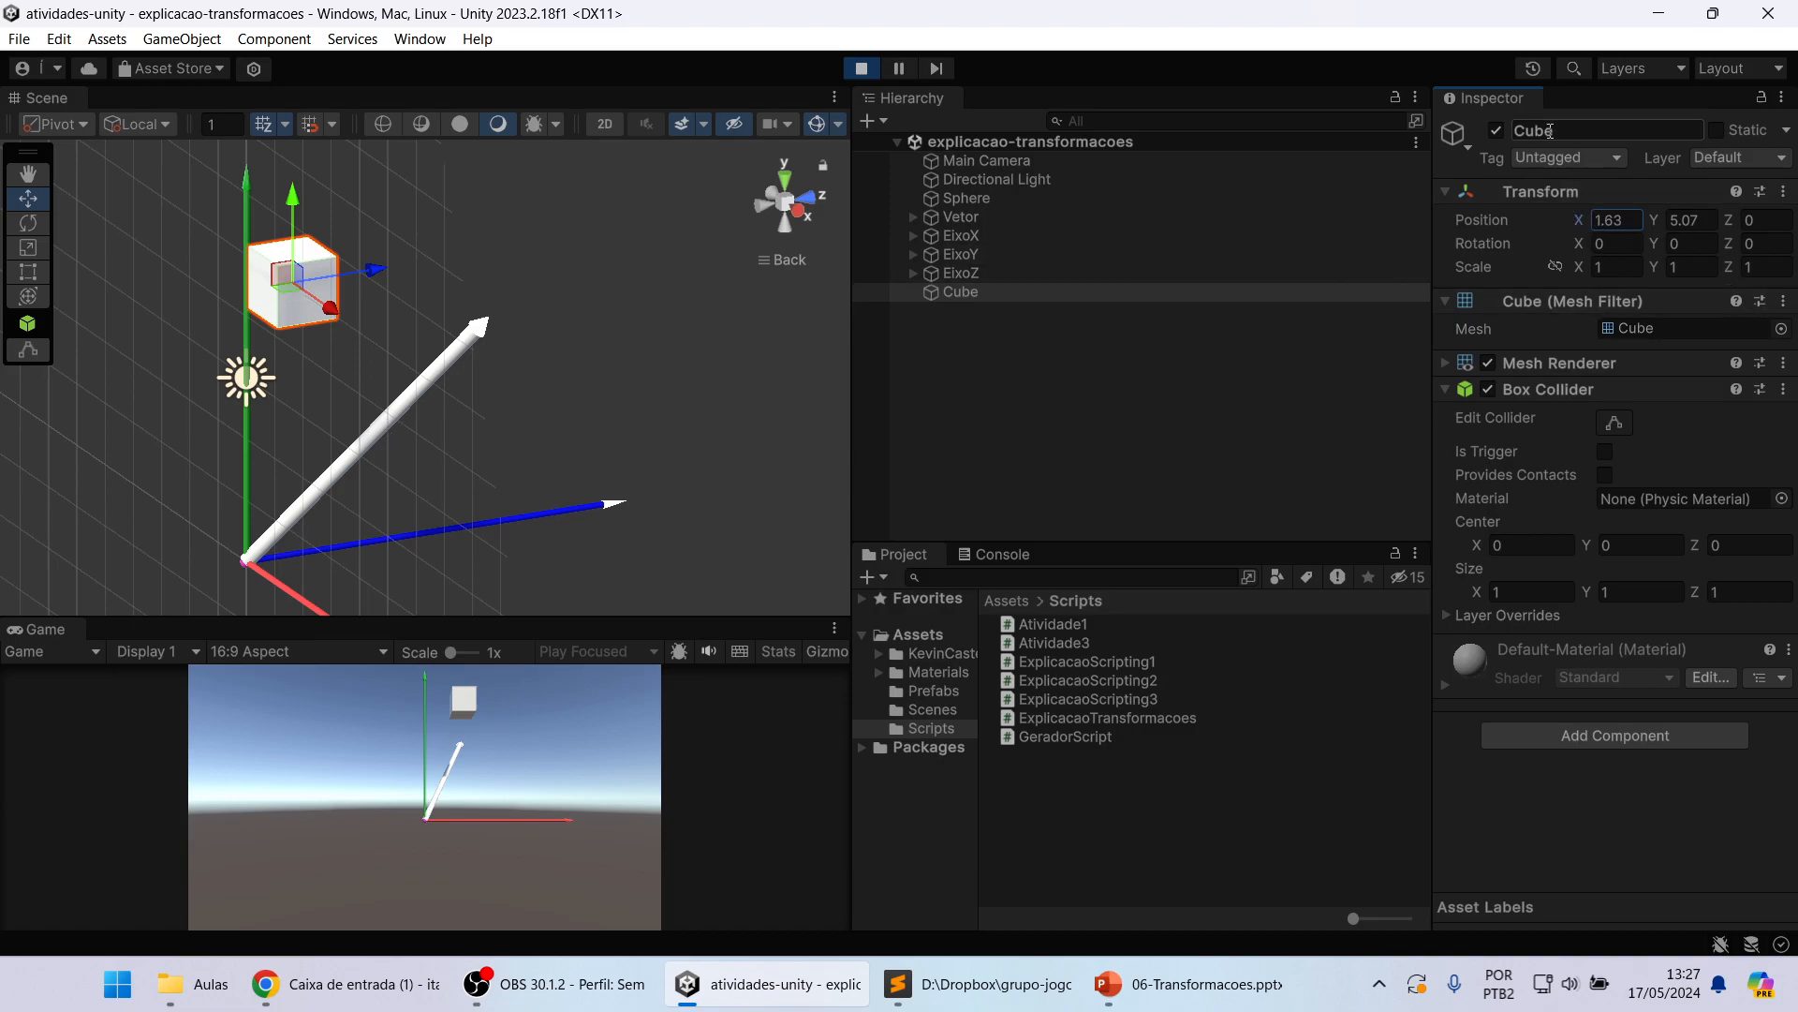
# Step: Move the Cube freehand along the Y and X axes to about X 2.8, Y 3.42, and show it in the Back view
pyautogui.keyDown('alt'); pyautogui.moveTo(349, 398); pyautogui.dragTo(409, 411); pyautogui.keyUp('alt')
pyautogui.moveTo(410, 357); pyautogui.dragTo(560, 416, button='middle')
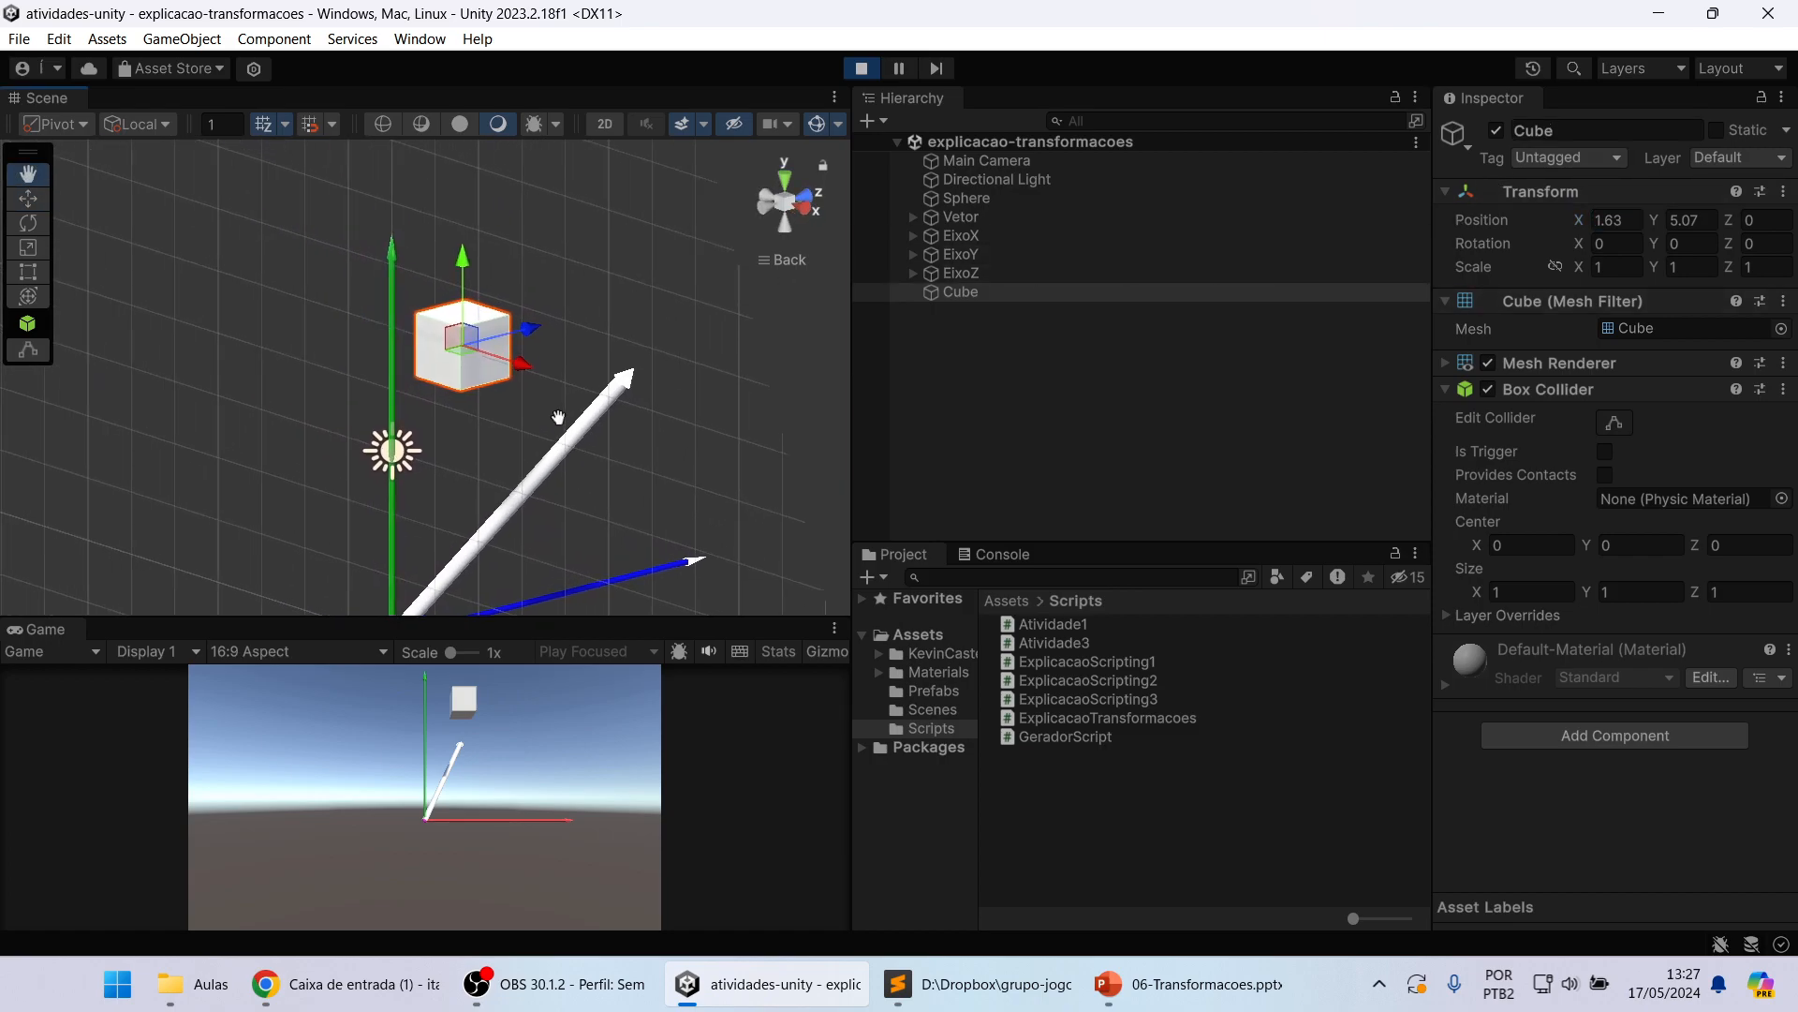
pyautogui.moveTo(473, 253); pyautogui.dragTo(475, 363)
pyautogui.moveTo(524, 473); pyautogui.dragTo(578, 485)
pyautogui.click(765, 195)
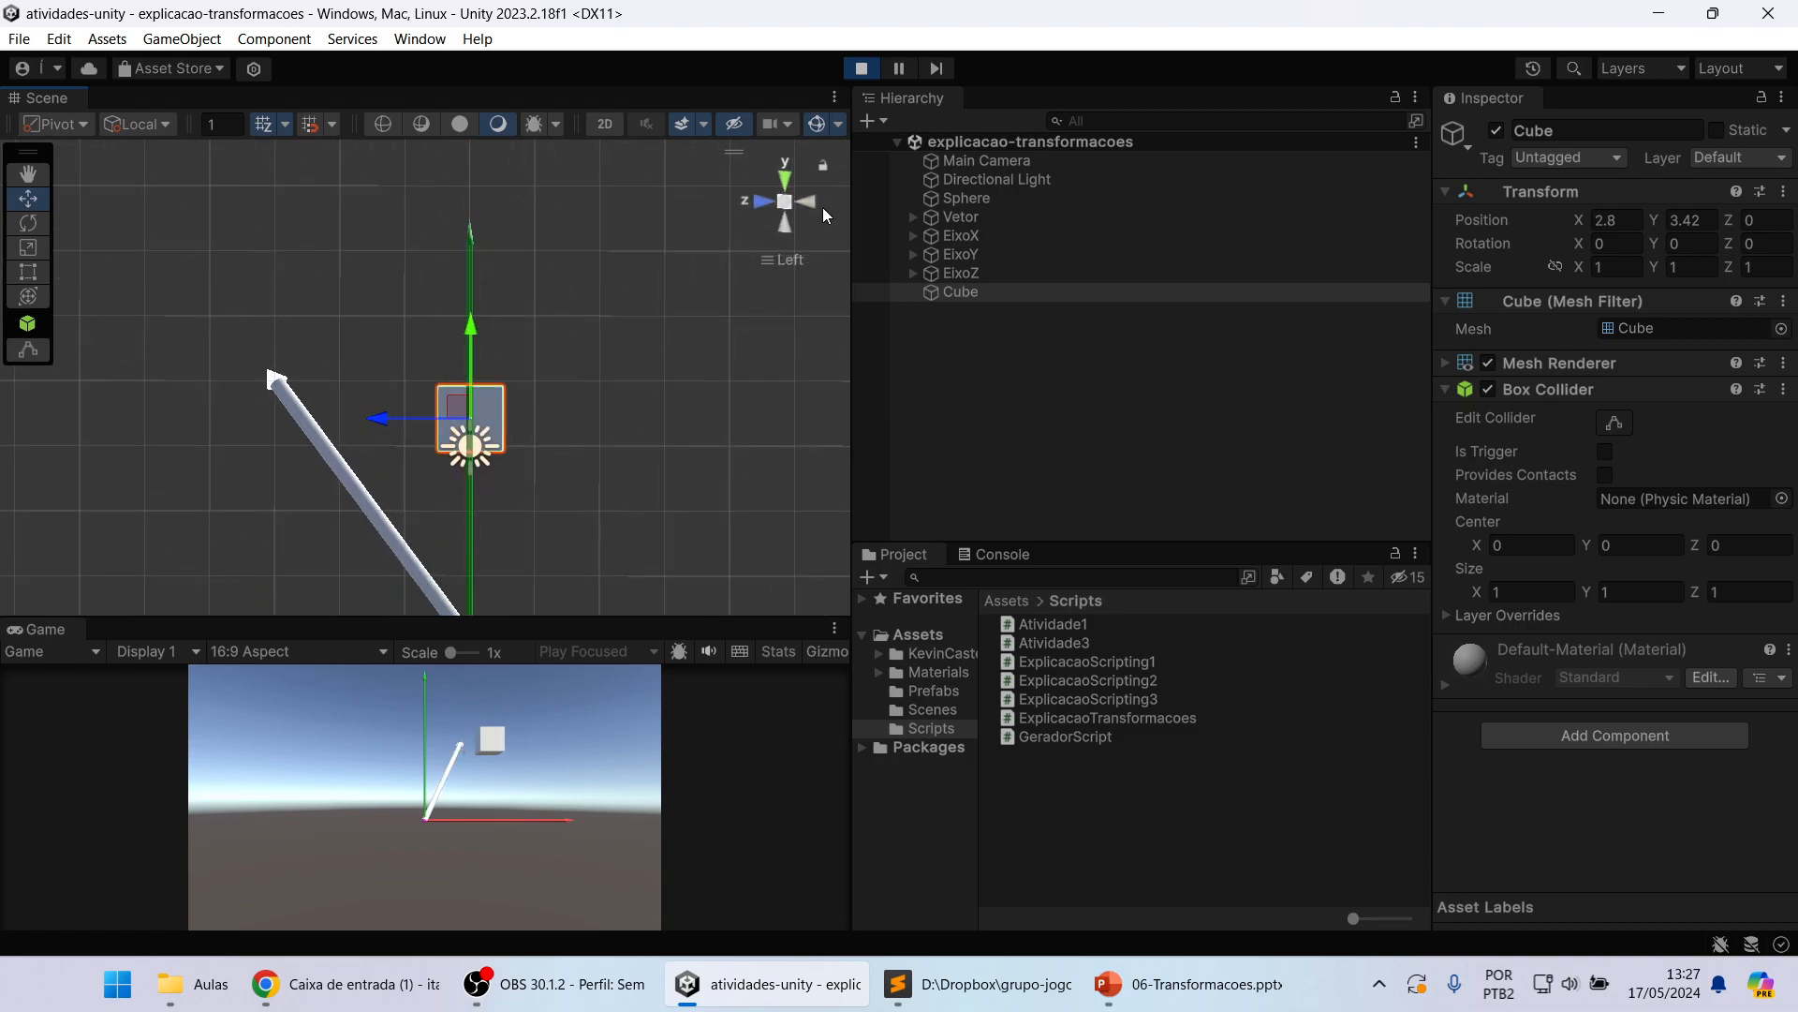
pyautogui.click(808, 202)
pyautogui.moveTo(711, 308); pyautogui.dragTo(658, 257, button='middle')
pyautogui.scroll(-2, 657, 257)
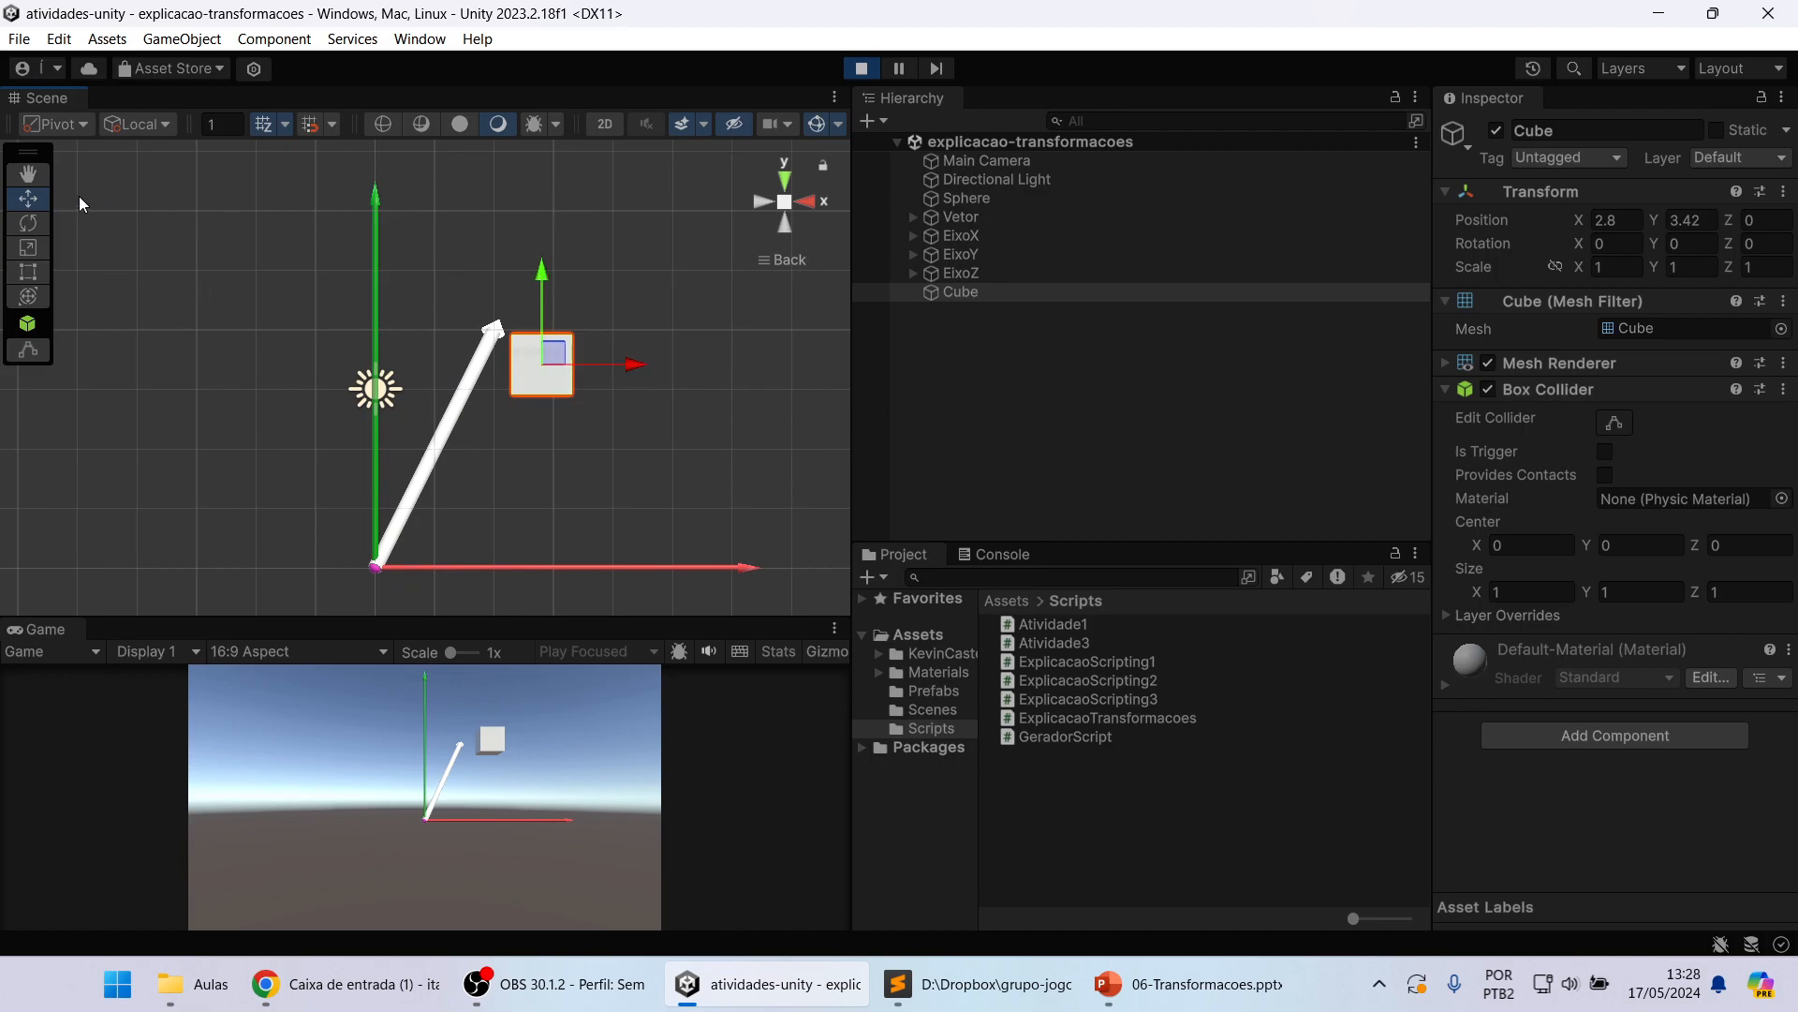
# Step: Rotate the Cube freehand around its Y axis to about -28.3 degrees
pyautogui.click(28, 224)
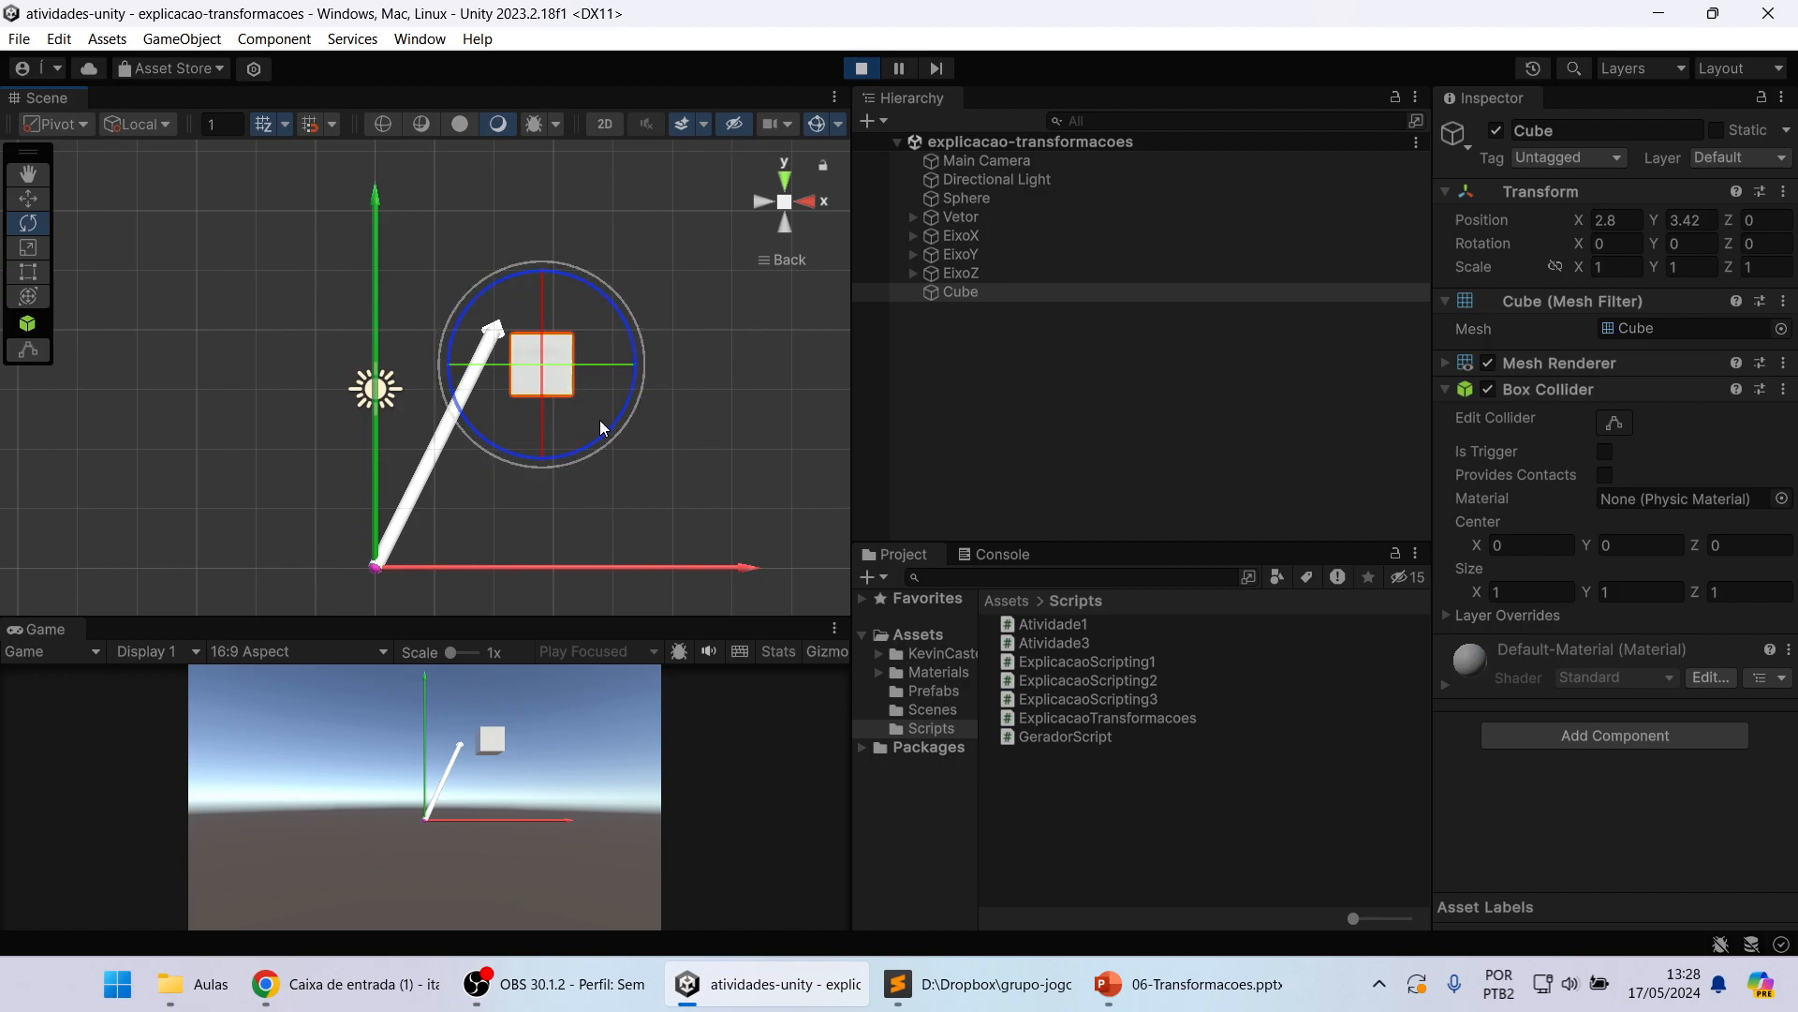
pyautogui.click(372, 204)
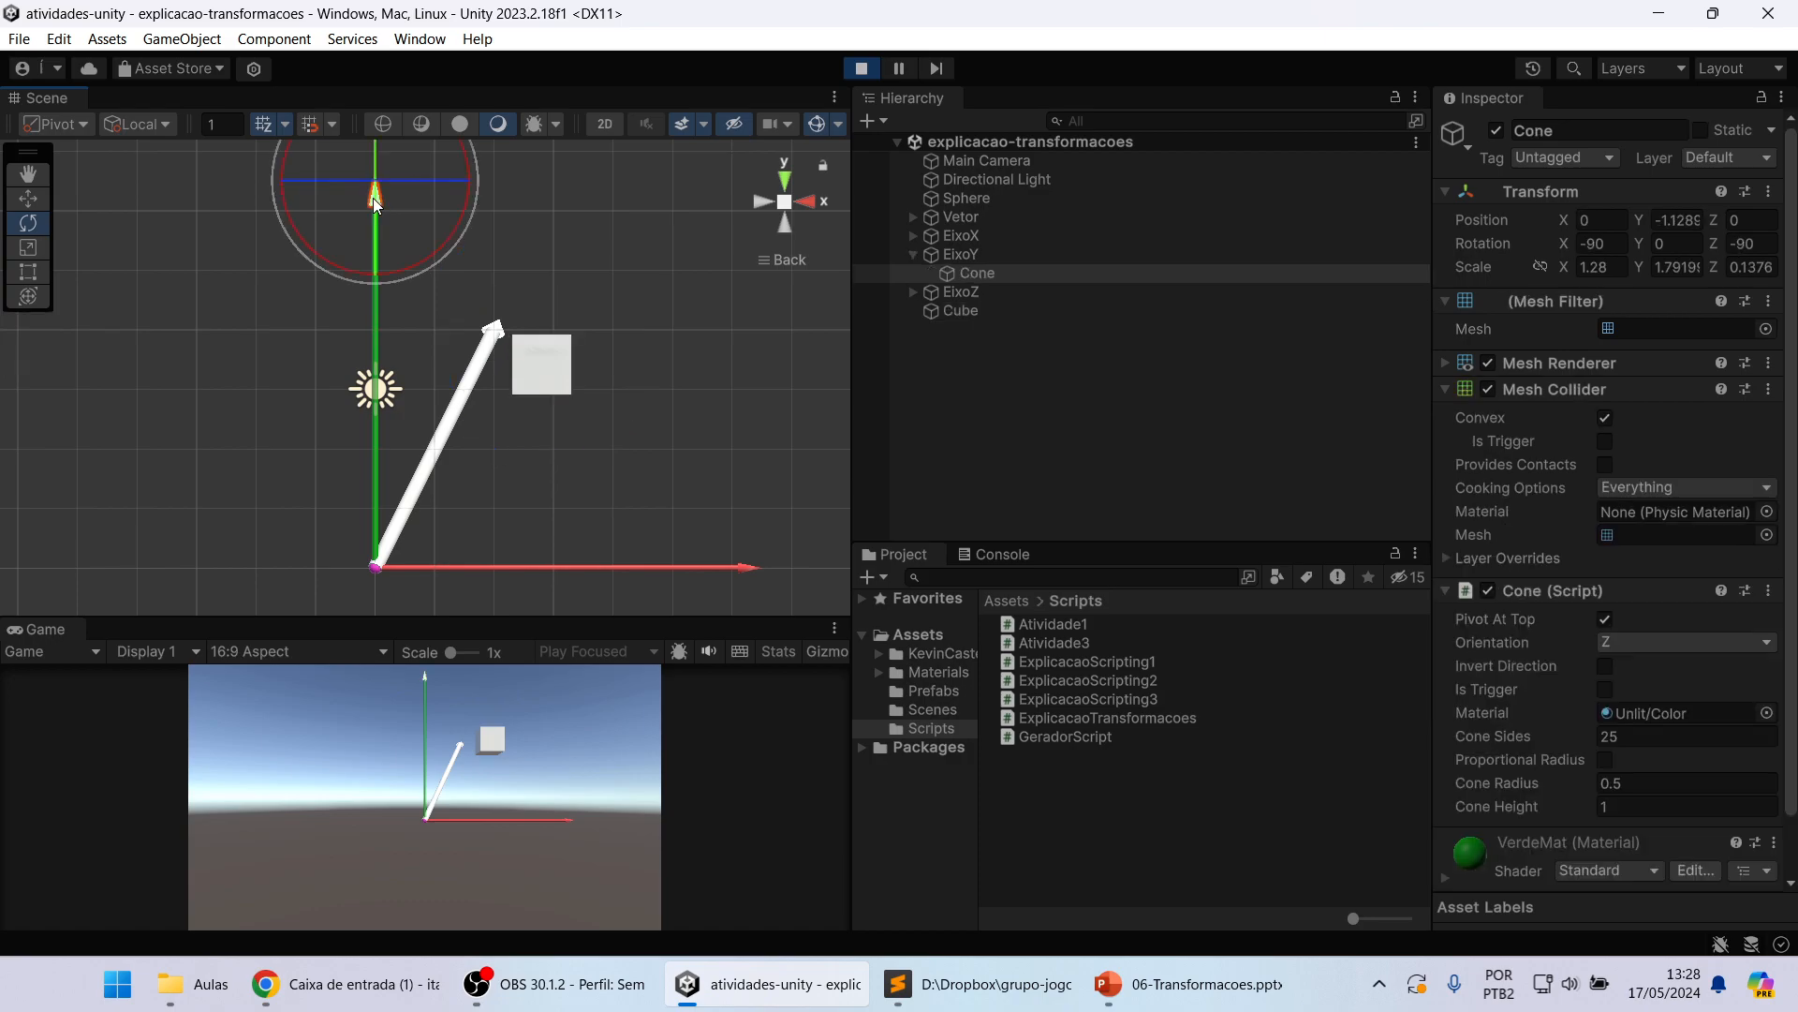
pyautogui.click(539, 366)
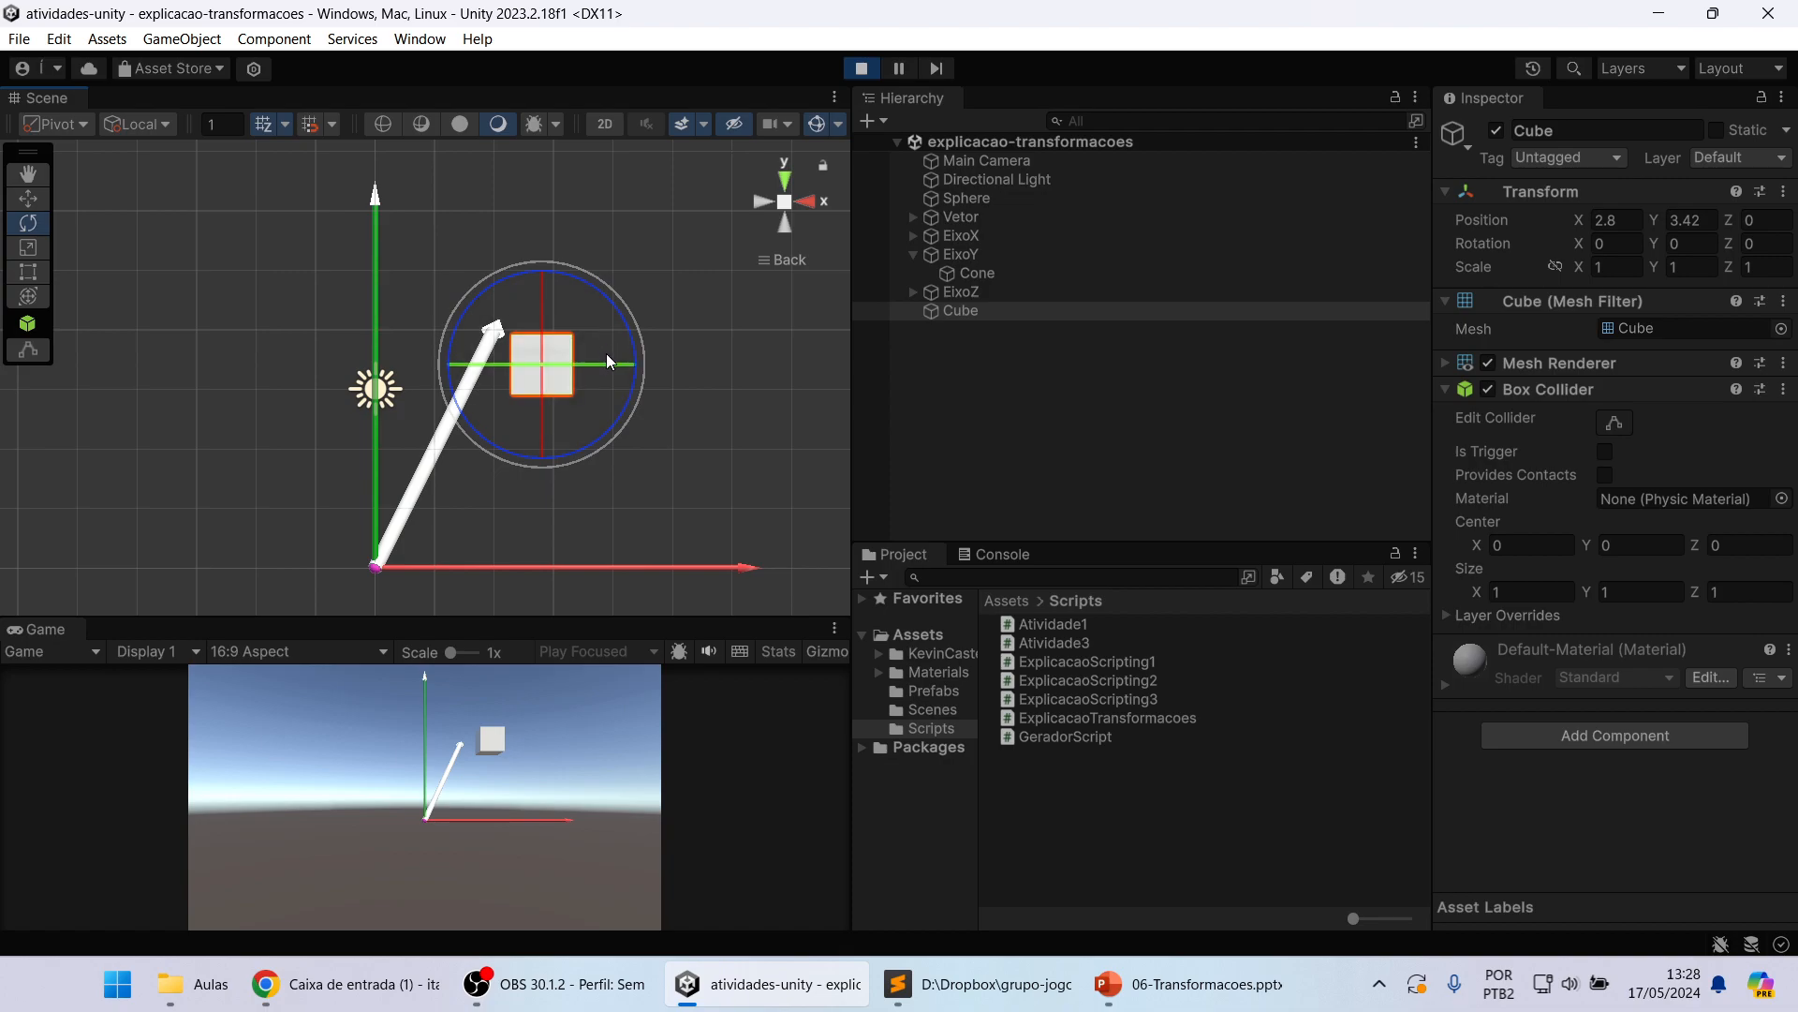
pyautogui.moveTo(603, 363); pyautogui.dragTo(688, 356)
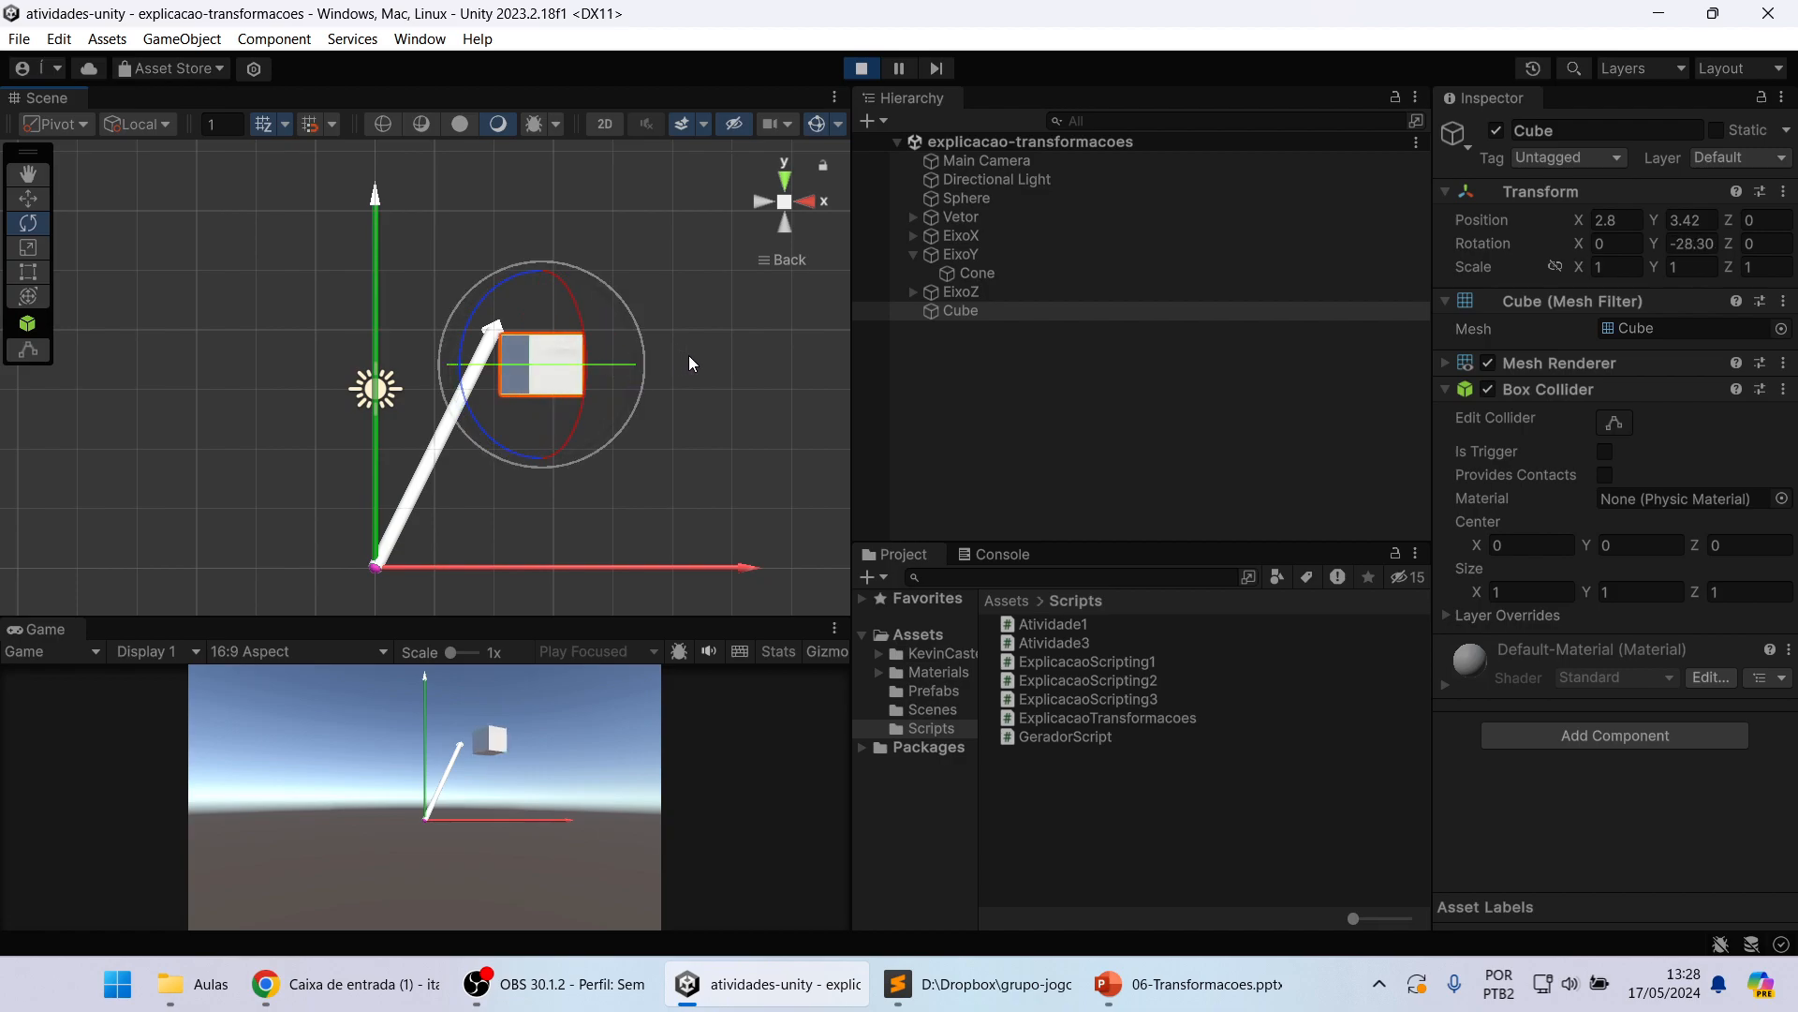
# Step: Undo the Cube's Y rotation and try freehand rotations around its X and Z axes and freely, undoing each one
pyautogui.hotkey('ctrl', 'z')
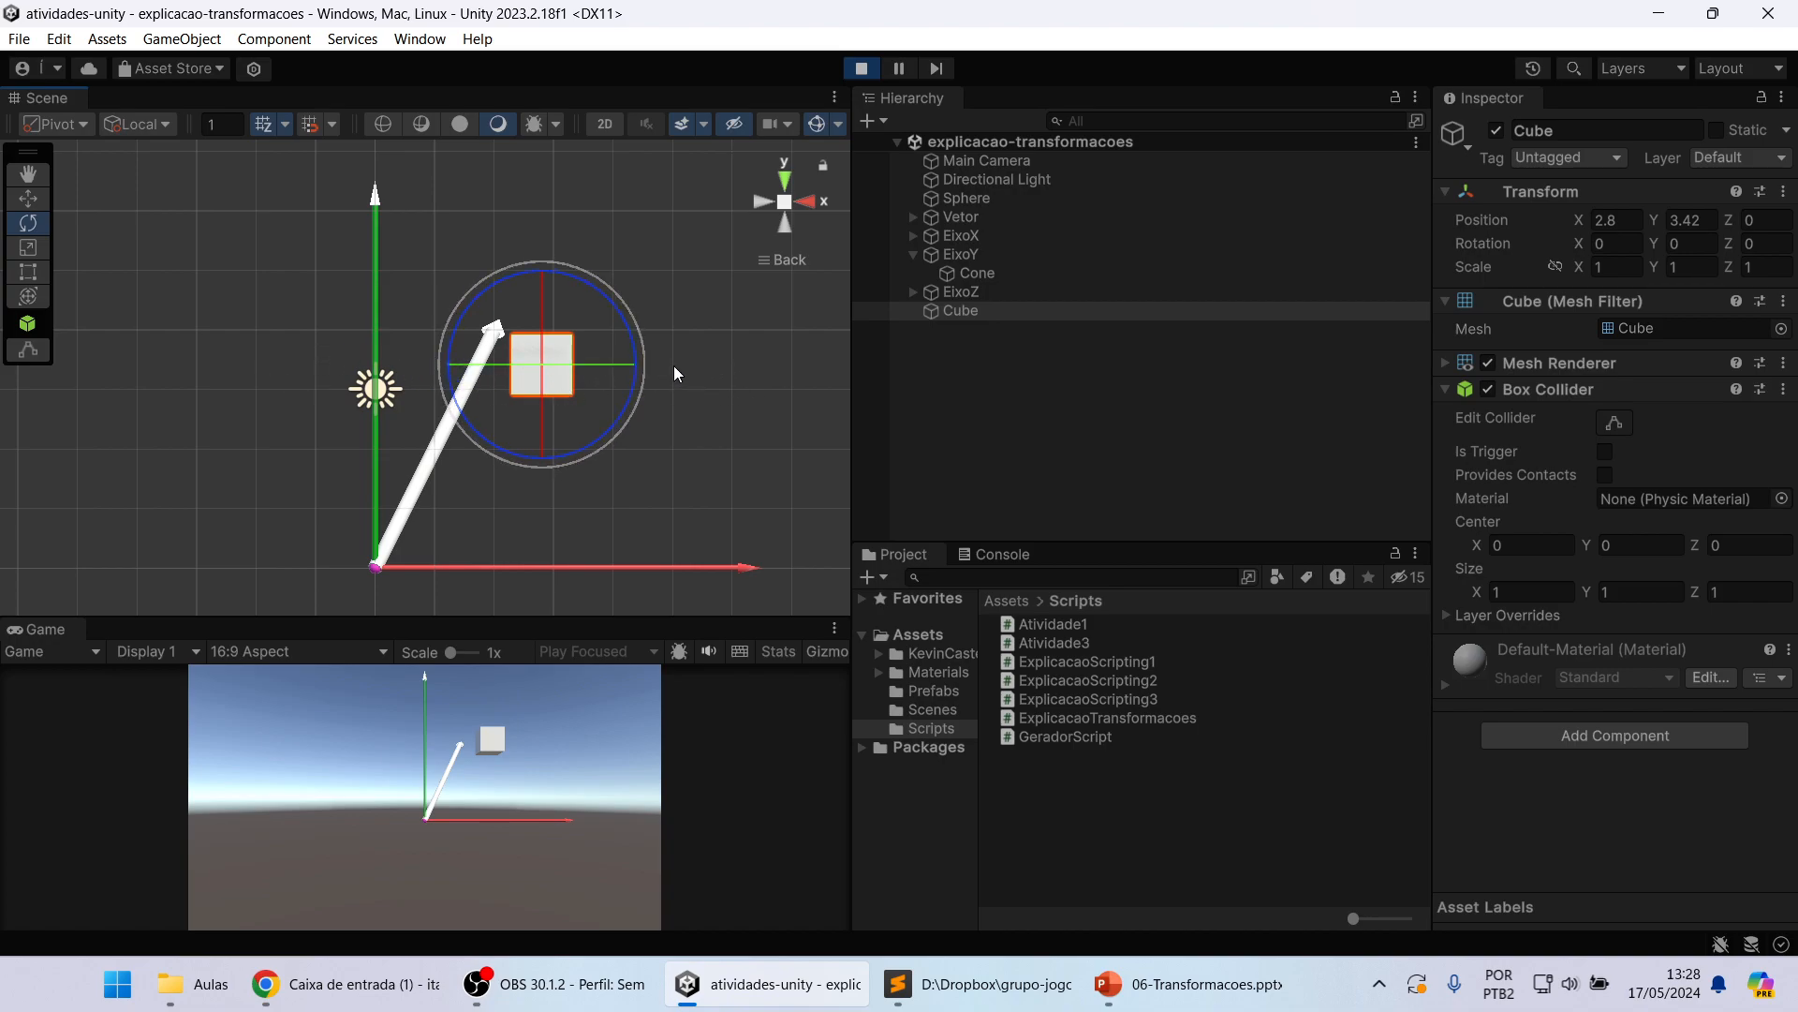
pyautogui.moveTo(541, 298); pyautogui.dragTo(553, 334)
pyautogui.hotkey('ctrl', 'z')
pyautogui.moveTo(627, 327); pyautogui.dragTo(638, 378)
pyautogui.hotkey('ctrl', 'z')
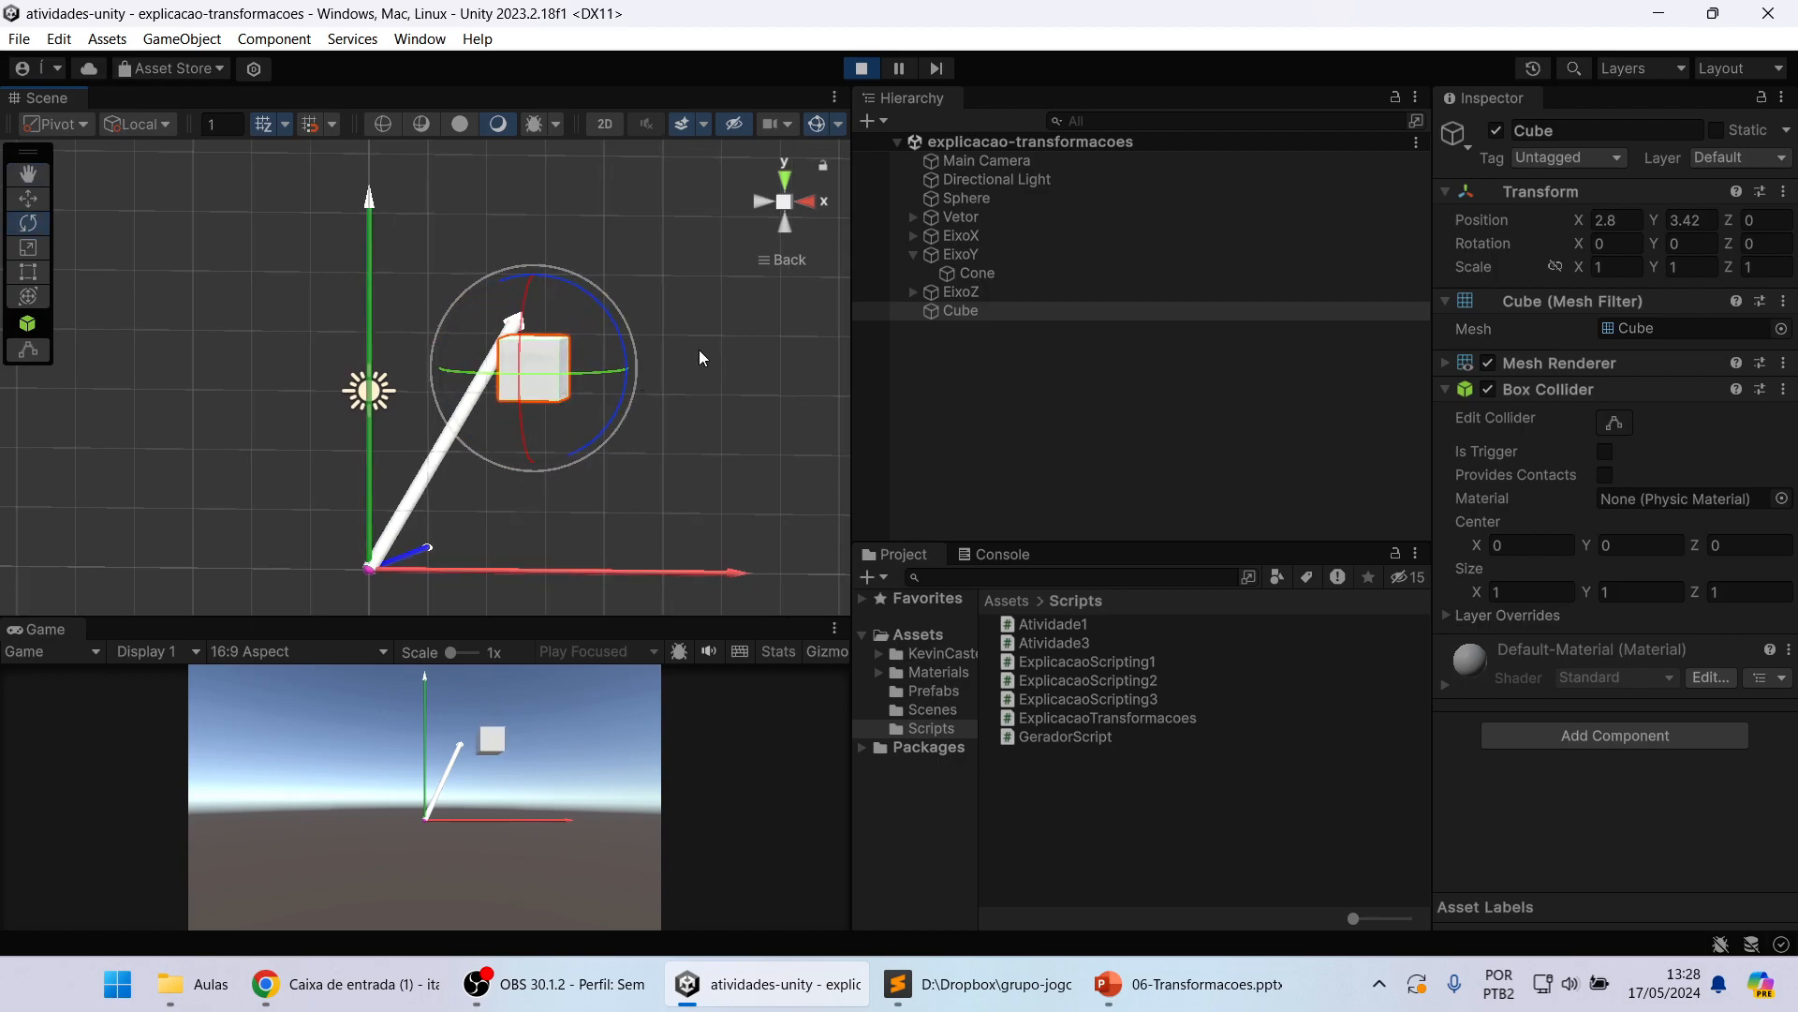
pyautogui.moveTo(699, 350); pyautogui.dragTo(612, 395, button='right')
pyautogui.moveTo(521, 374); pyautogui.dragTo(553, 322)
pyautogui.hotkey('ctrl', 'z')
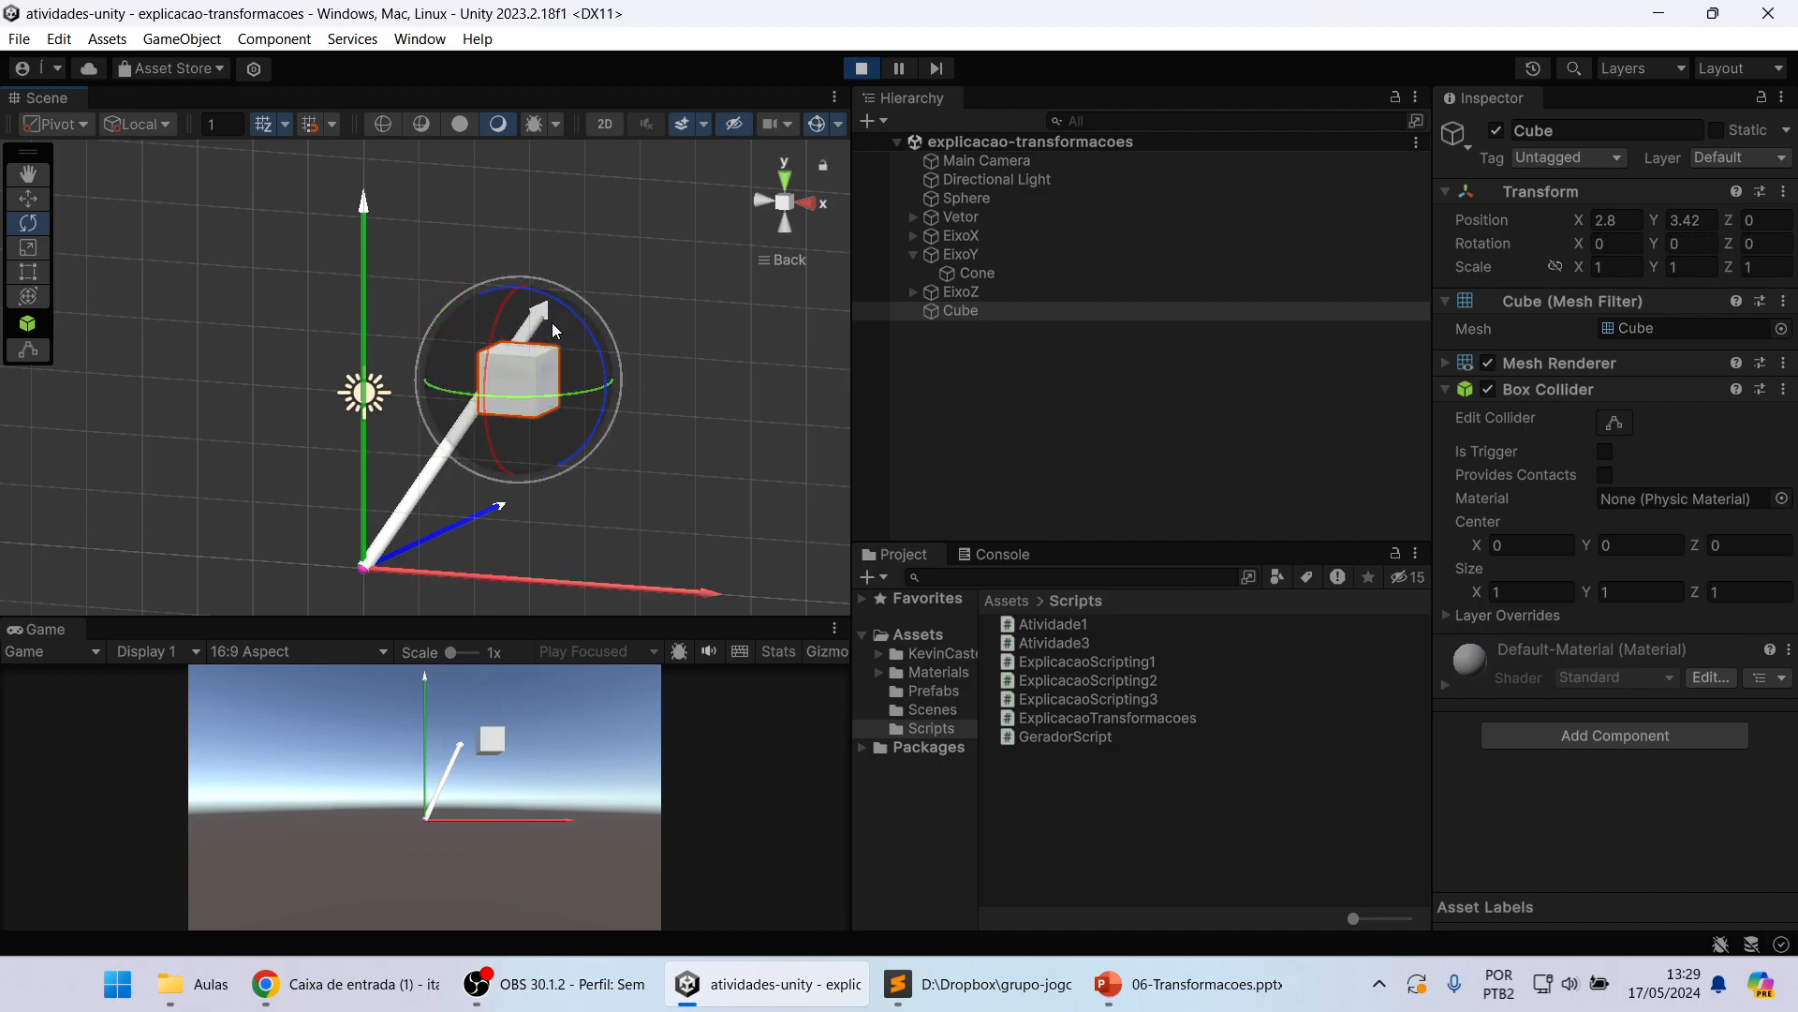
# Step: Adjust the Cube's Y rotation value gradually and reset it to 0
pyautogui.click(1630, 243)
pyautogui.click(1683, 244)
pyautogui.click(1750, 241)
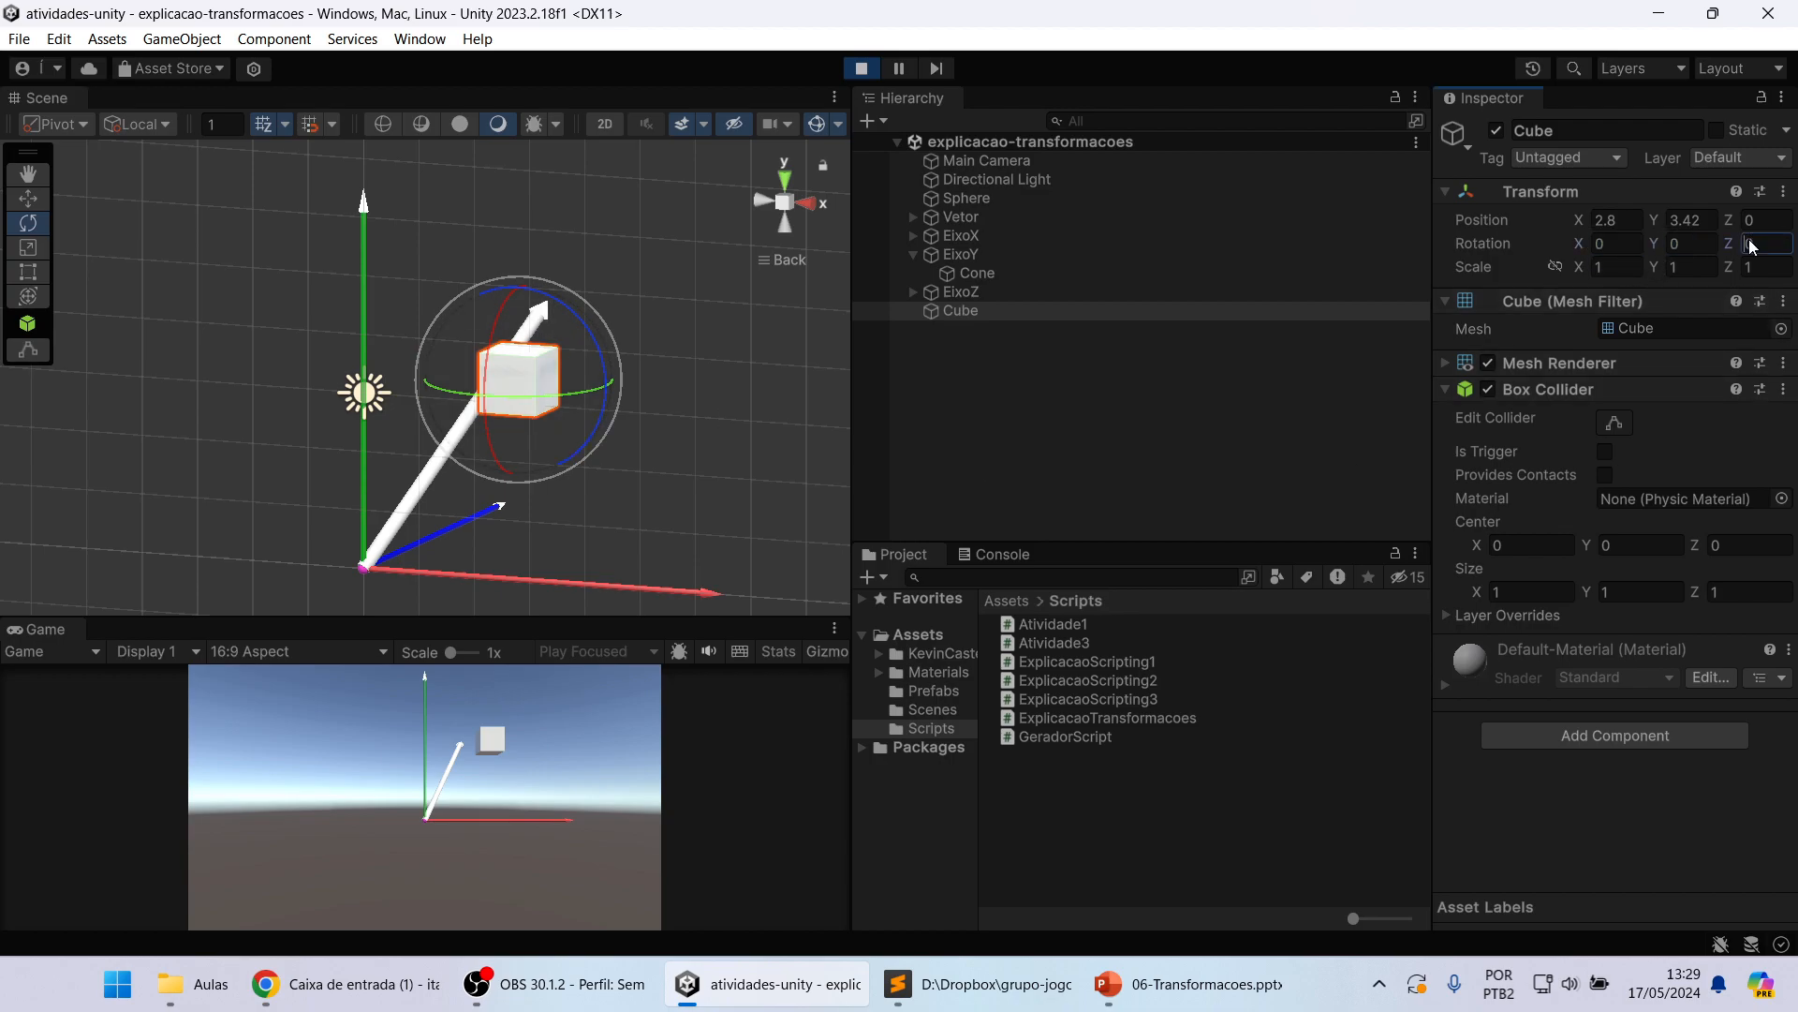
pyautogui.moveTo(1655, 244); pyautogui.dragTo(1575, 249)
pyautogui.click(1666, 253)
pyautogui.write('0')
# Step: Vary the Cube's X rotation value in both directions to about -1.7, and reset it to 0
pyautogui.click(1614, 236)
pyautogui.moveTo(1577, 244); pyautogui.dragTo(1753, 255)
pyautogui.moveTo(1577, 245); pyautogui.dragTo(1372, 238)
pyautogui.moveTo(1571, 246); pyautogui.dragTo(1551, 244)
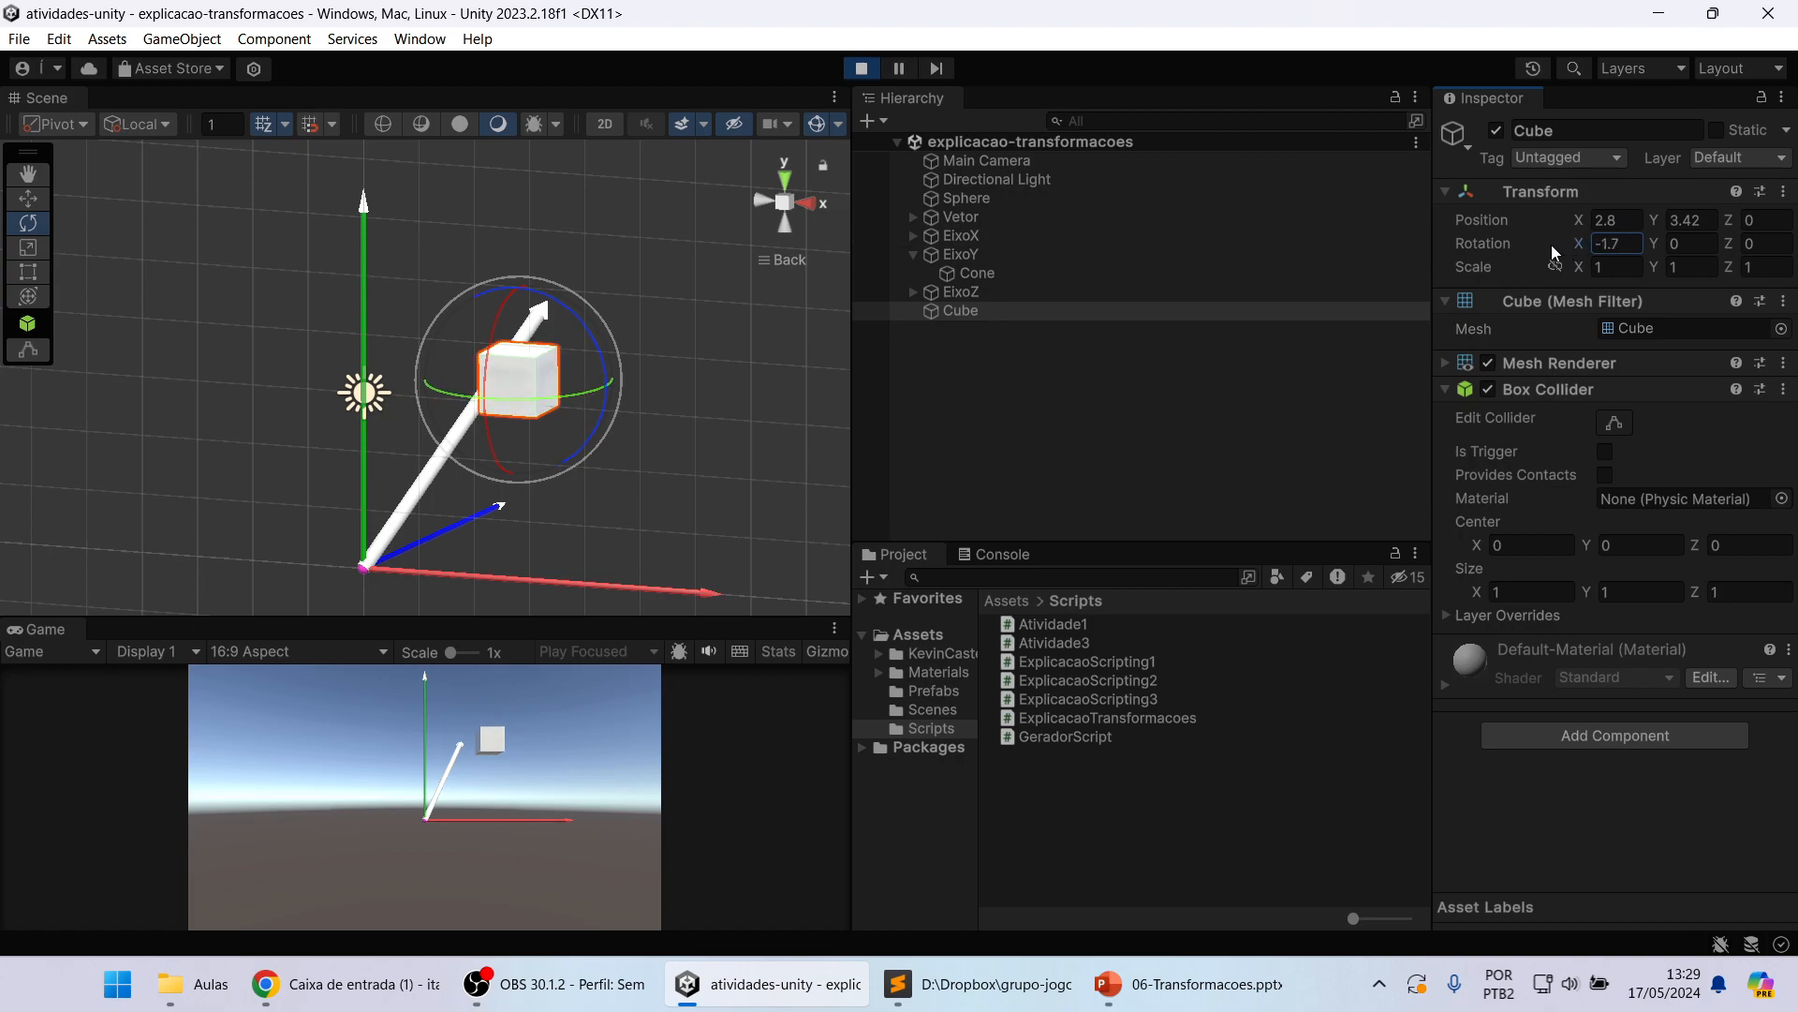
pyautogui.click(1634, 242)
pyautogui.write('0')
pyautogui.click(1661, 247)
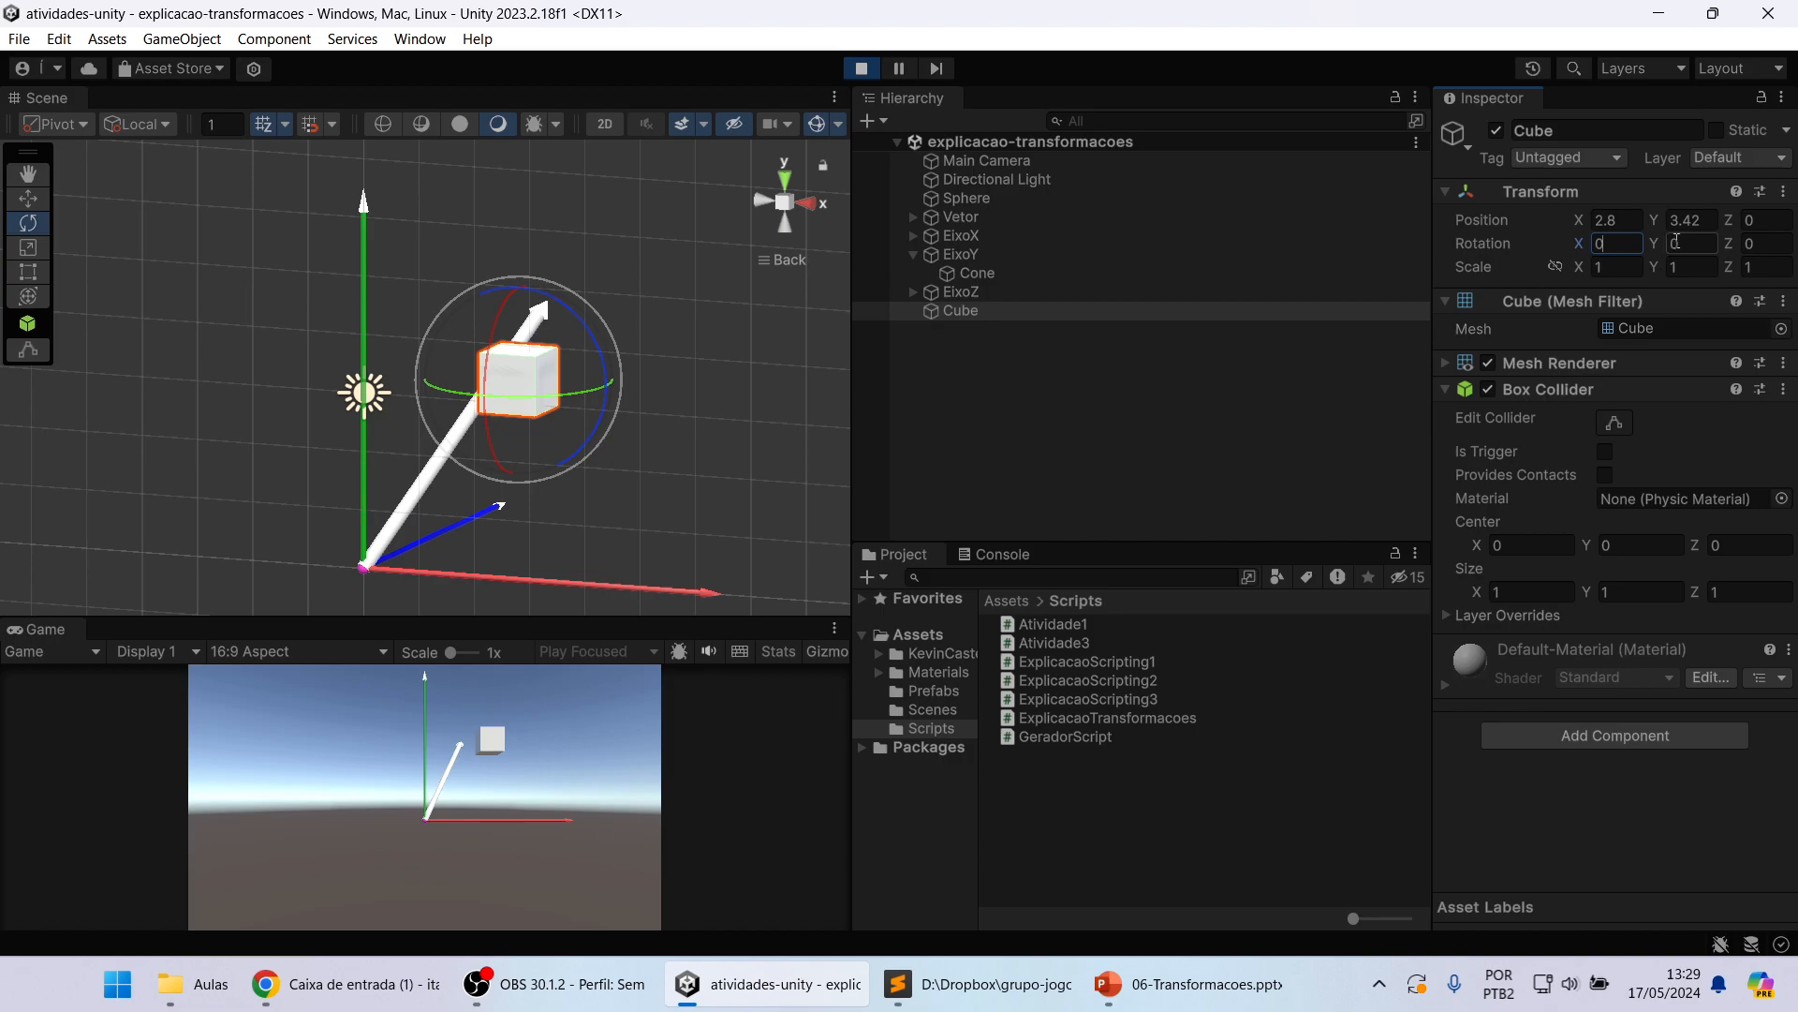
# Step: Spin the Cube around its X axis by varying the X rotation value to about 642.9 and -362.2, resetting it to 0 each time
pyautogui.click(1614, 243)
pyautogui.moveTo(1580, 248); pyautogui.dragTo(101, 249)
pyautogui.moveTo(1576, 247); pyautogui.dragTo(233, 302)
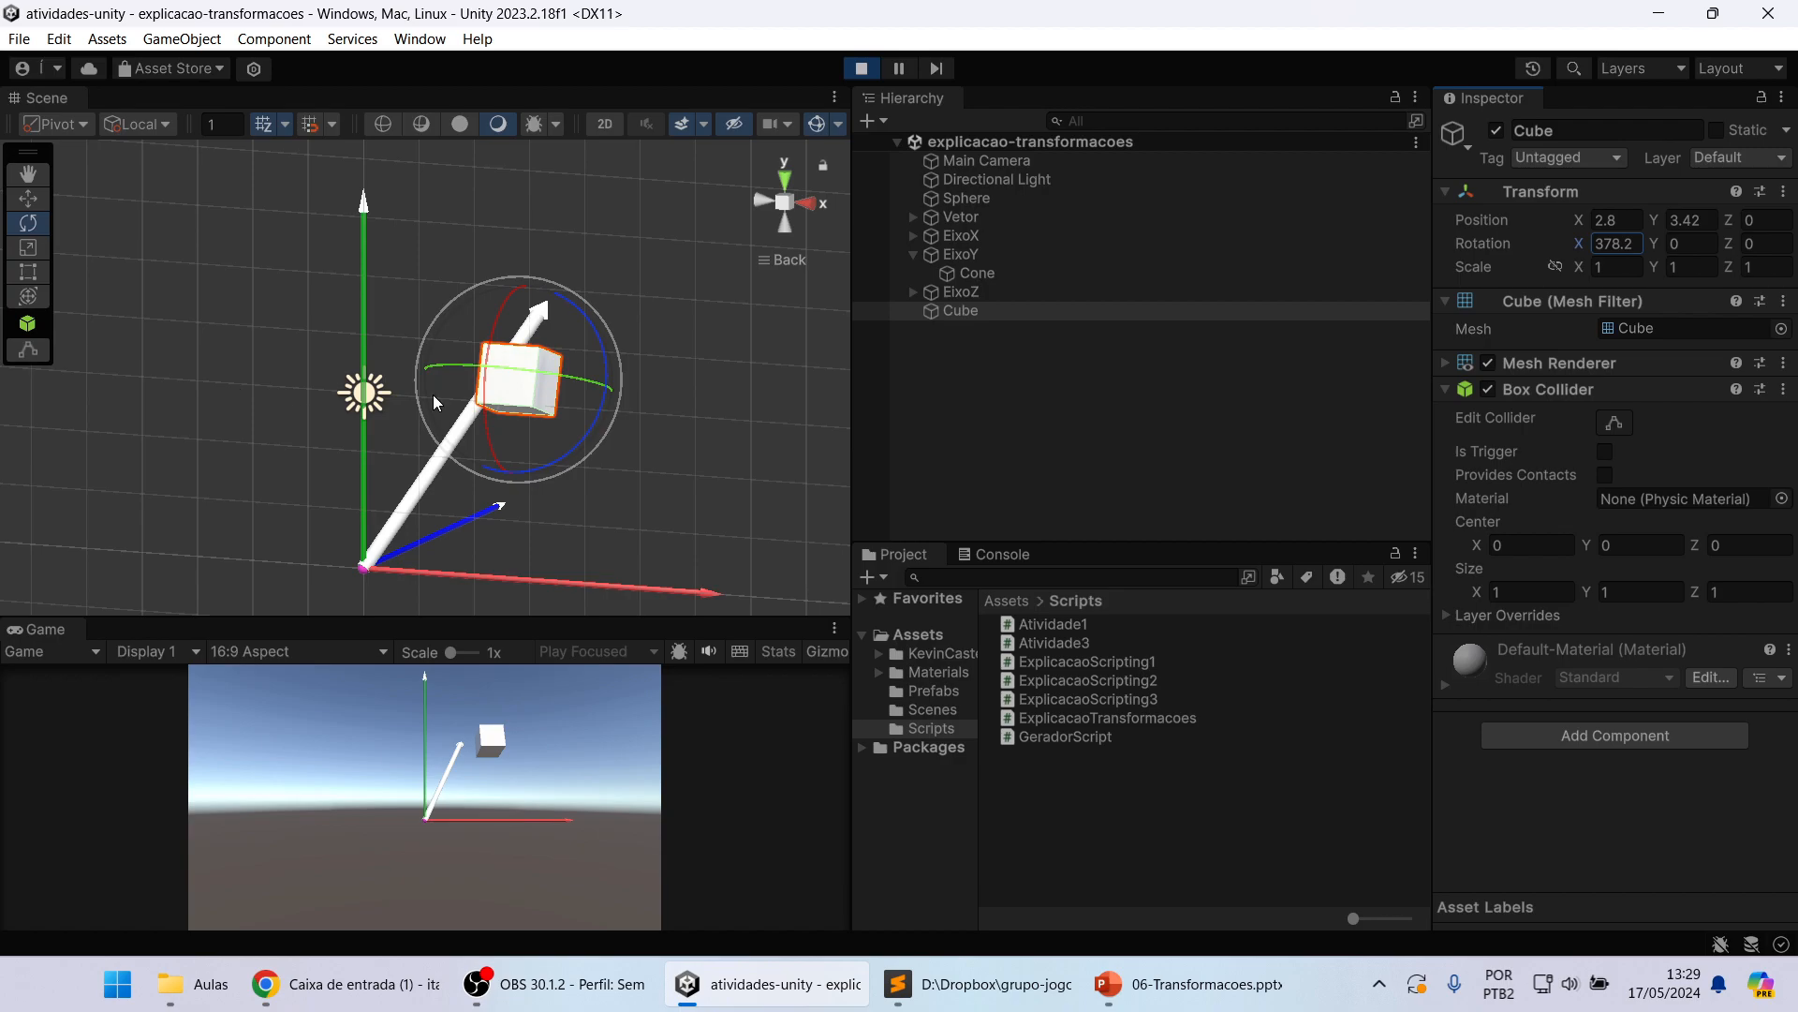
pyautogui.moveTo(1579, 246); pyautogui.dragTo(322, 261)
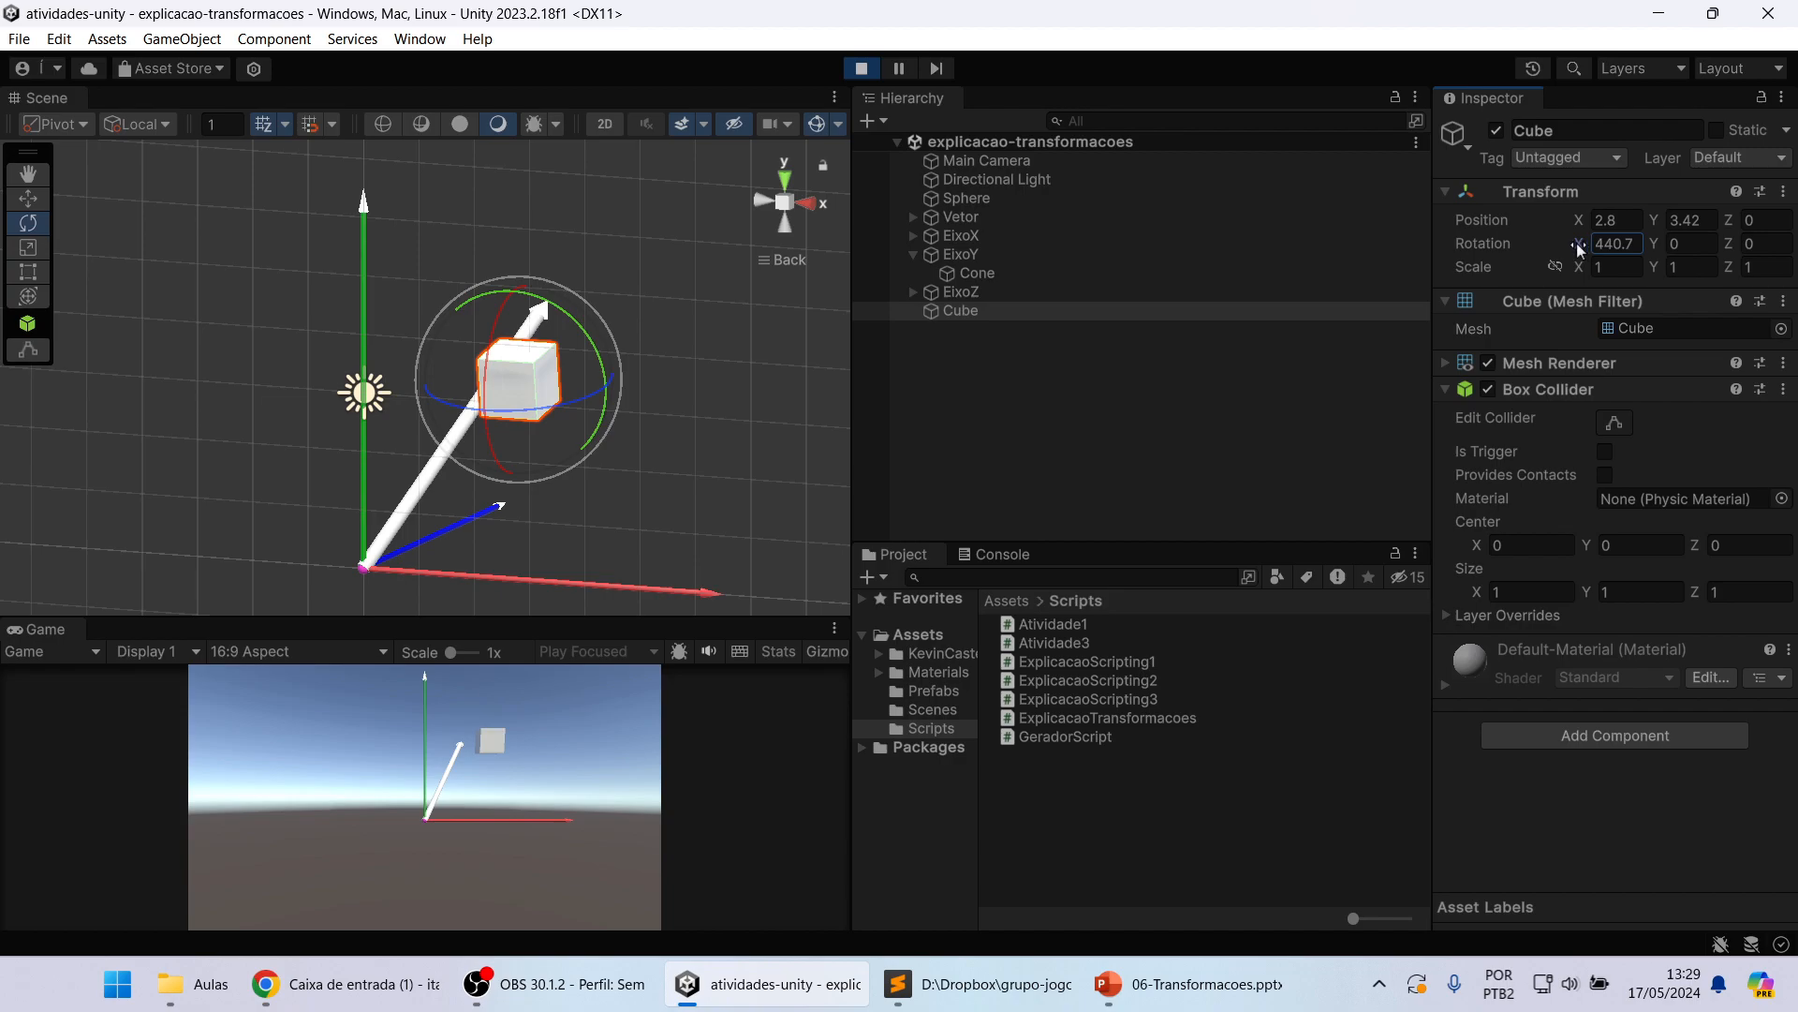
pyautogui.moveTo(1580, 248); pyautogui.dragTo(1619, 238)
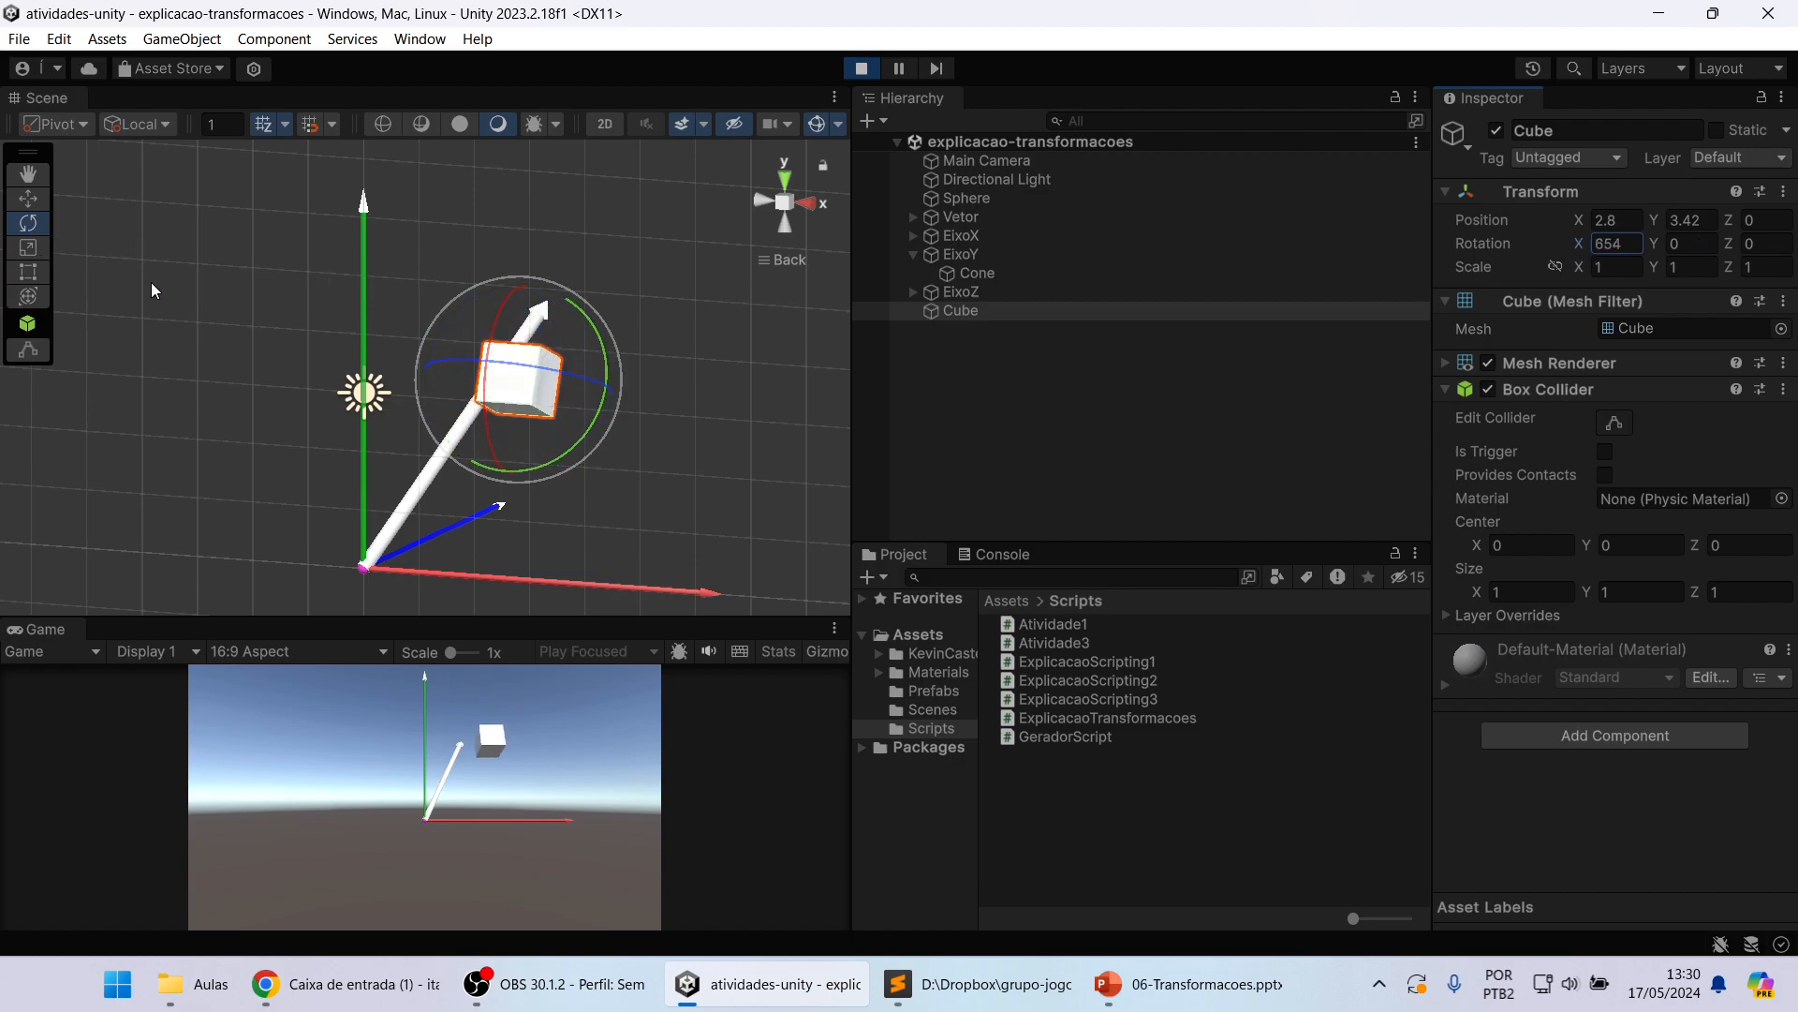
pyautogui.click(1629, 241)
pyautogui.write('0')
pyautogui.press('Tab')
pyautogui.moveTo(1581, 248); pyautogui.dragTo(907, 249)
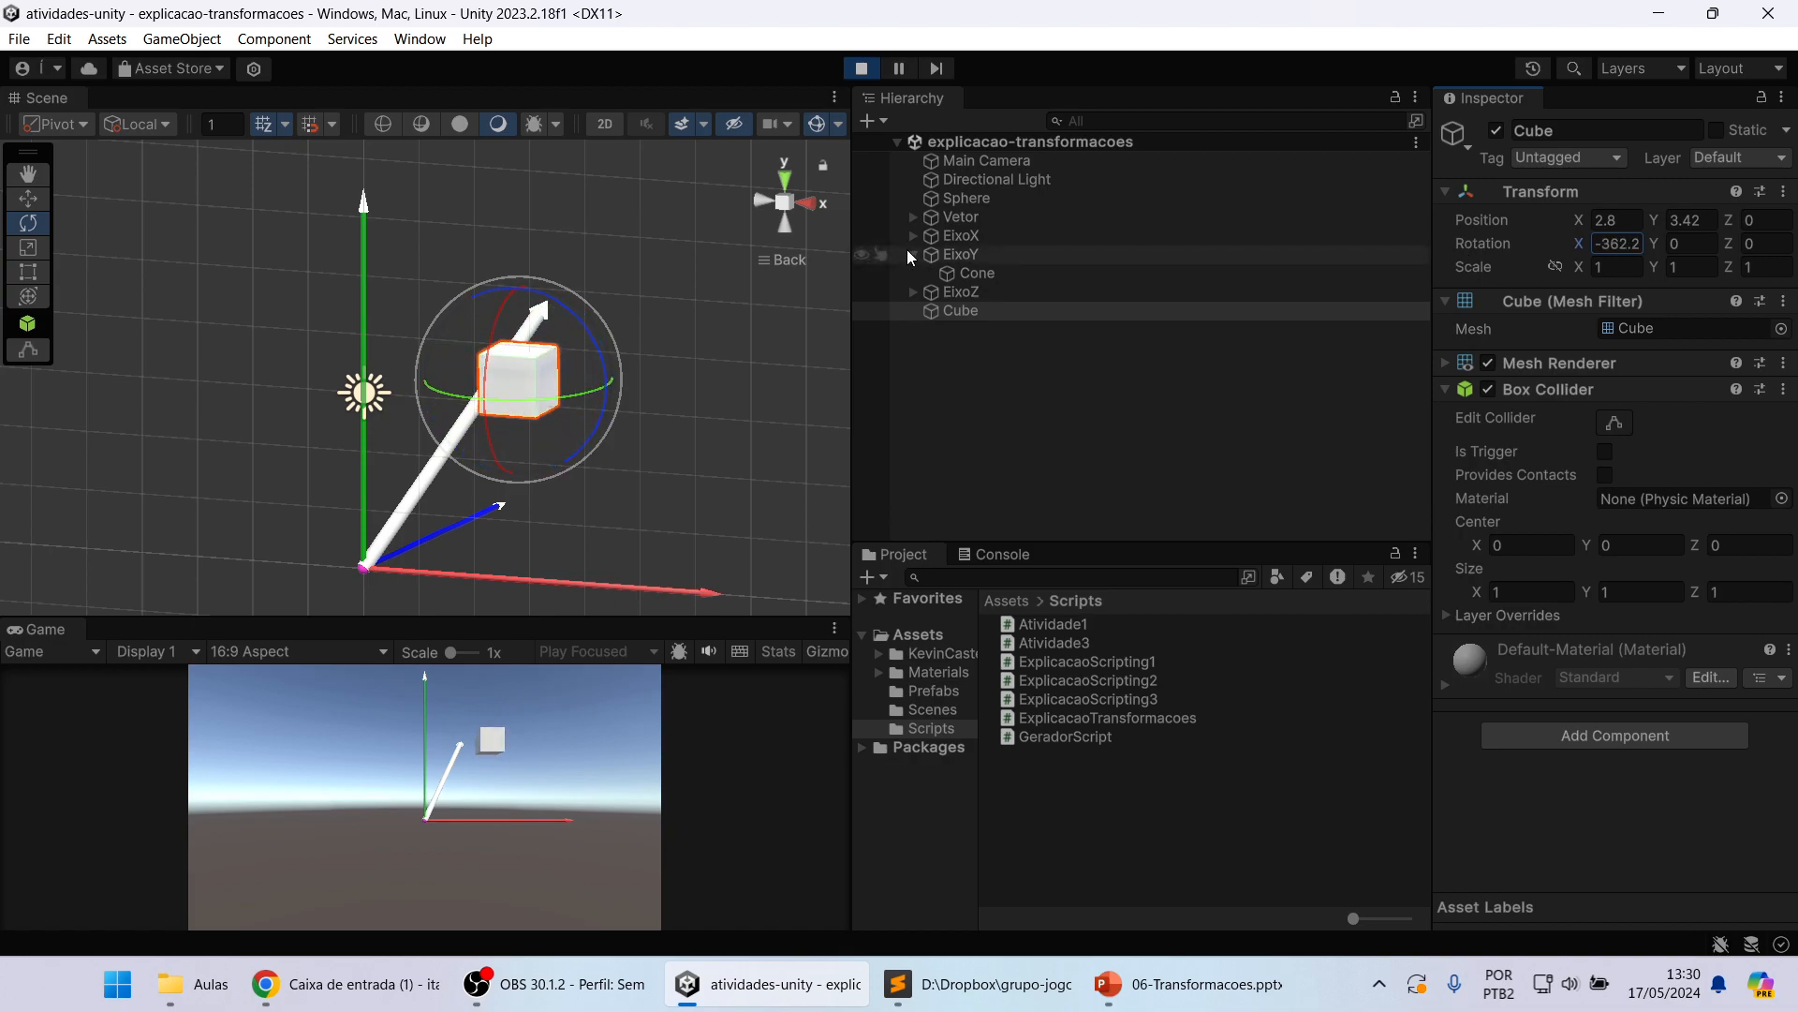
pyautogui.write('0')
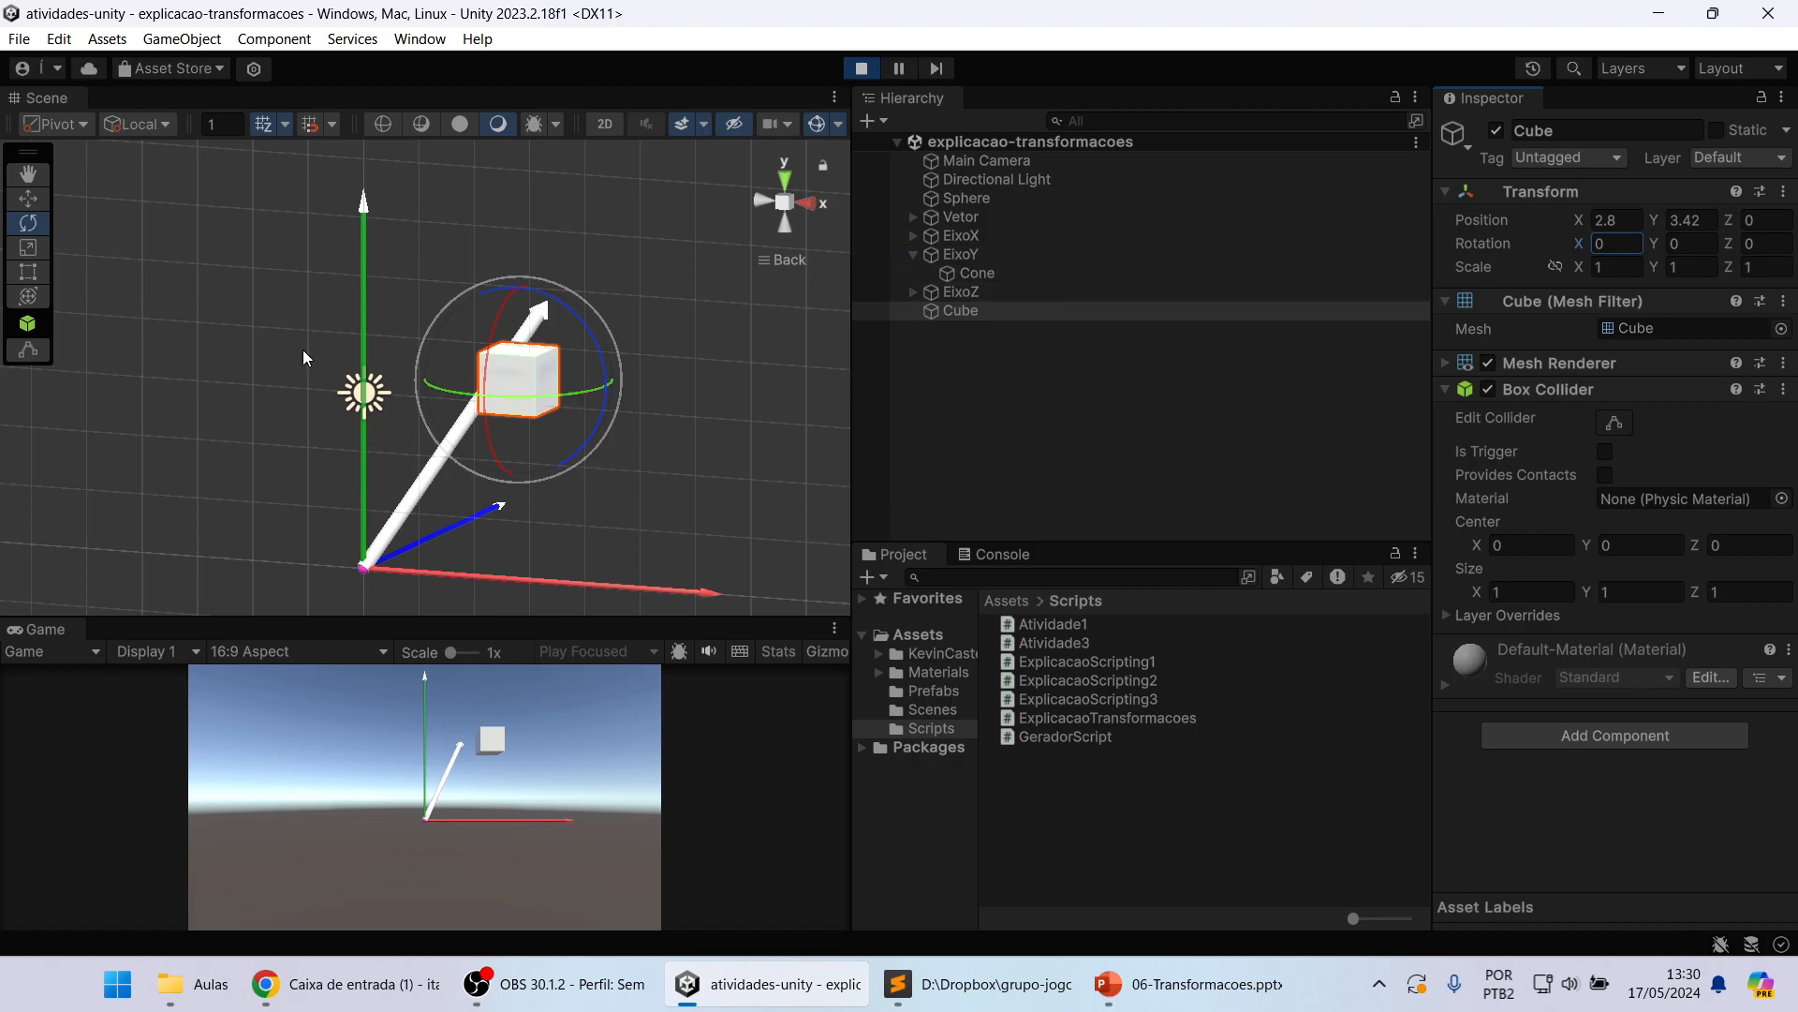
# Step: Scale the Cube freehand along each axis with the Scale tool to about X 1.84, Y 1.87 and Z 2.52
pyautogui.click(31, 248)
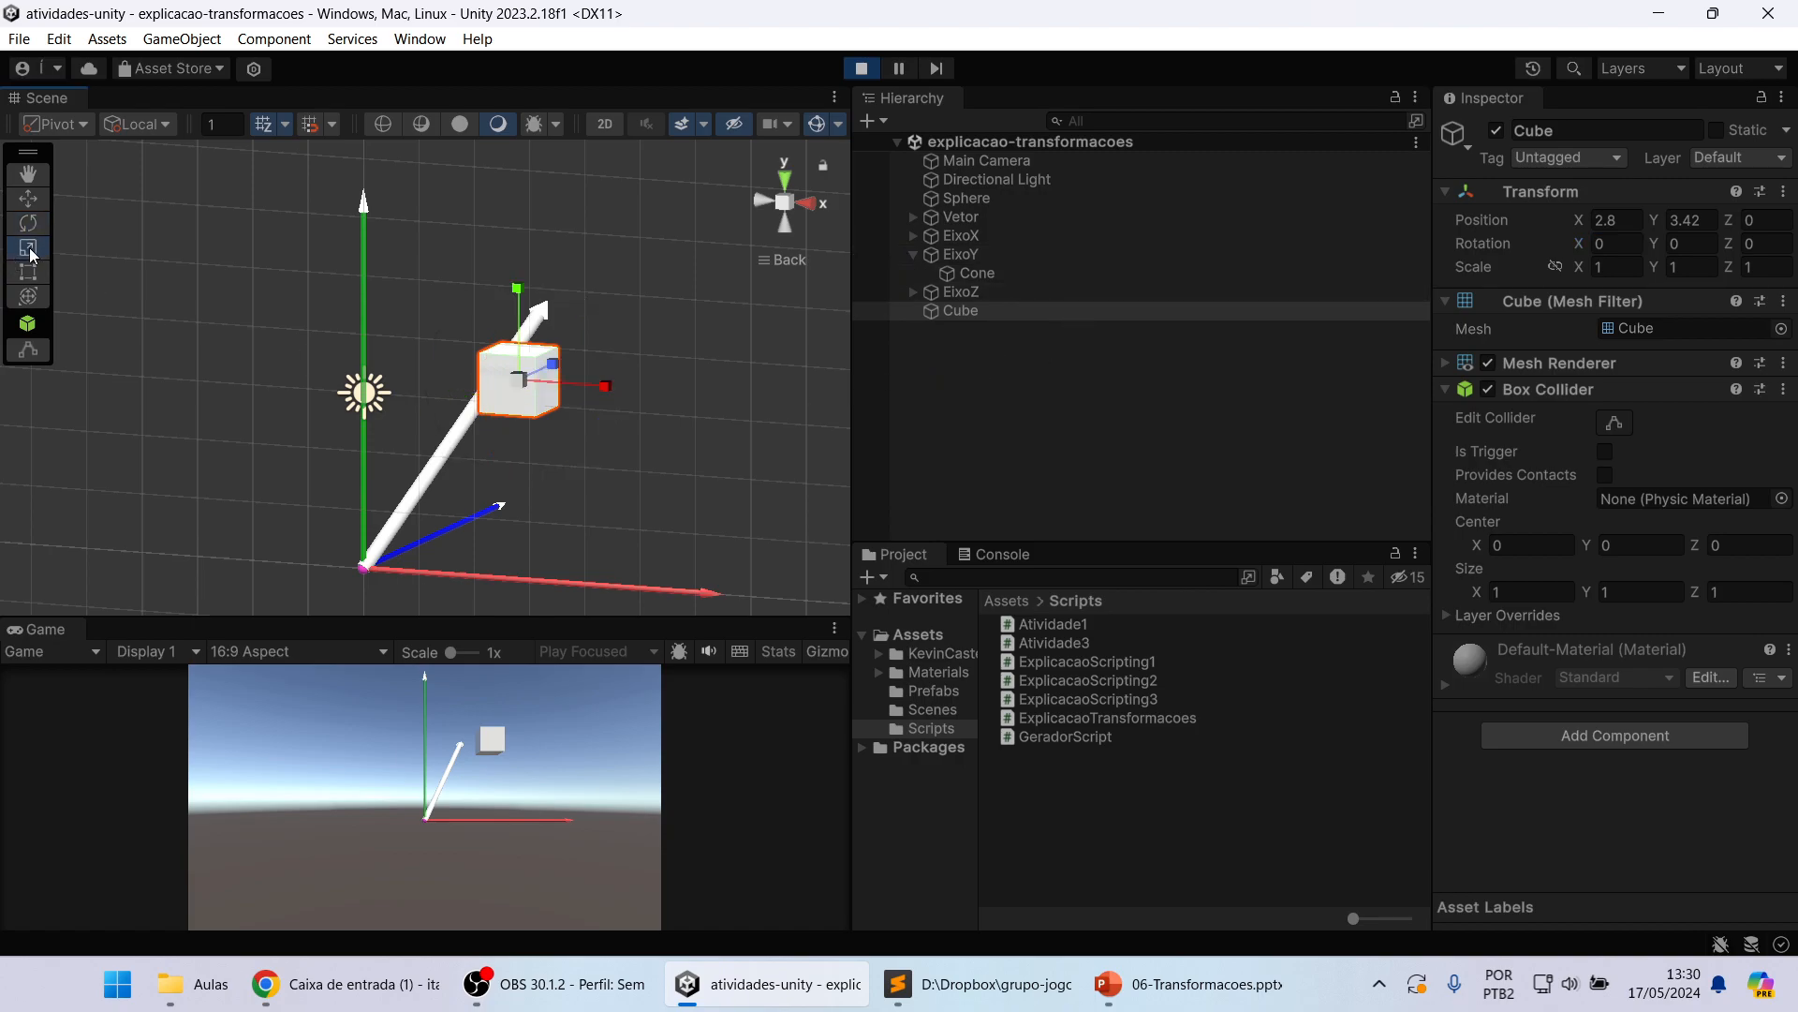
pyautogui.scroll(4, 592, 481)
pyautogui.moveTo(619, 455); pyautogui.dragTo(438, 377, button='middle')
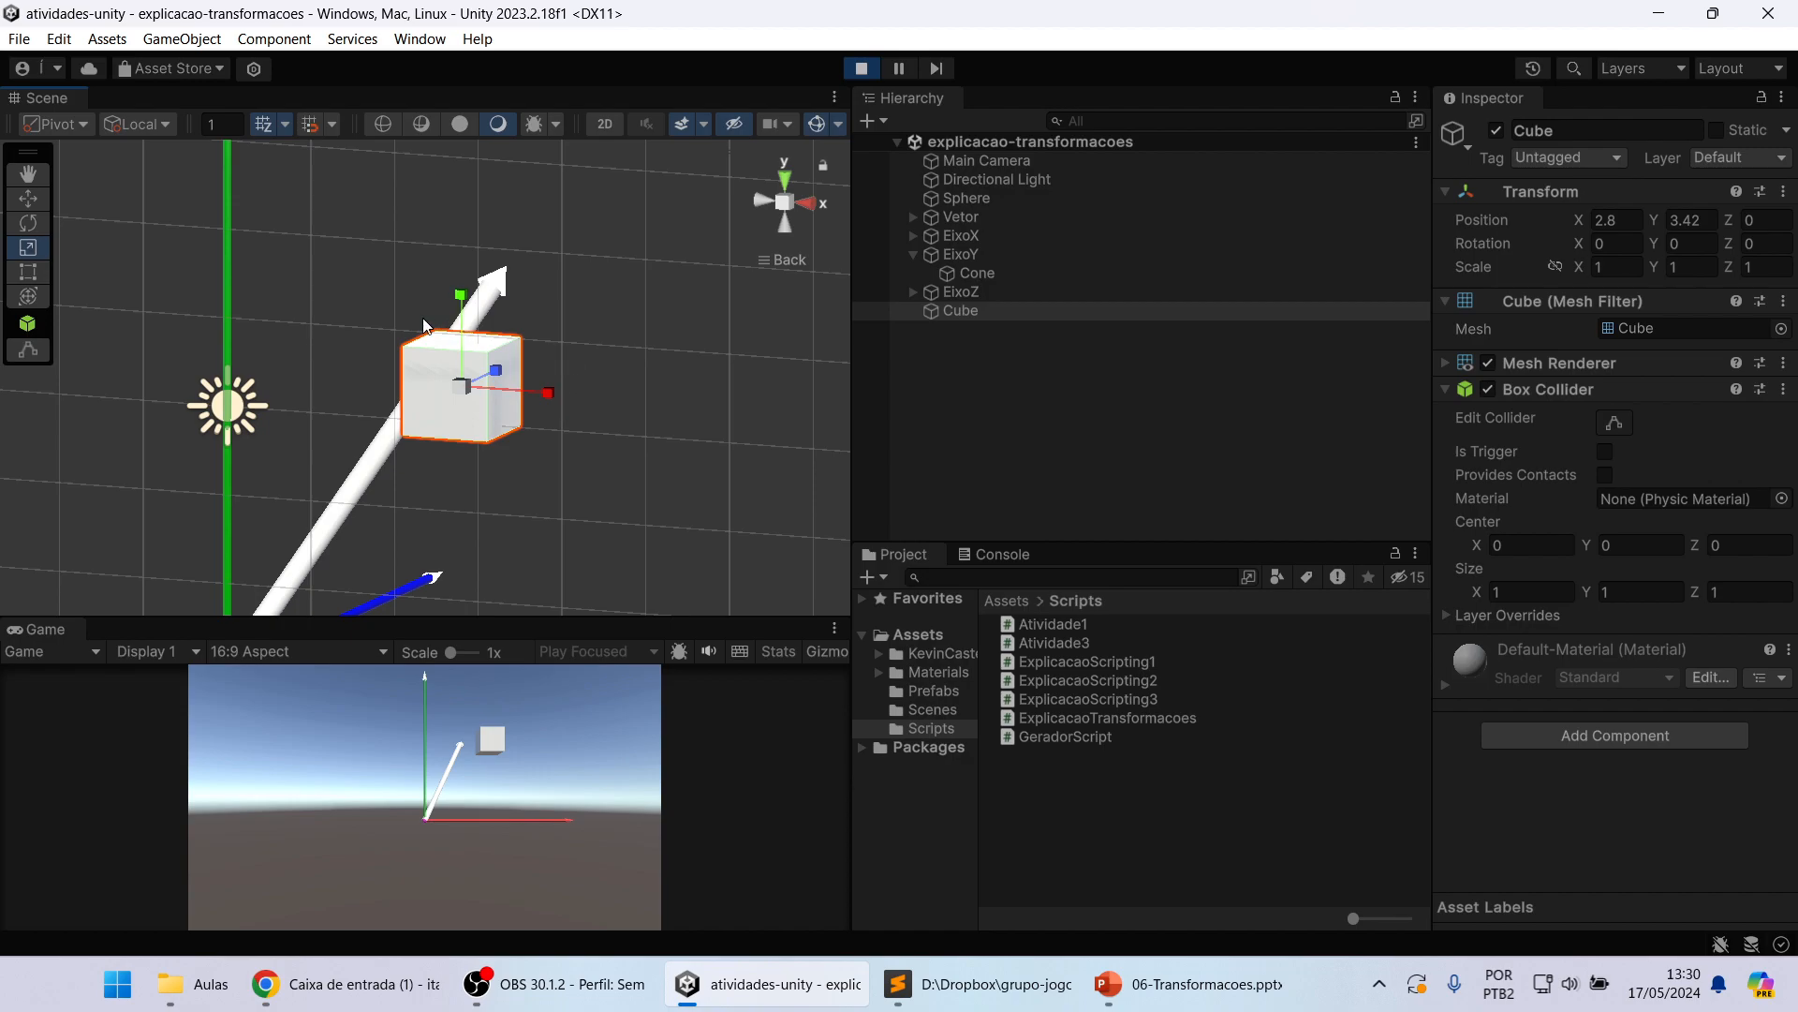
pyautogui.click(757, 201)
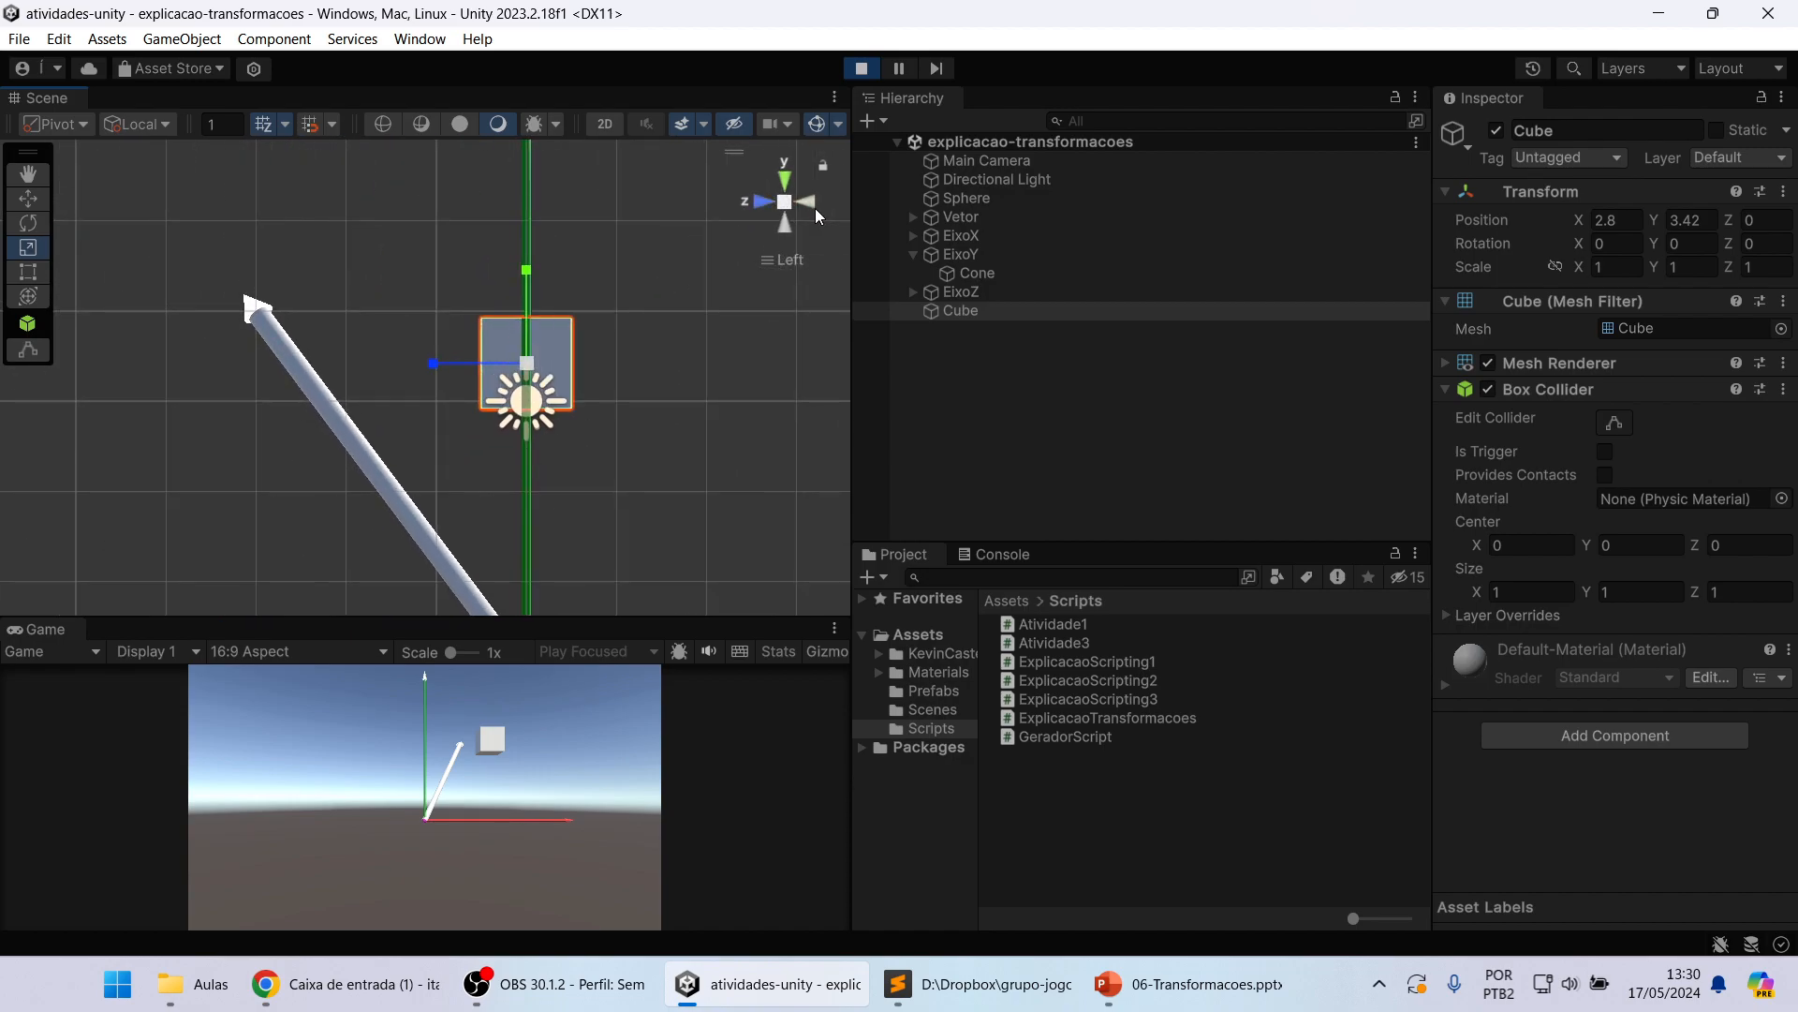
pyautogui.click(816, 208)
pyautogui.scroll(-2, 680, 311)
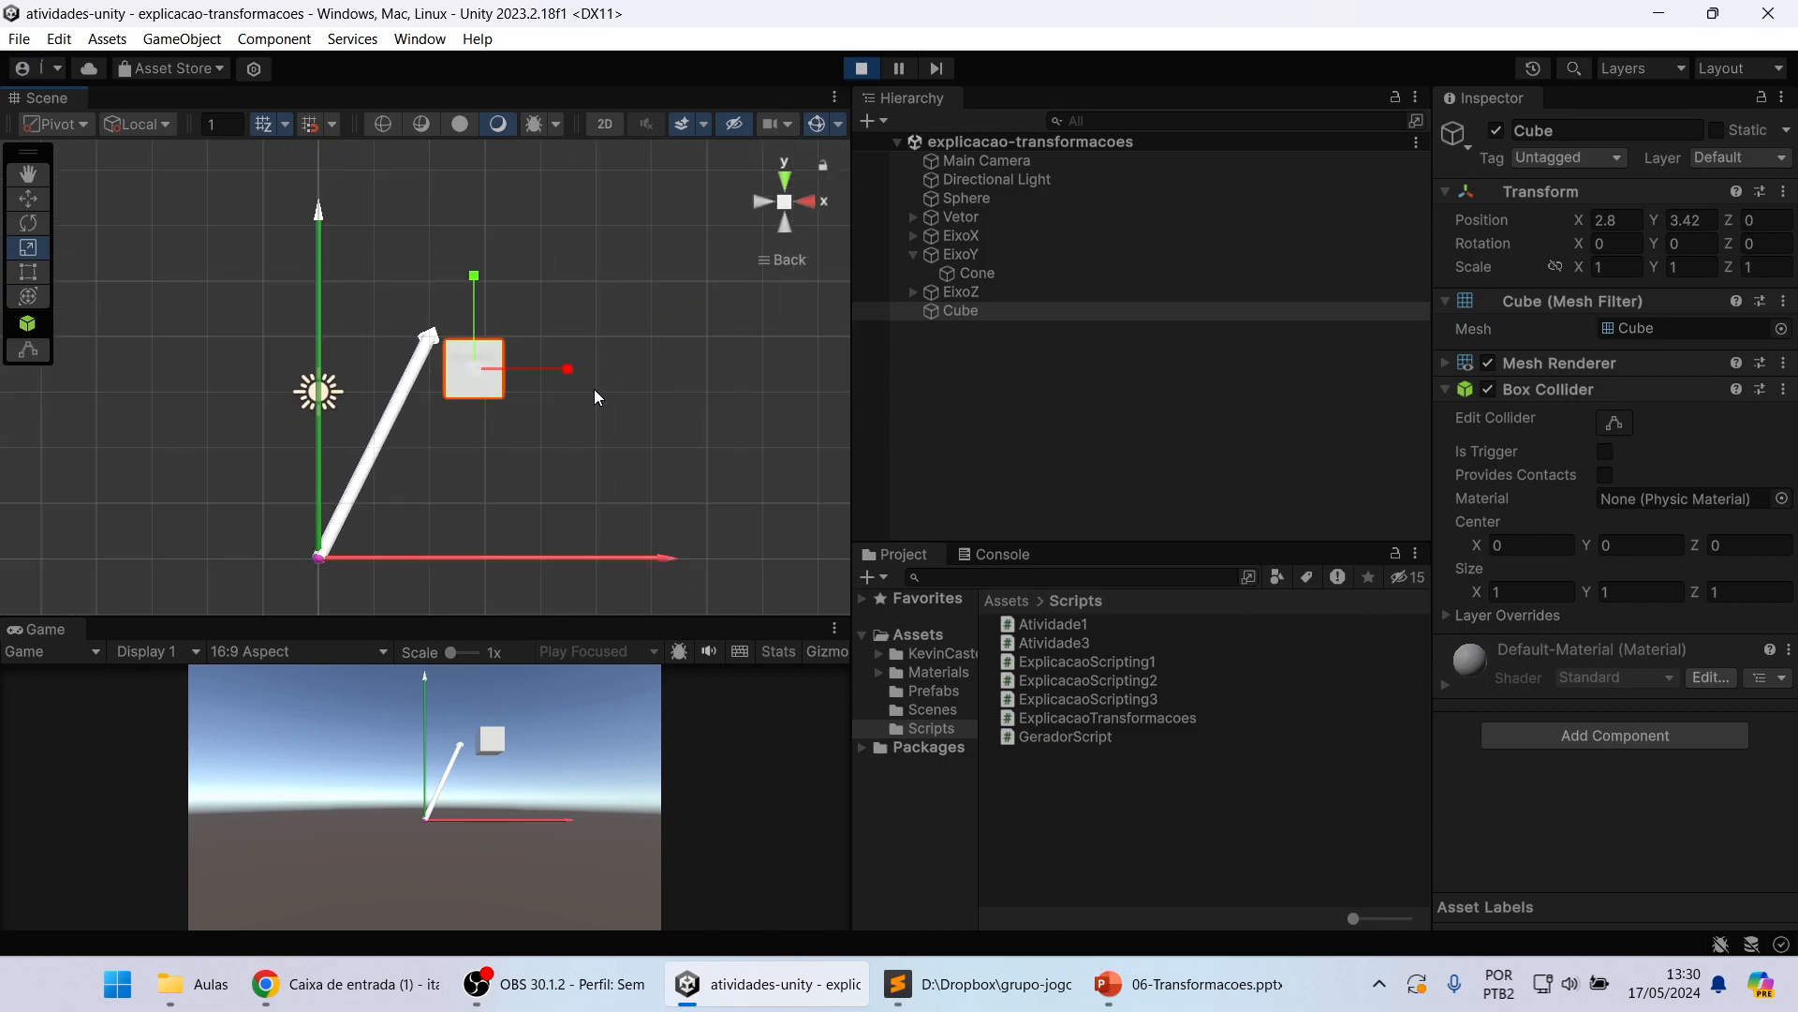
pyautogui.moveTo(567, 373)
pyautogui.mouseDown()
pyautogui.moveTo(582, 370)
pyautogui.moveTo(554, 349)
pyautogui.mouseUp()
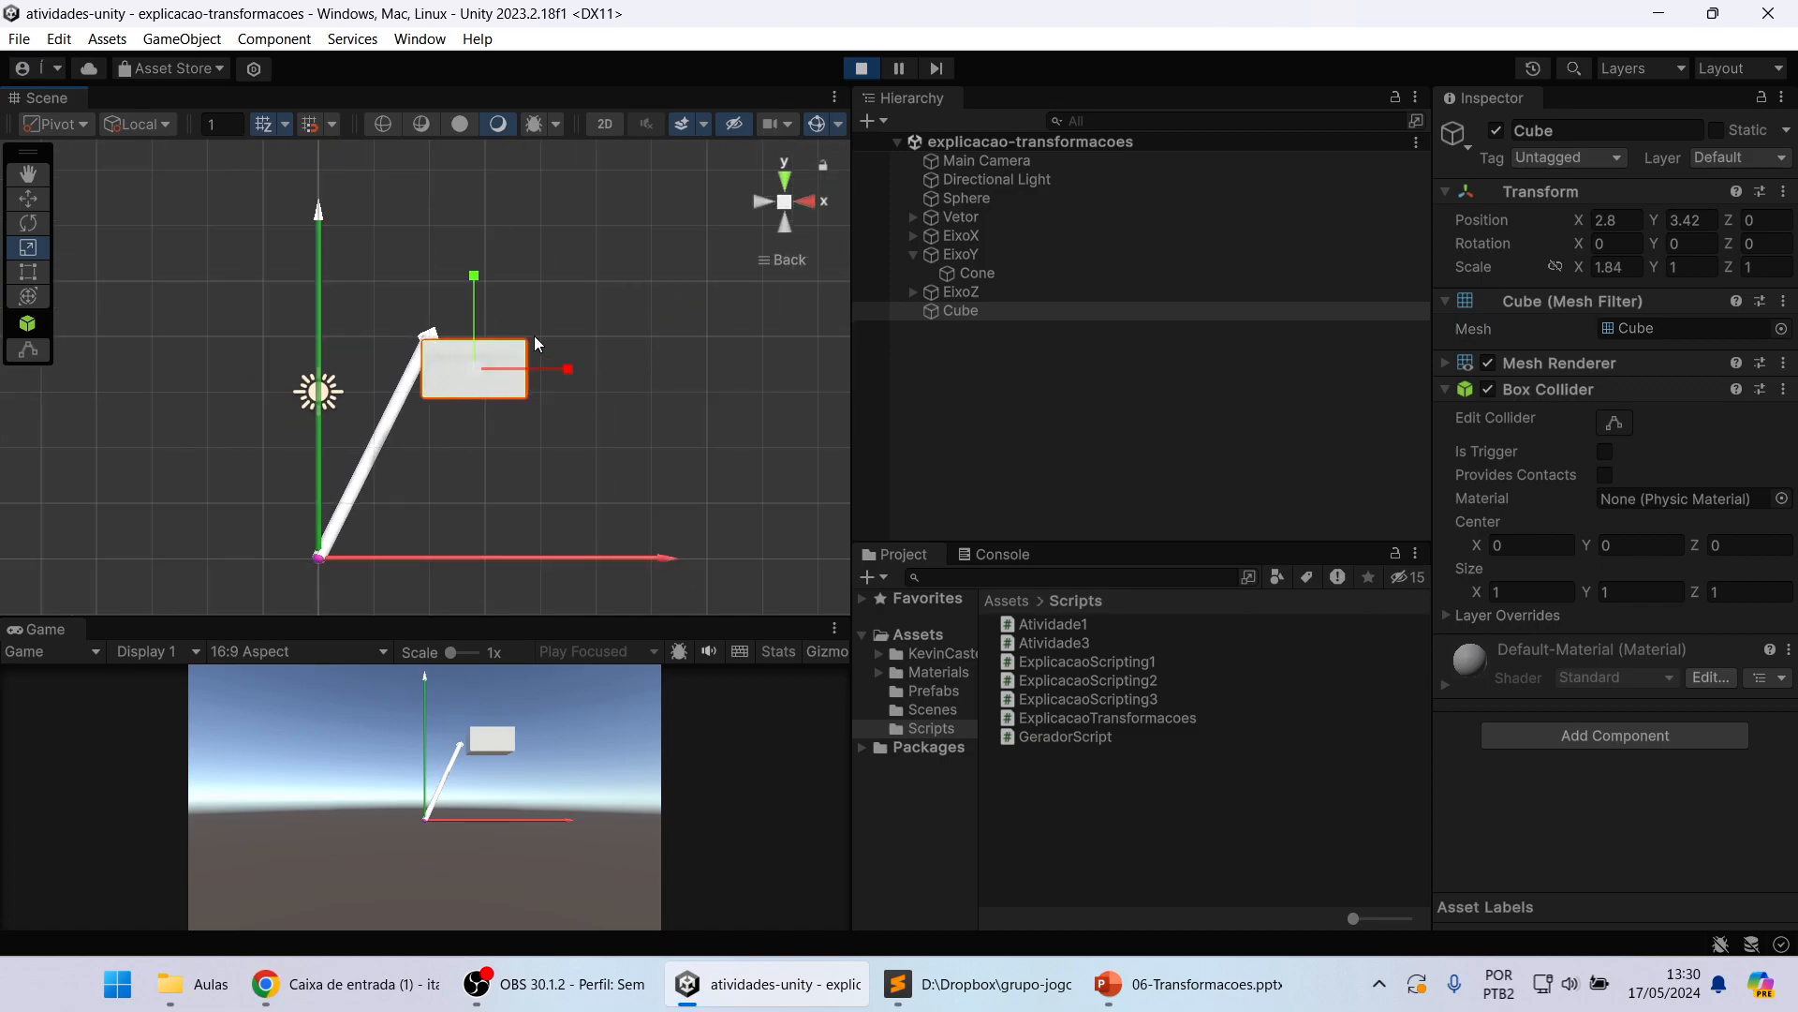
pyautogui.moveTo(474, 276); pyautogui.dragTo(479, 196)
pyautogui.keyDown('alt'); pyautogui.moveTo(609, 305); pyautogui.dragTo(588, 363); pyautogui.keyUp('alt')
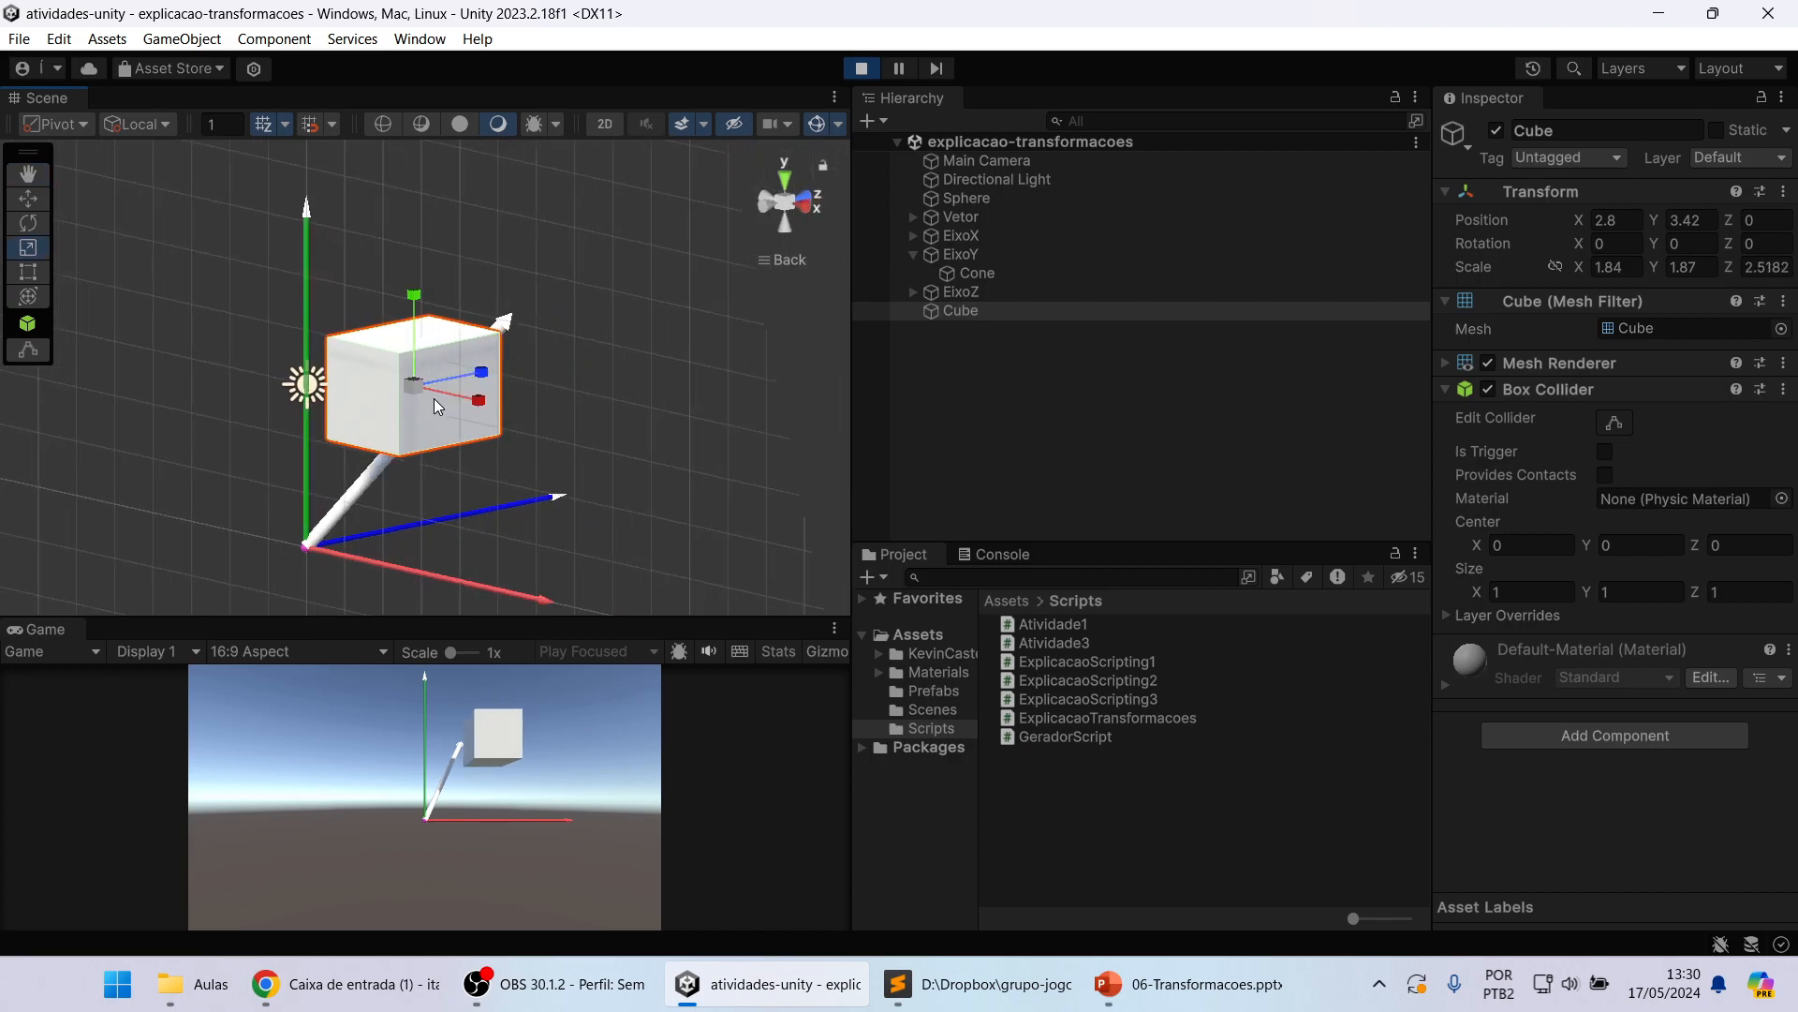
# Step: Try scaling the Cube uniformly on all axes, and undo all its scale changes
pyautogui.moveTo(412, 384); pyautogui.dragTo(491, 374)
pyautogui.hotkey('ctrl', 'z')
pyautogui.hotkey('ctrl', 'z')
pyautogui.hotkey('ctrl', 'z')
pyautogui.hotkey('ctrl', 'z')
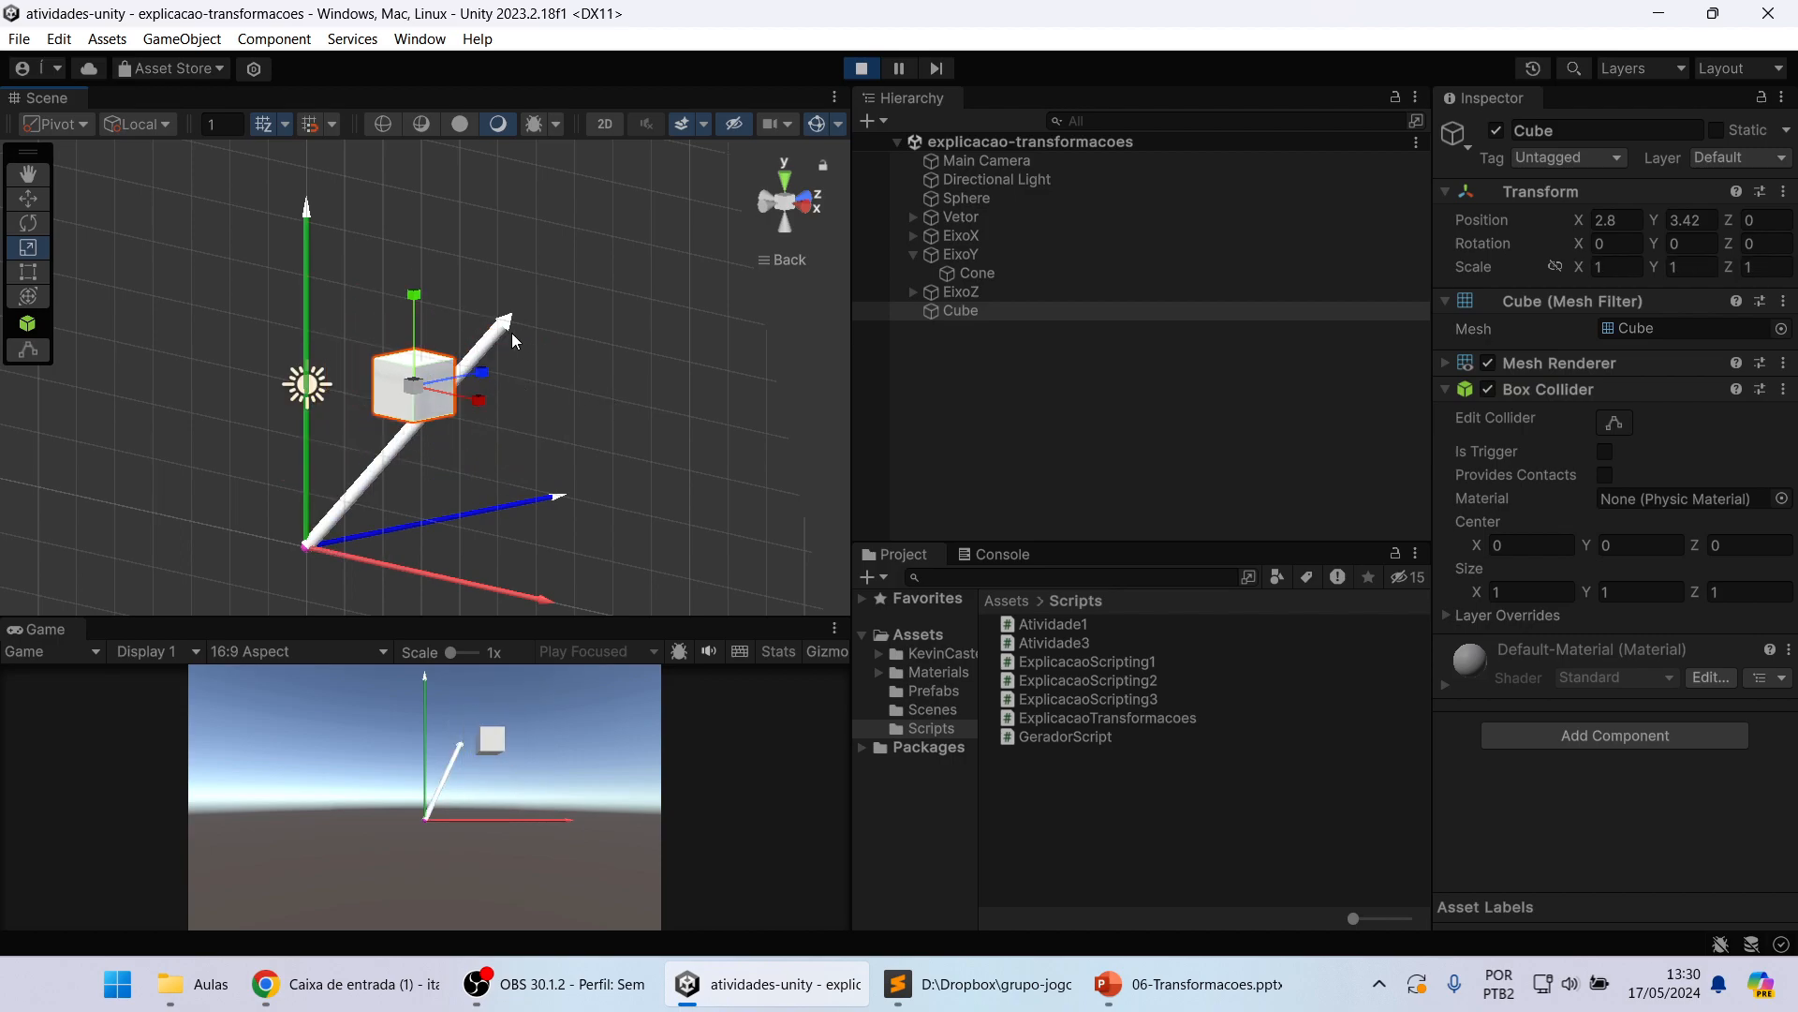
# Step: Scale the Cube freehand along its Y axis to about 2.39 in the Back view
pyautogui.click(783, 206)
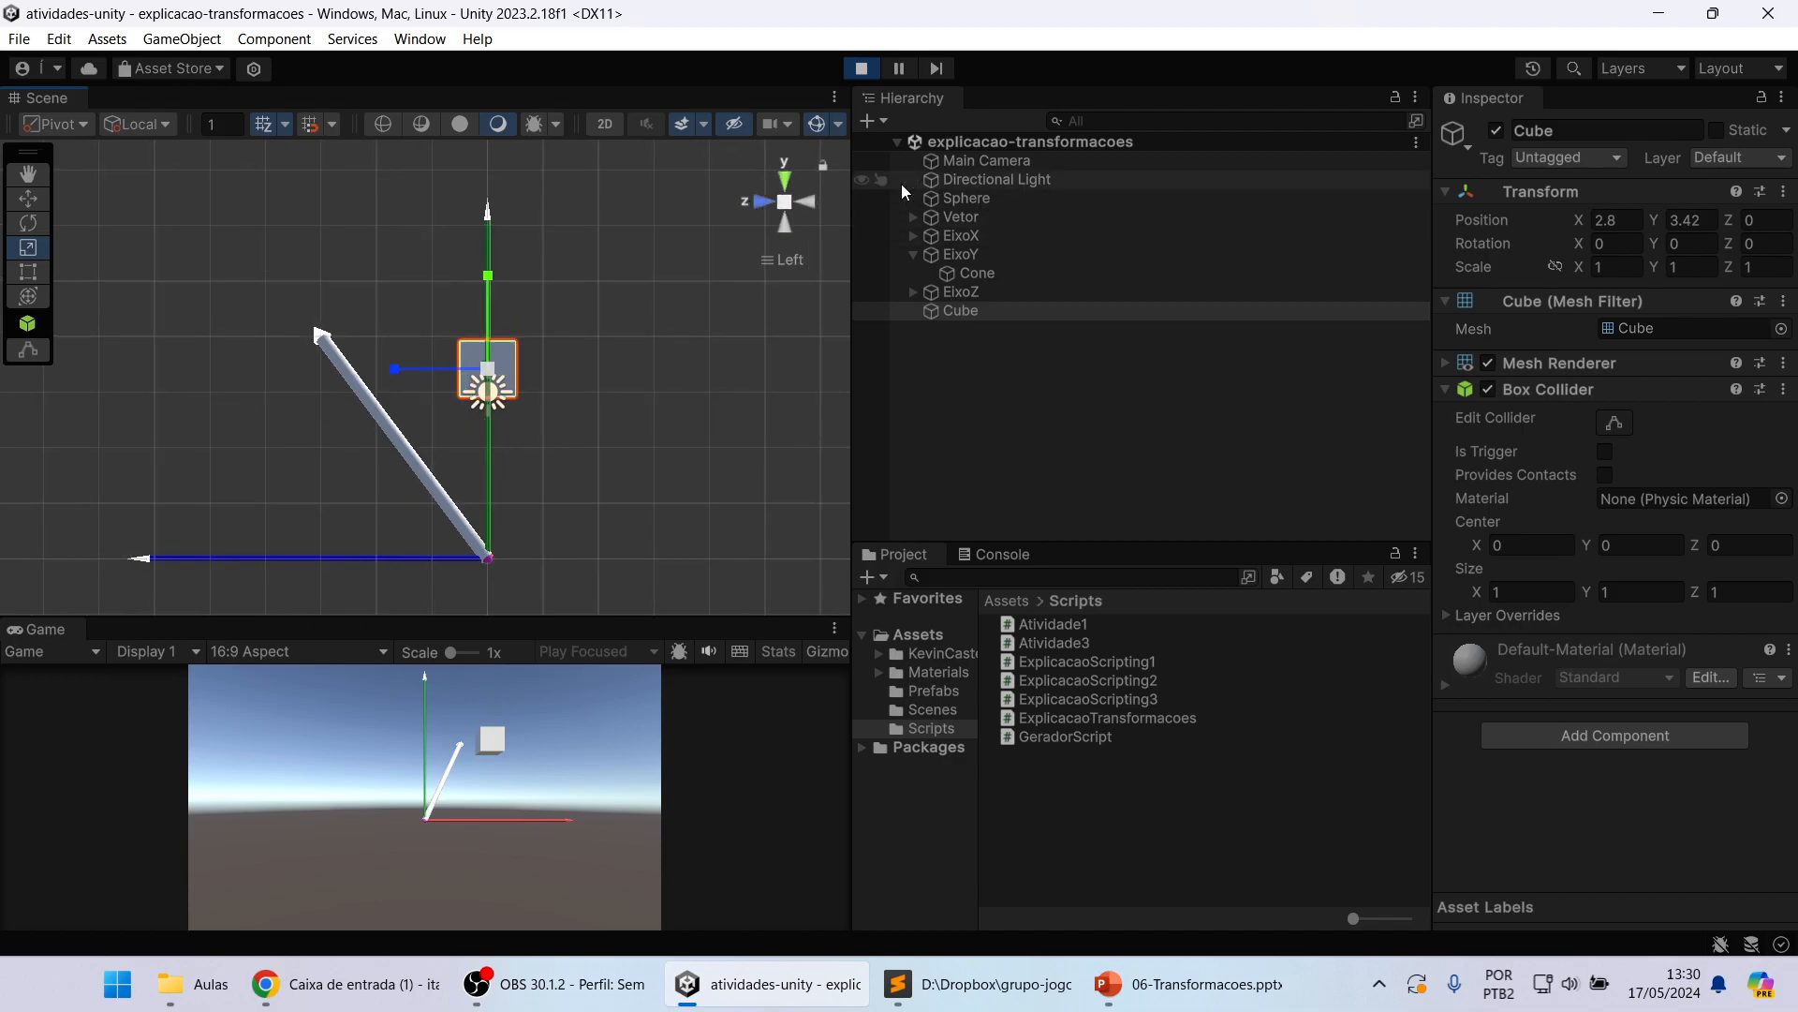
pyautogui.click(817, 200)
pyautogui.moveTo(477, 277); pyautogui.dragTo(468, 178)
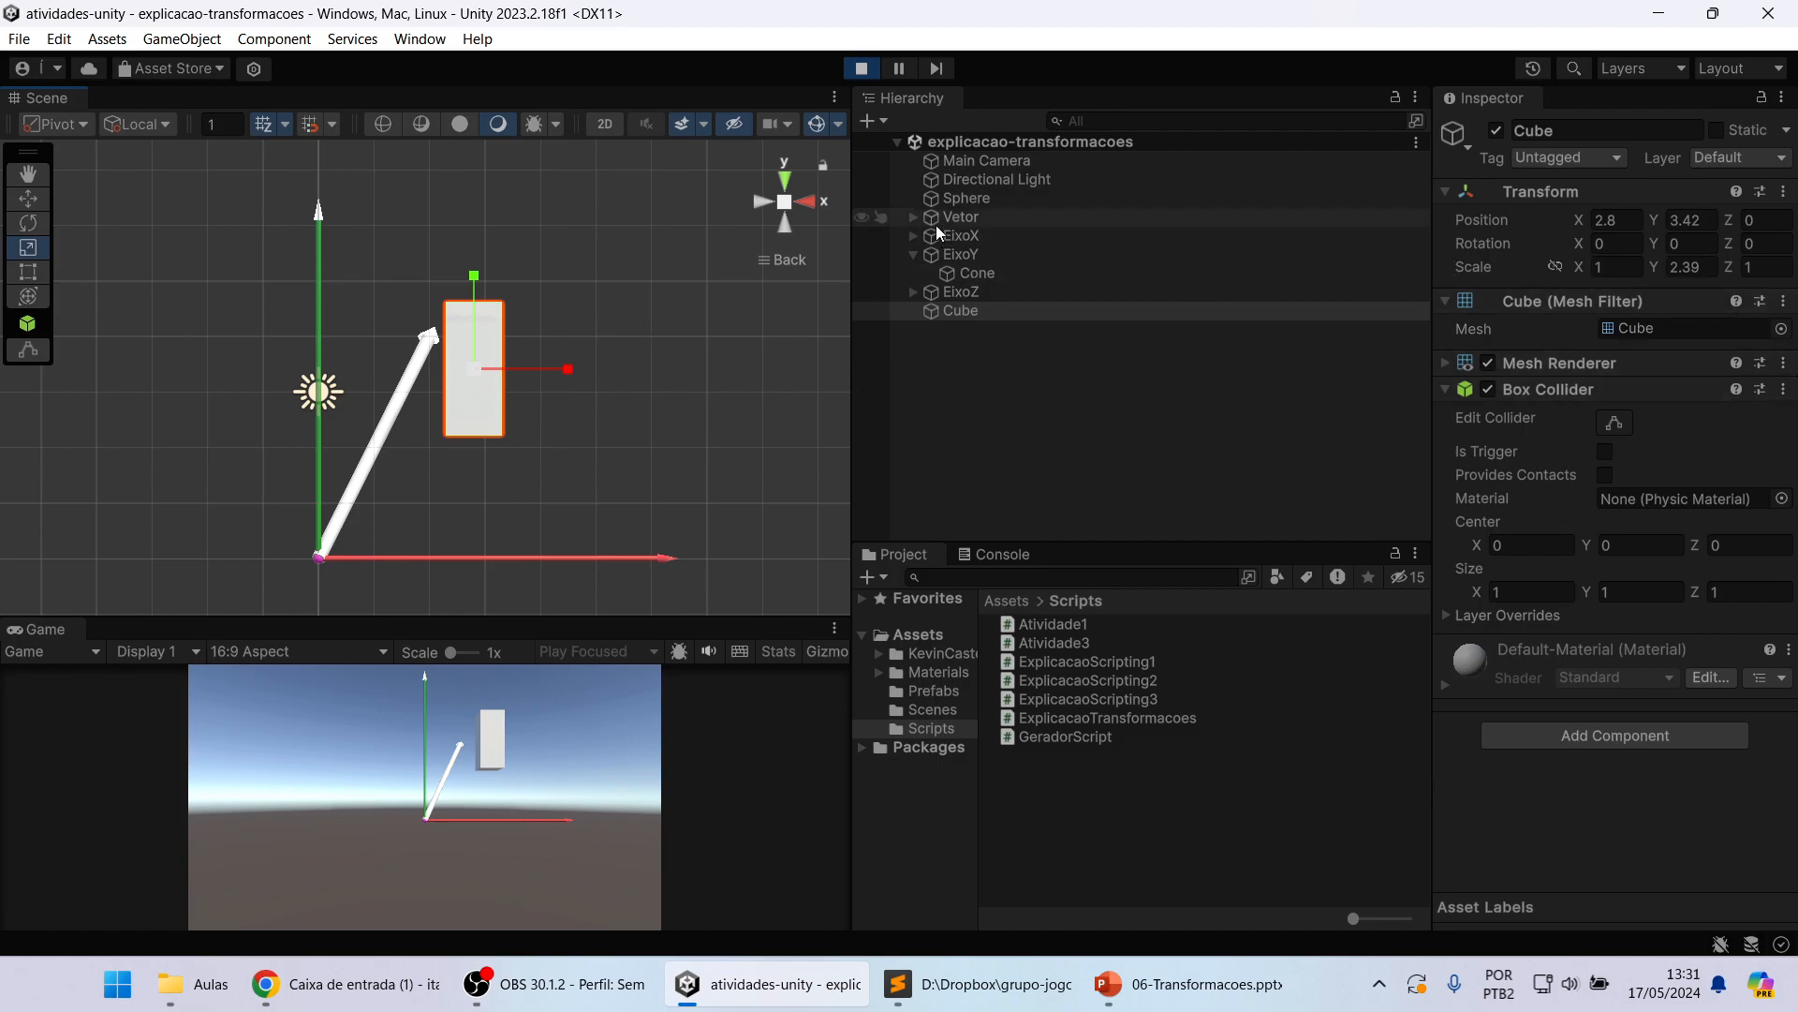
# Step: Look at the EixoX and EixoY transforms, and deactivate the Cube
pyautogui.click(964, 238)
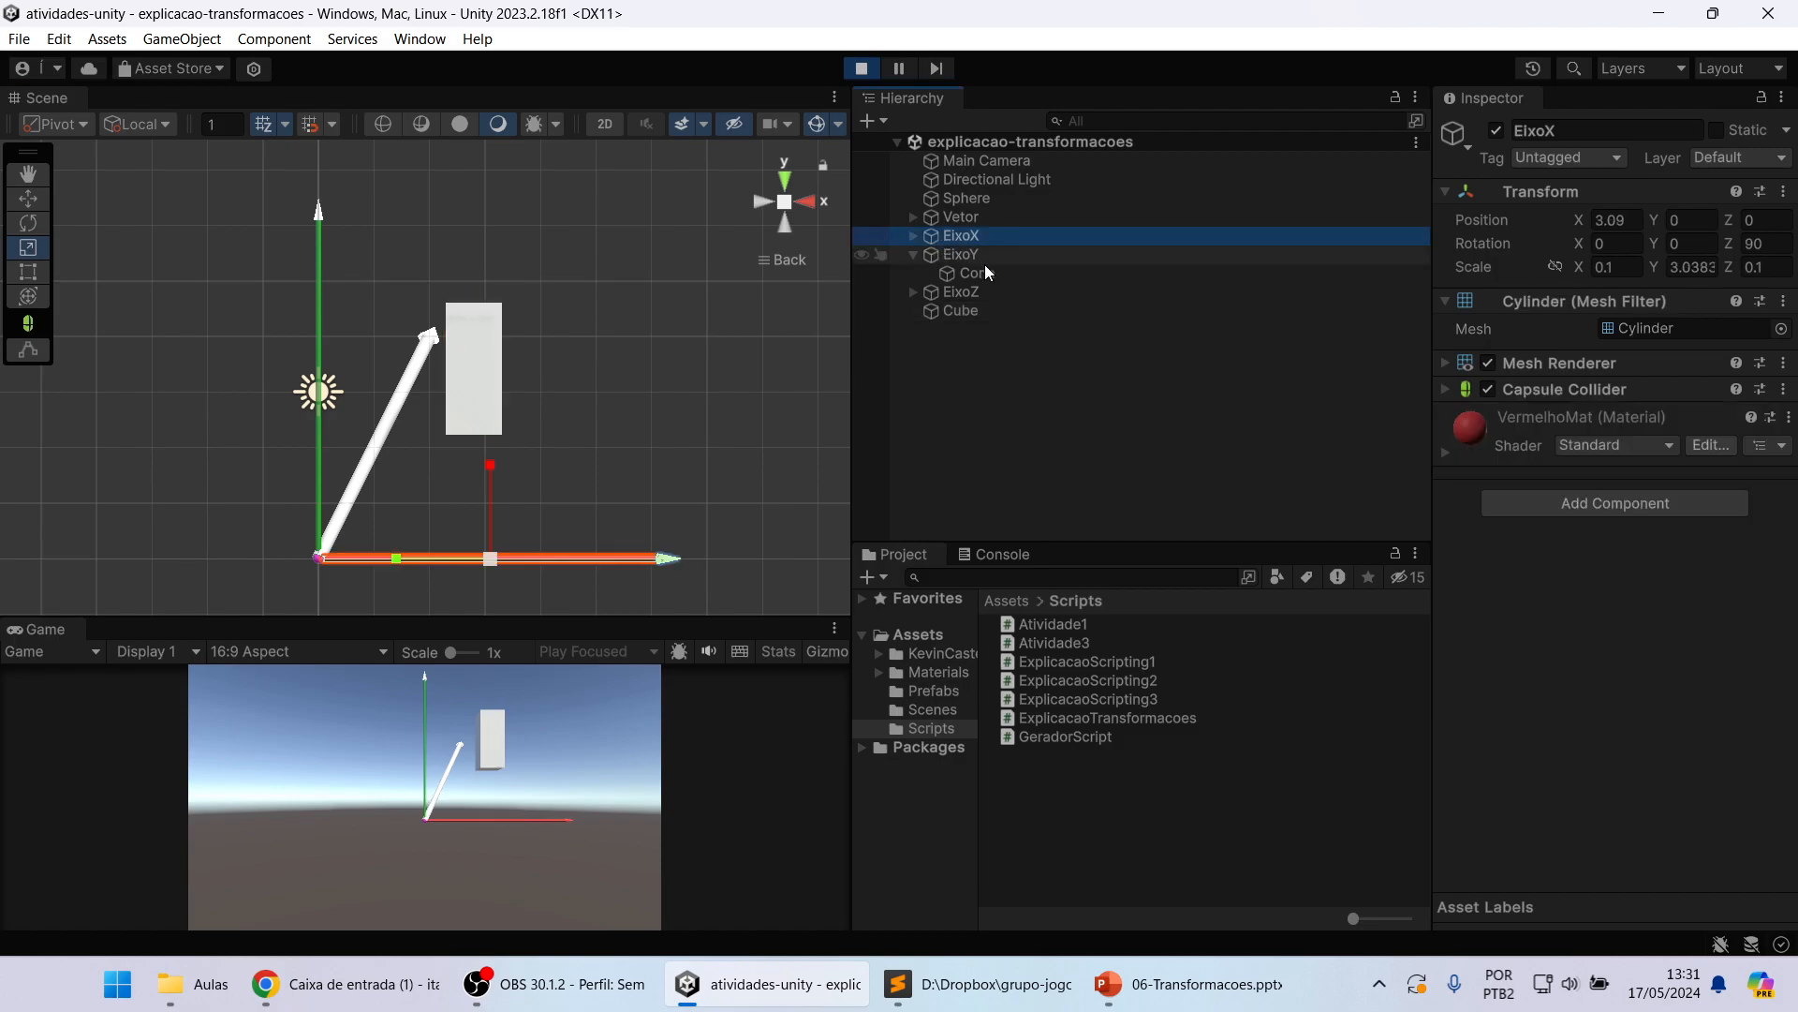
pyautogui.click(981, 255)
pyautogui.click(959, 312)
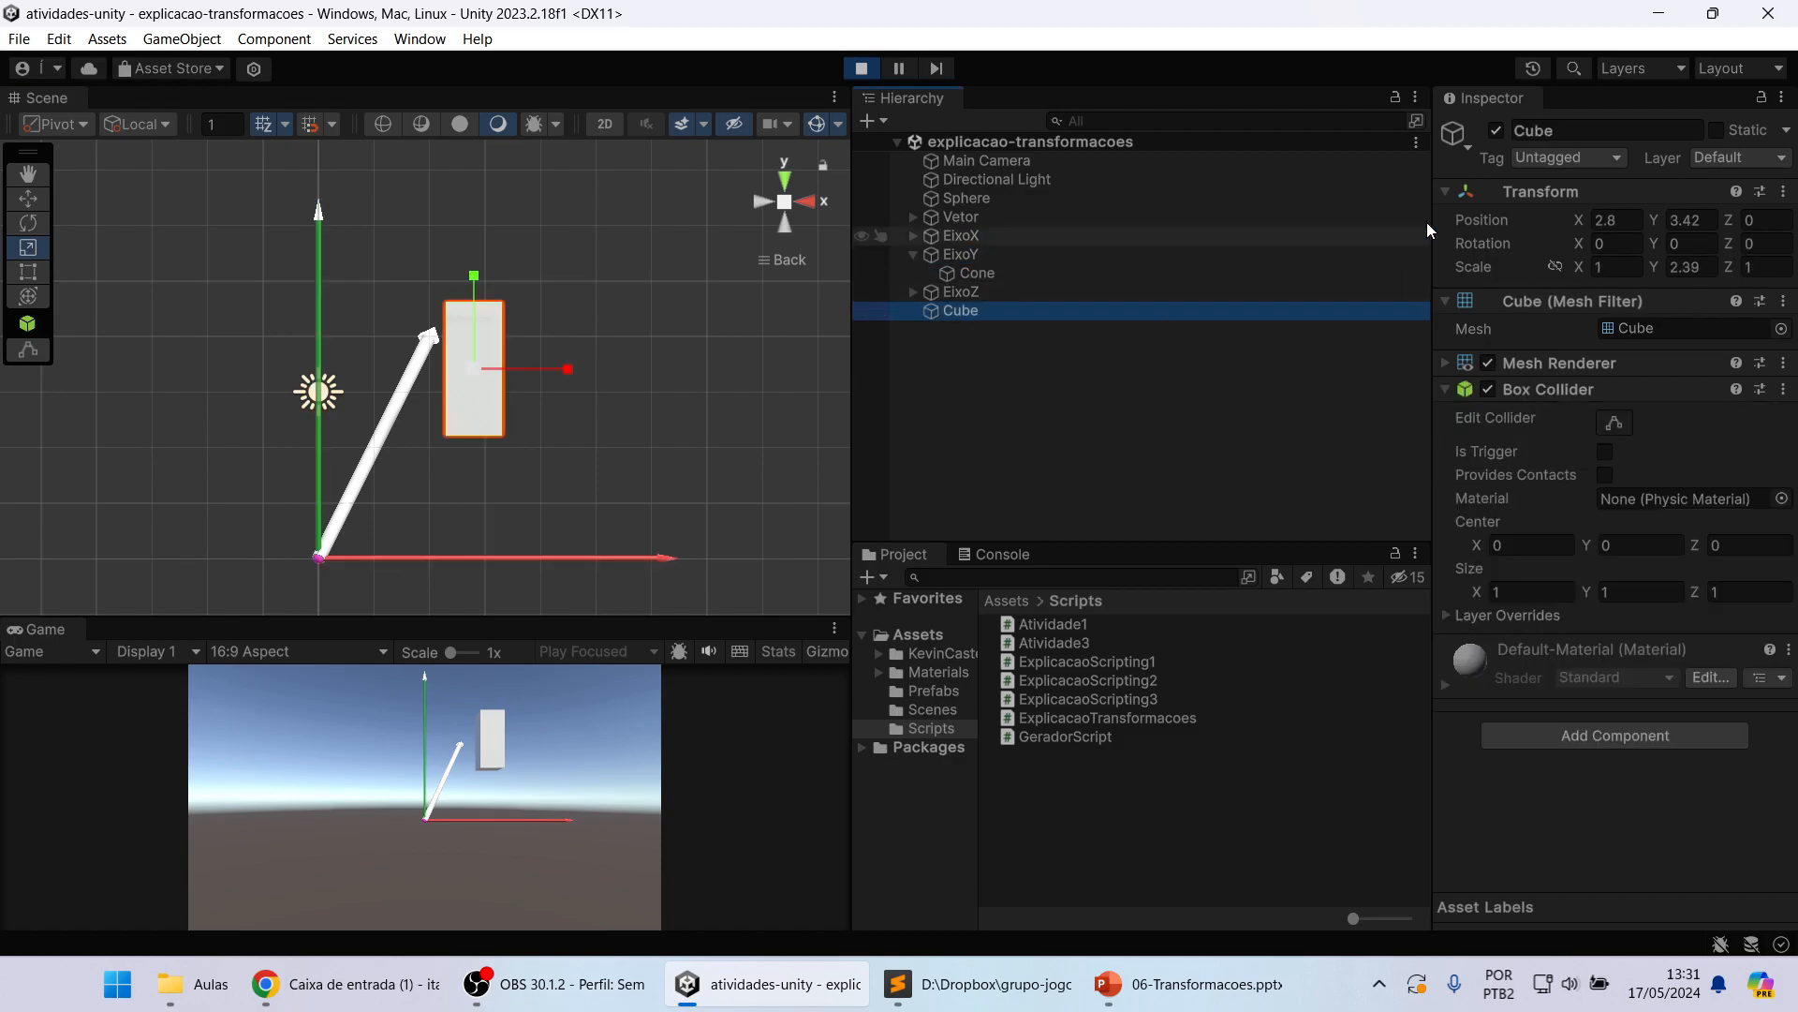
pyautogui.click(1496, 131)
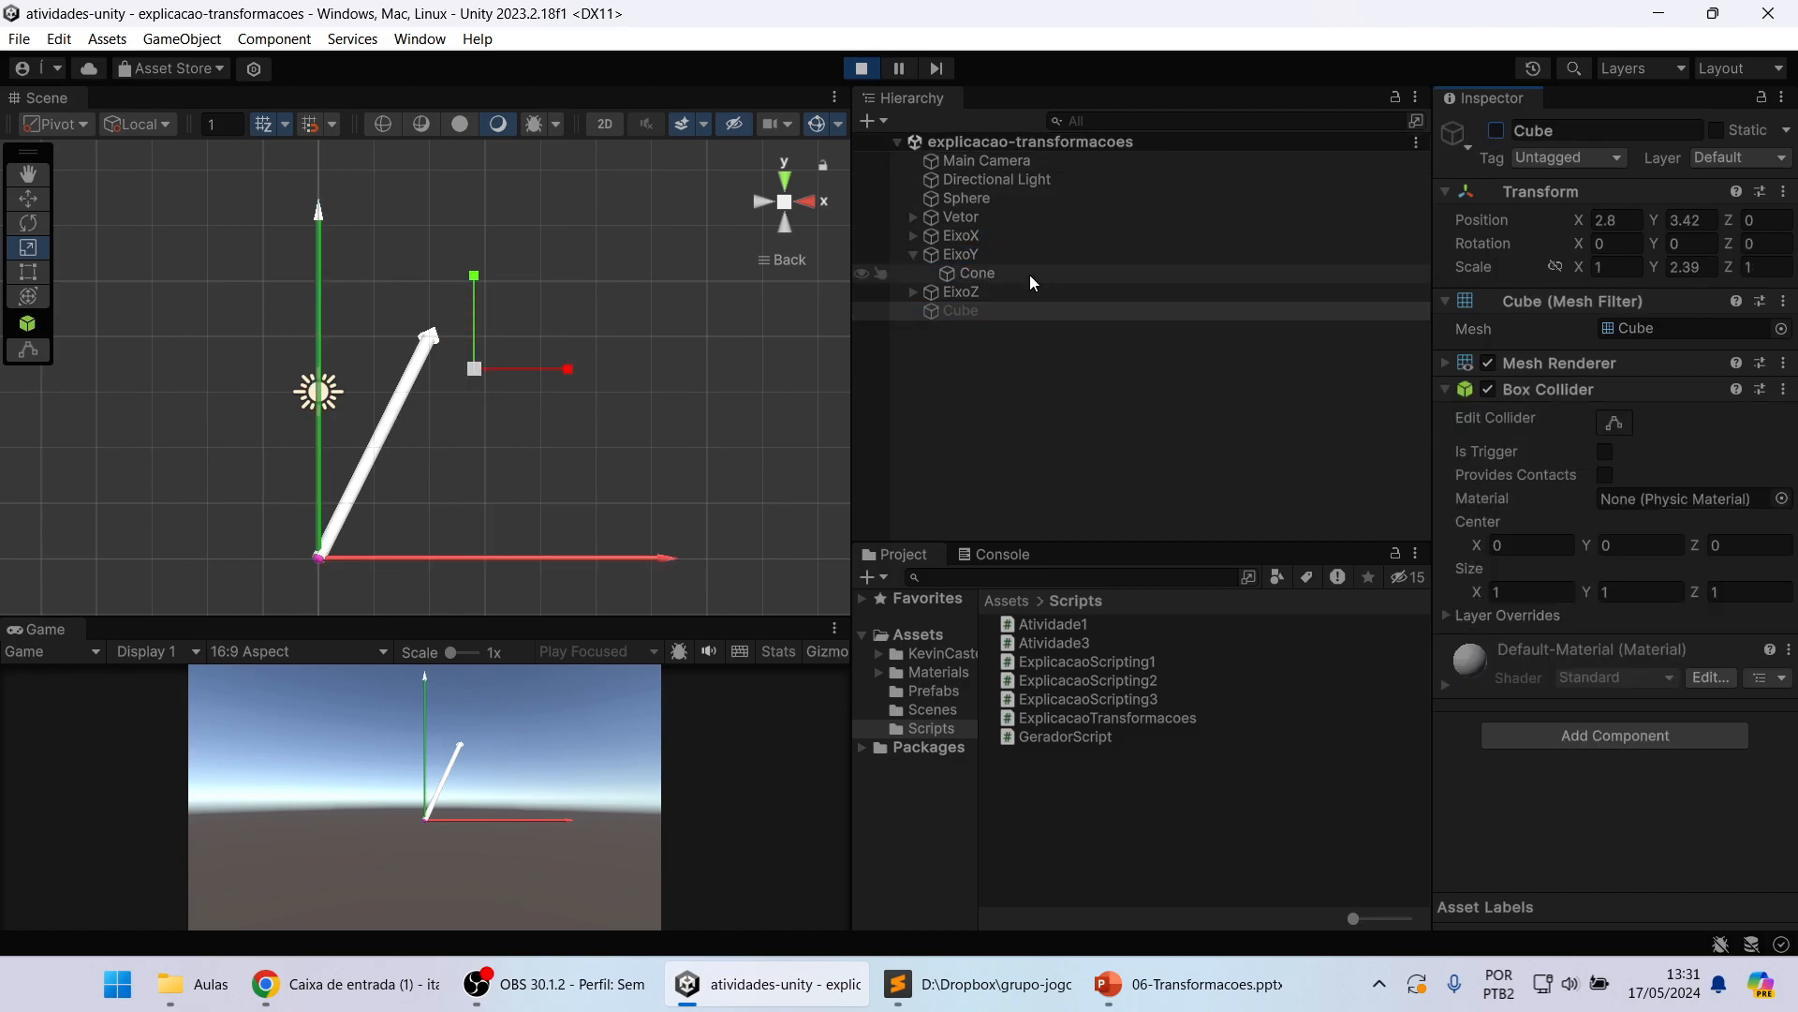
# Step: Mirror EixoY by making its Y scale negative, and restore the positive value
pyautogui.click(976, 254)
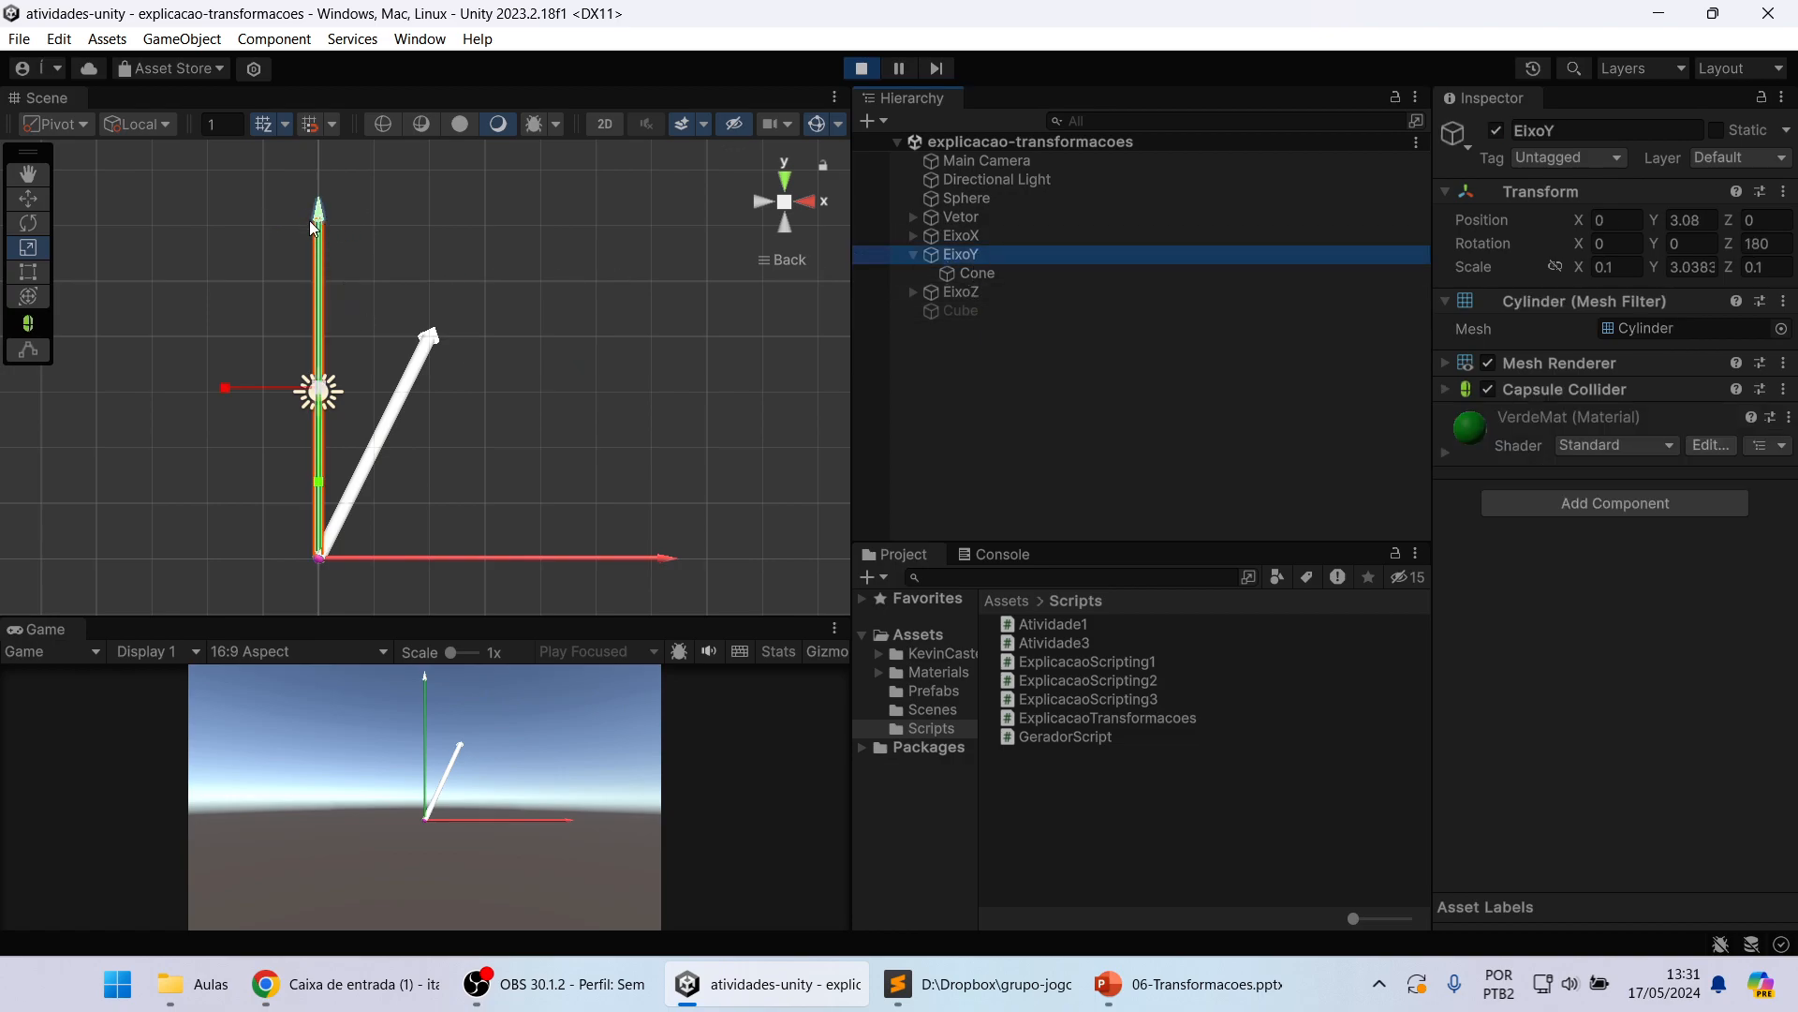
pyautogui.click(1704, 268)
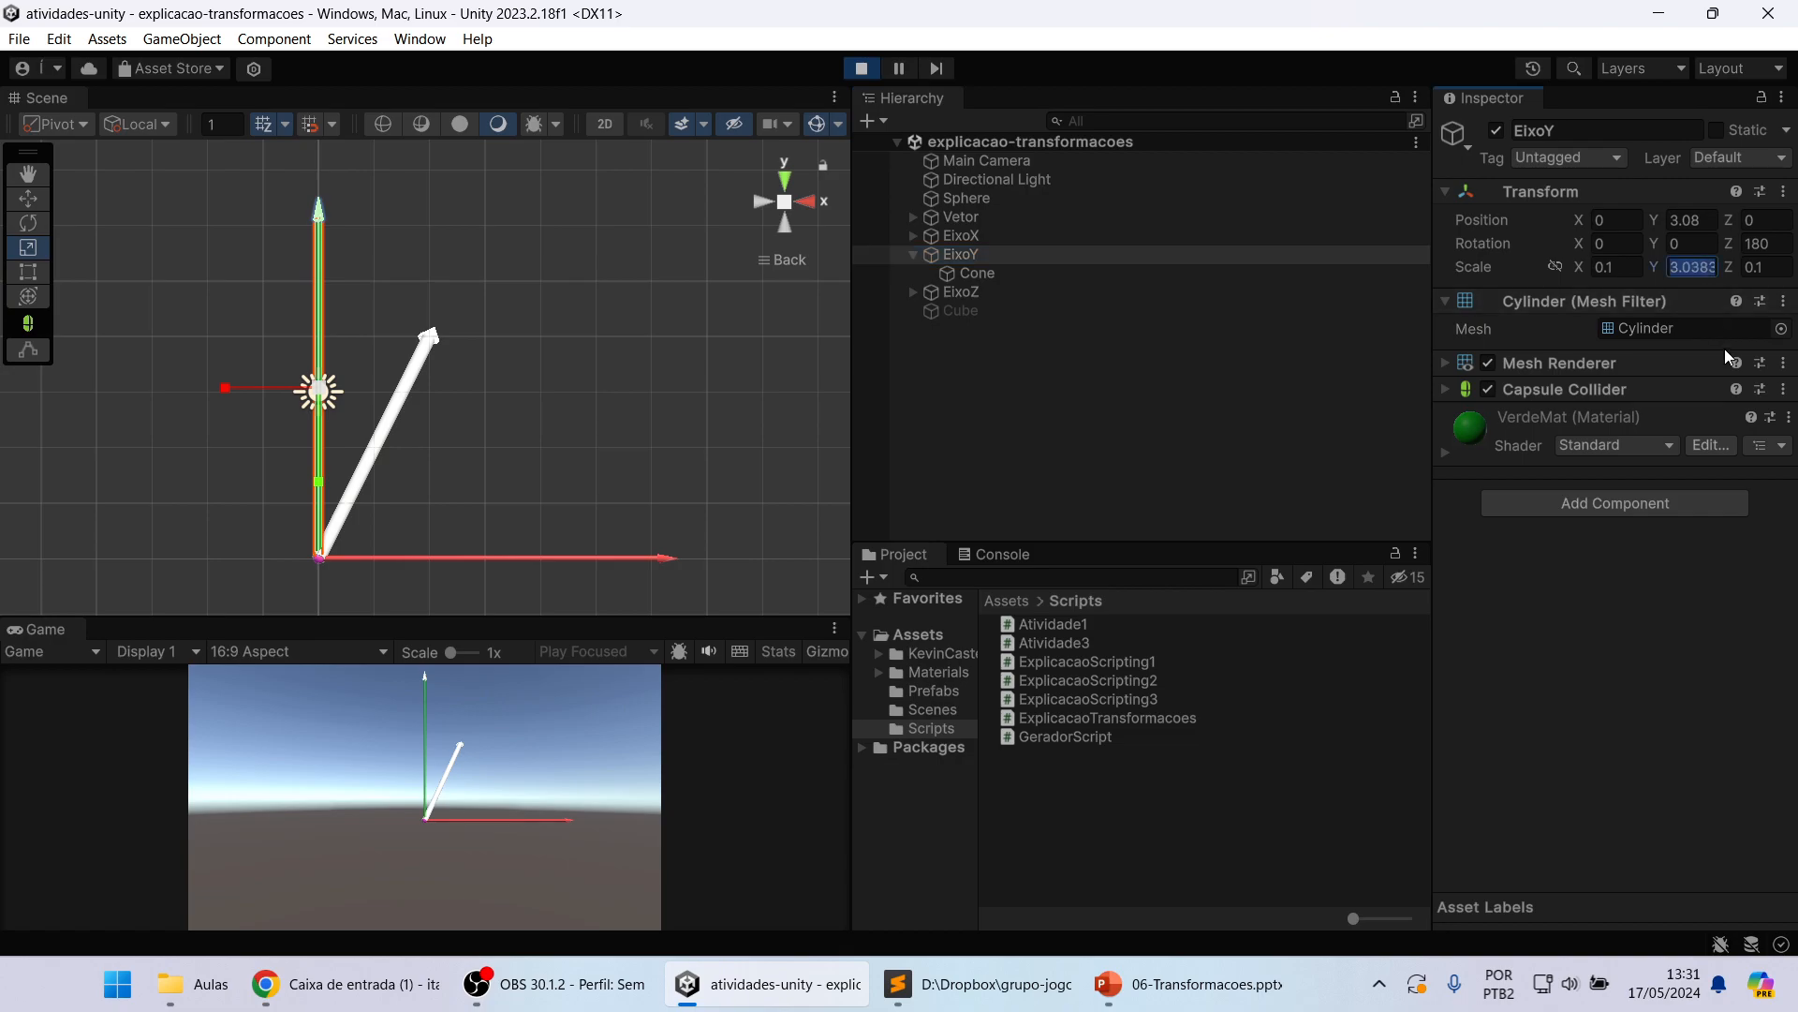
pyautogui.press('Home')
pyautogui.write('-')
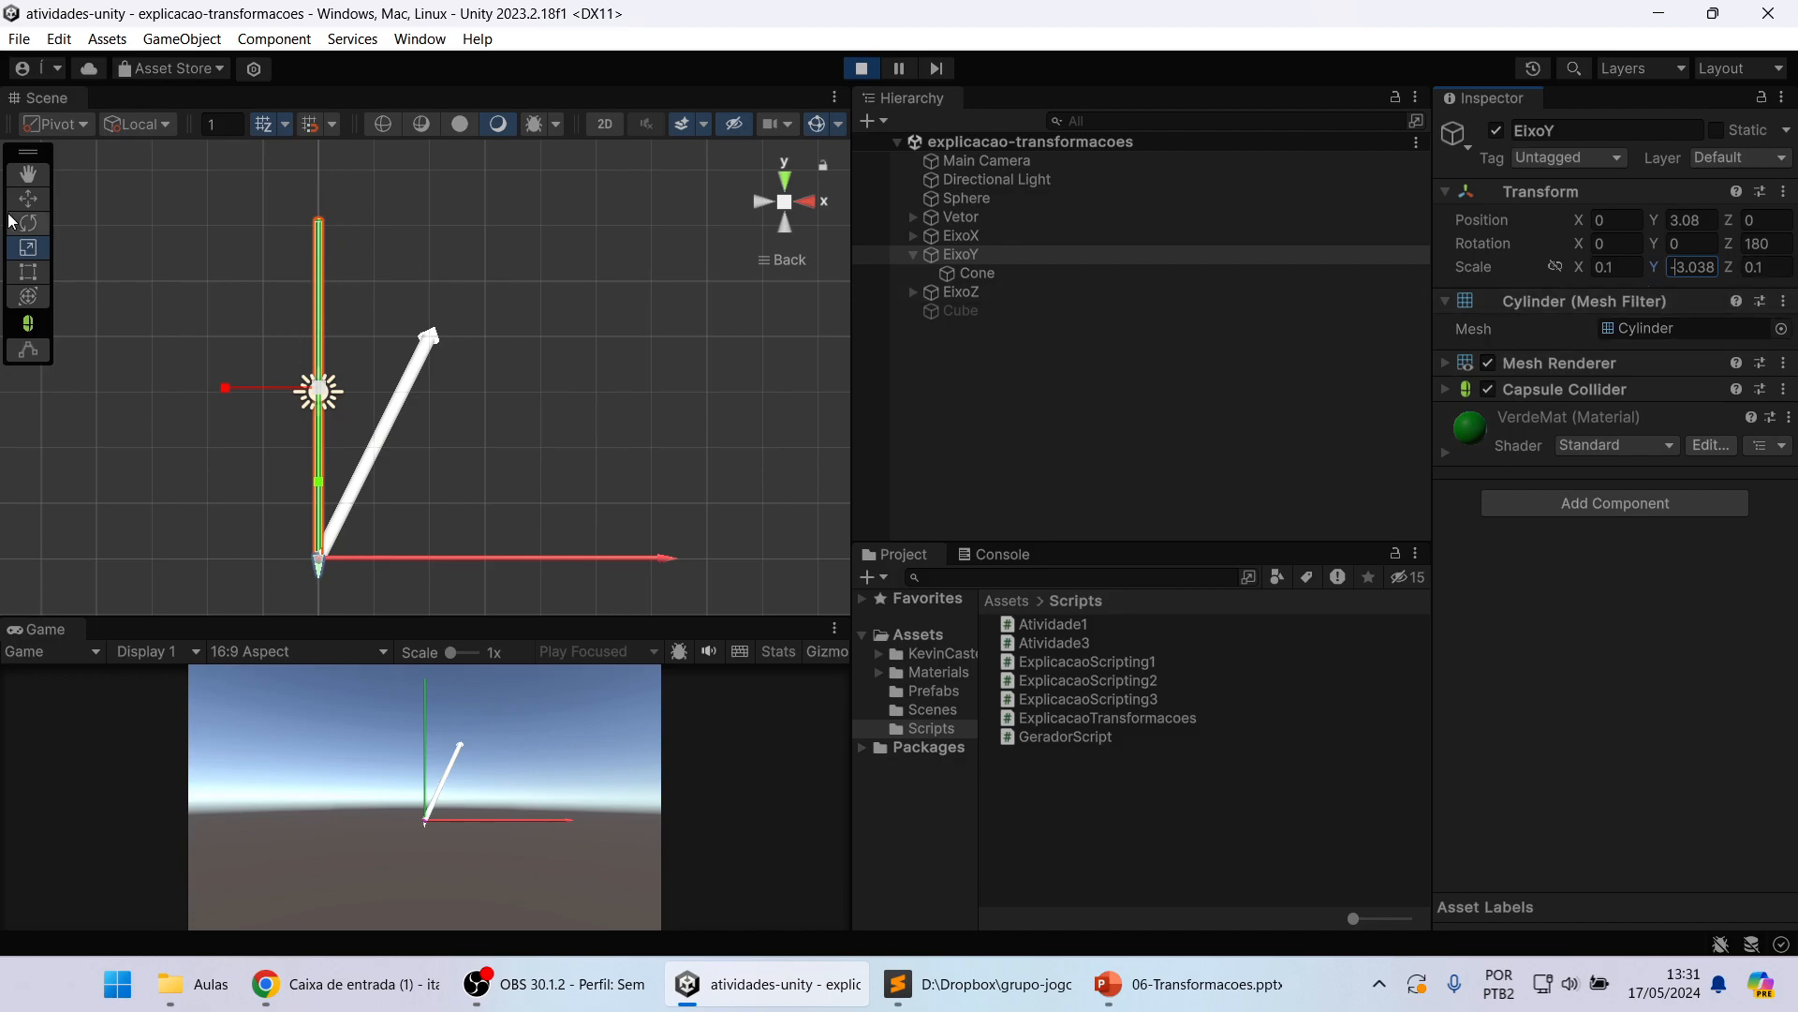
pyautogui.doubleClick(1704, 269)
pyautogui.press('Home')
pyautogui.press('Delete')
pyautogui.click(1750, 268)
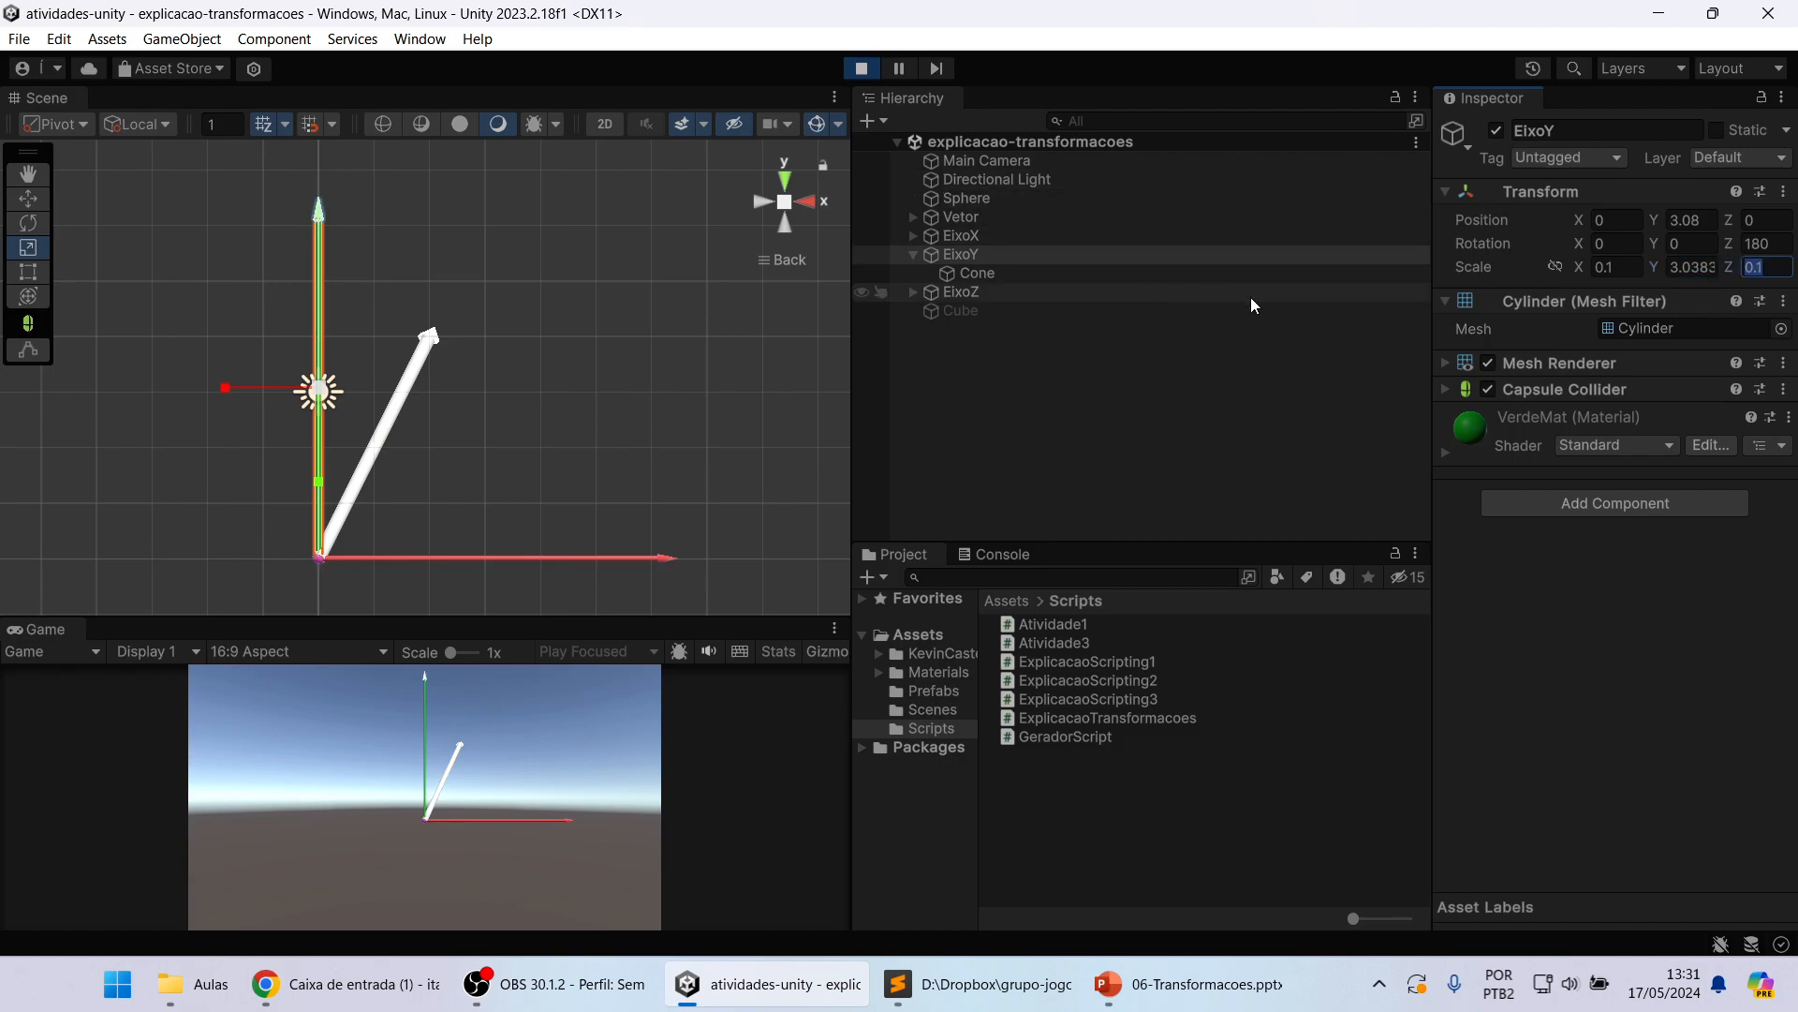
# Step: Try rotating EixoY by its Y rotation value and freehand with the Rotate tool, and reset its X rotation to 0
pyautogui.click(1700, 245)
pyautogui.moveTo(1718, 241); pyautogui.dragTo(1649, 239)
pyautogui.hotkey('ctrl', 'z')
pyautogui.click(28, 223)
pyautogui.moveTo(321, 356); pyautogui.dragTo(352, 716)
pyautogui.click(1613, 243)
pyautogui.write('0')
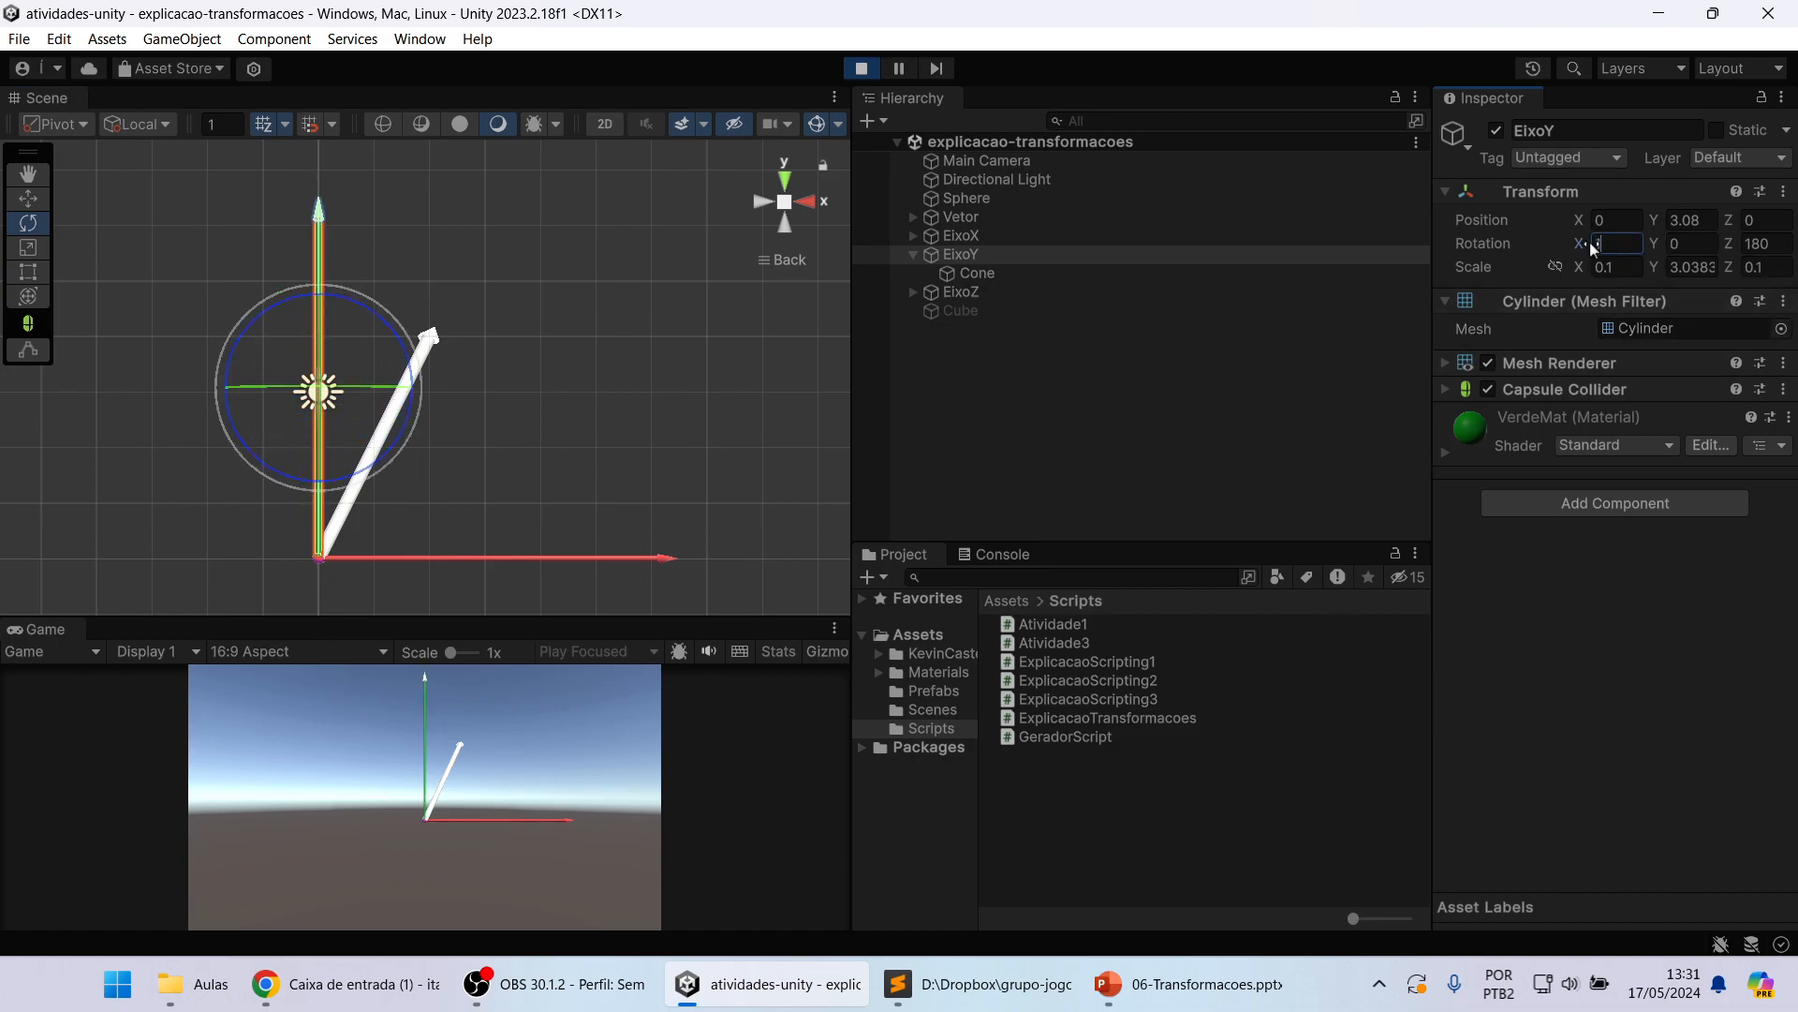
pyautogui.write('180')
# Step: Set EixoY's X rotation to 180 and return it to 0
pyautogui.press('Return')
pyautogui.write('0')
pyautogui.press('Tab')
# Step: Reactivate the Cube and switch to the Scale tool
pyautogui.click(989, 309)
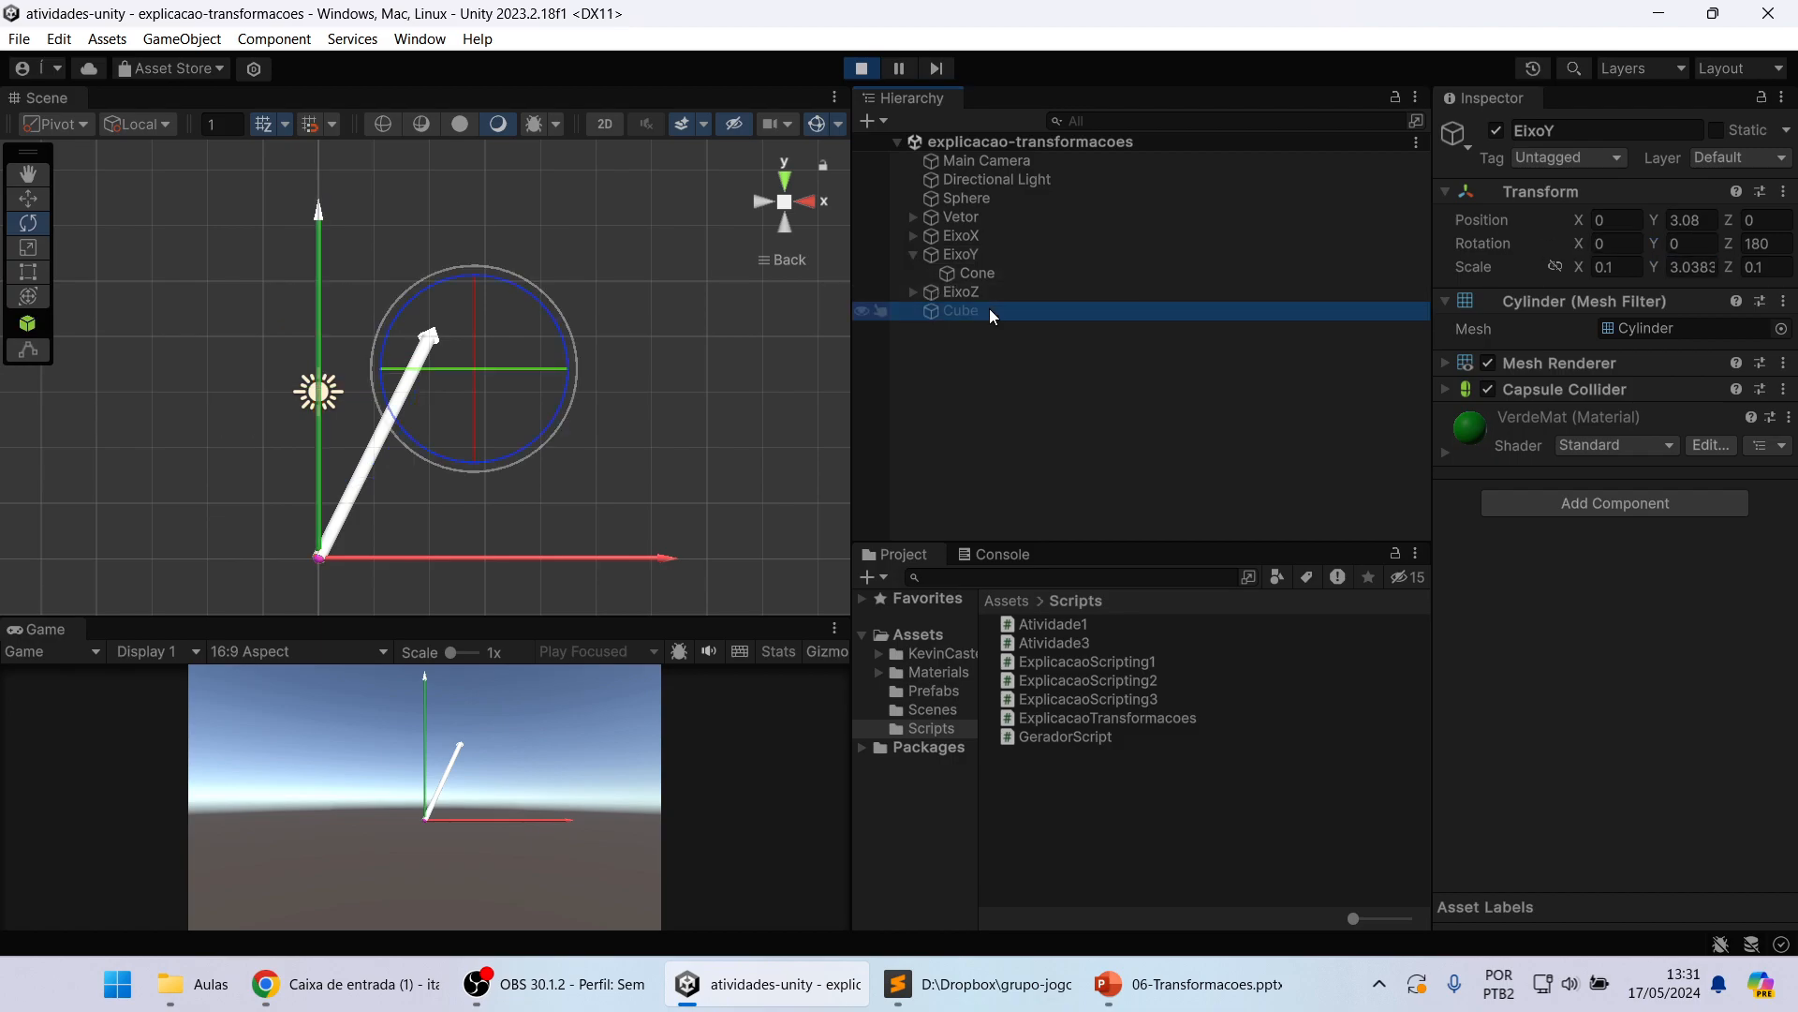
pyautogui.click(1496, 132)
pyautogui.click(27, 247)
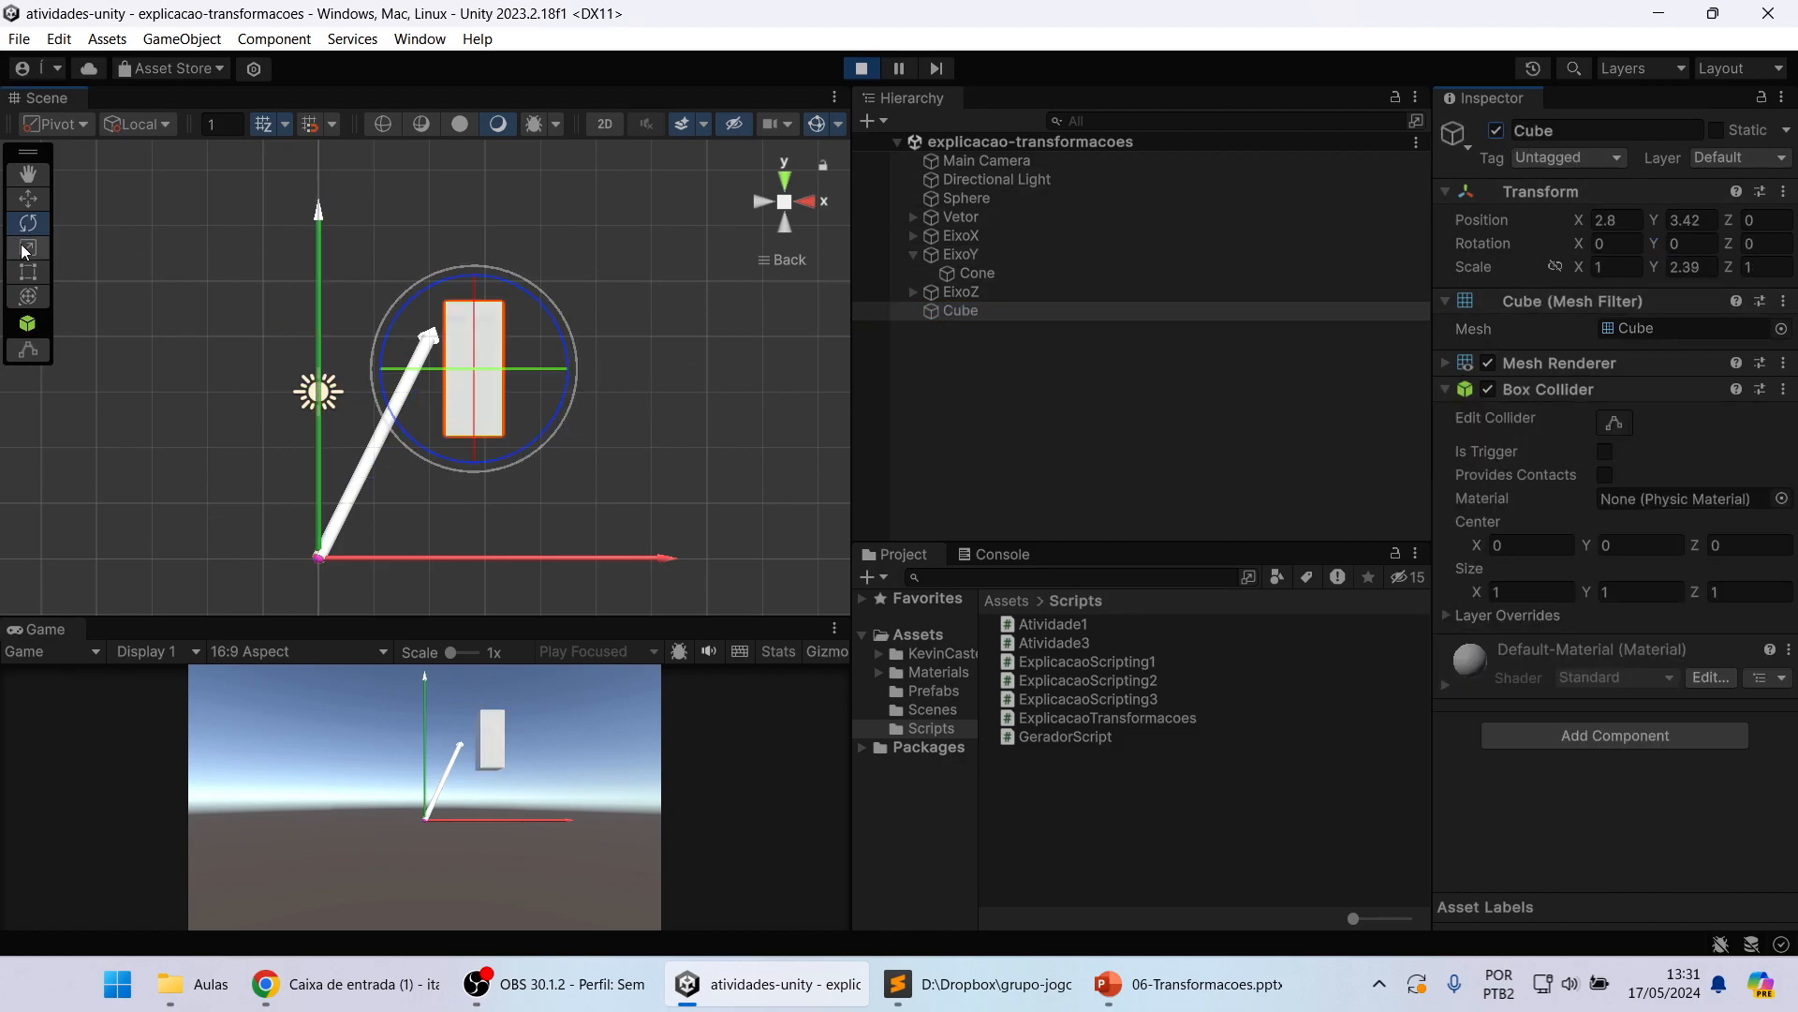
# Step: Increase the Cube's X scale, and resize it with constrained proportions to about X 2.575, Y 1.96 and Z 0.82
pyautogui.moveTo(581, 369); pyautogui.dragTo(430, 430, button='right')
pyautogui.moveTo(620, 354); pyautogui.dragTo(502, 414, button='right')
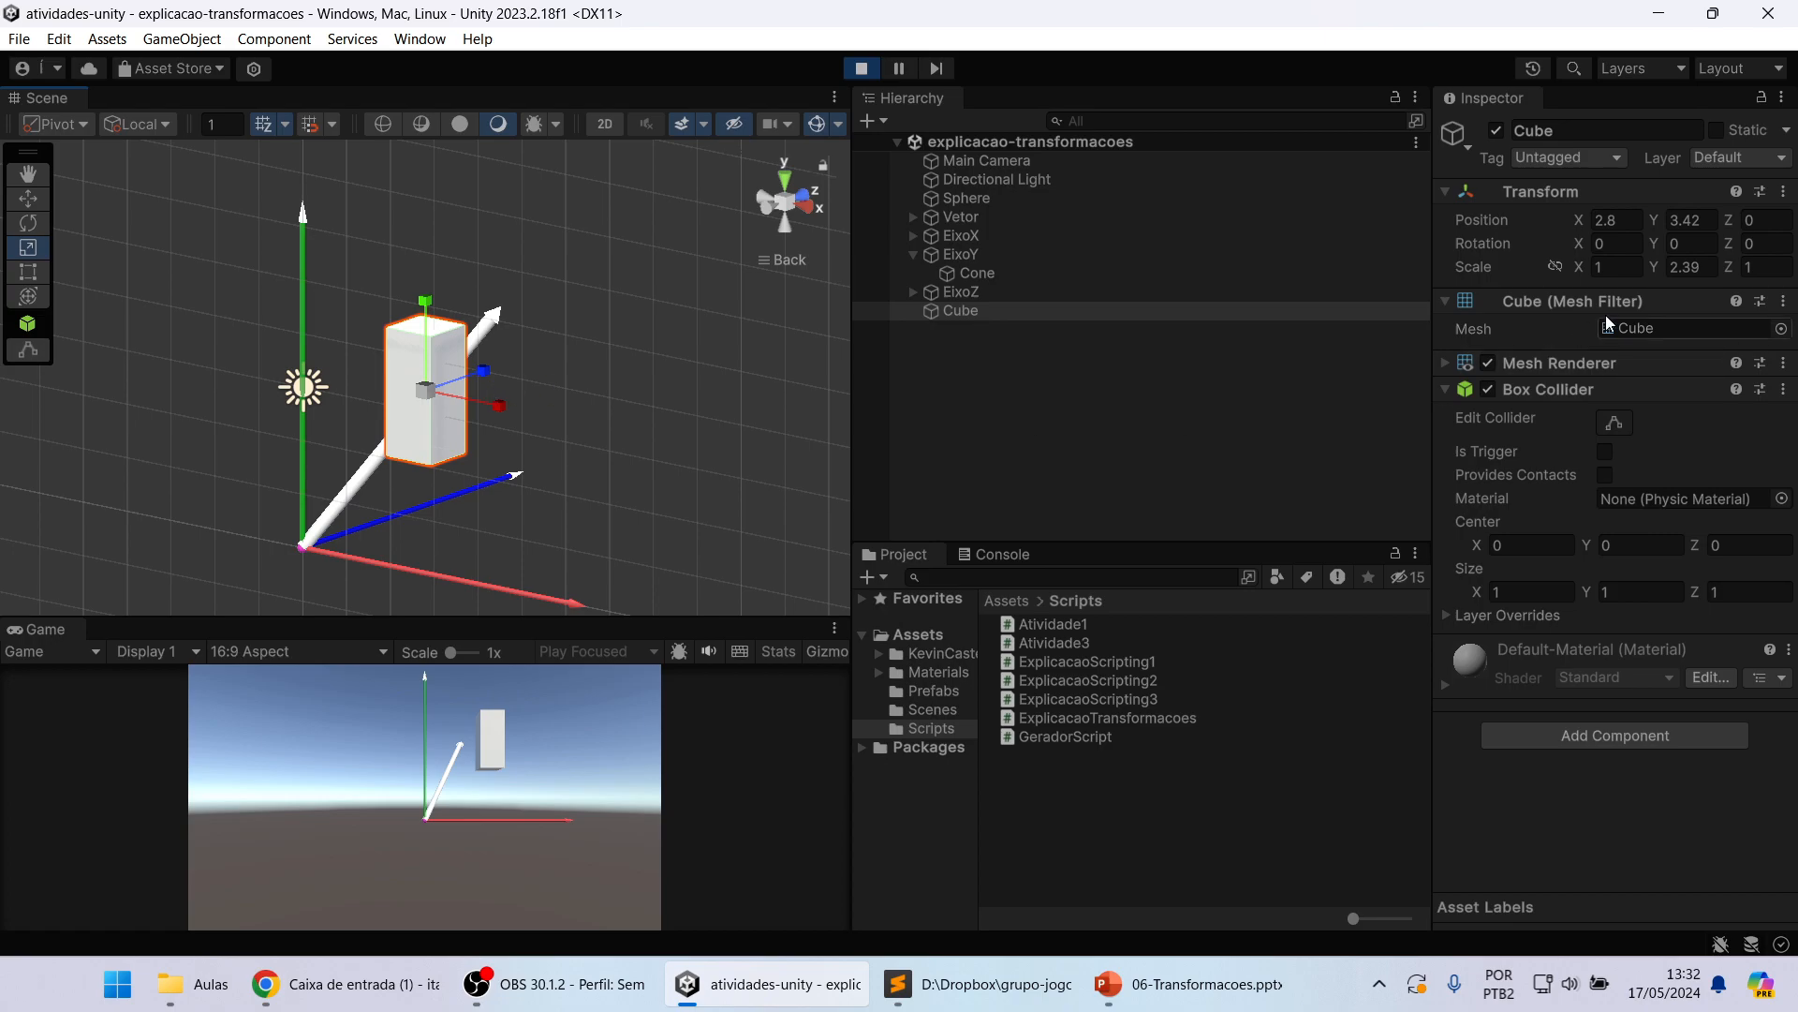
pyautogui.moveTo(1577, 266)
pyautogui.mouseDown()
pyautogui.moveTo(1667, 262)
pyautogui.moveTo(1561, 273)
pyautogui.moveTo(1561, 295)
pyautogui.mouseUp()
pyautogui.click(1555, 268)
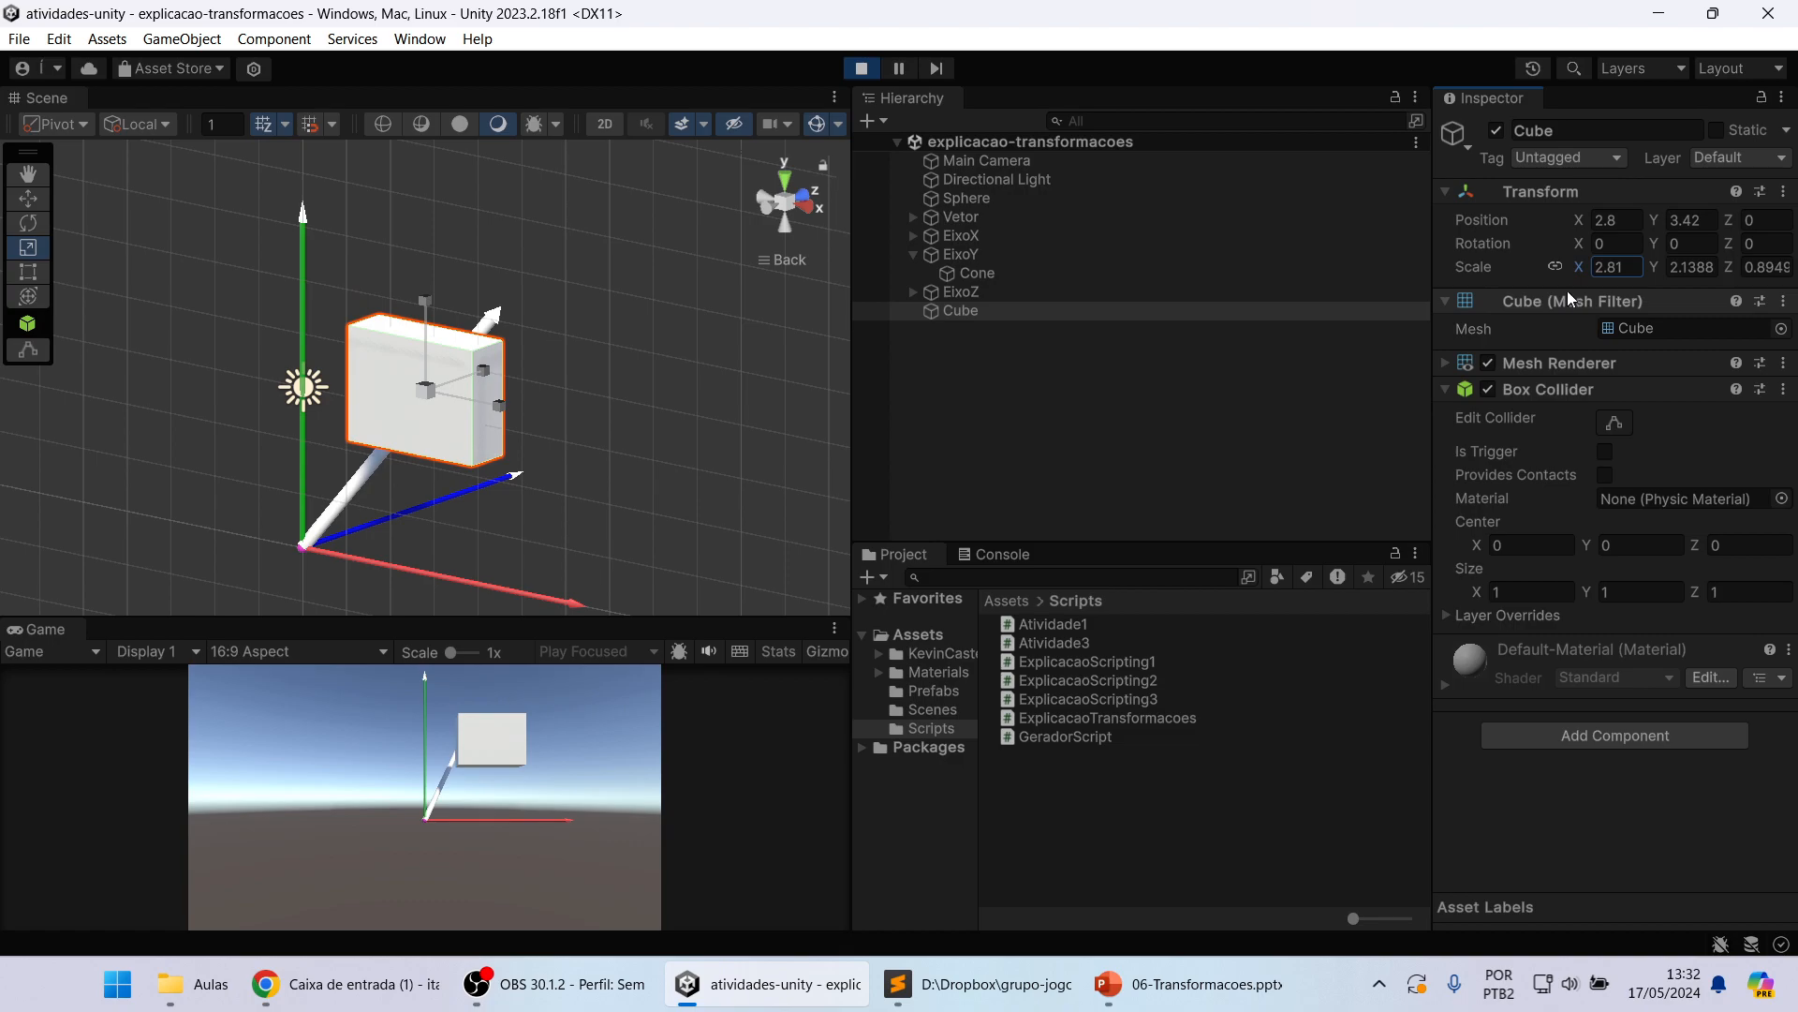
pyautogui.moveTo(1660, 272)
pyautogui.mouseDown()
pyautogui.moveTo(1628, 267)
pyautogui.moveTo(1653, 268)
pyautogui.mouseUp()
# Step: Turn off constrained proportions and adjust the Cube's scale to about Y 2.09 and Z 1.14 independently
pyautogui.click(1554, 267)
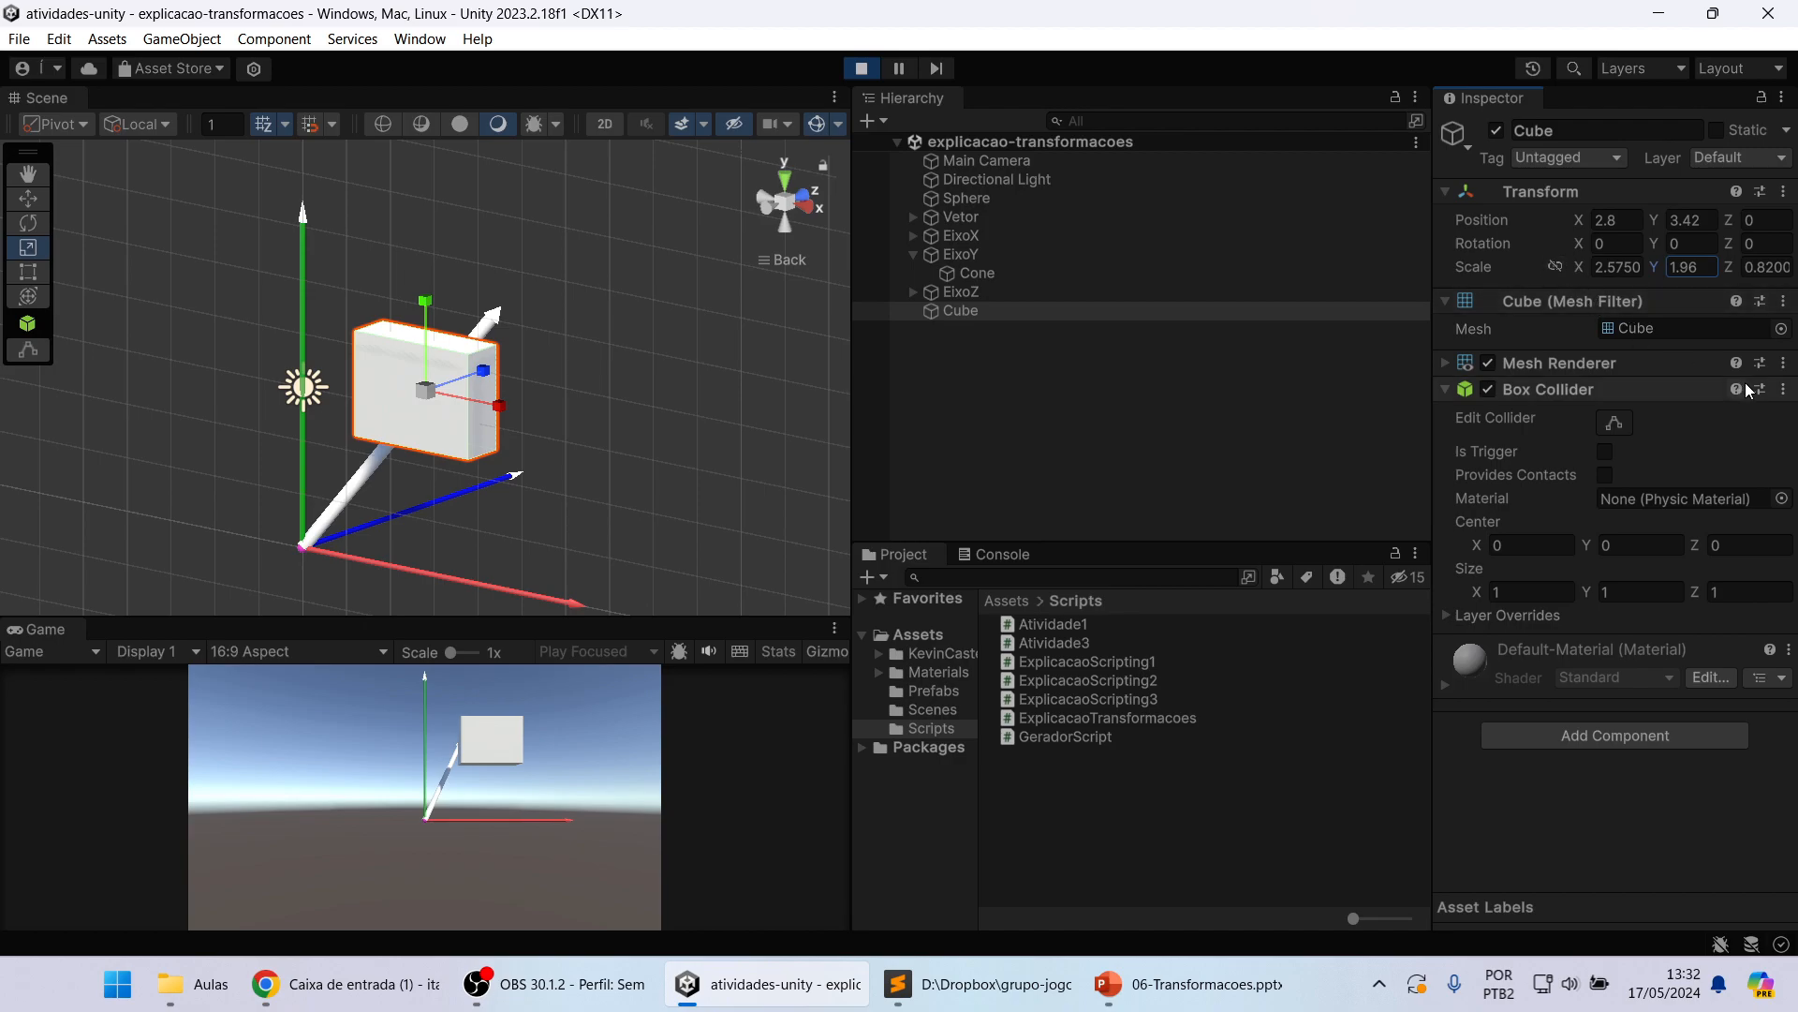
pyautogui.moveTo(1655, 267); pyautogui.dragTo(1590, 265)
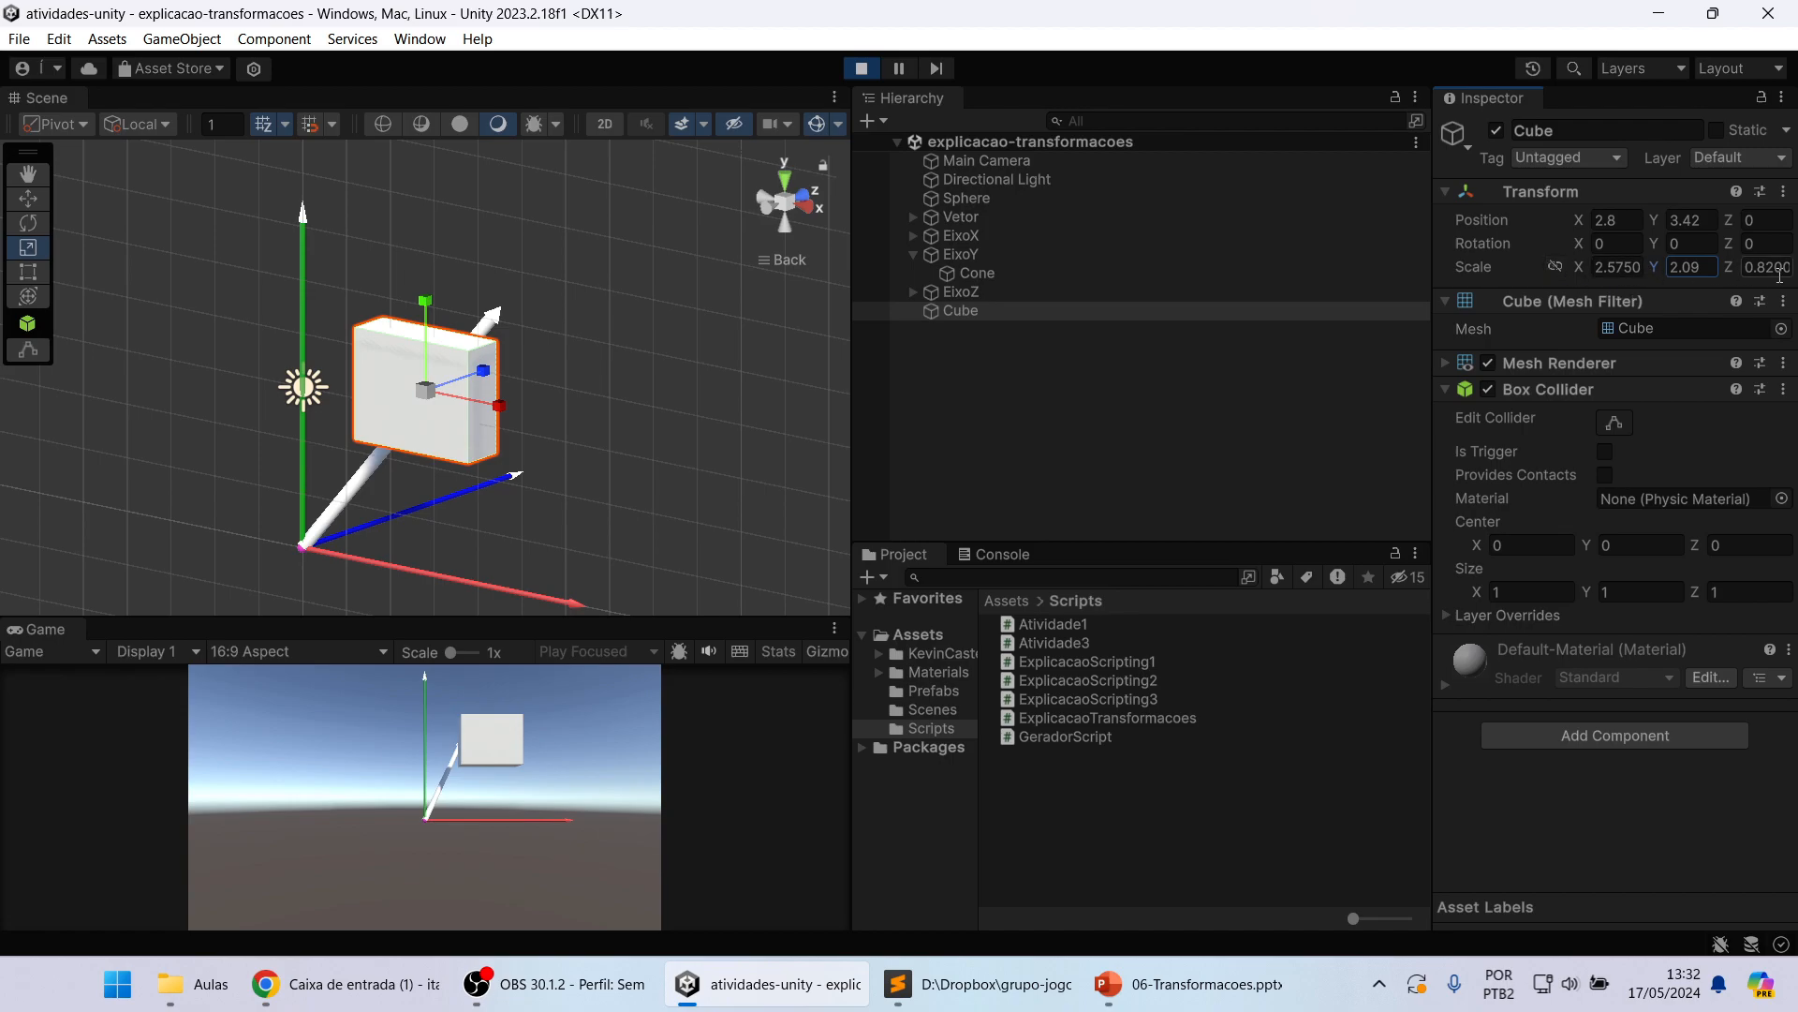
pyautogui.moveTo(1729, 264)
pyautogui.mouseDown()
pyautogui.moveTo(1775, 265)
pyautogui.moveTo(1747, 269)
pyautogui.mouseUp()
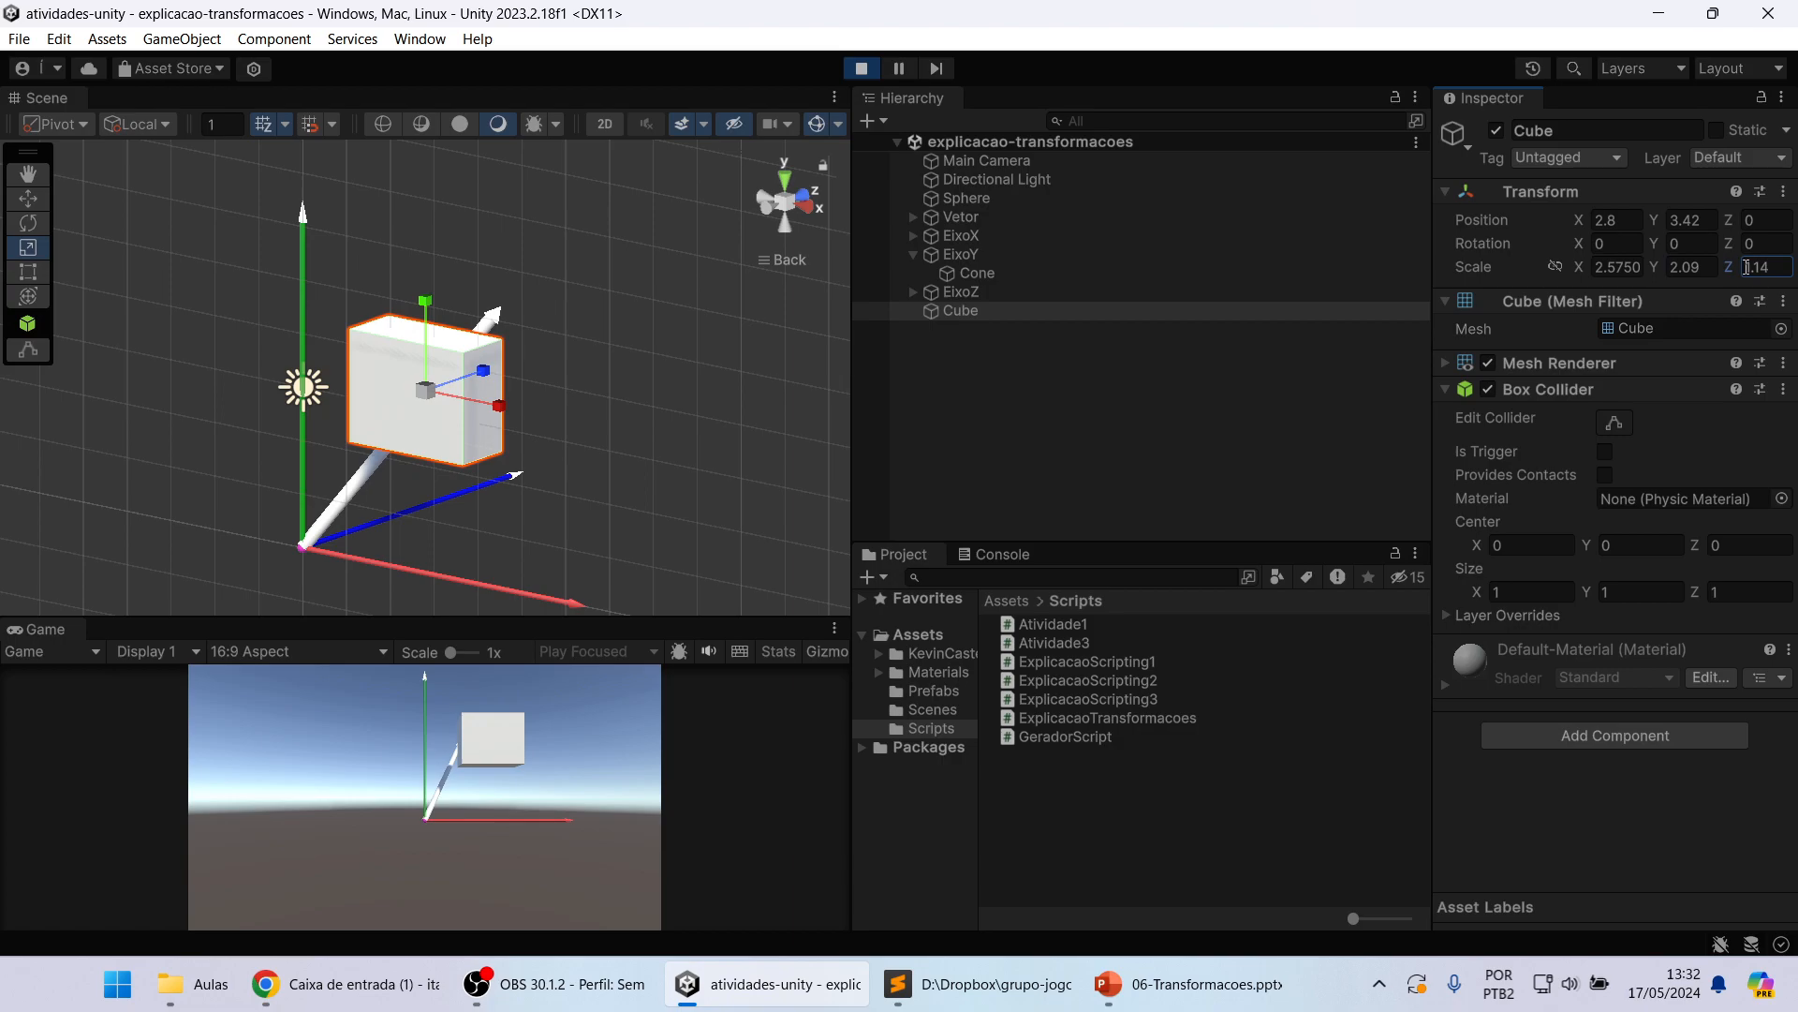
# Step: Select EixoX and EixoY in turn, and switch to the 06-Transformacoes presentation in PowerPoint to show slide 14, Translação
pyautogui.click(952, 235)
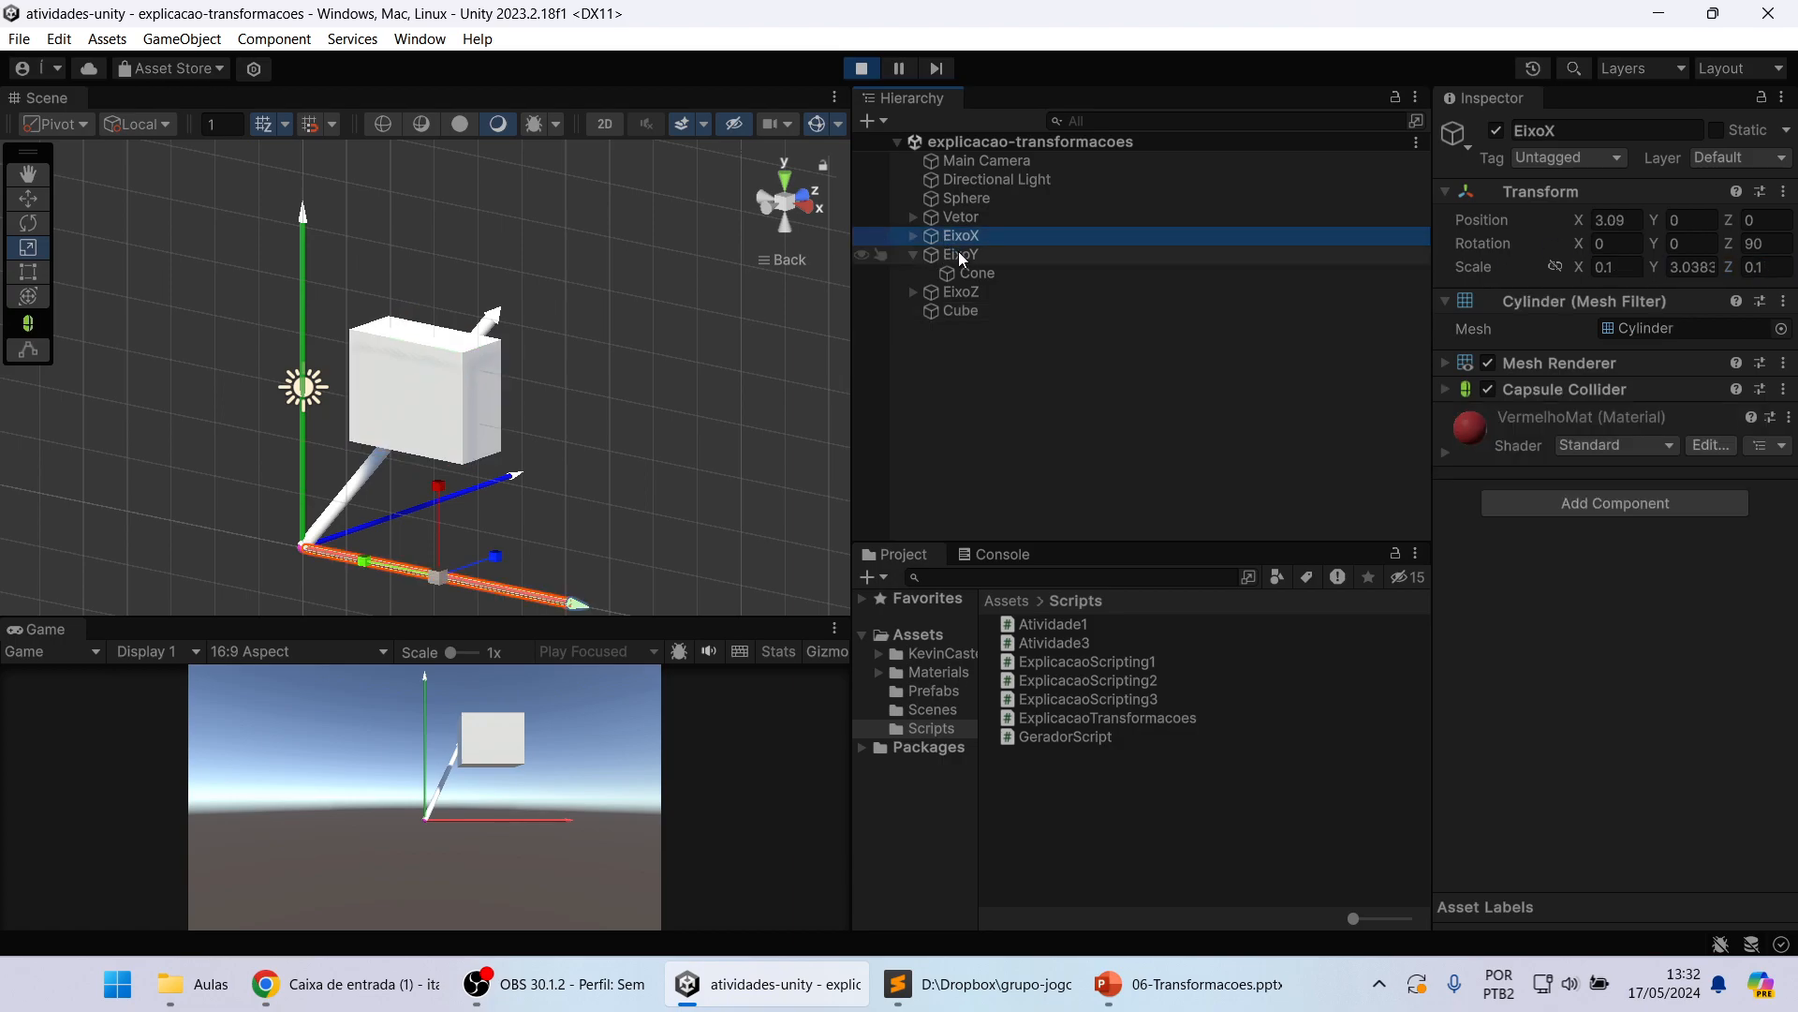
pyautogui.click(958, 251)
pyautogui.click(979, 984)
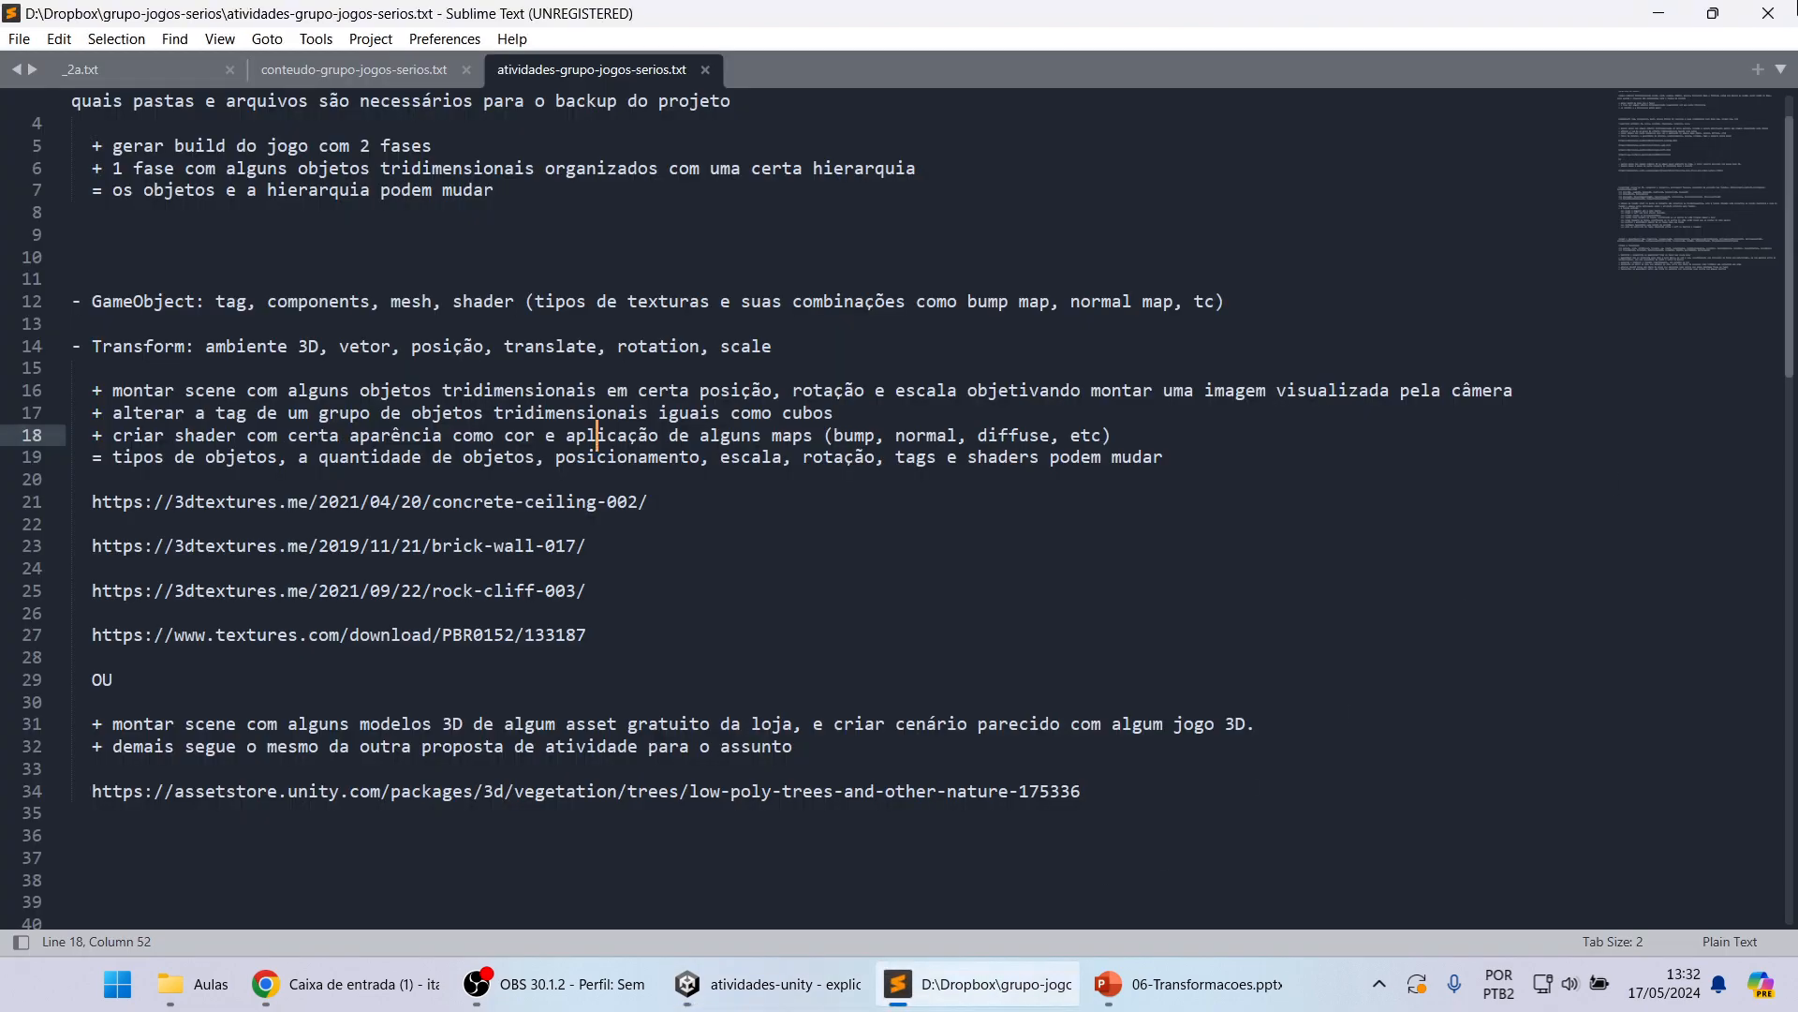
pyautogui.click(1658, 16)
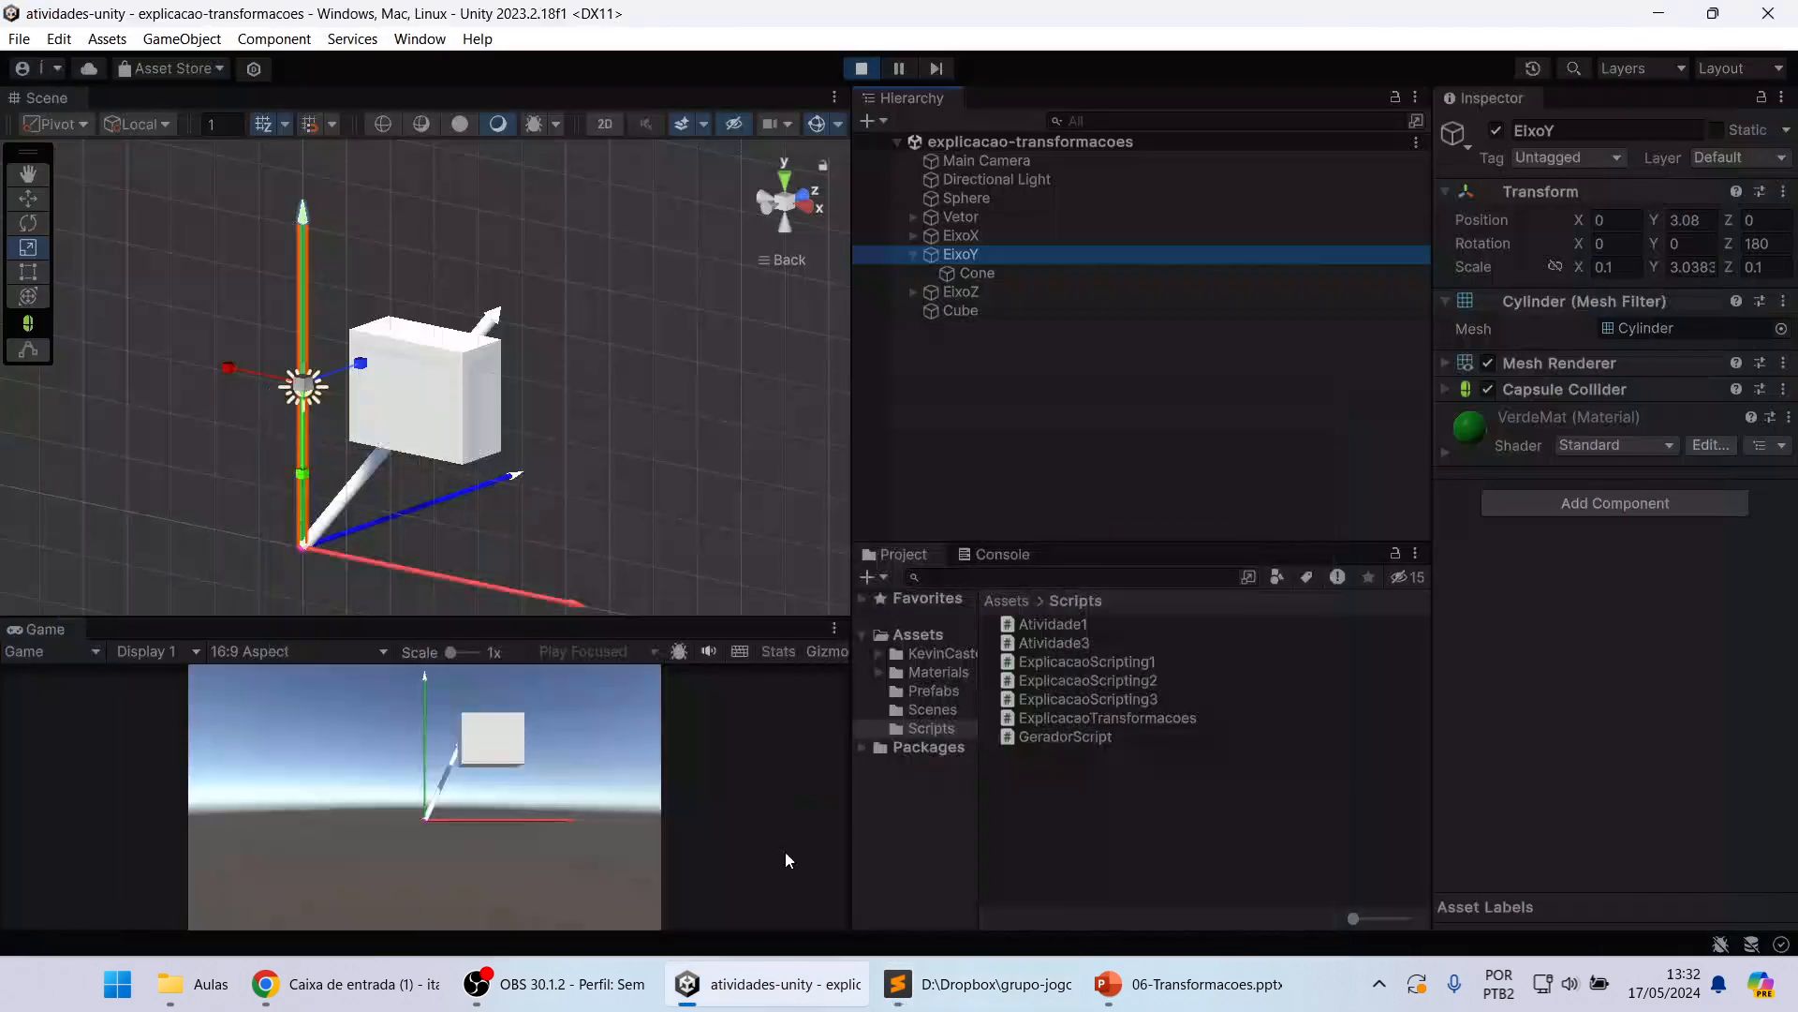
pyautogui.click(1184, 983)
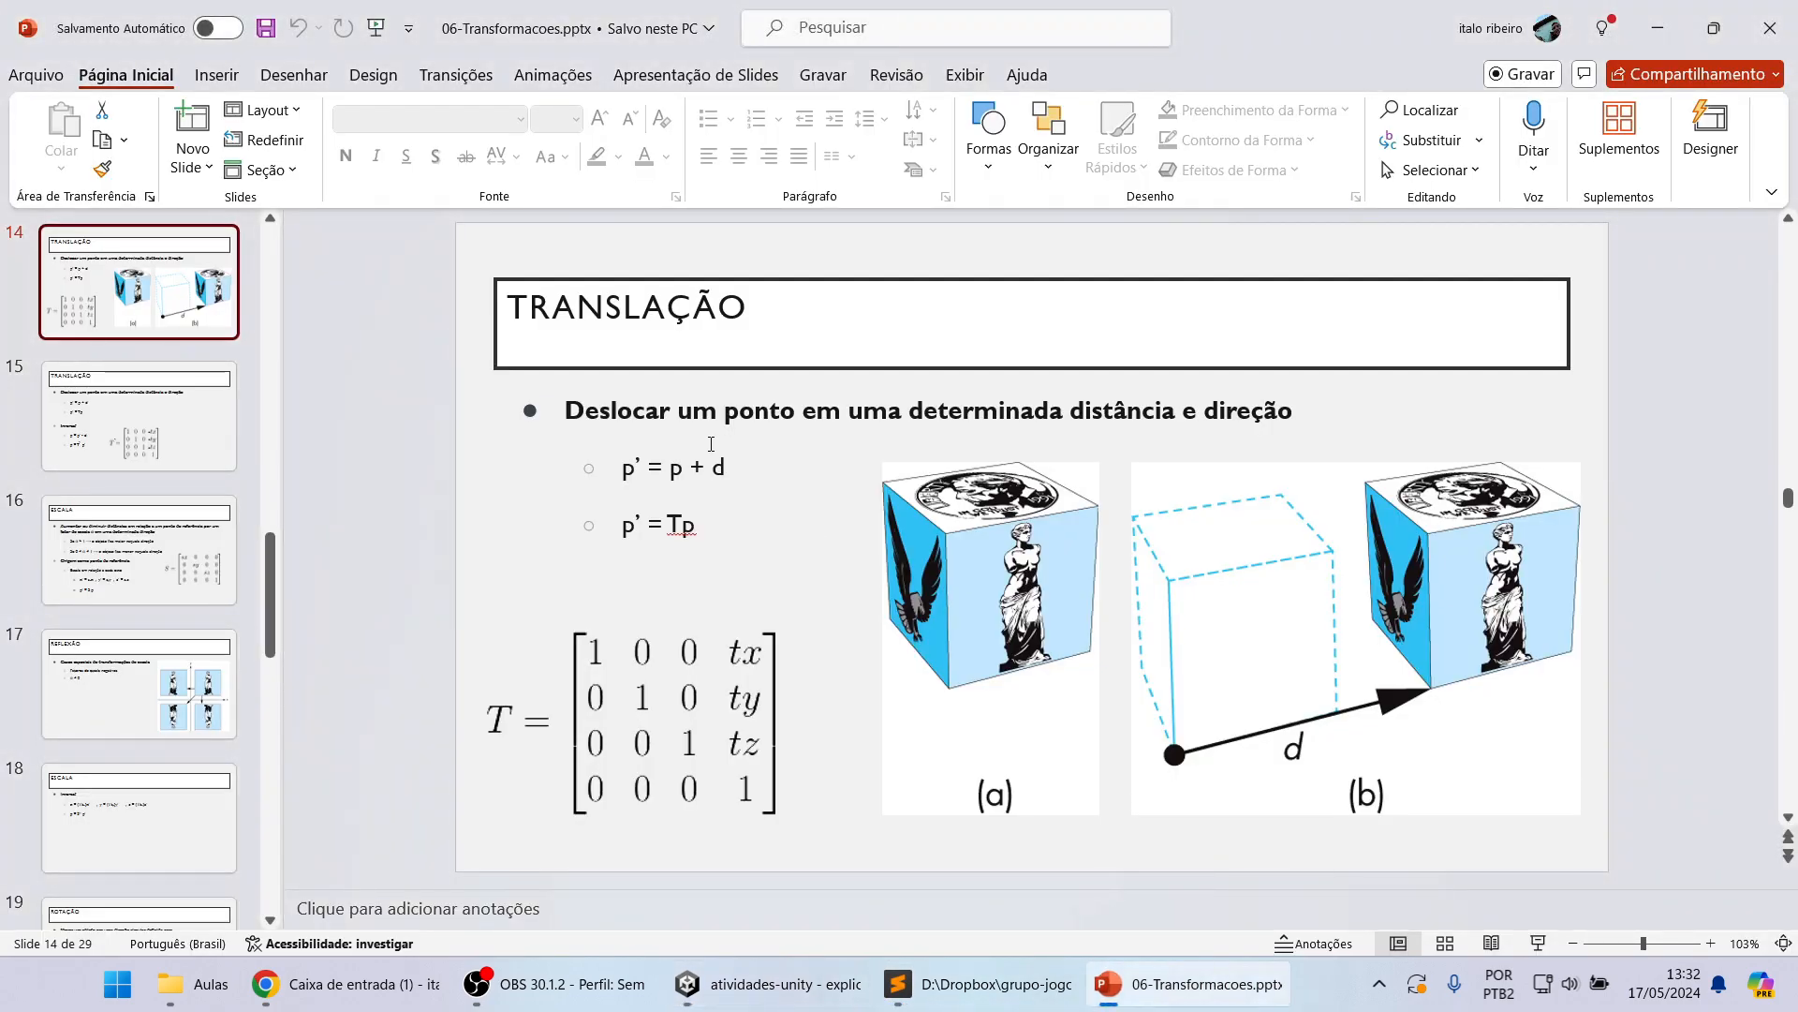
pyautogui.click(131, 412)
pyautogui.click(114, 302)
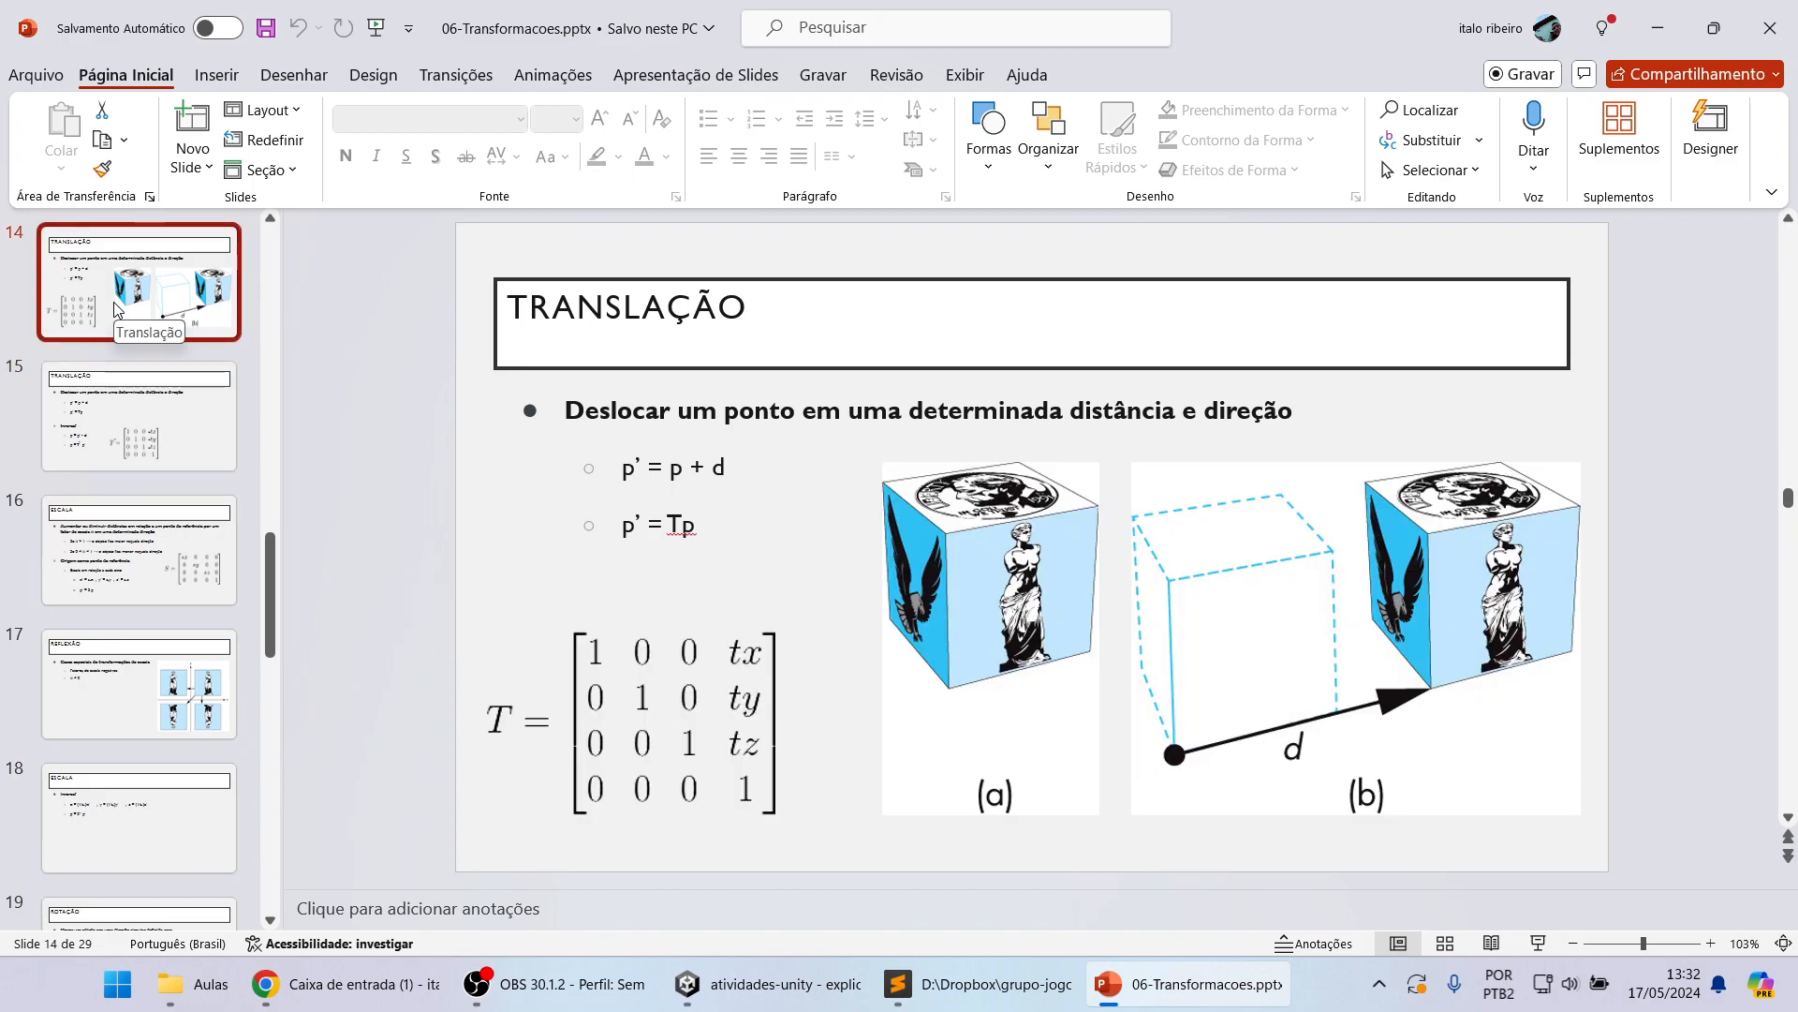